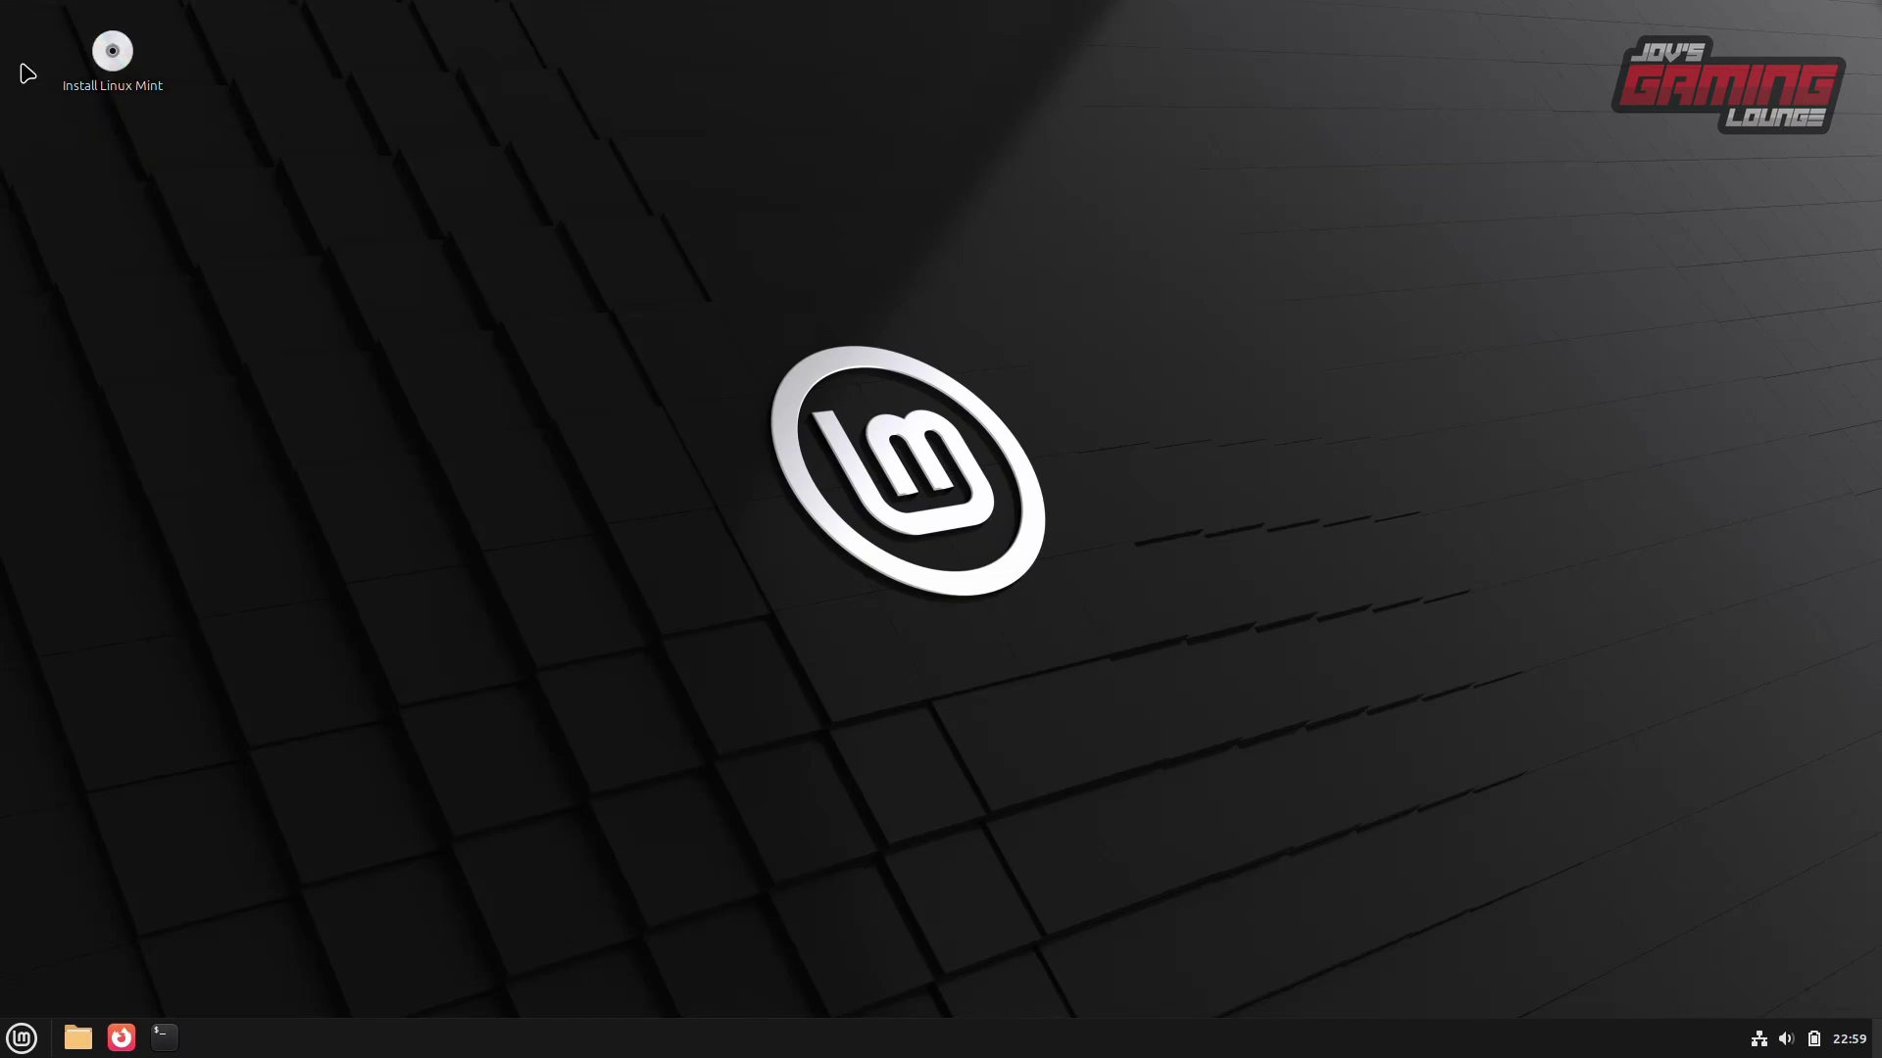
- Start the Linux Mint installer with English, the English (US) keyboard and multimedia codecs
left_click(108, 61)
double_click(109, 61)
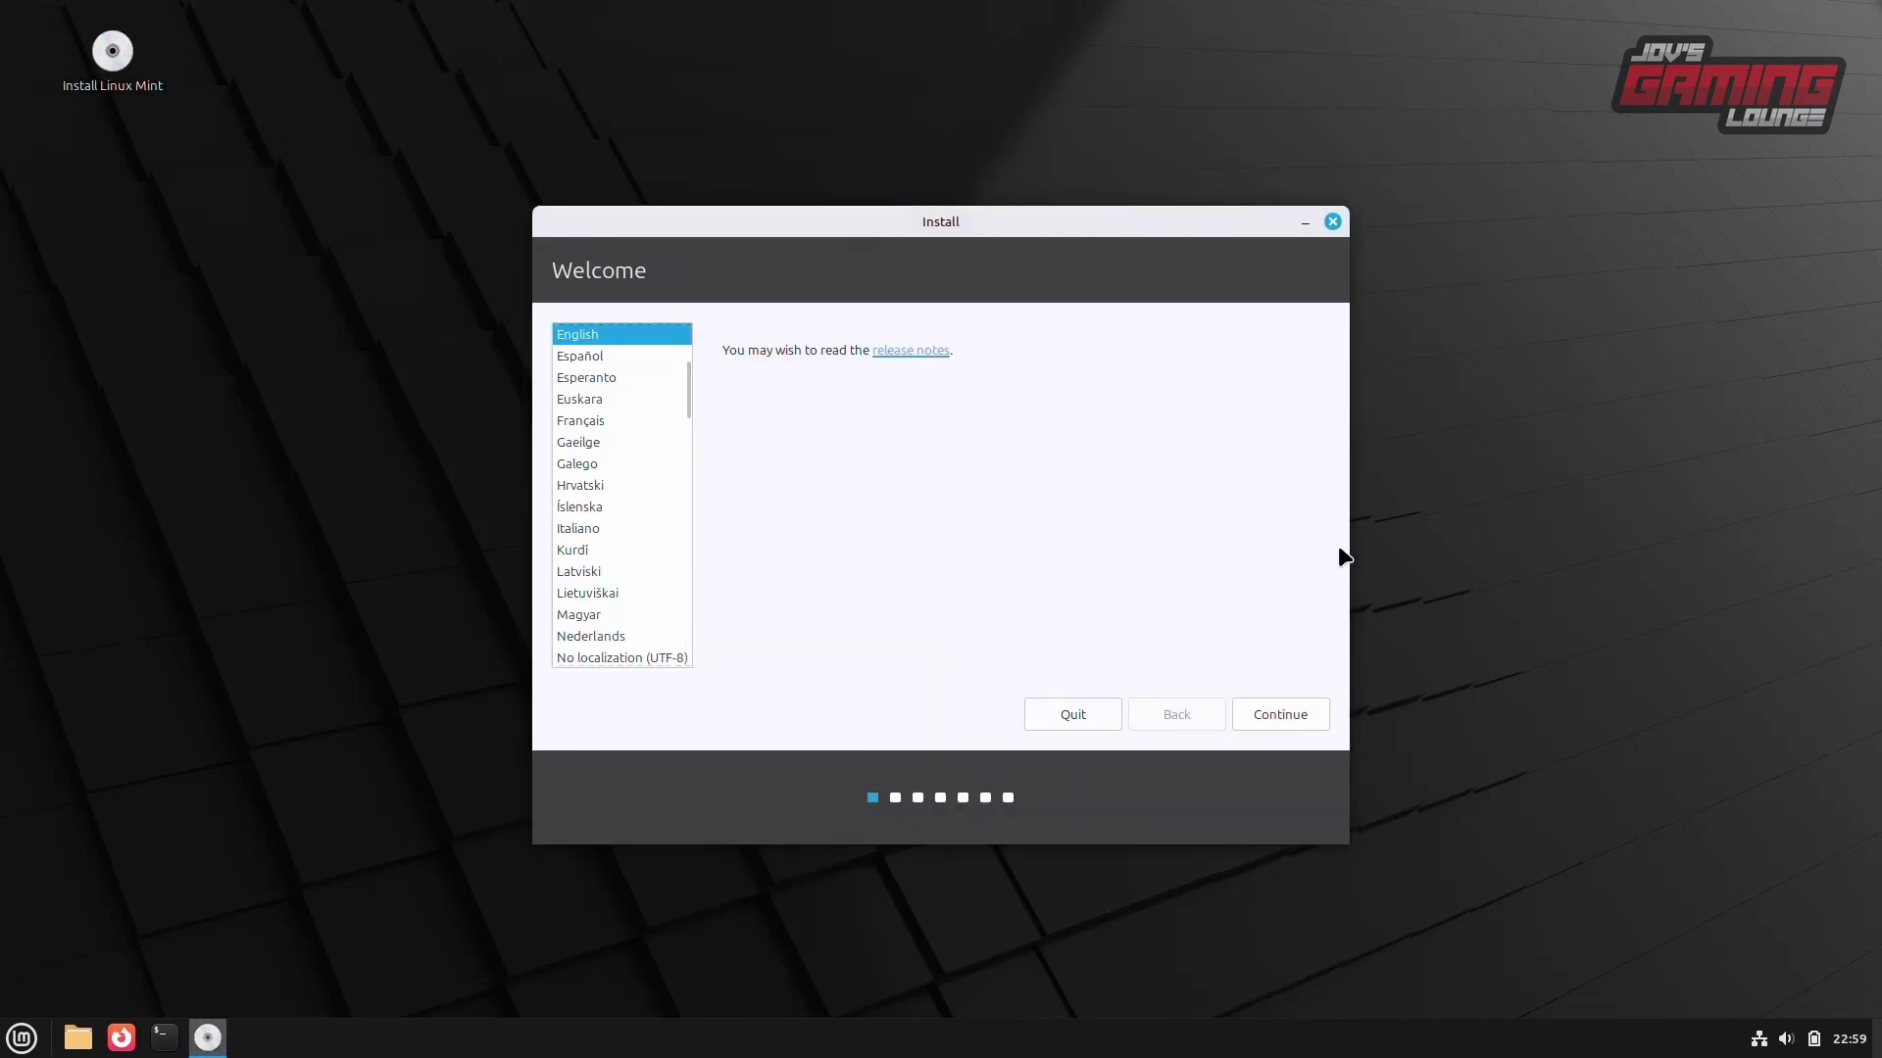
left_click(1293, 722)
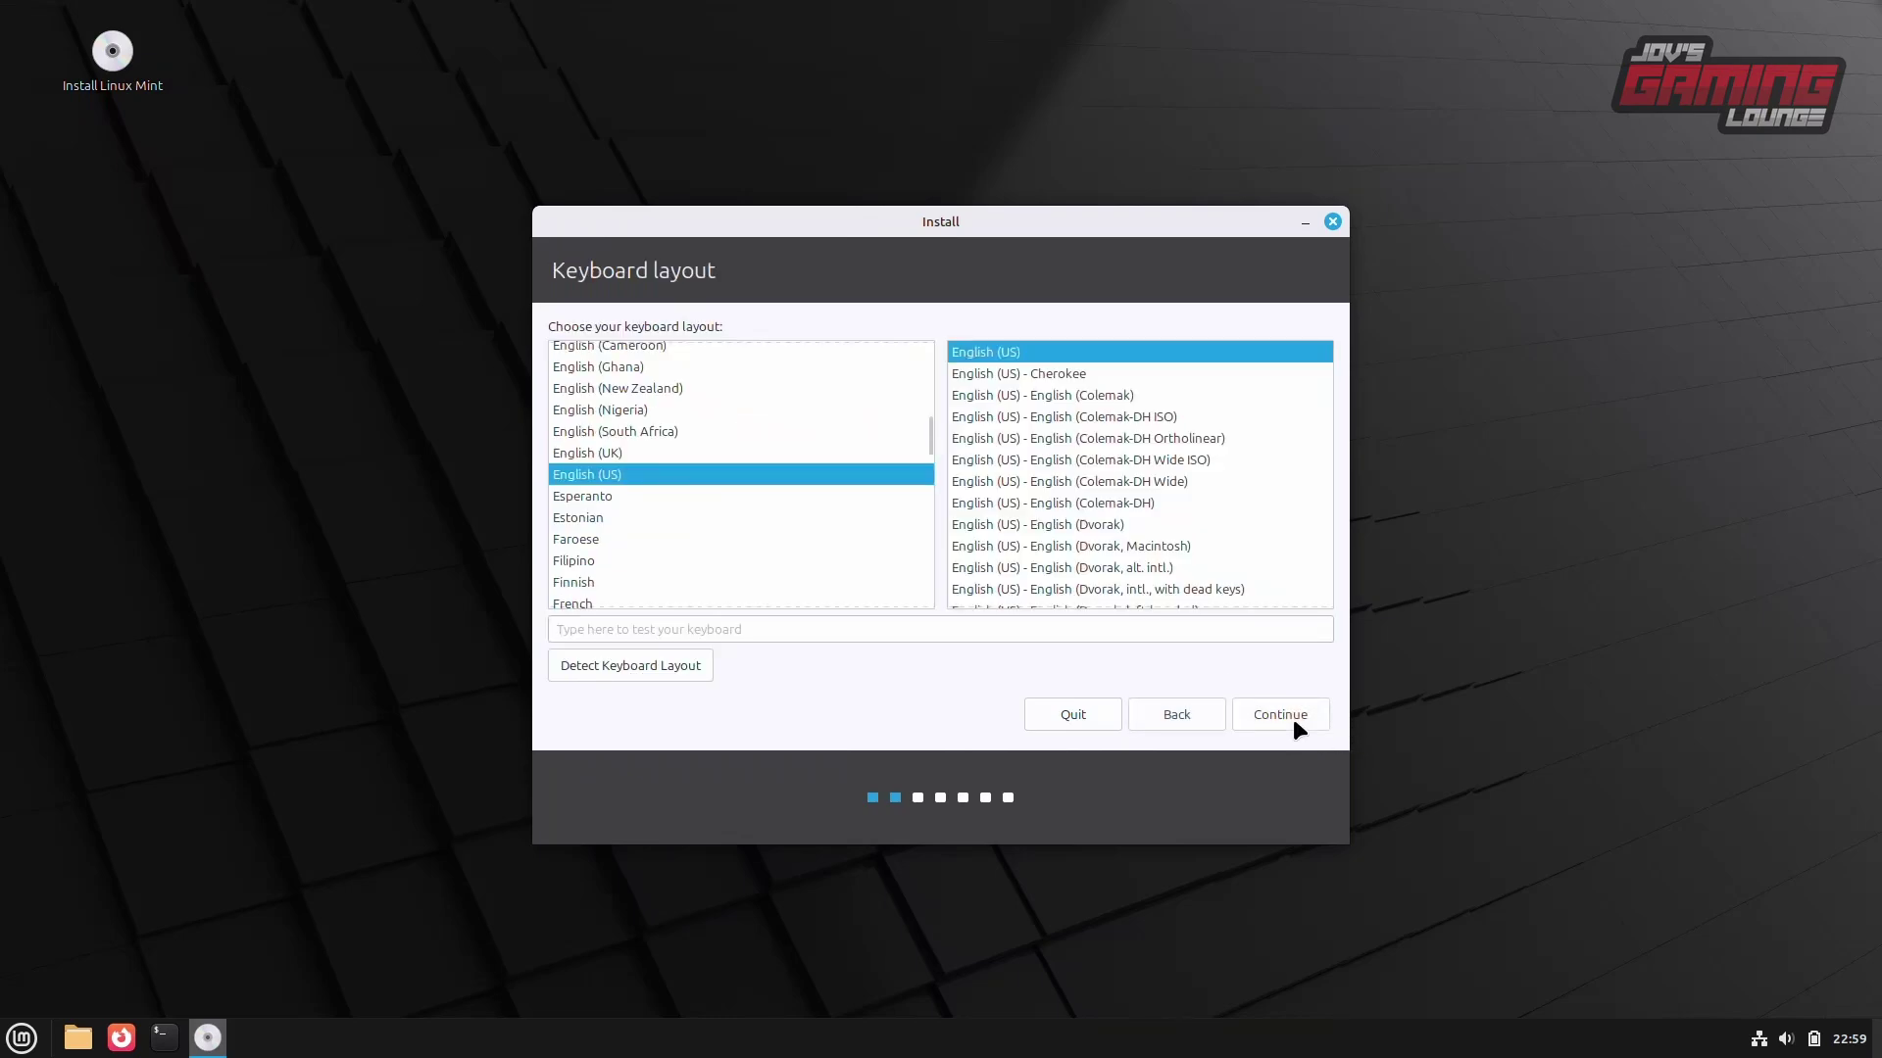
left_click(1292, 719)
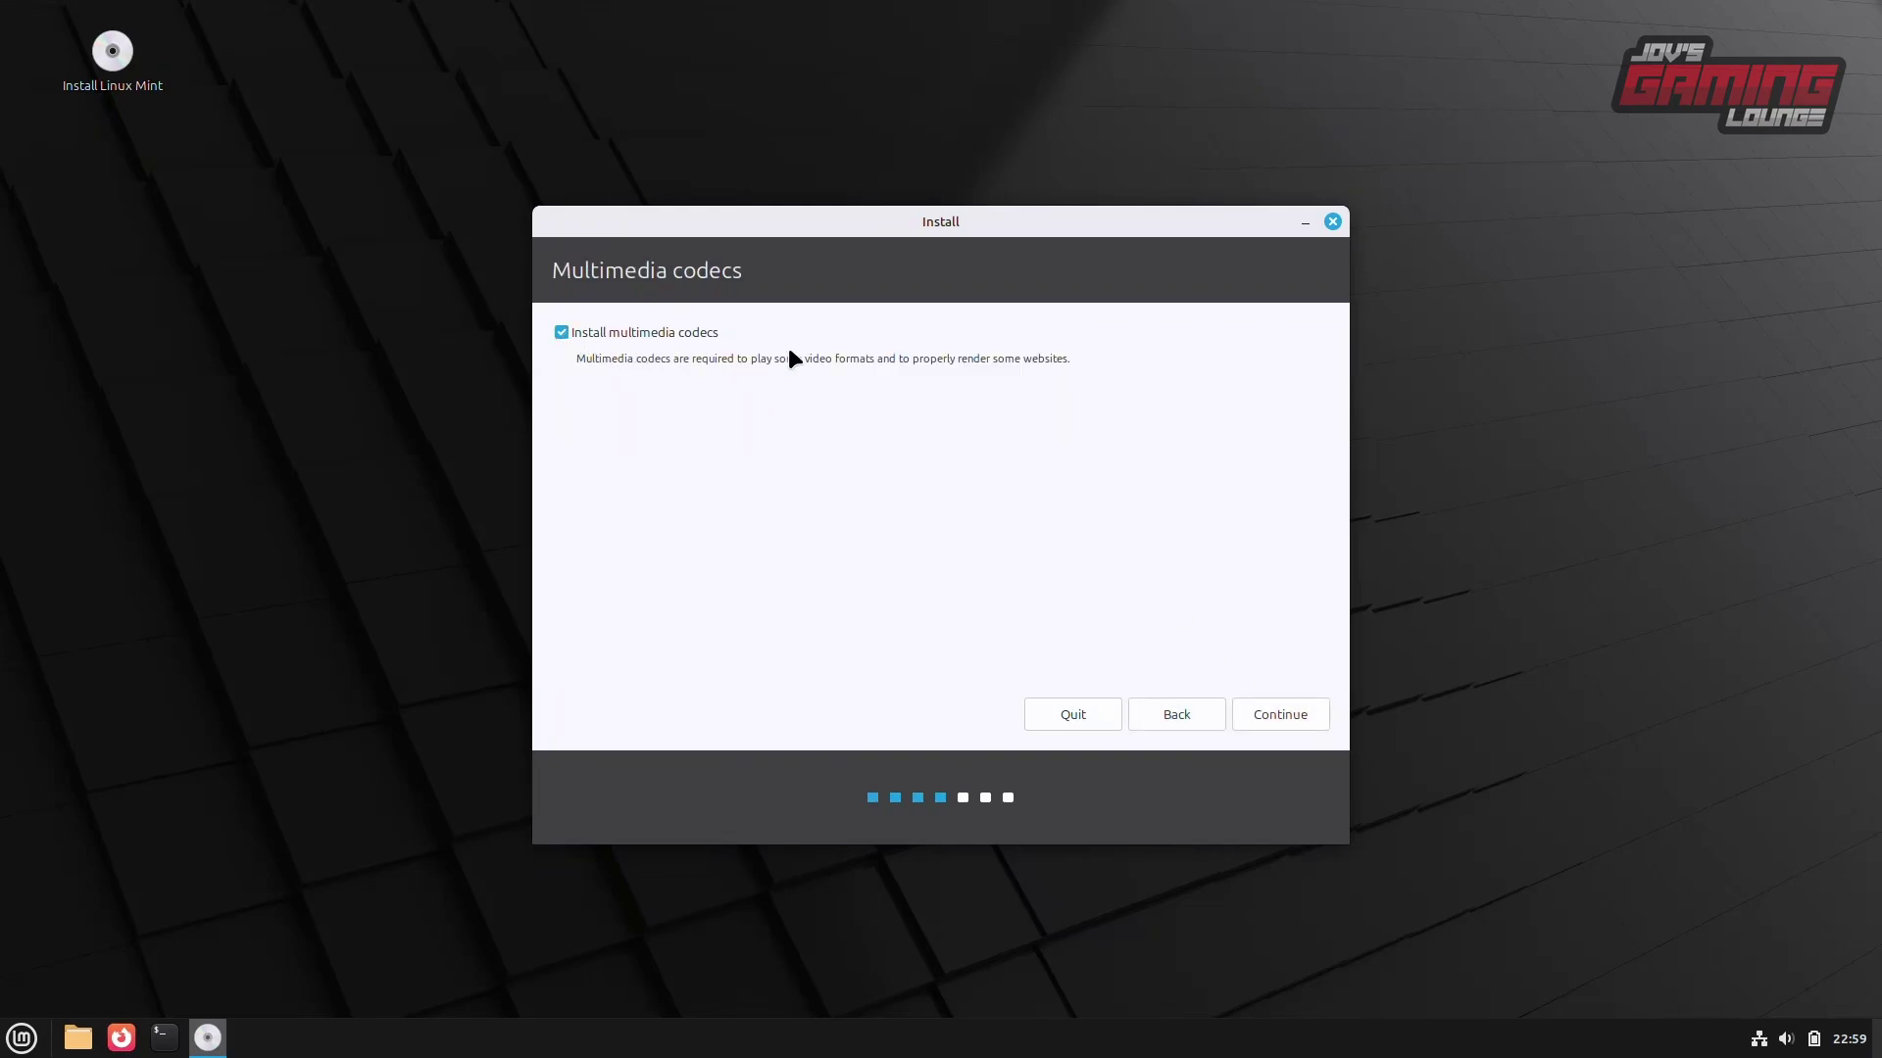
left_click(1295, 711)
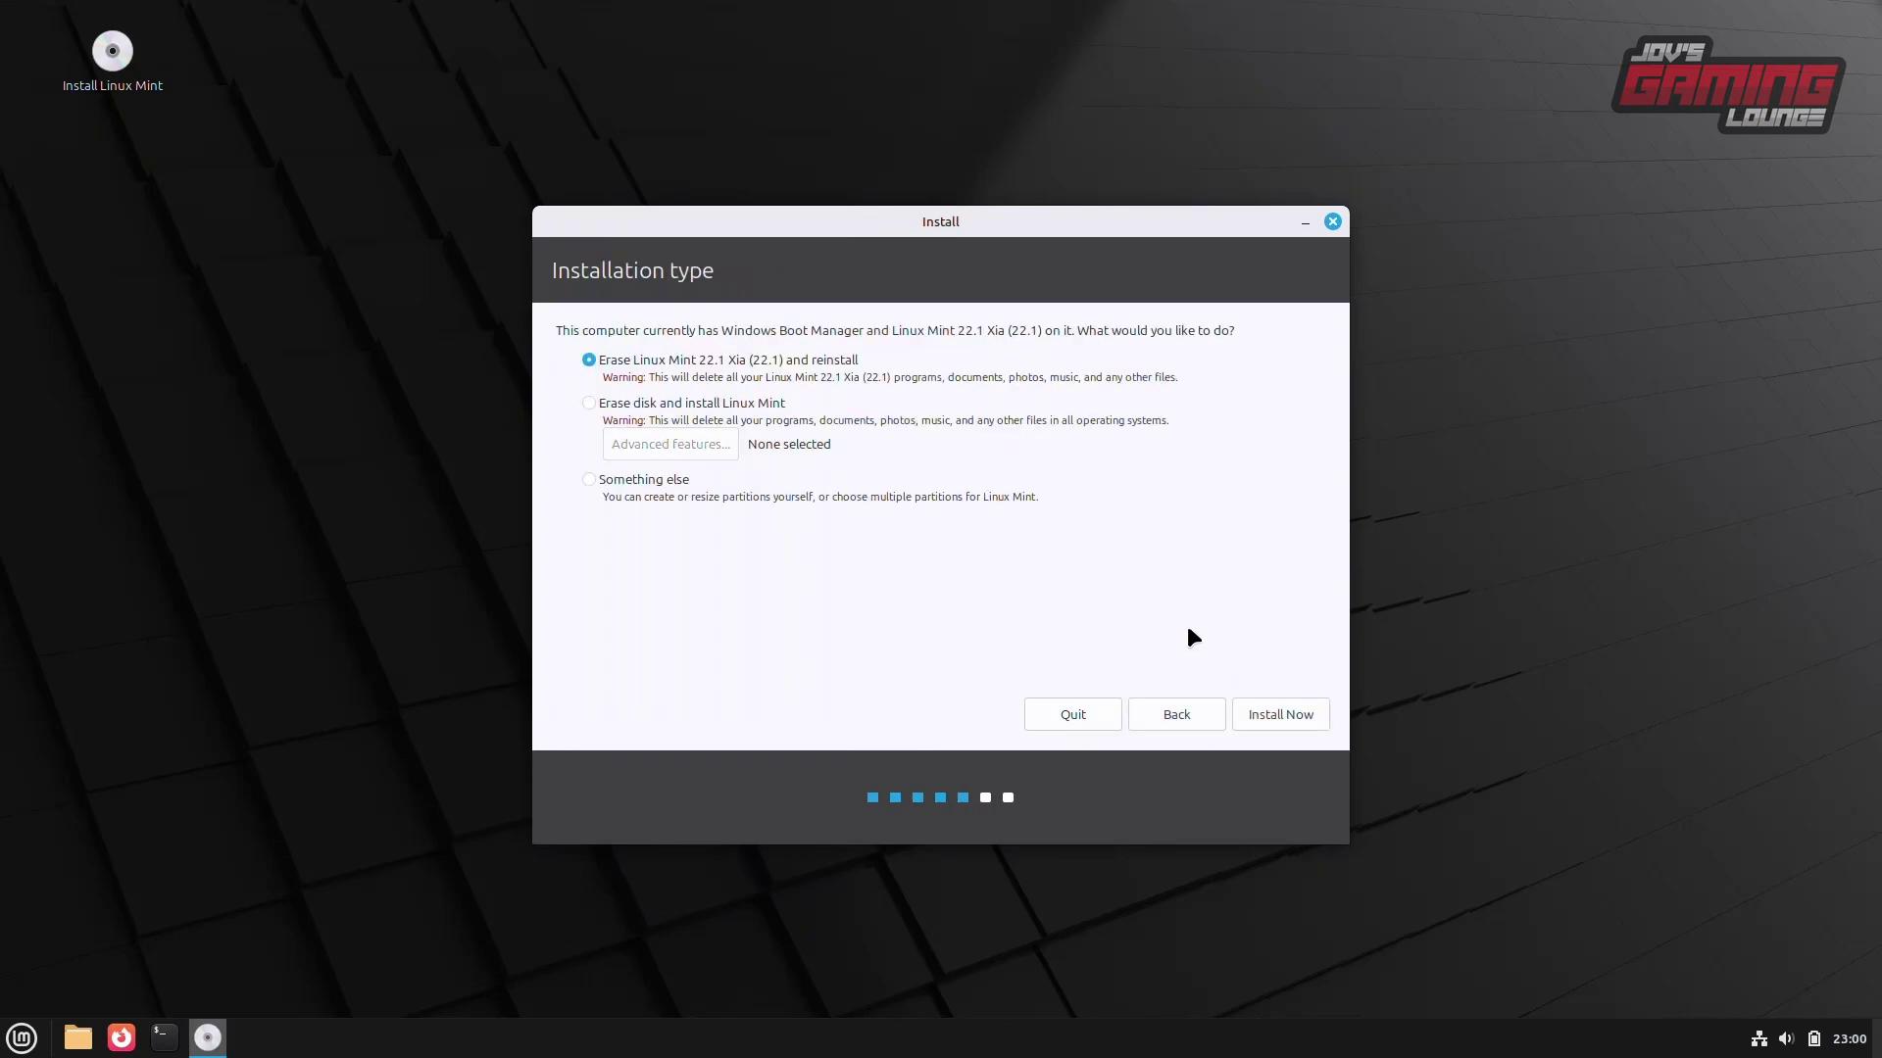
- Choose Erase disk on the 256.1 GB SanDisk drive (sdb) and click Install Now
left_click(589, 402)
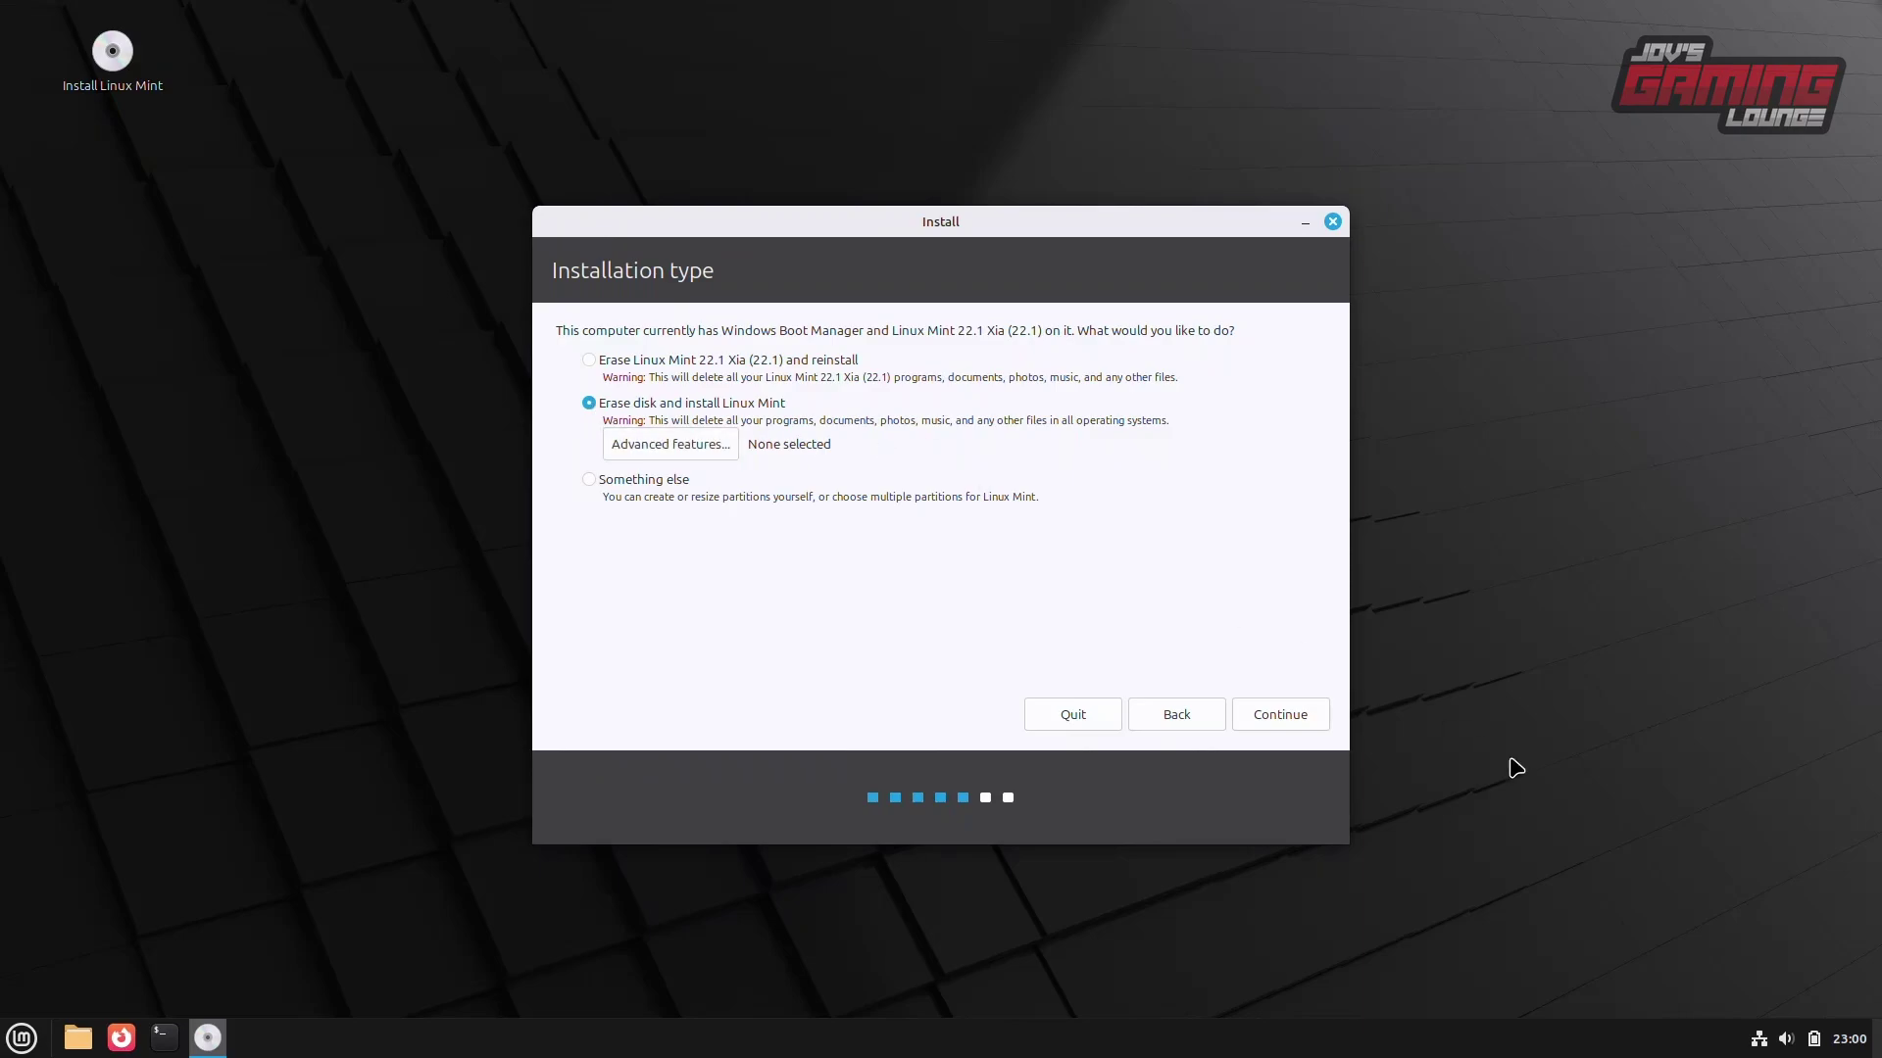
left_click(1284, 714)
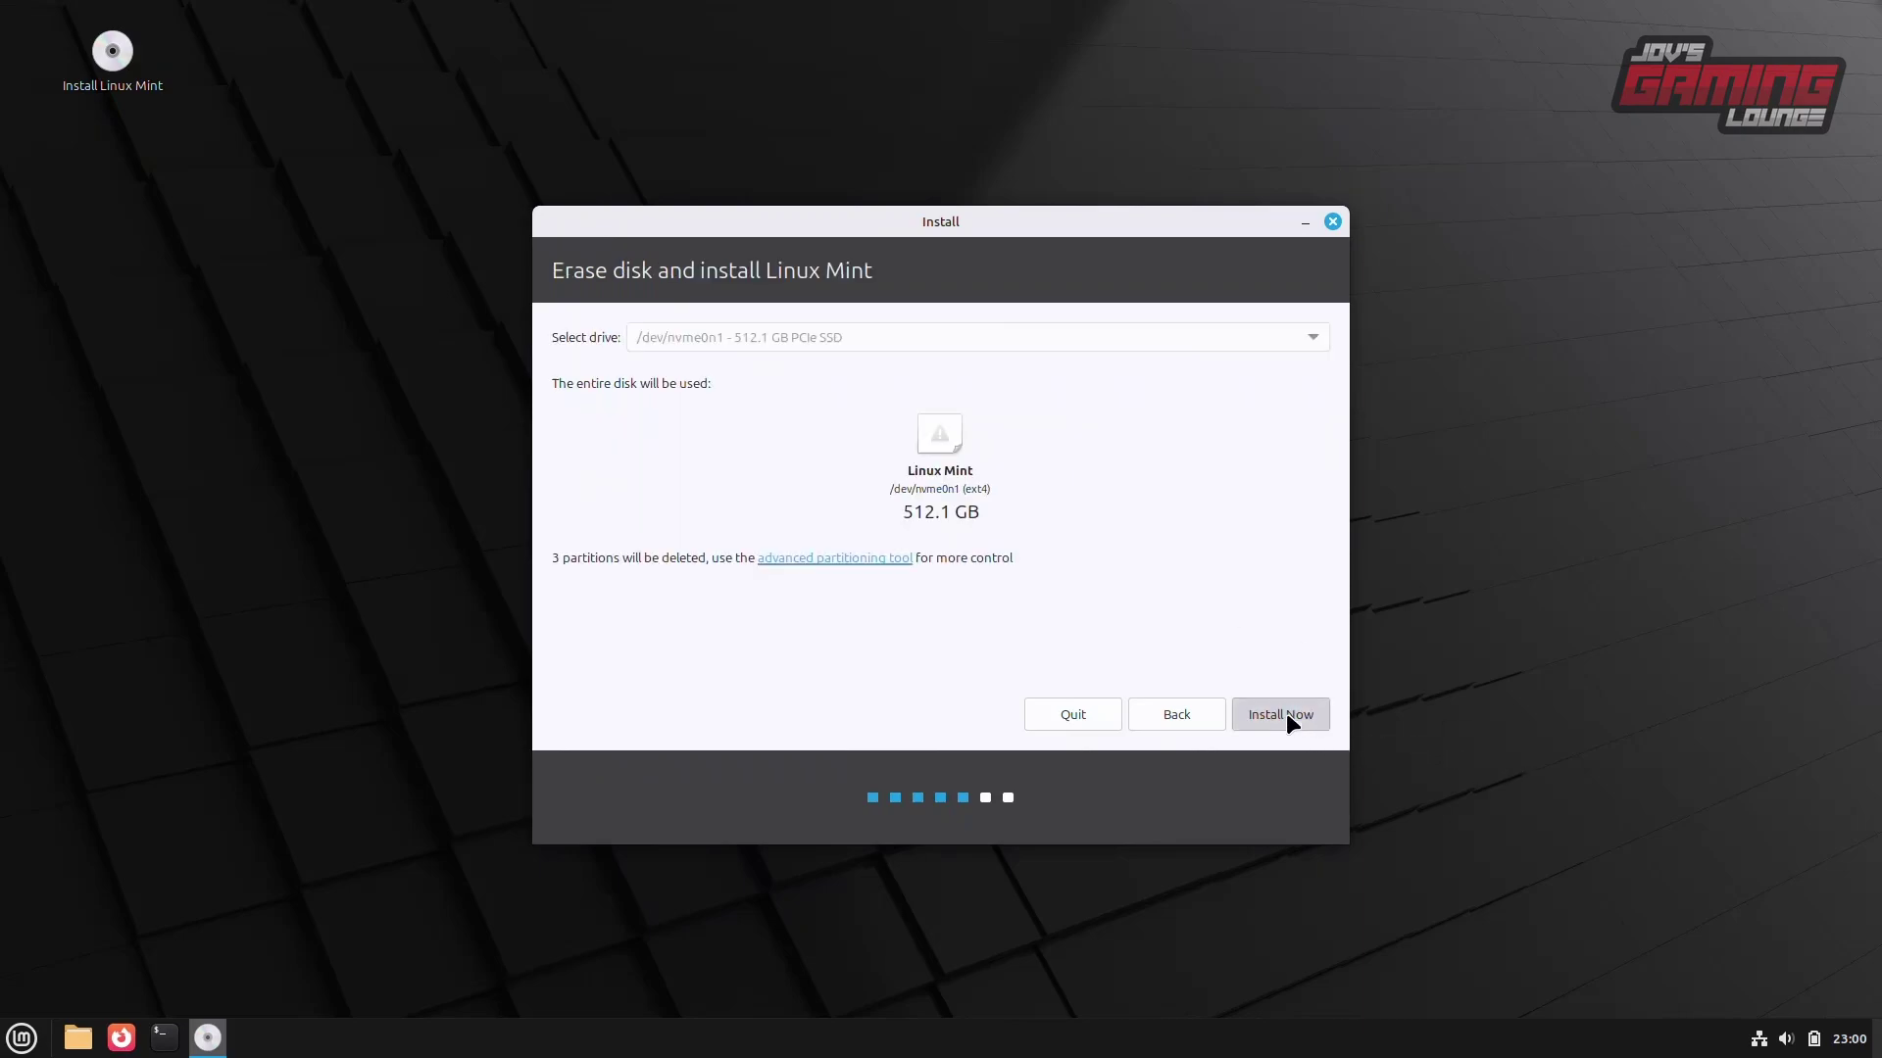
left_click(827, 333)
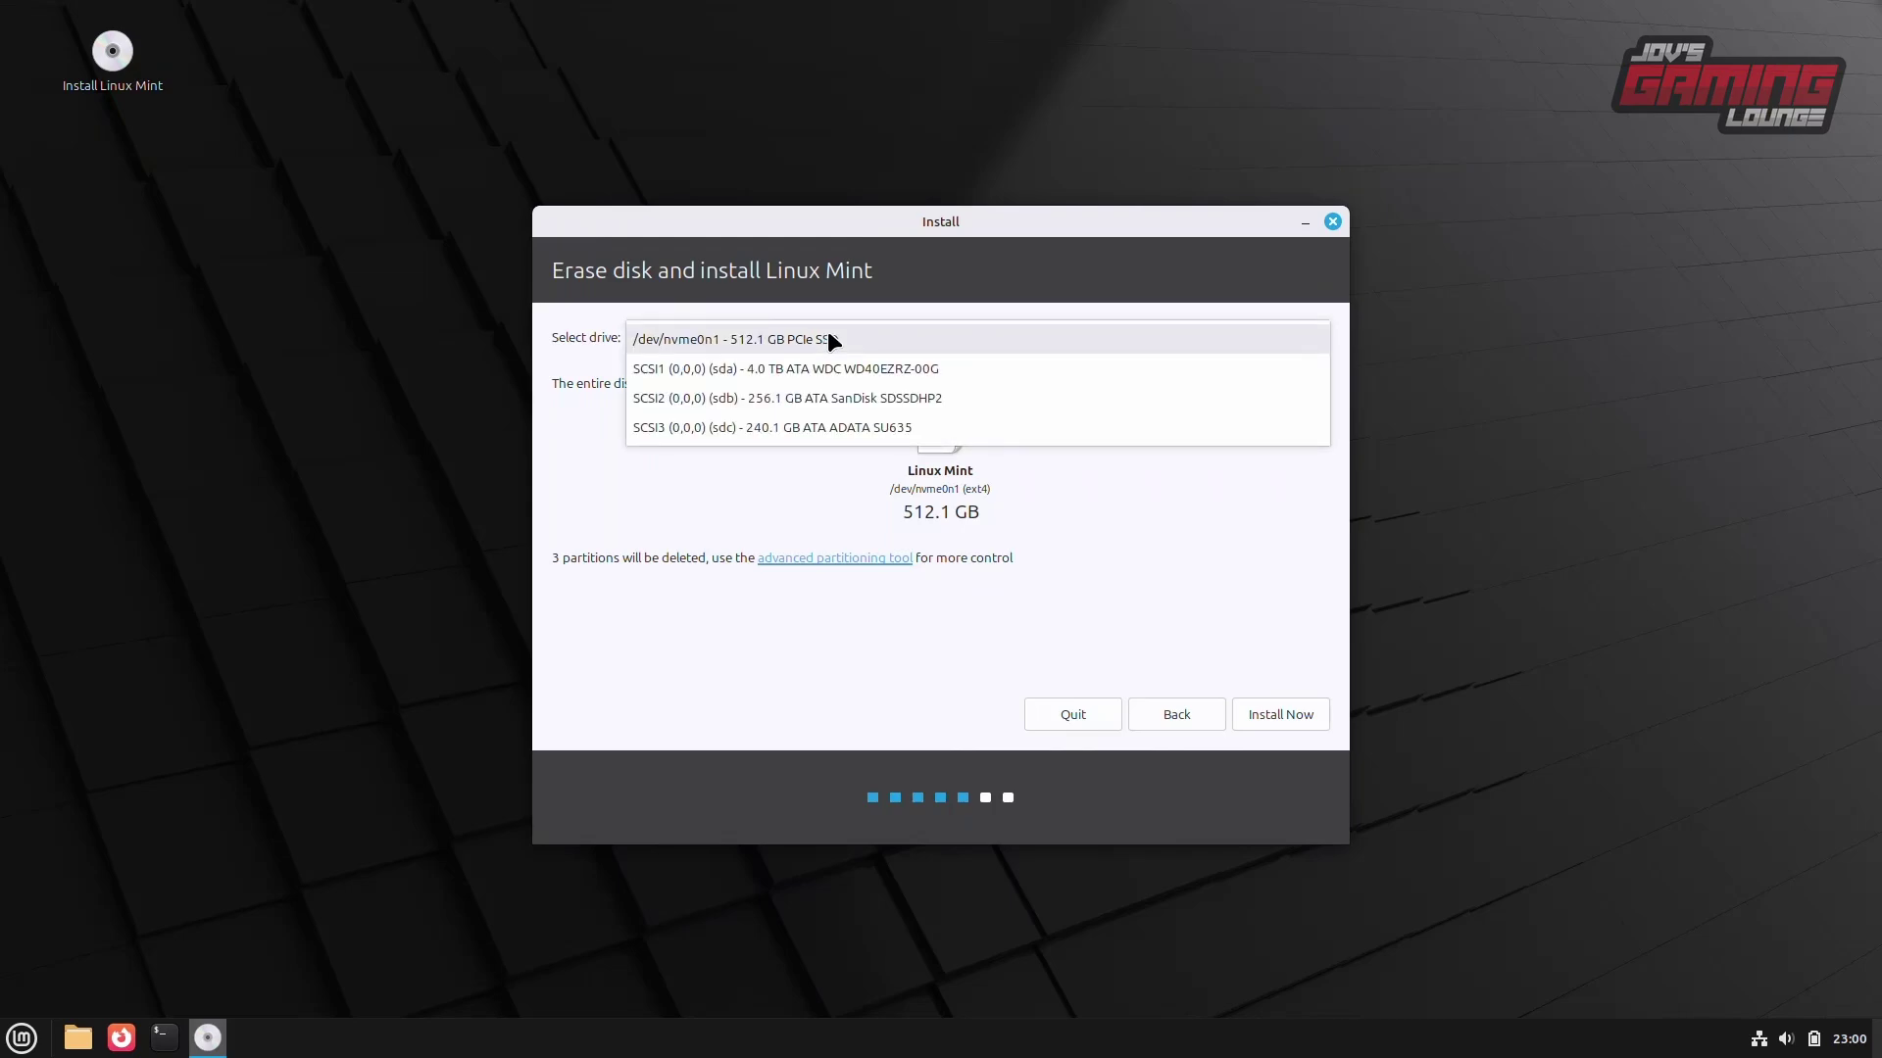
left_click(841, 397)
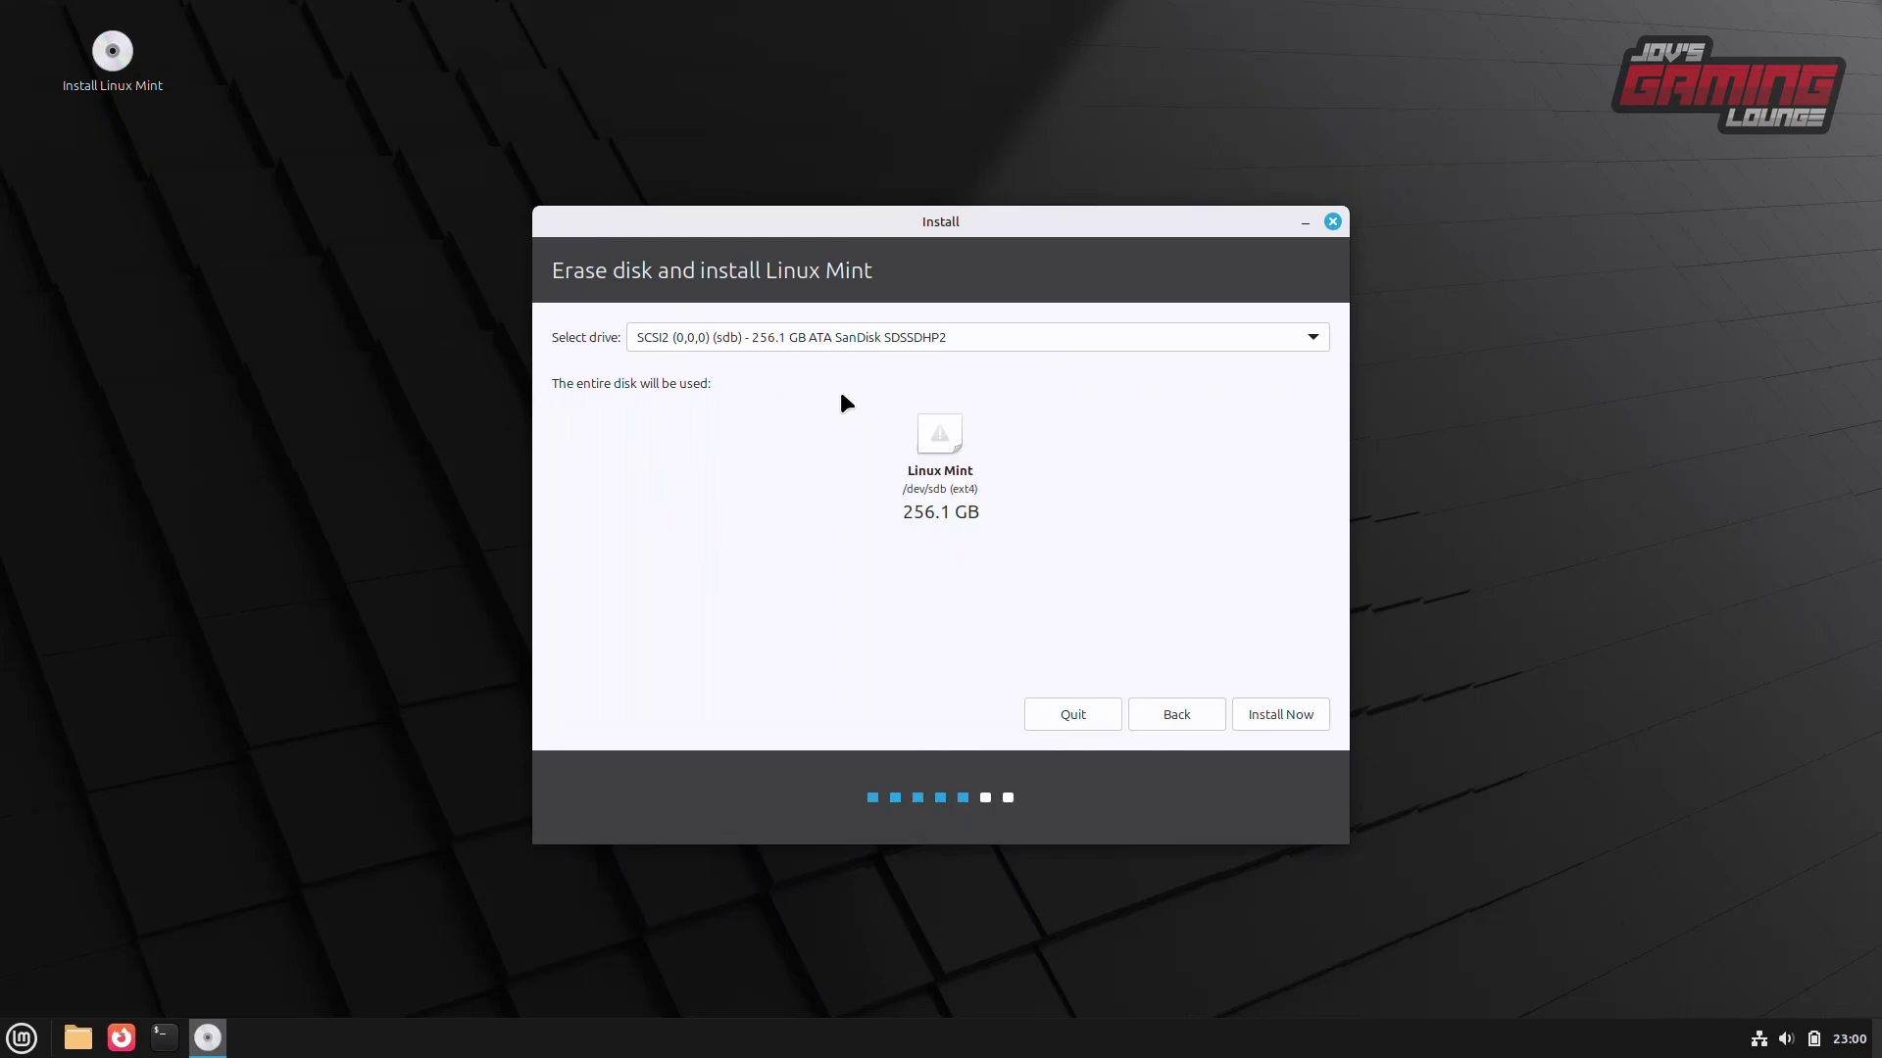
left_click(1281, 712)
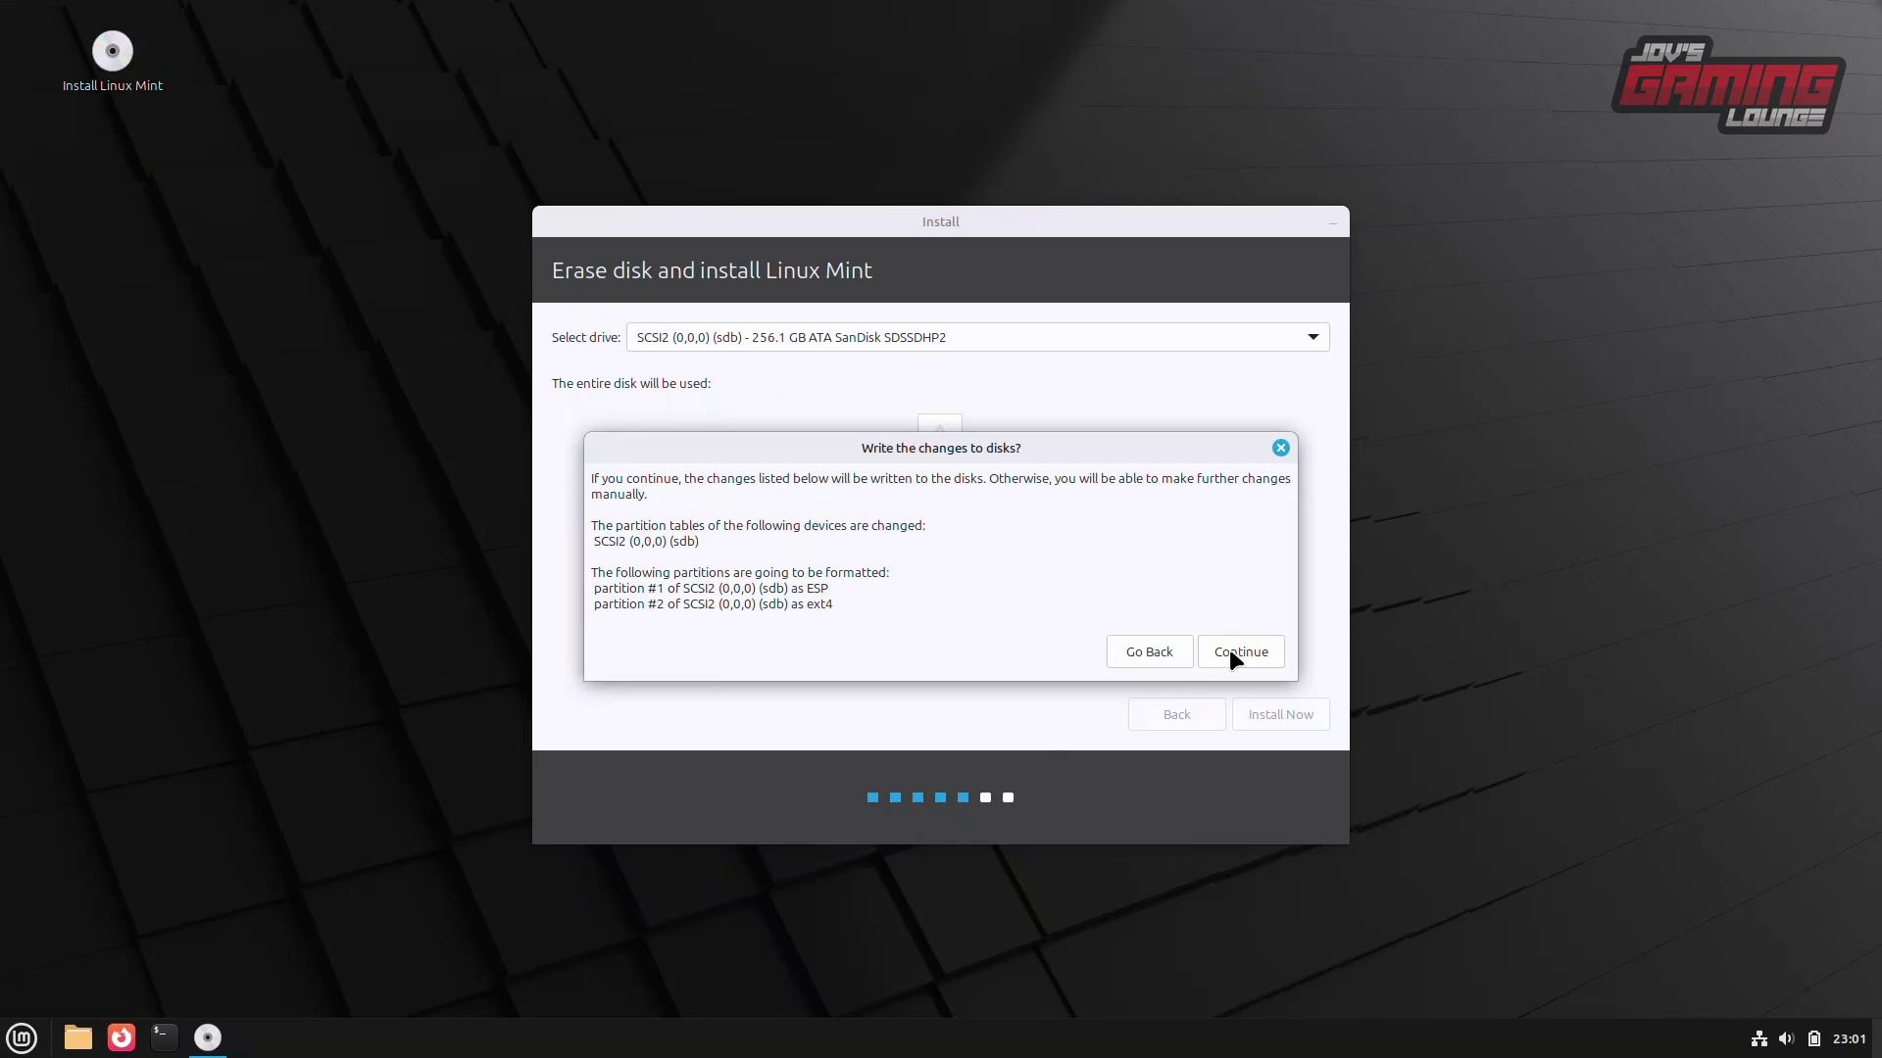
- Confirm the disk write, accept New York time zone, submit the user account, and restart
left_click(1230, 651)
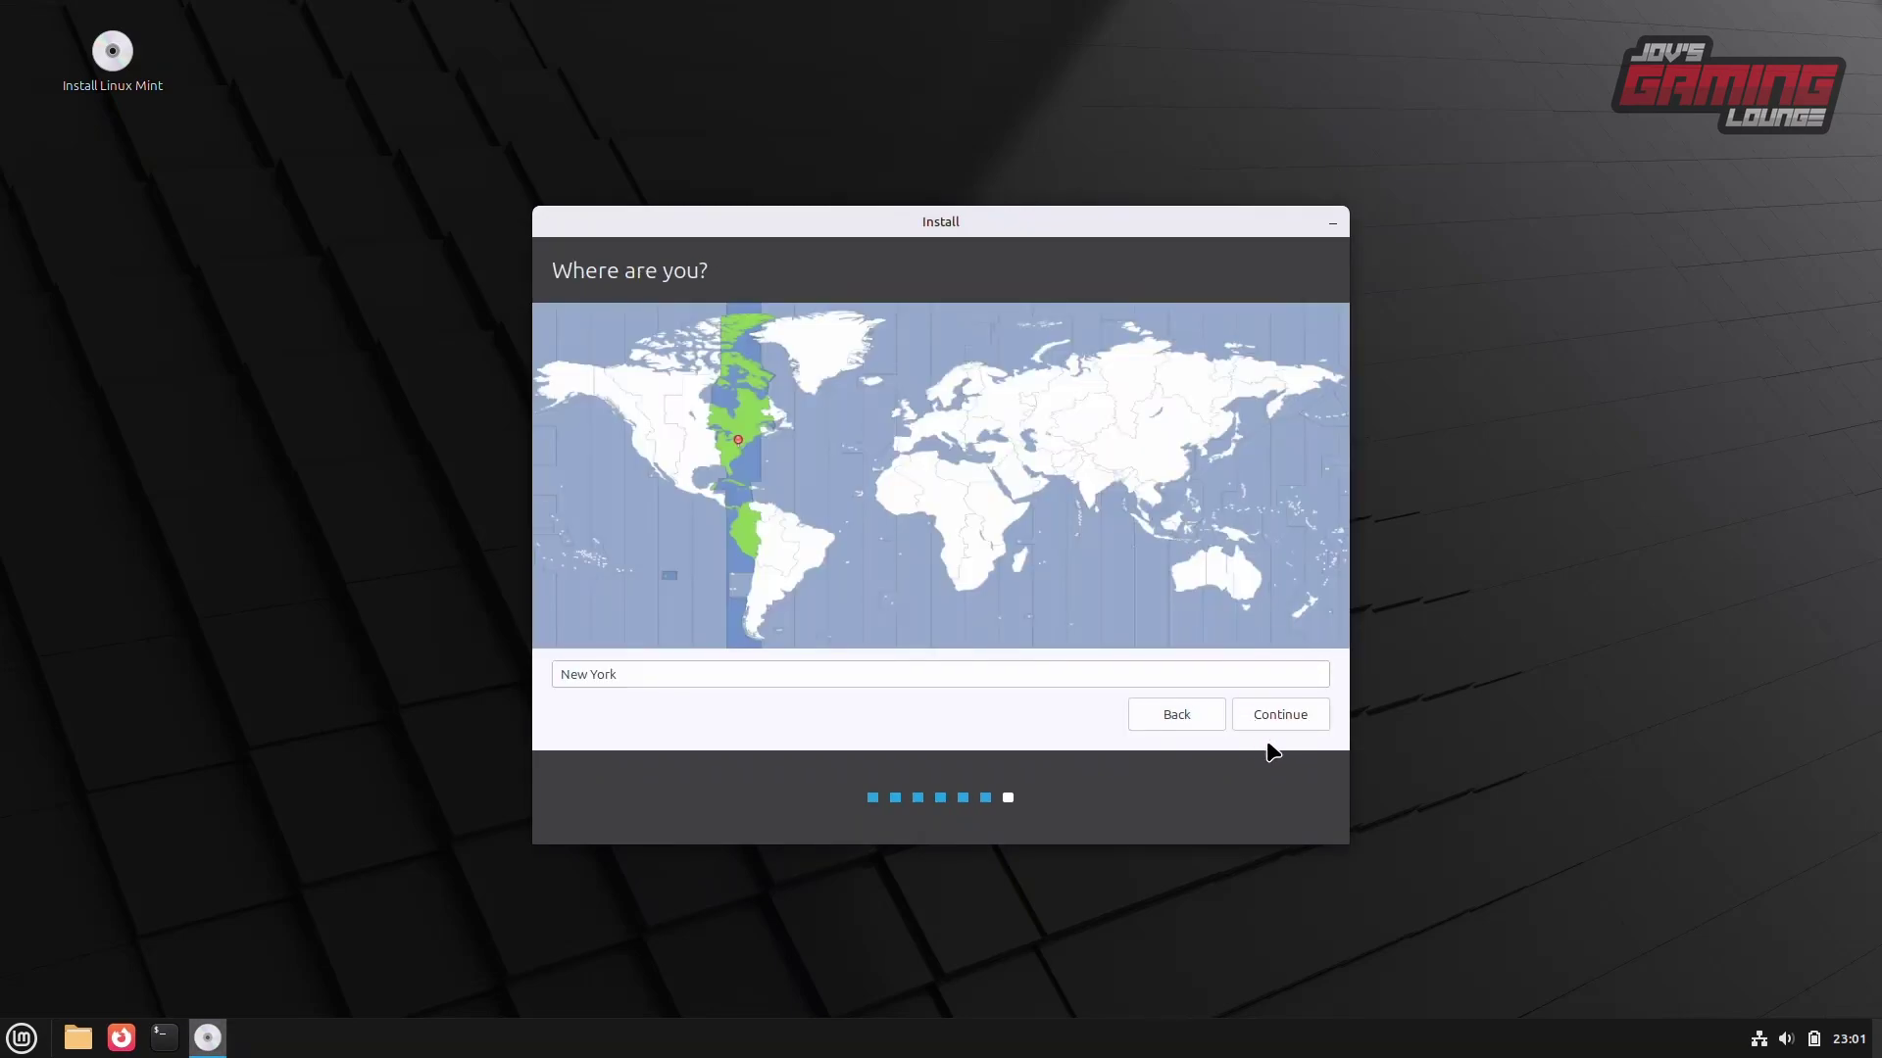
left_click(1288, 721)
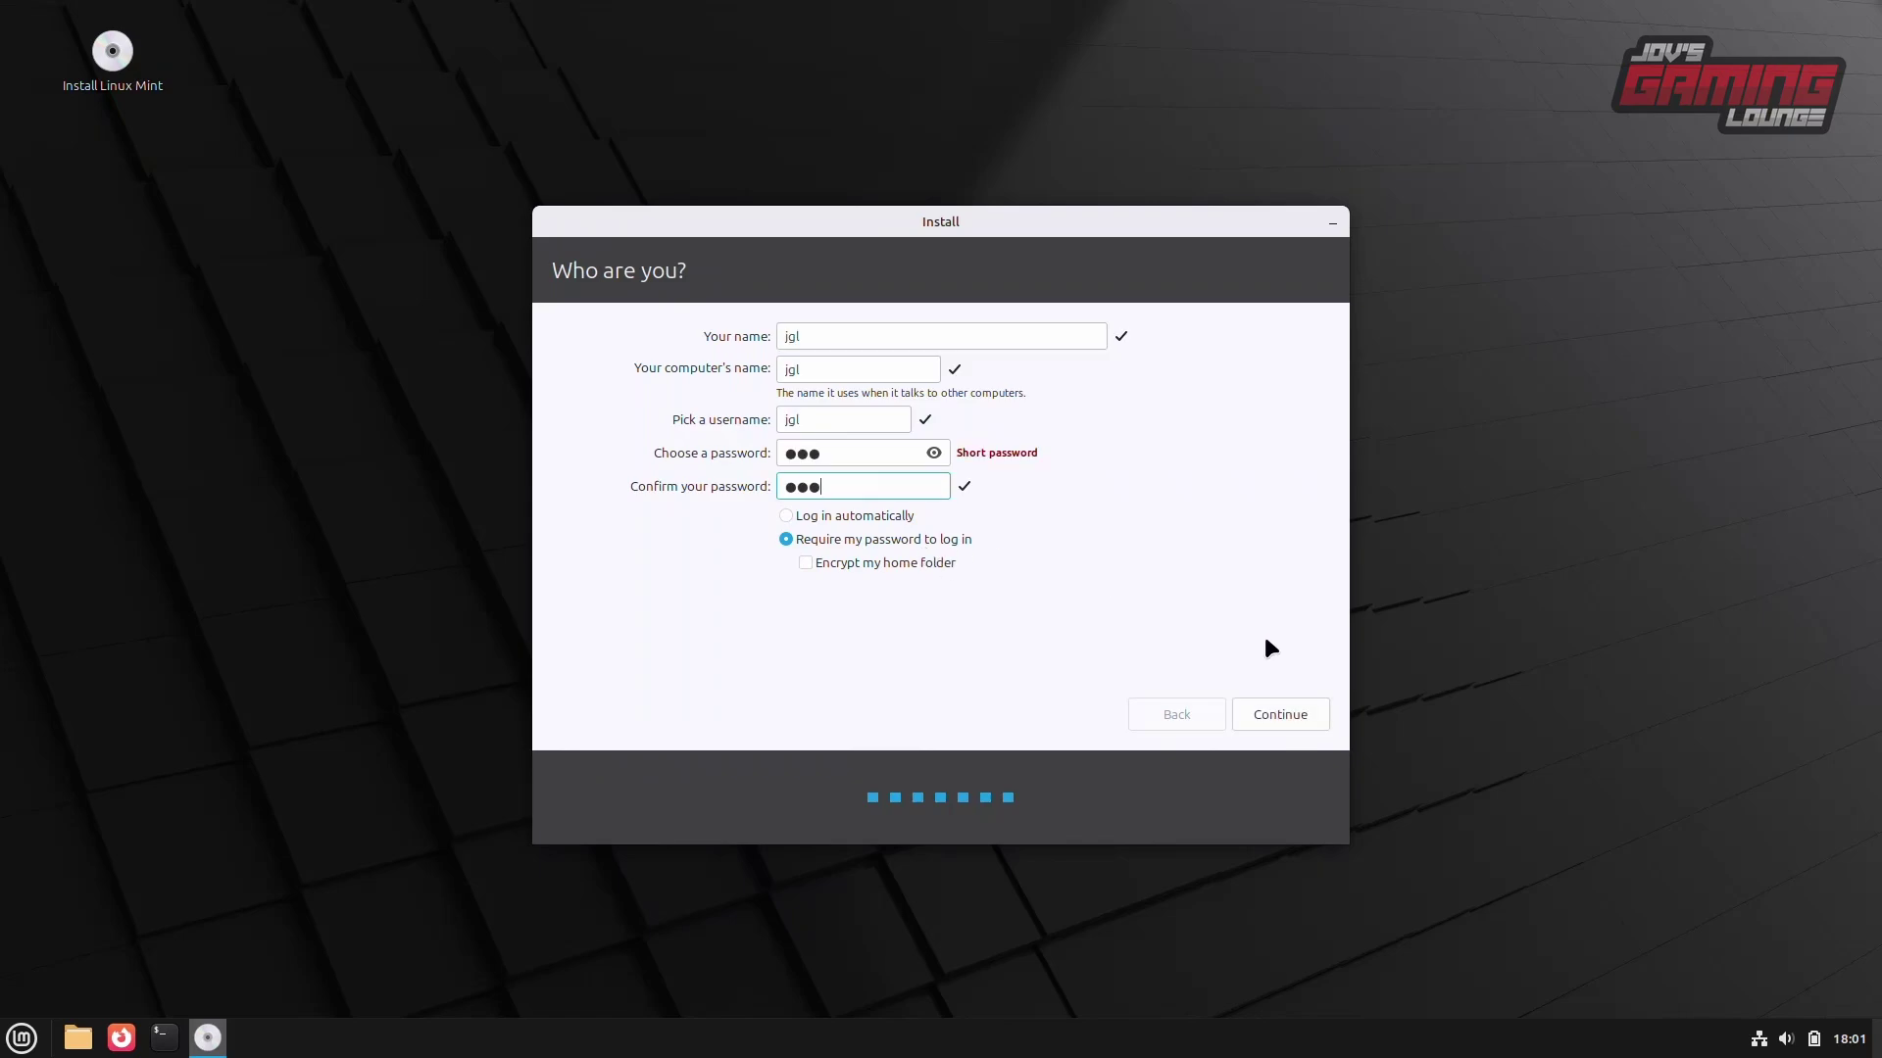
left_click(1281, 713)
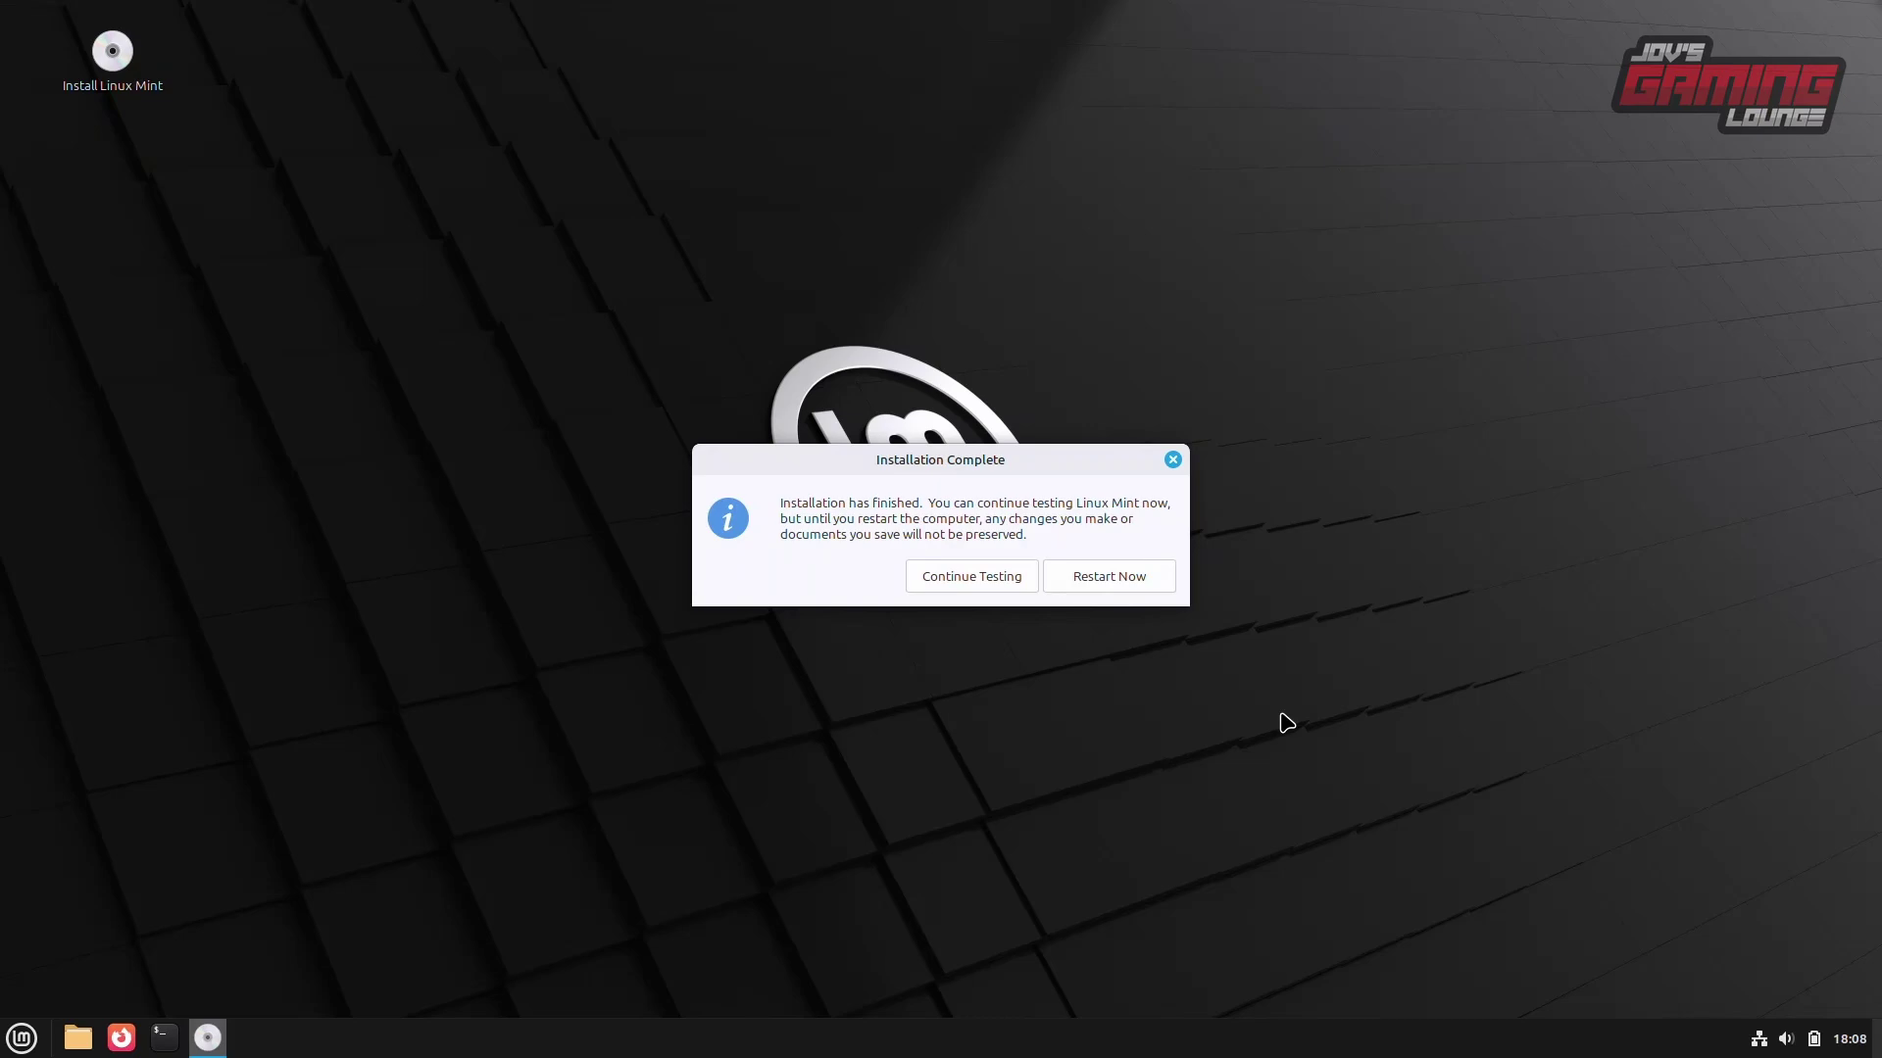
left_click(1127, 580)
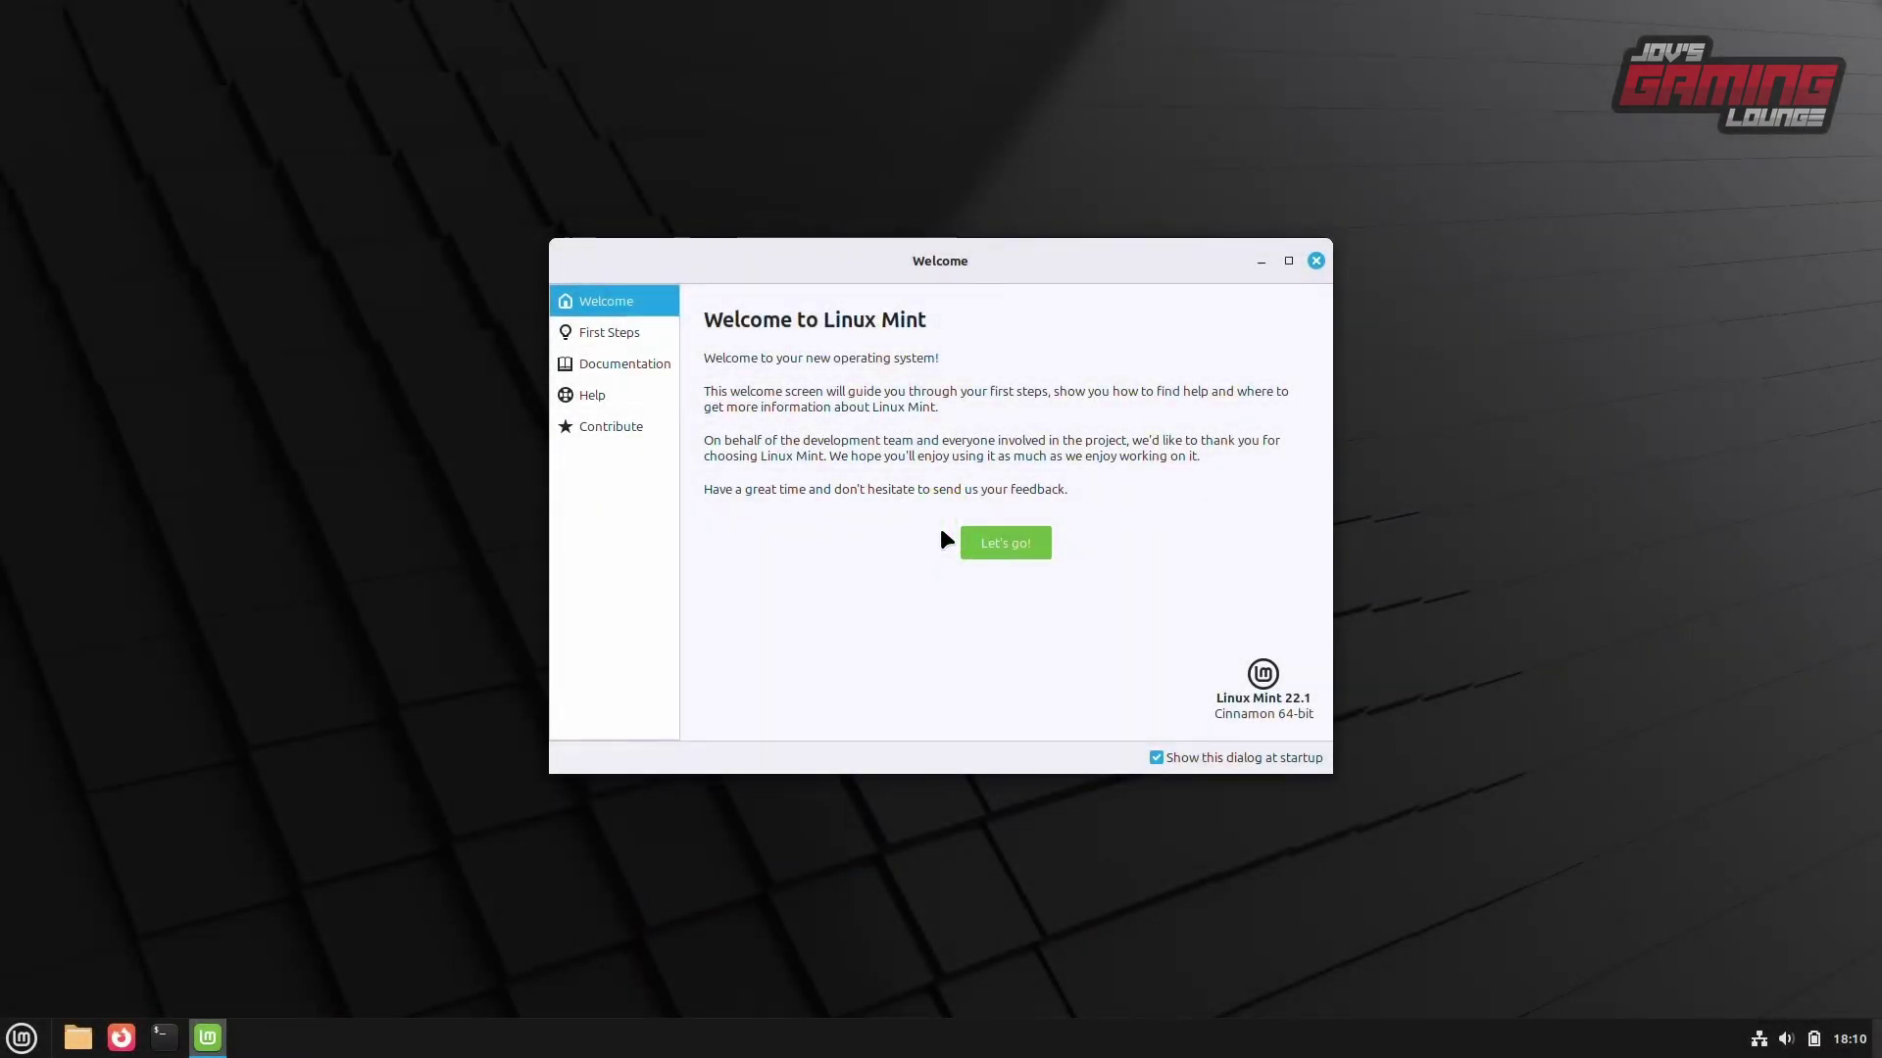
- From First Steps, set Desktop Colors to Dark, then close the Themes window
left_click(614, 342)
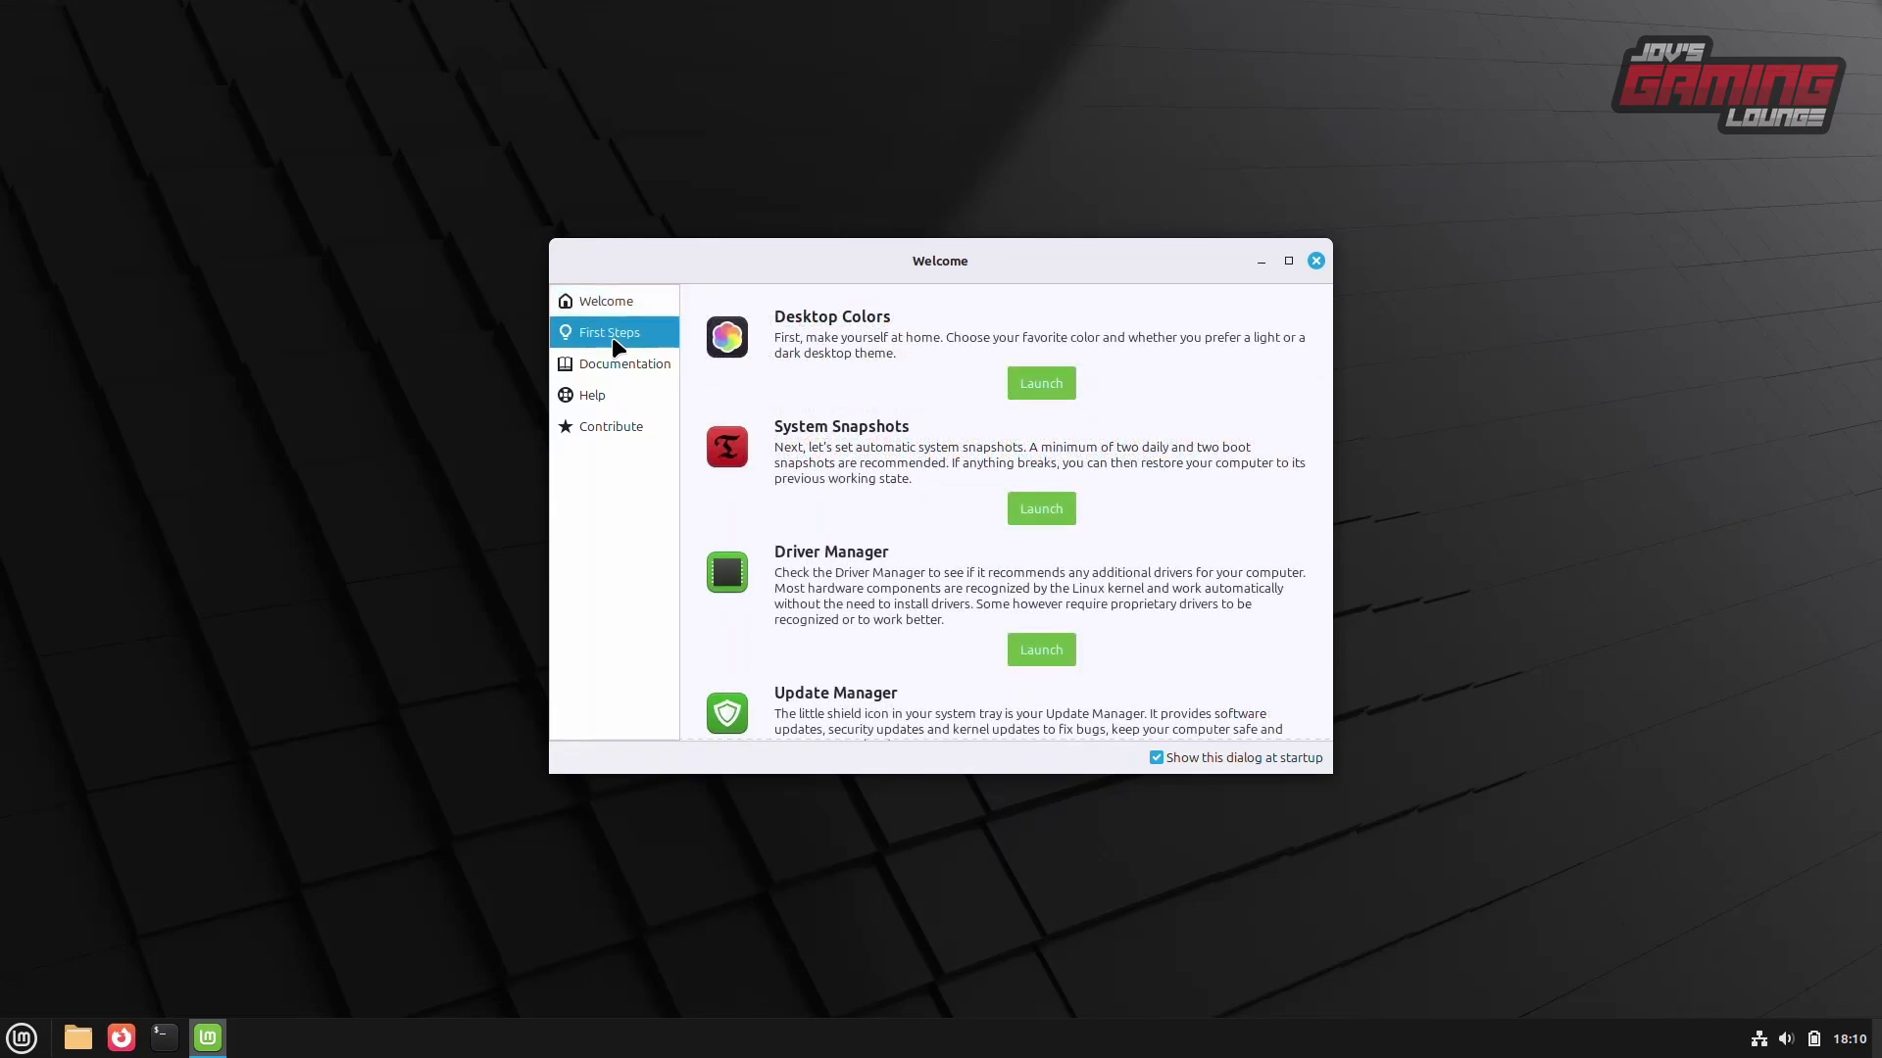
left_click(1041, 383)
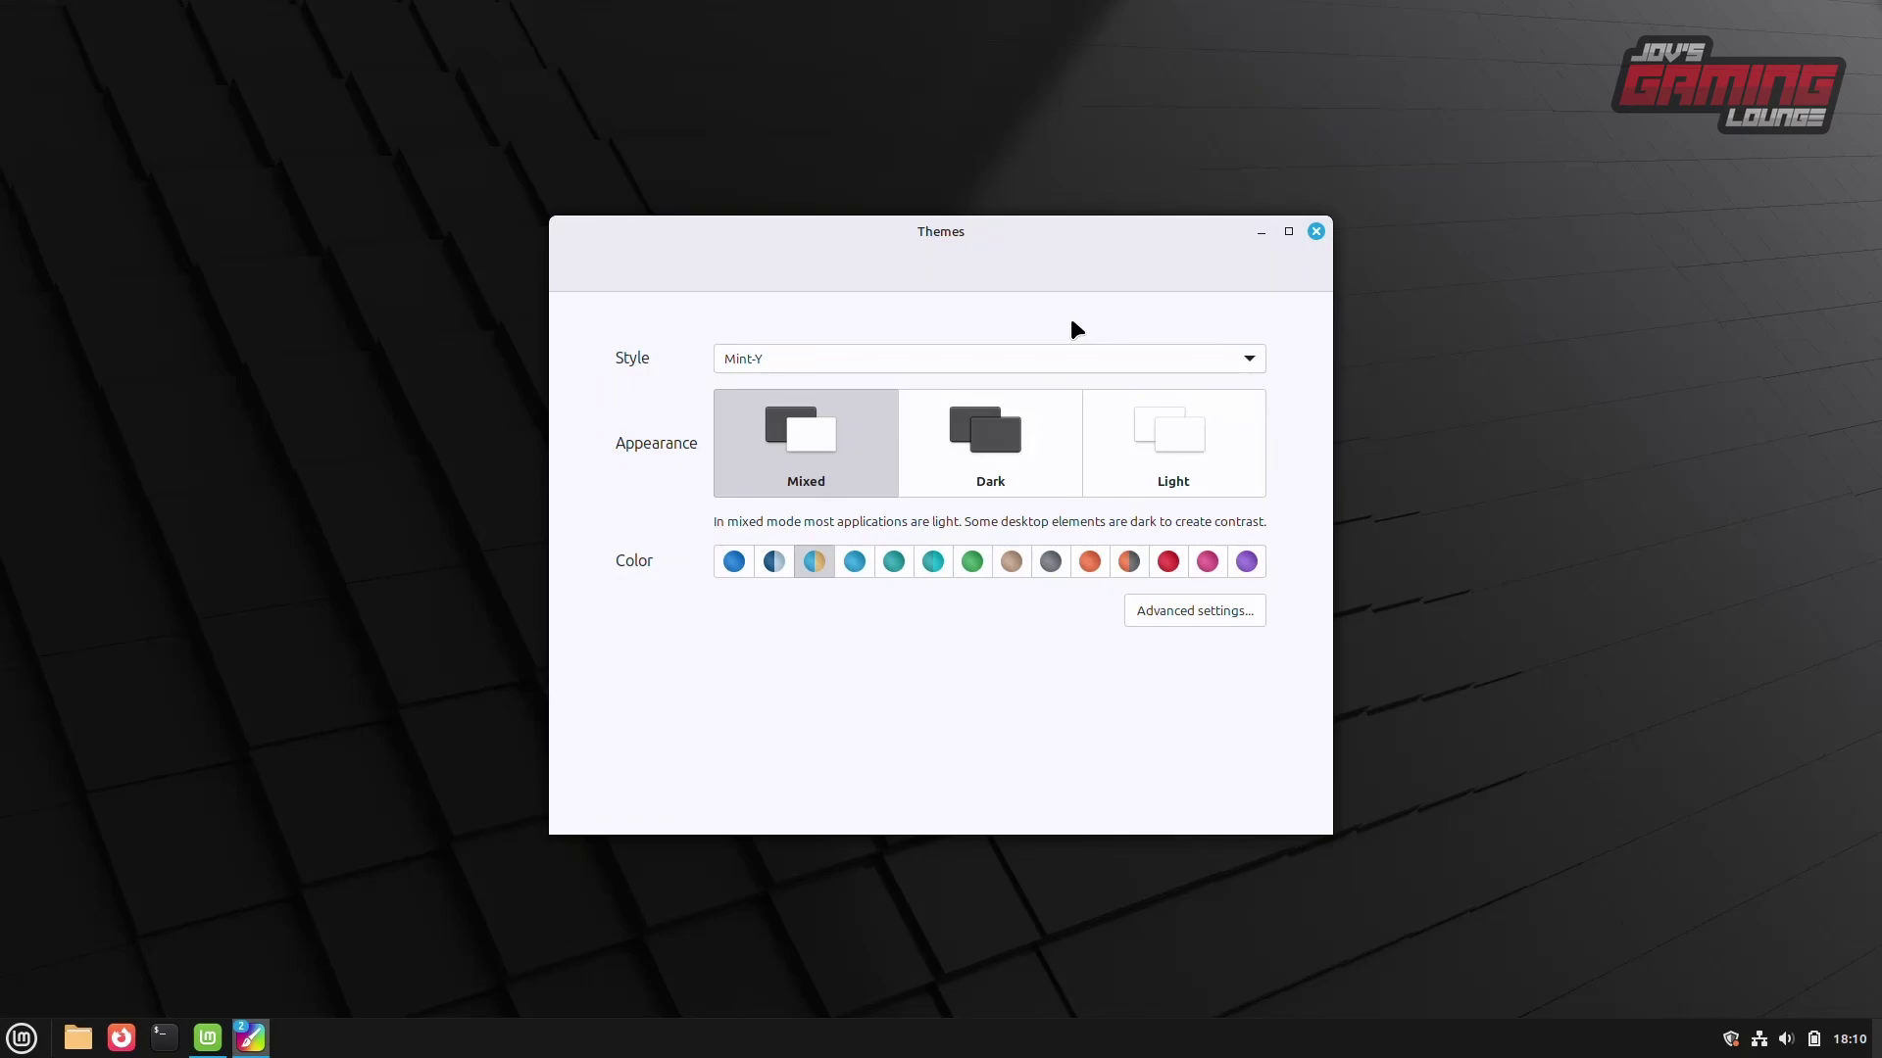
left_click(1046, 413)
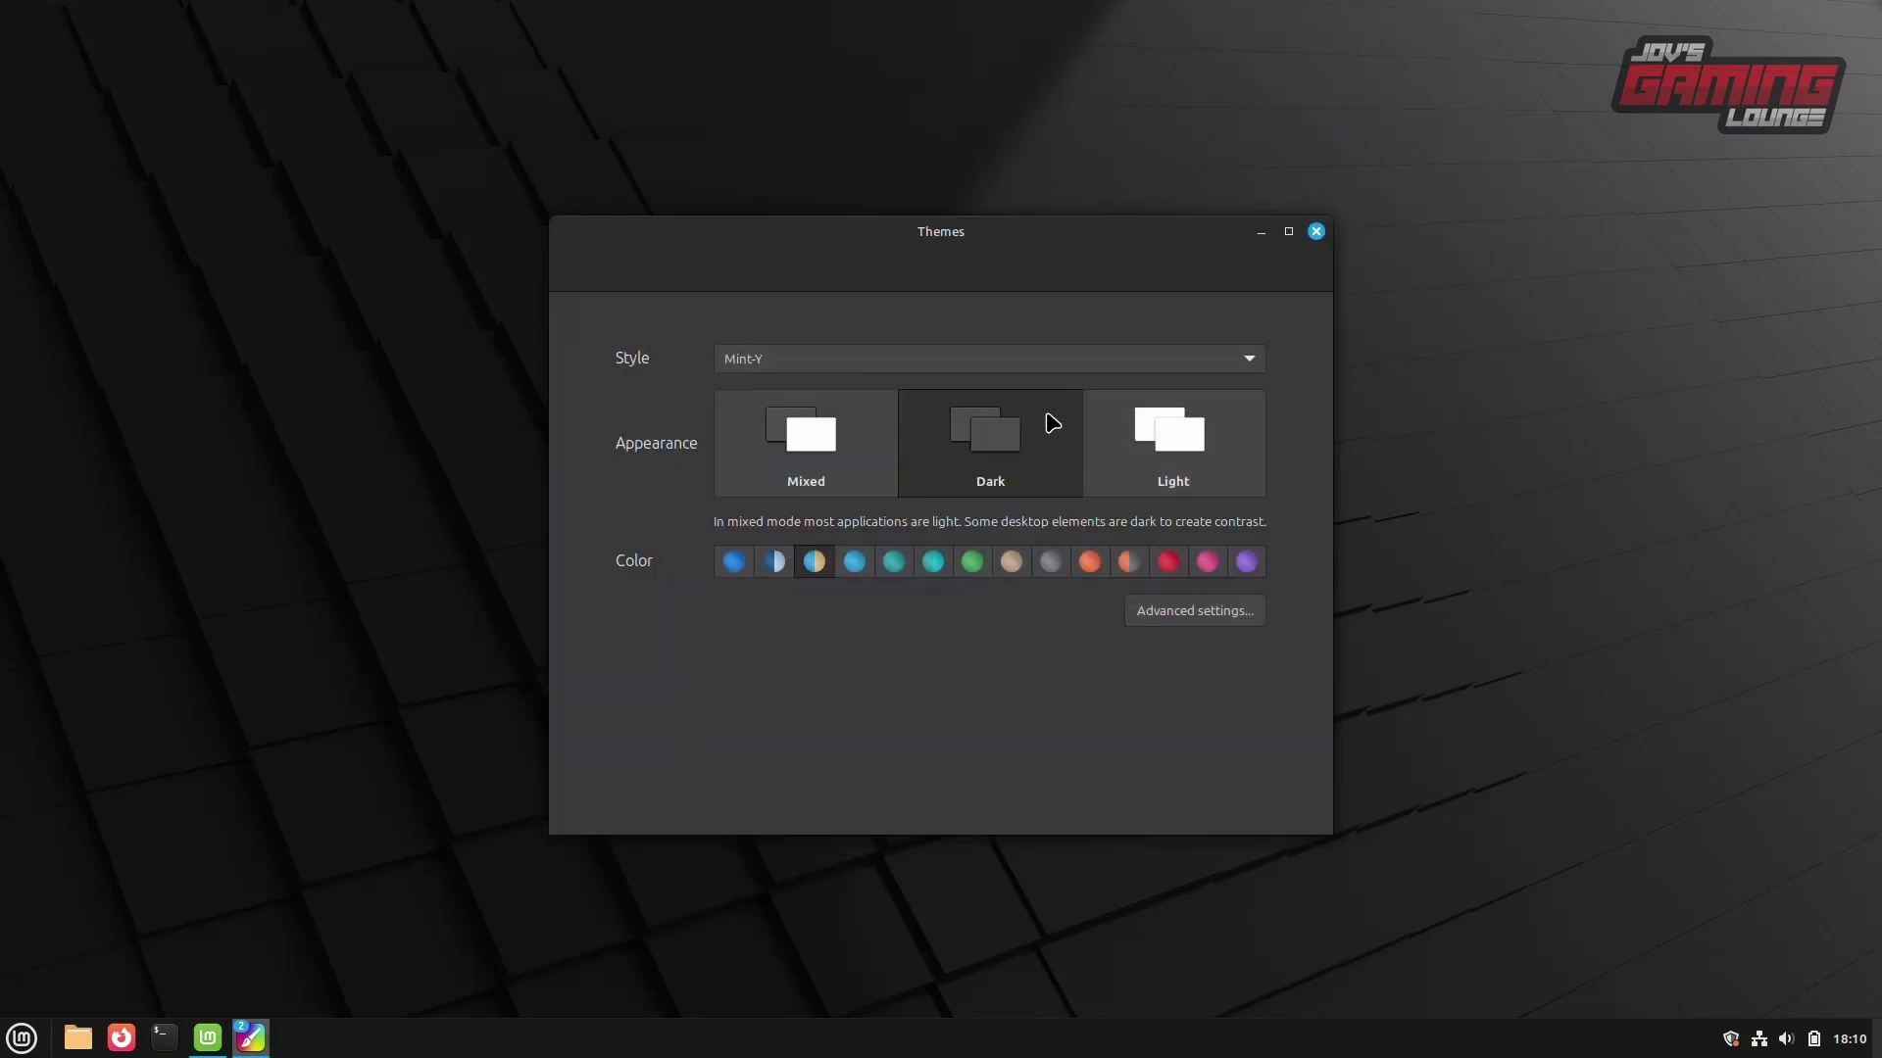
left_click(1187, 612)
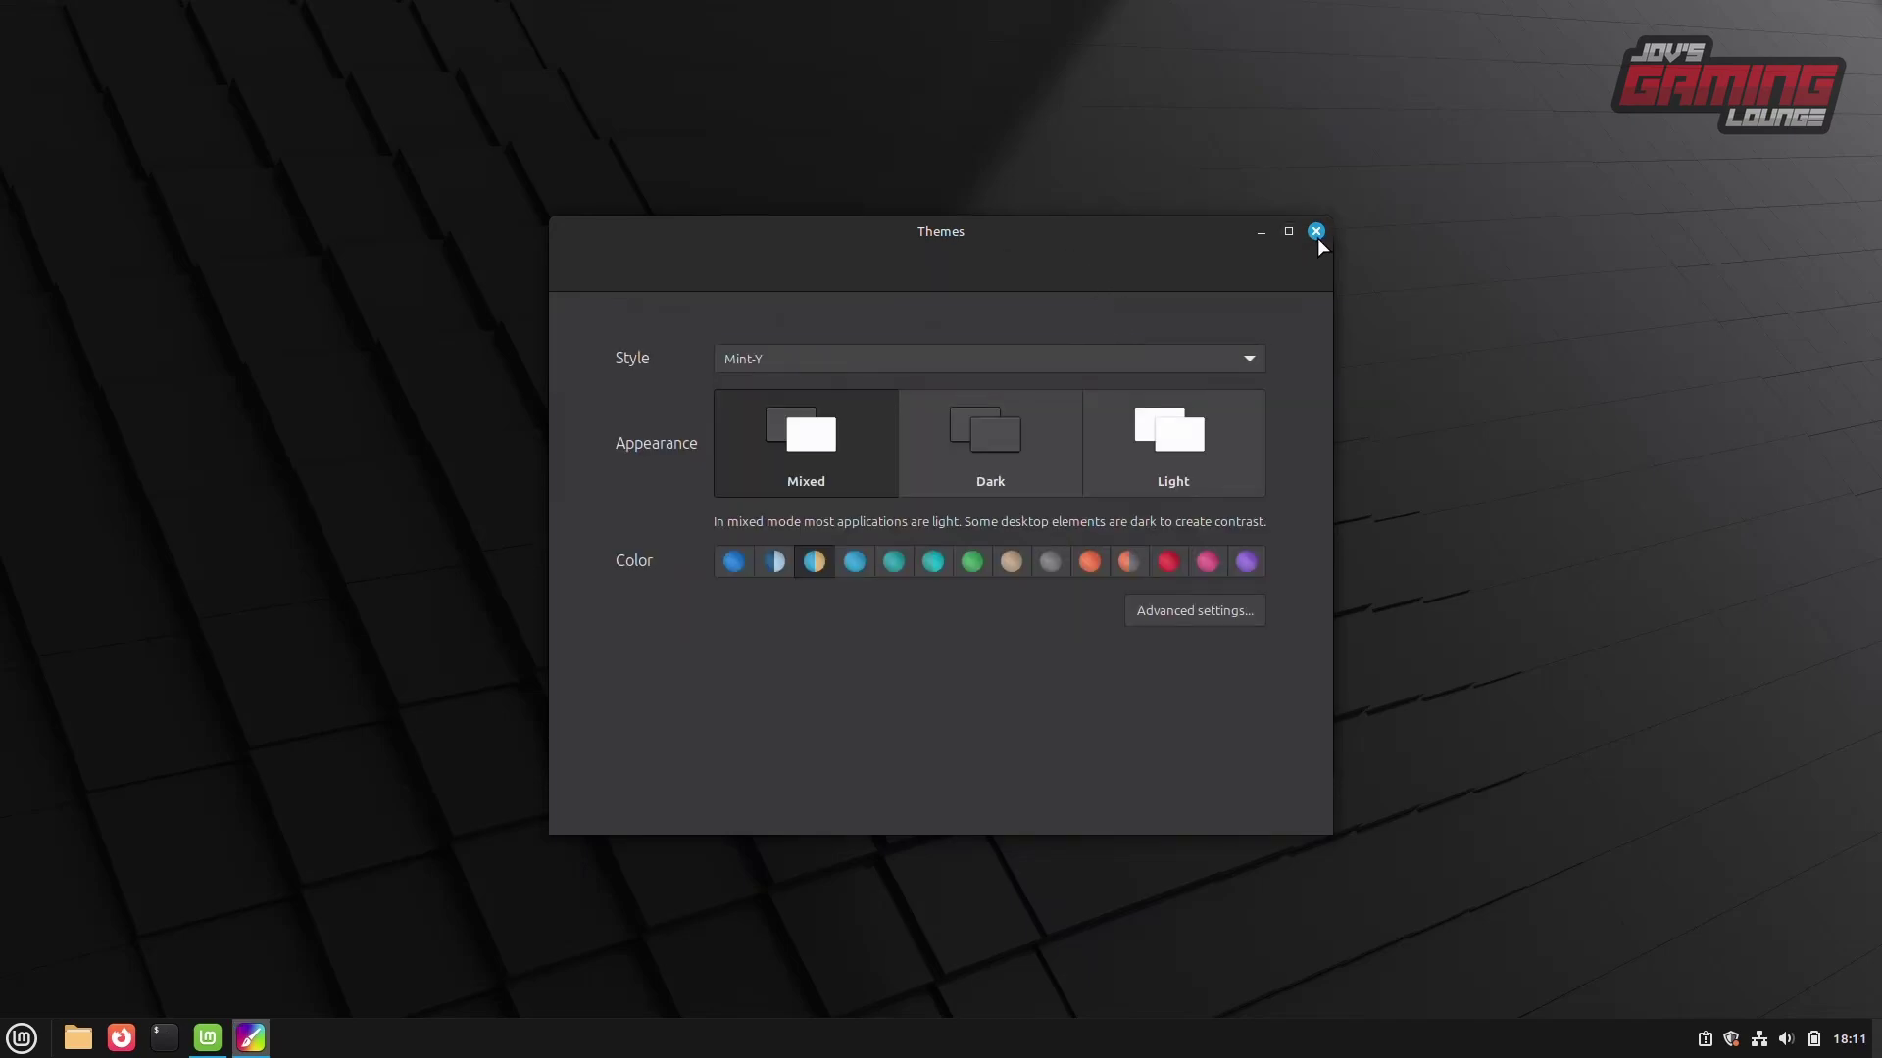
left_click(1317, 238)
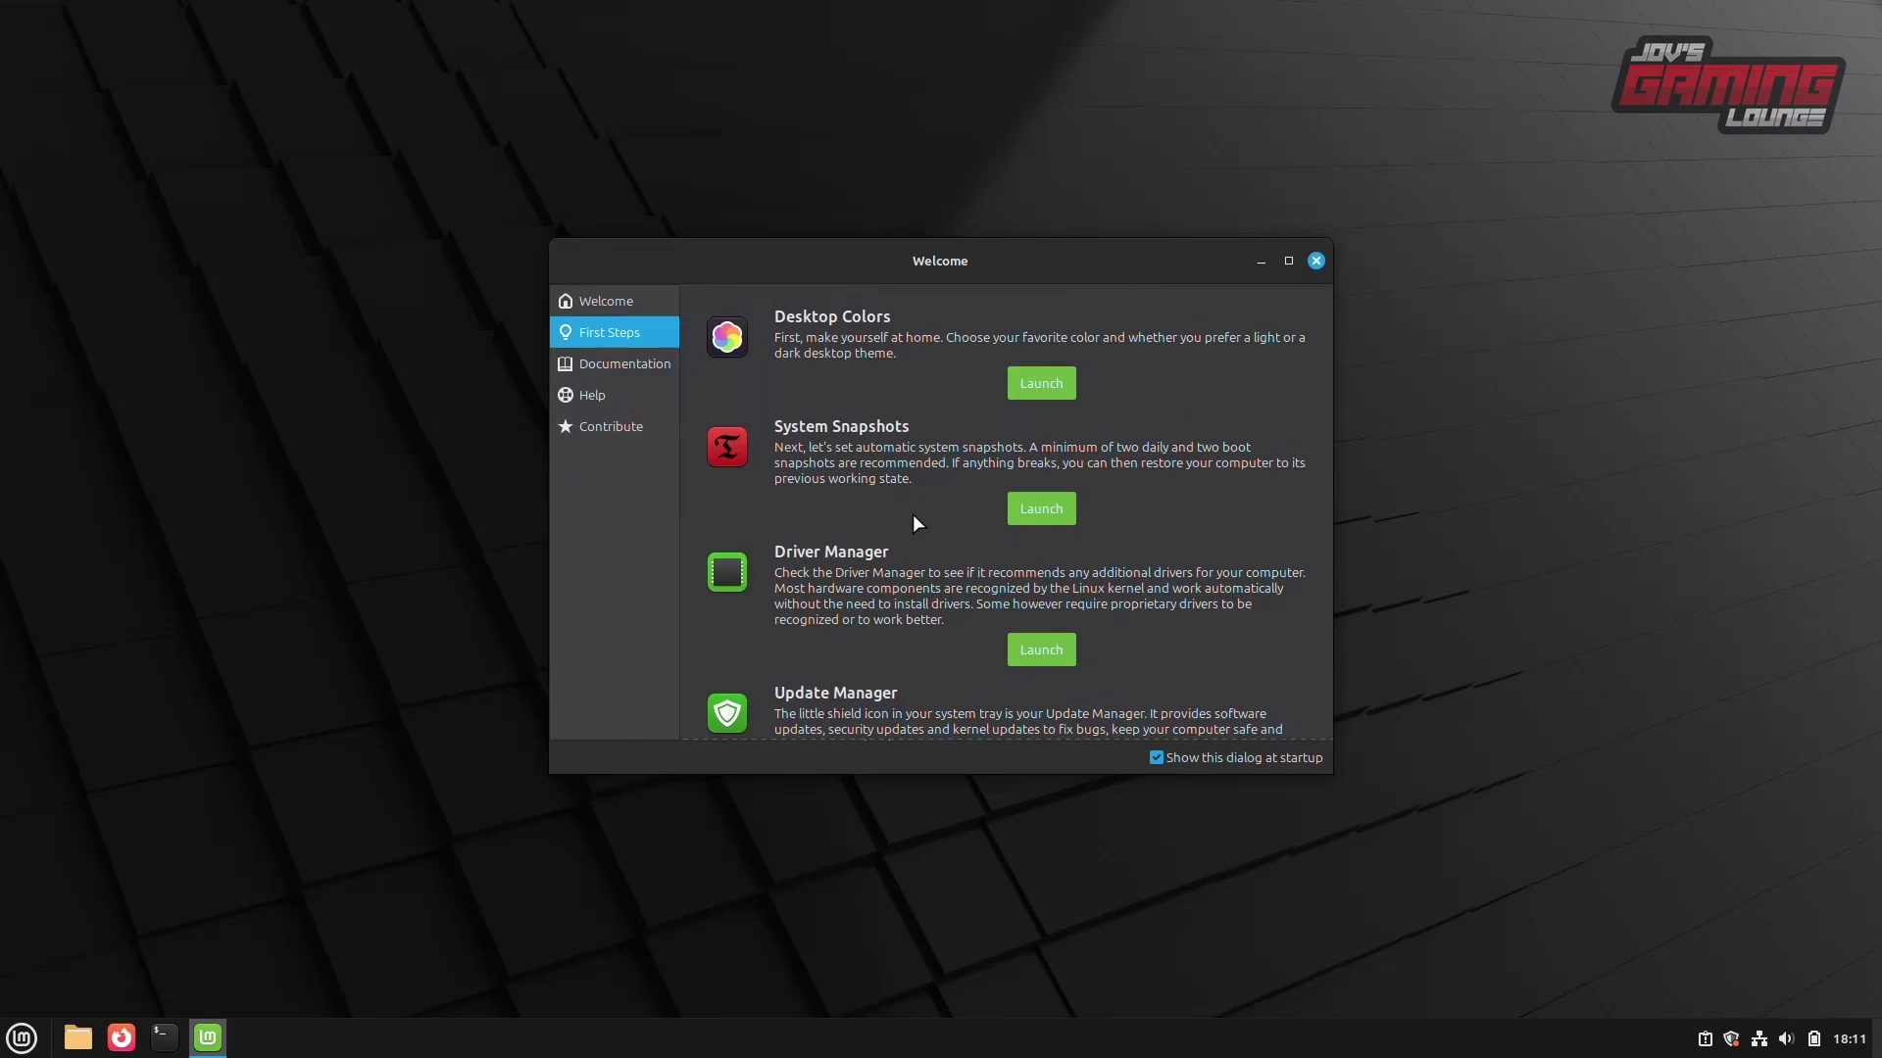
- Run Driver Manager from First Steps and confirm no additional drivers are required
scroll(1152, 473, "down", 2)
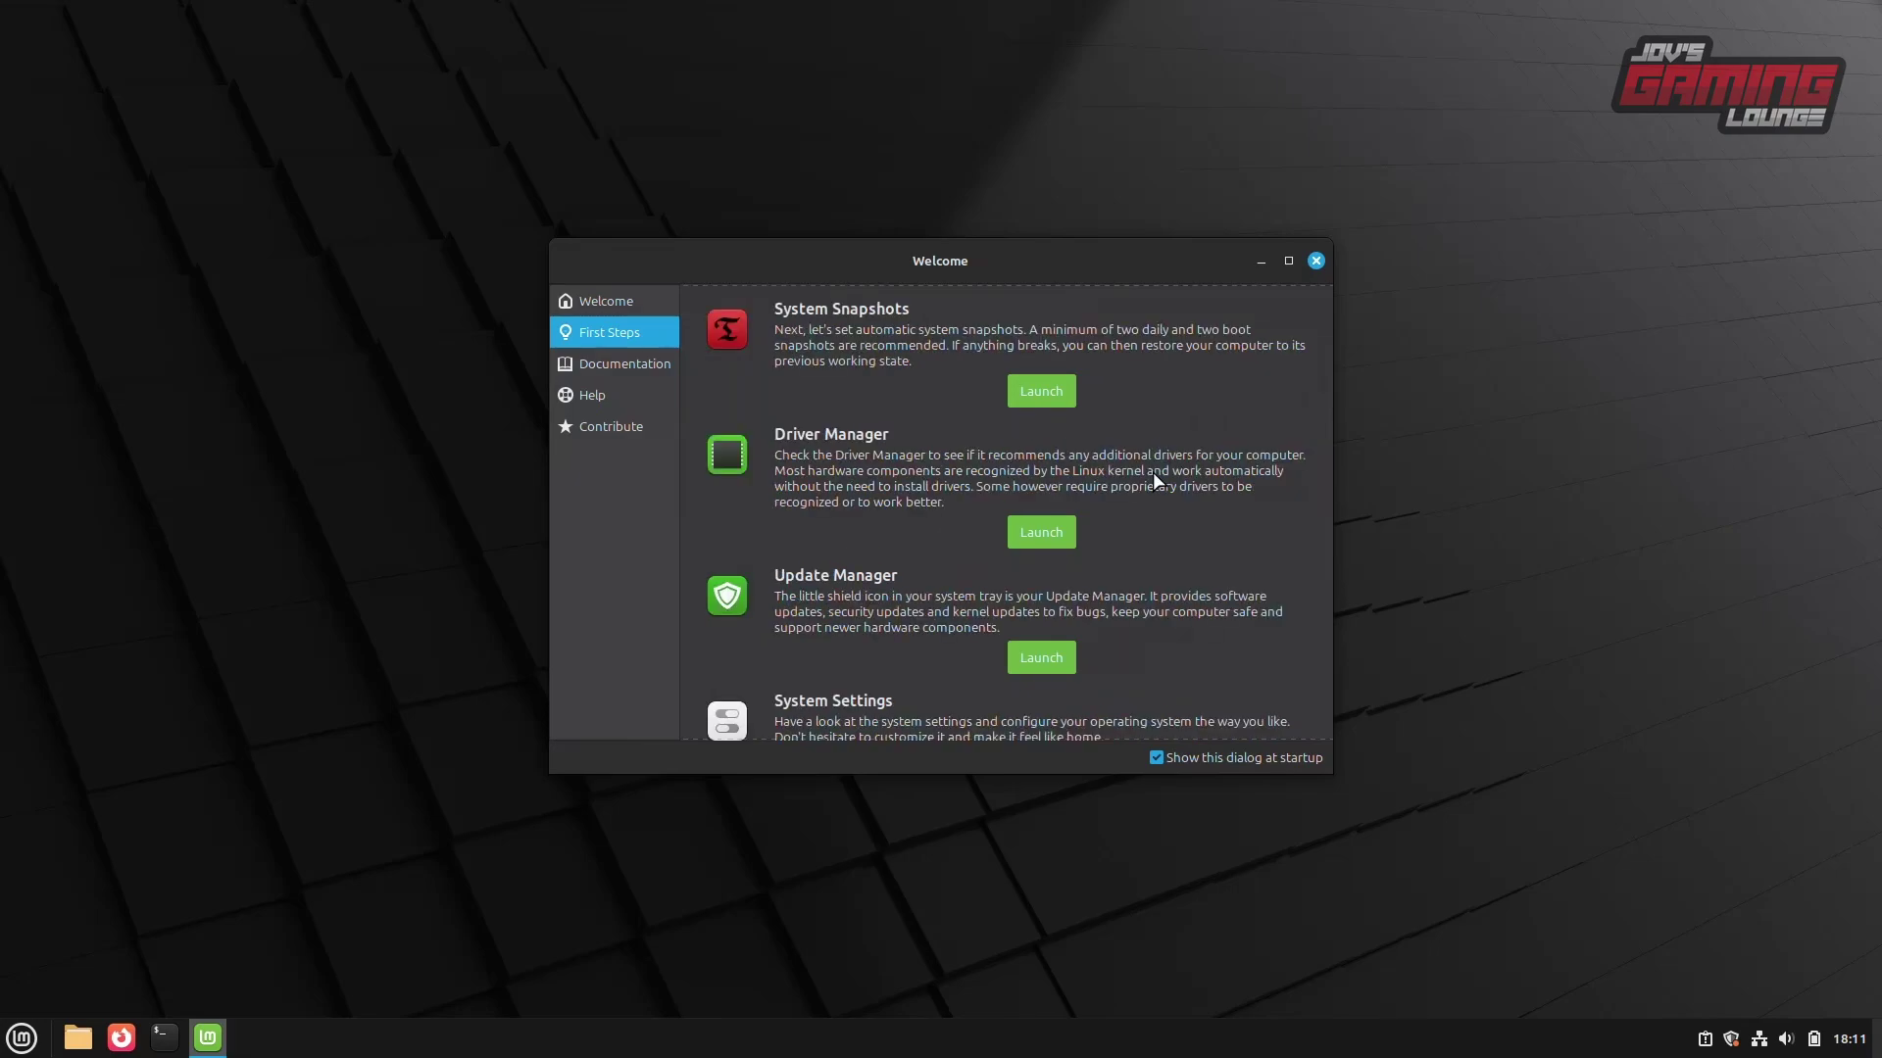
left_click(1031, 537)
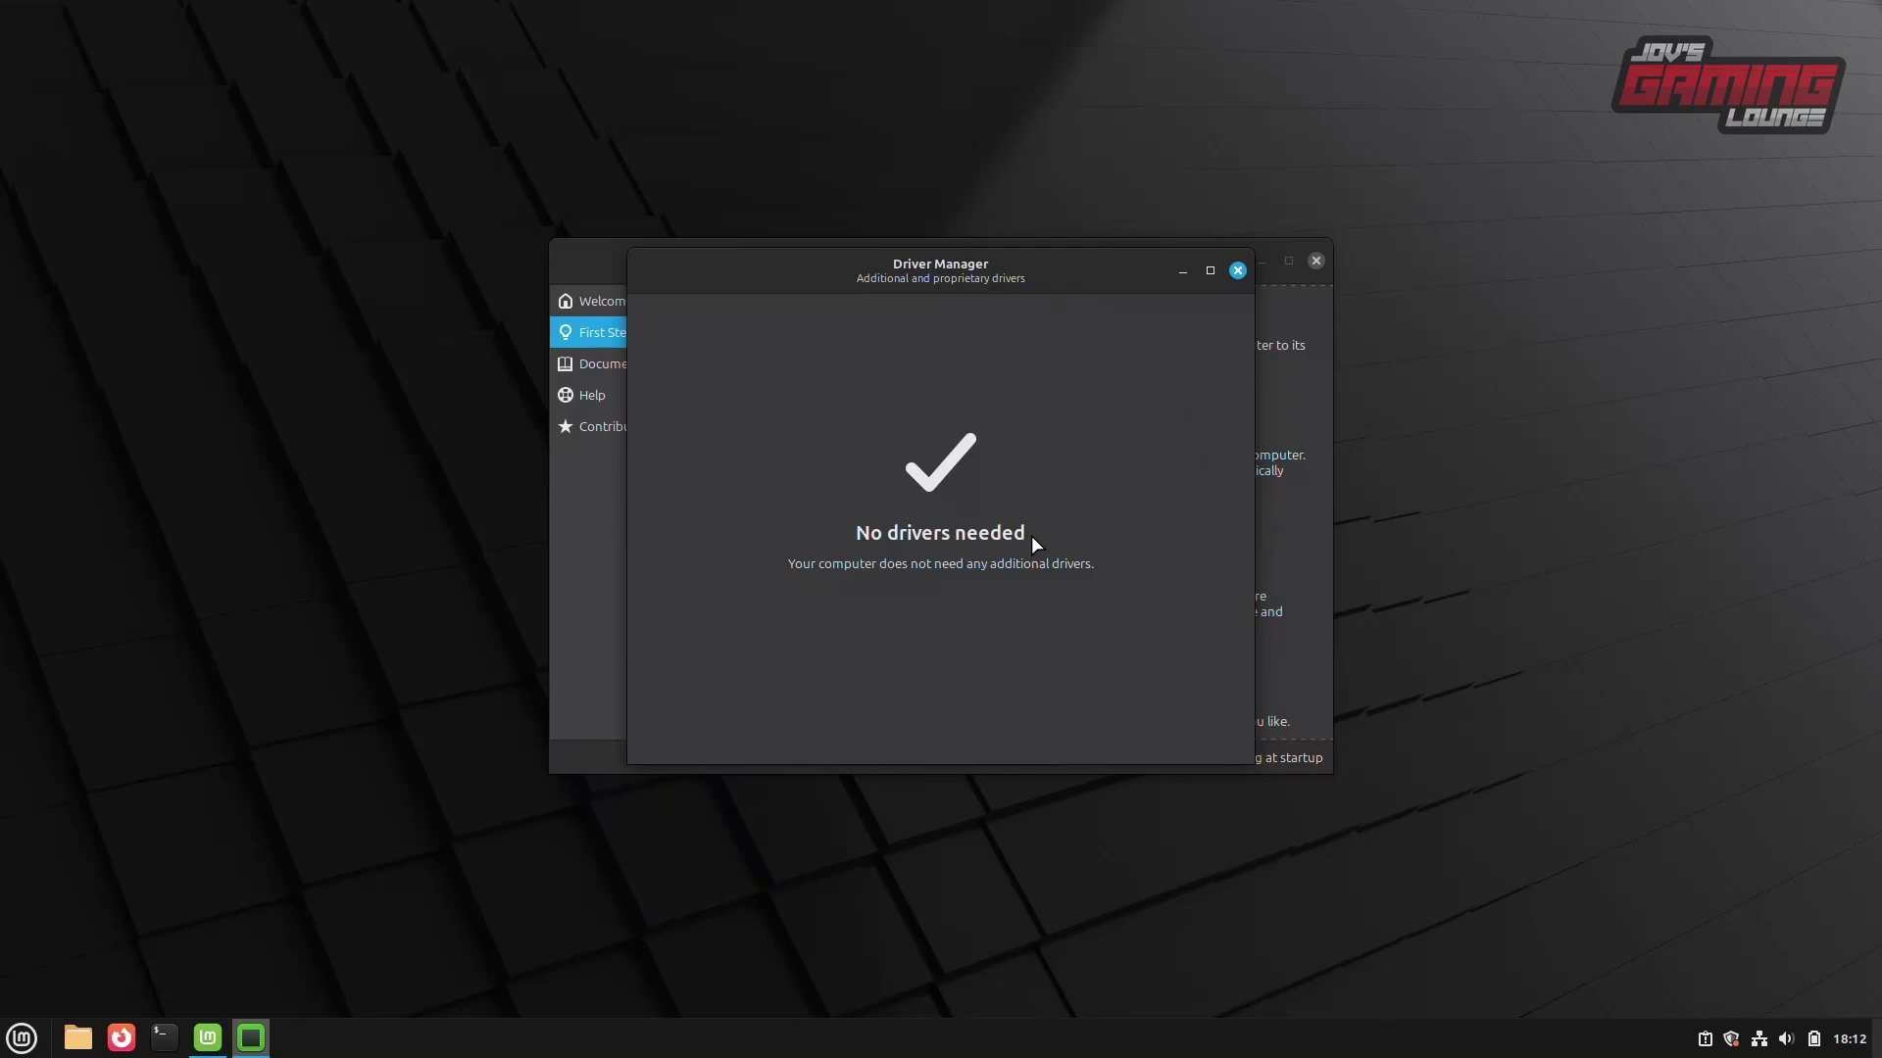
scroll(1278, 297, "down", 2)
- Open Update Manager and apply its own new version first
left_click(1237, 271)
left_click(1043, 599)
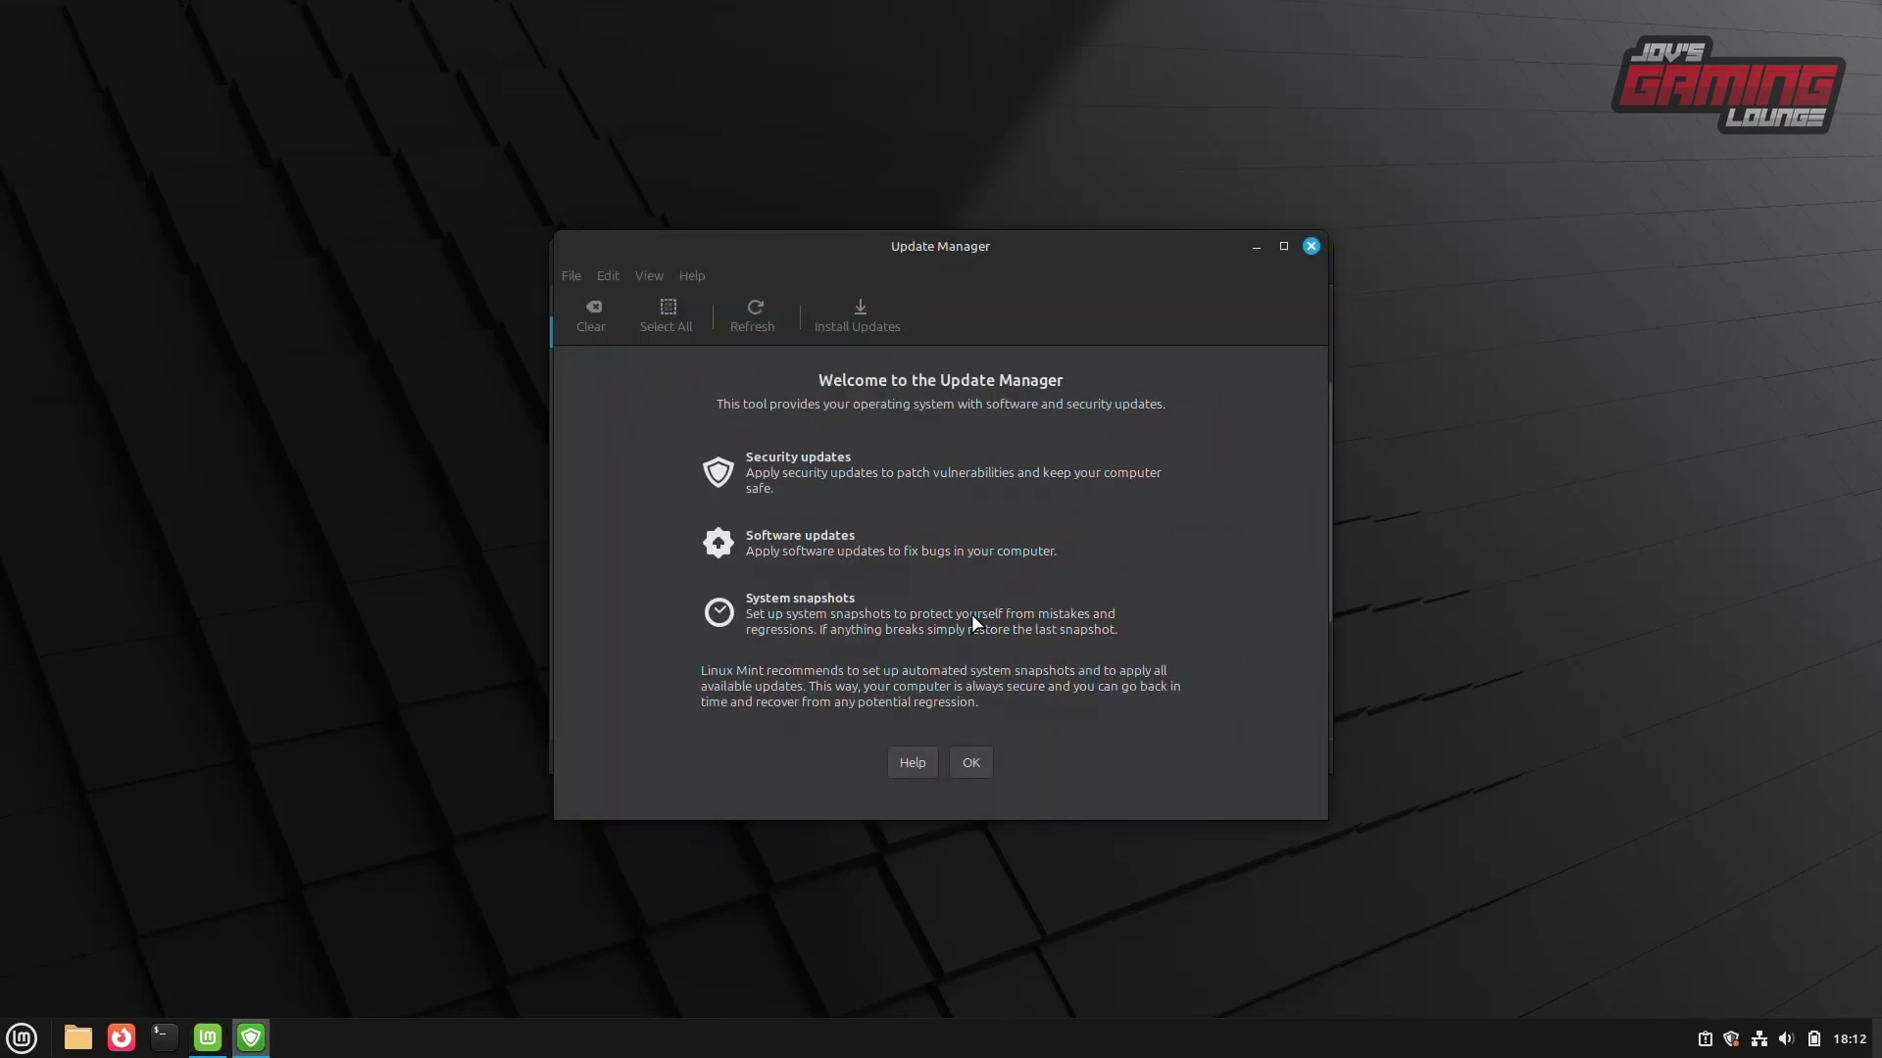
left_click(970, 763)
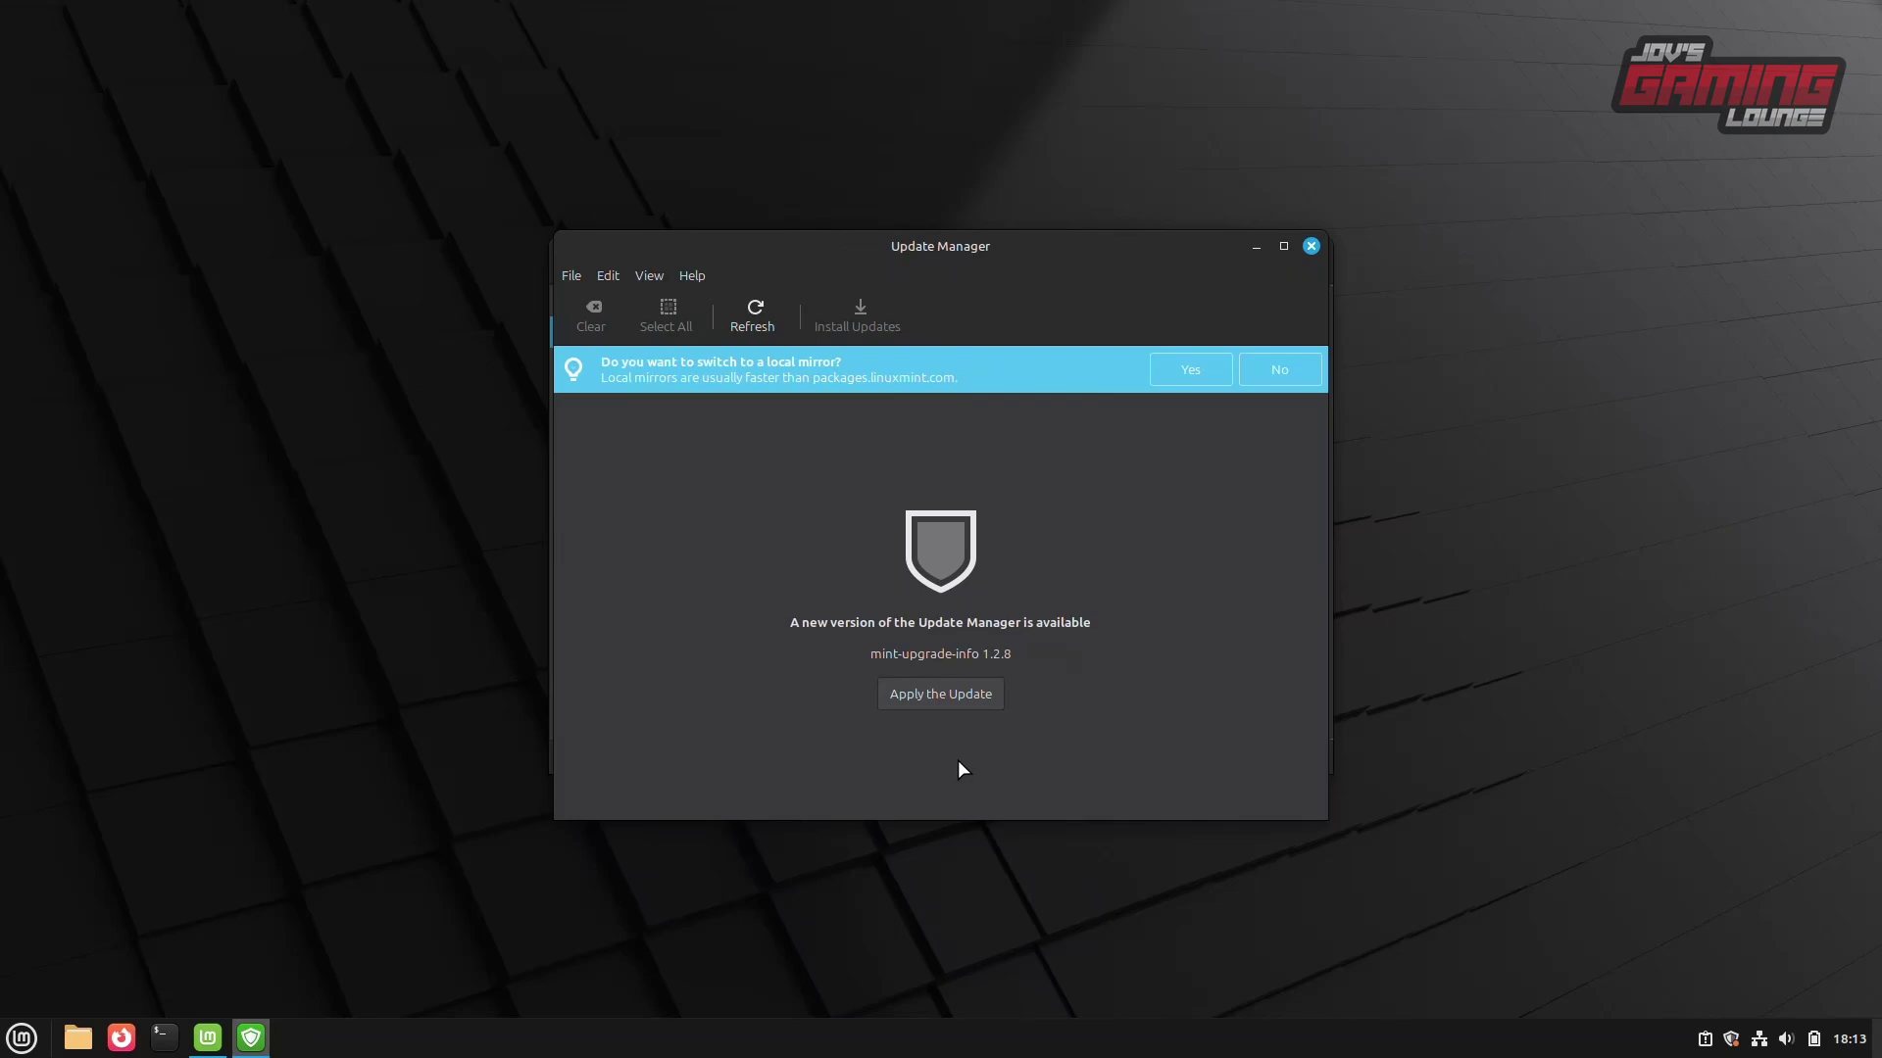
left_click(988, 700)
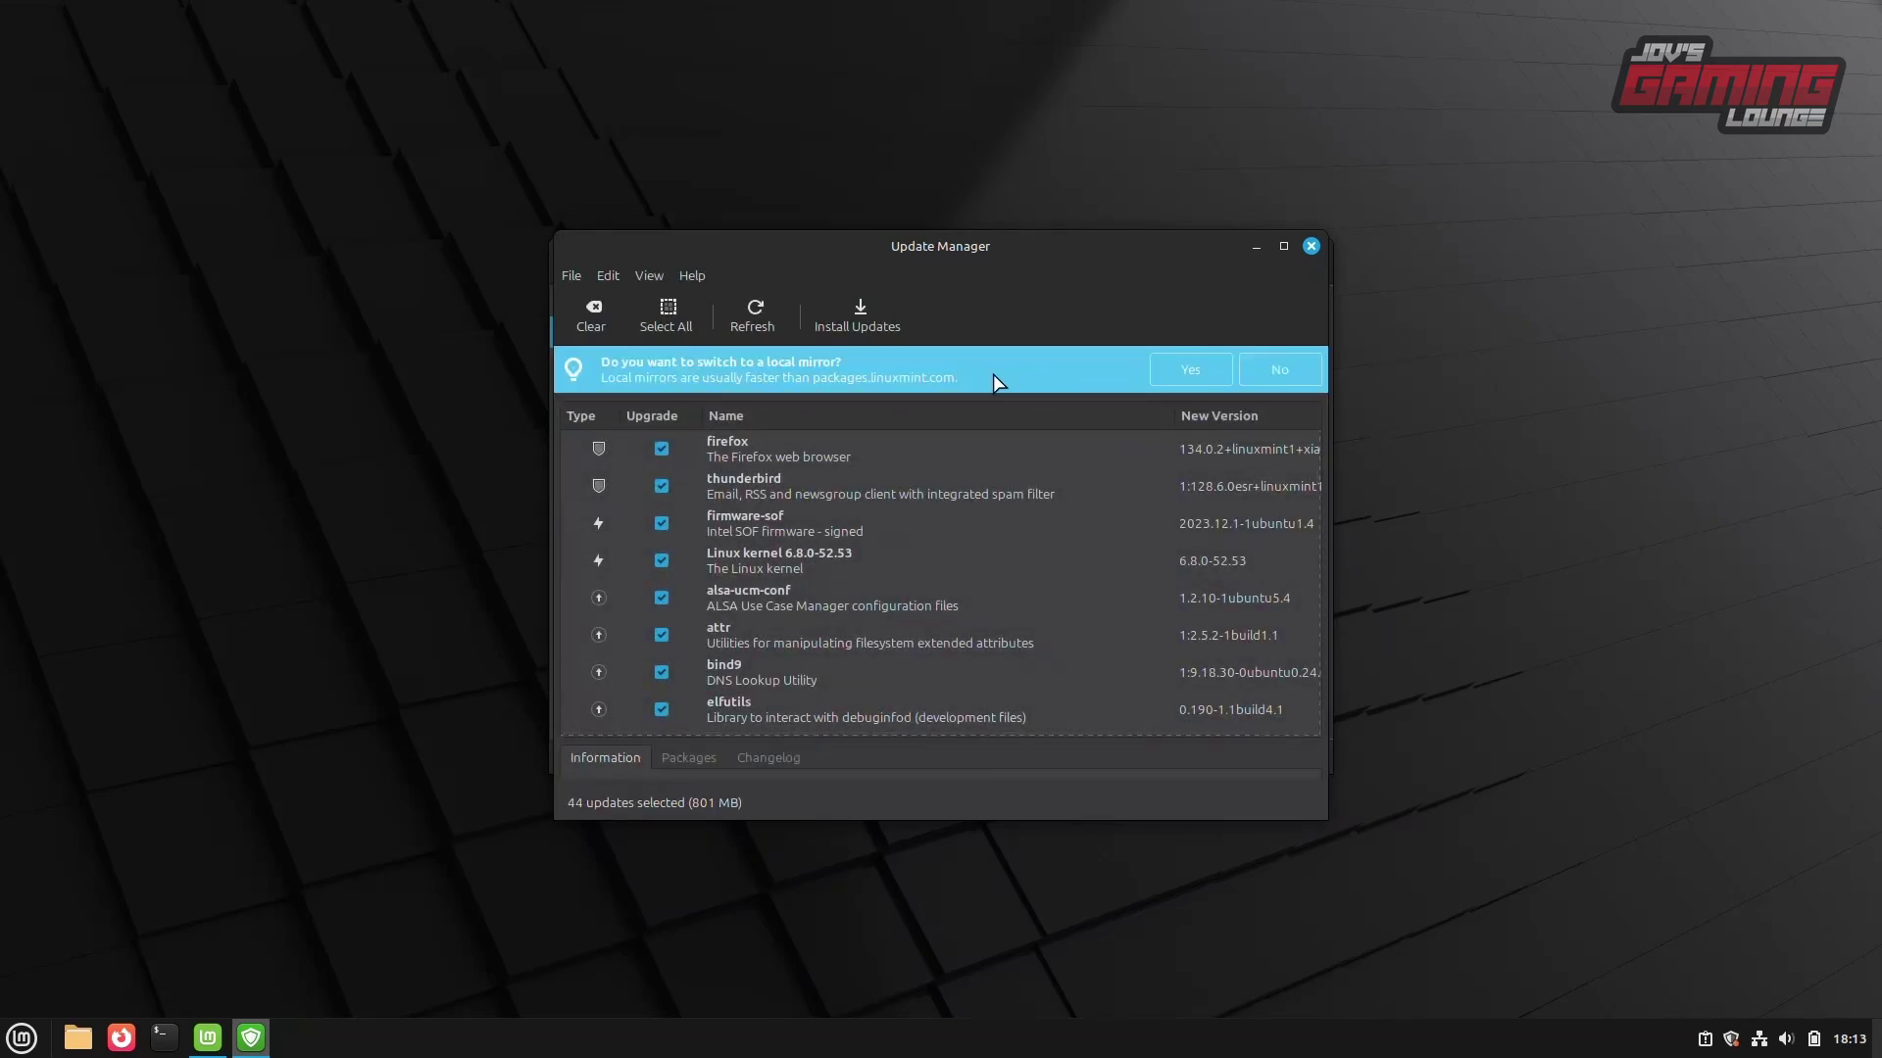
- Dismiss the mirror suggestion and install all 44 updates, authorising with the administrator password
left_click(1154, 378)
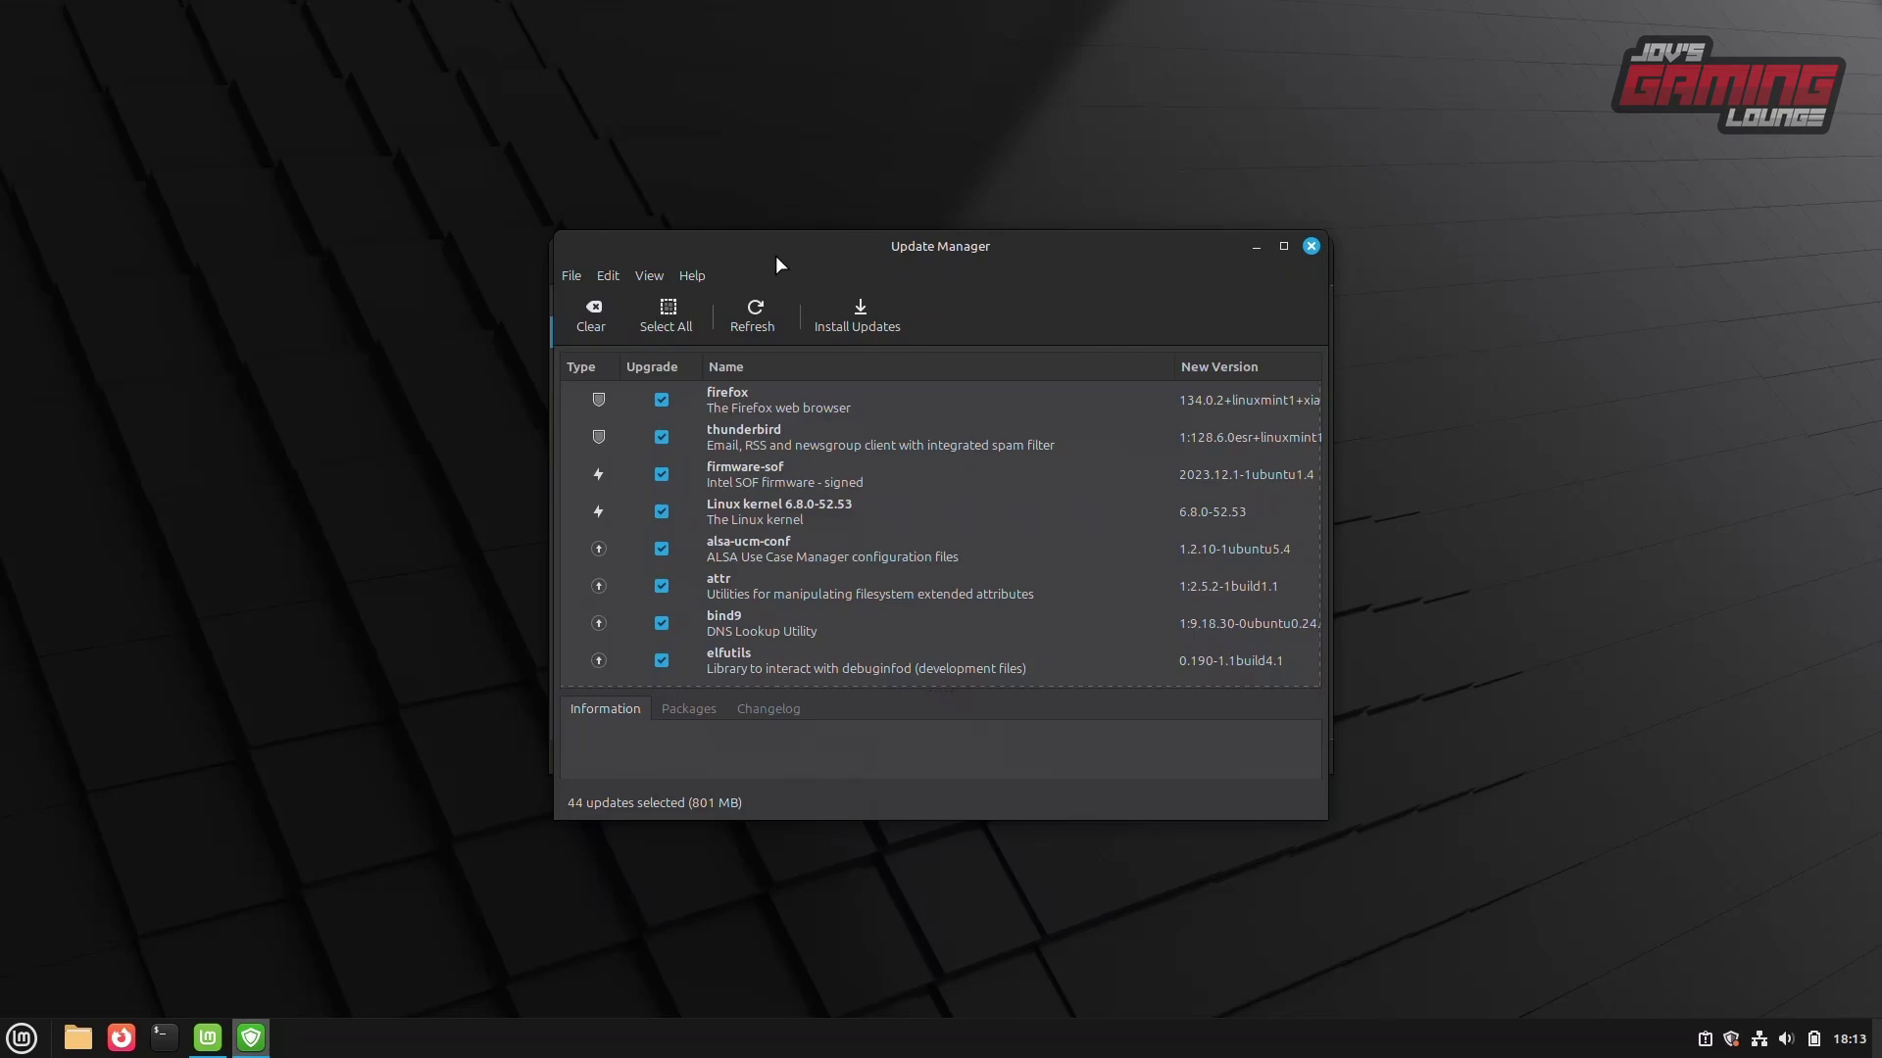
left_click(852, 308)
type("*****")
key("Return")
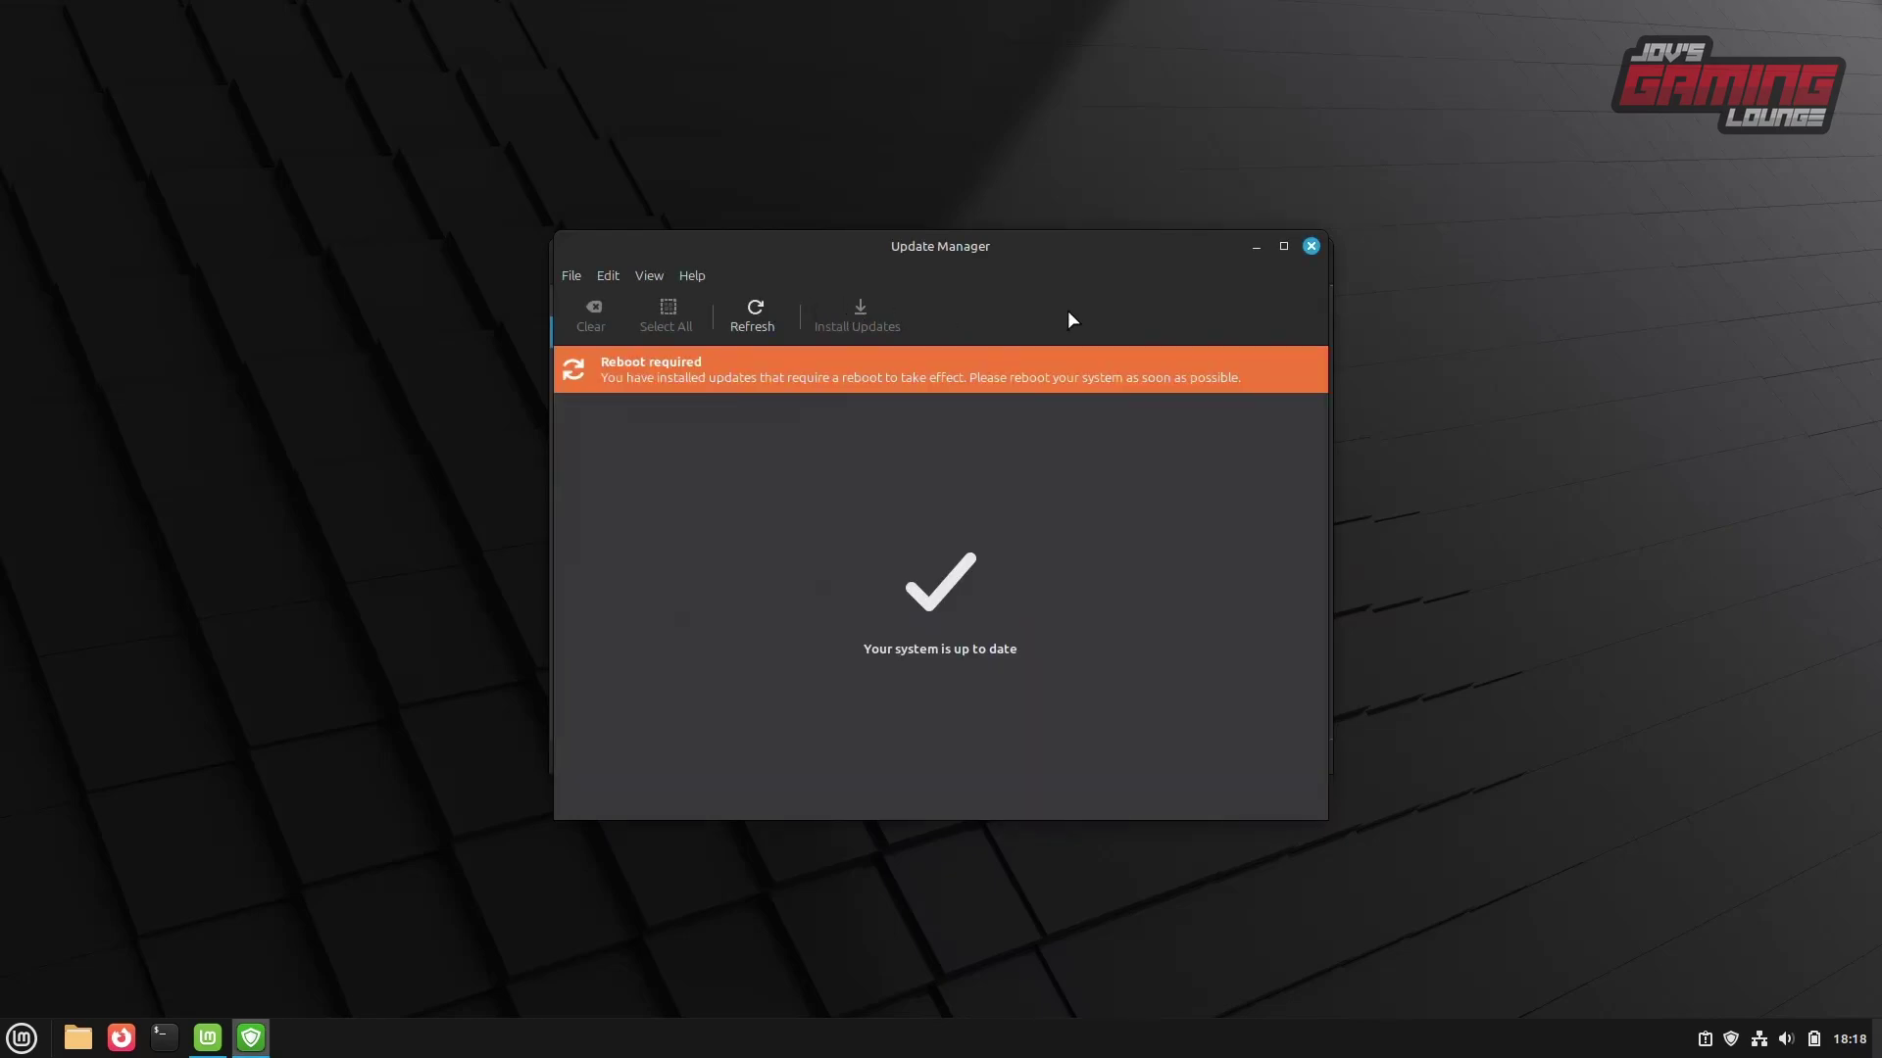
- In System Settings' General page, turn on 'Disable compositing for full-screen windows'
left_click(1311, 246)
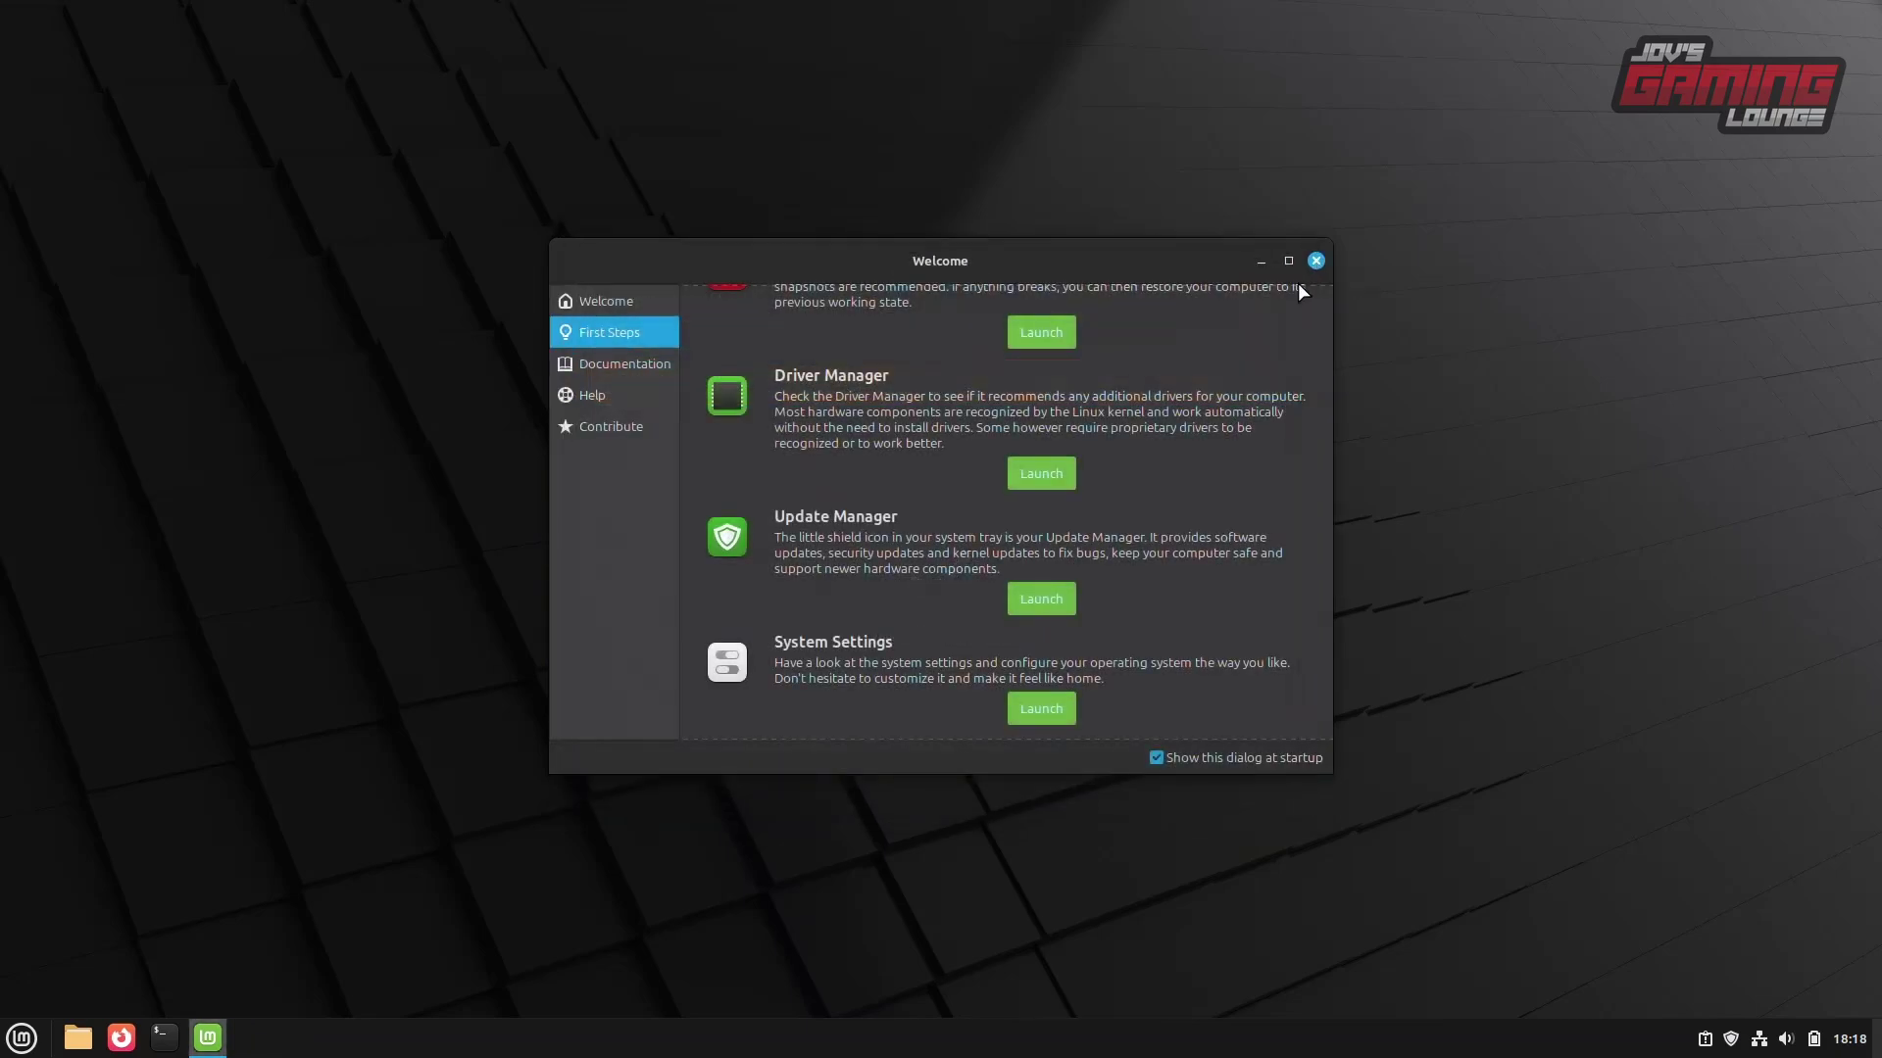
scroll(1174, 439, "down", 3)
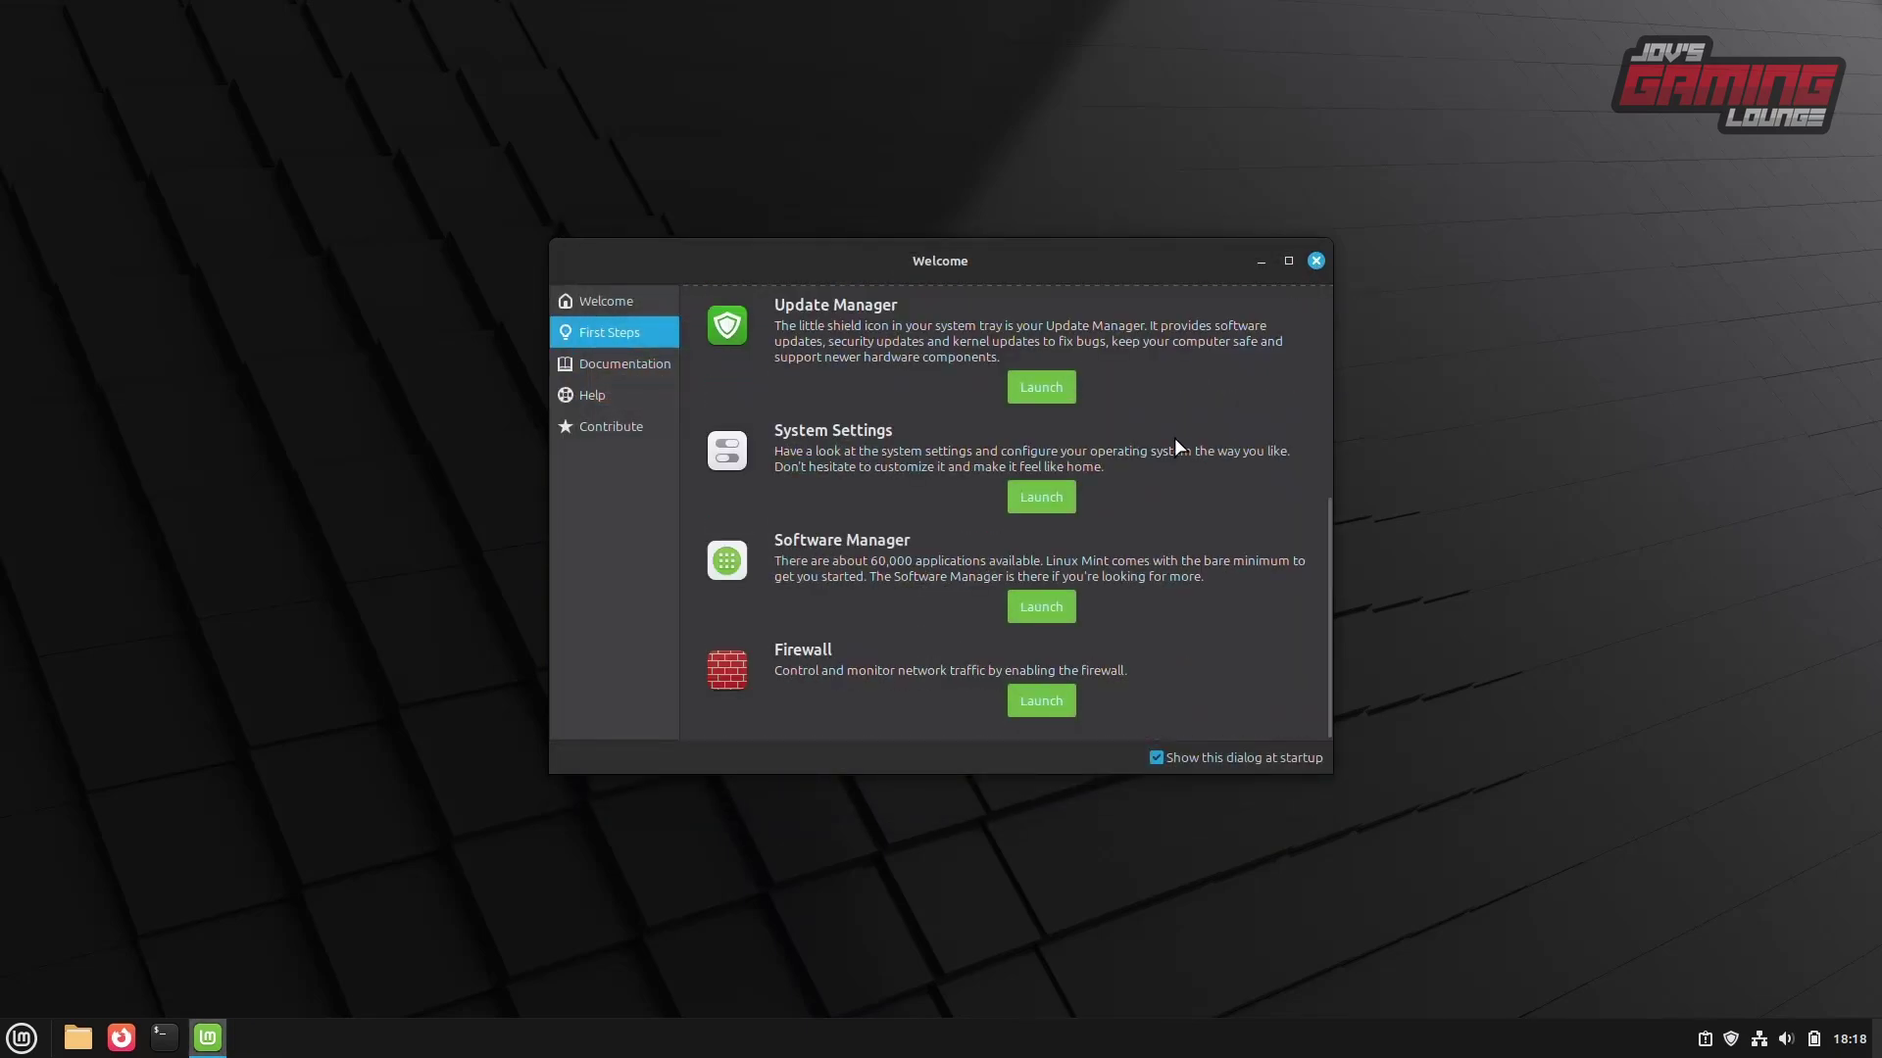
left_click(1049, 500)
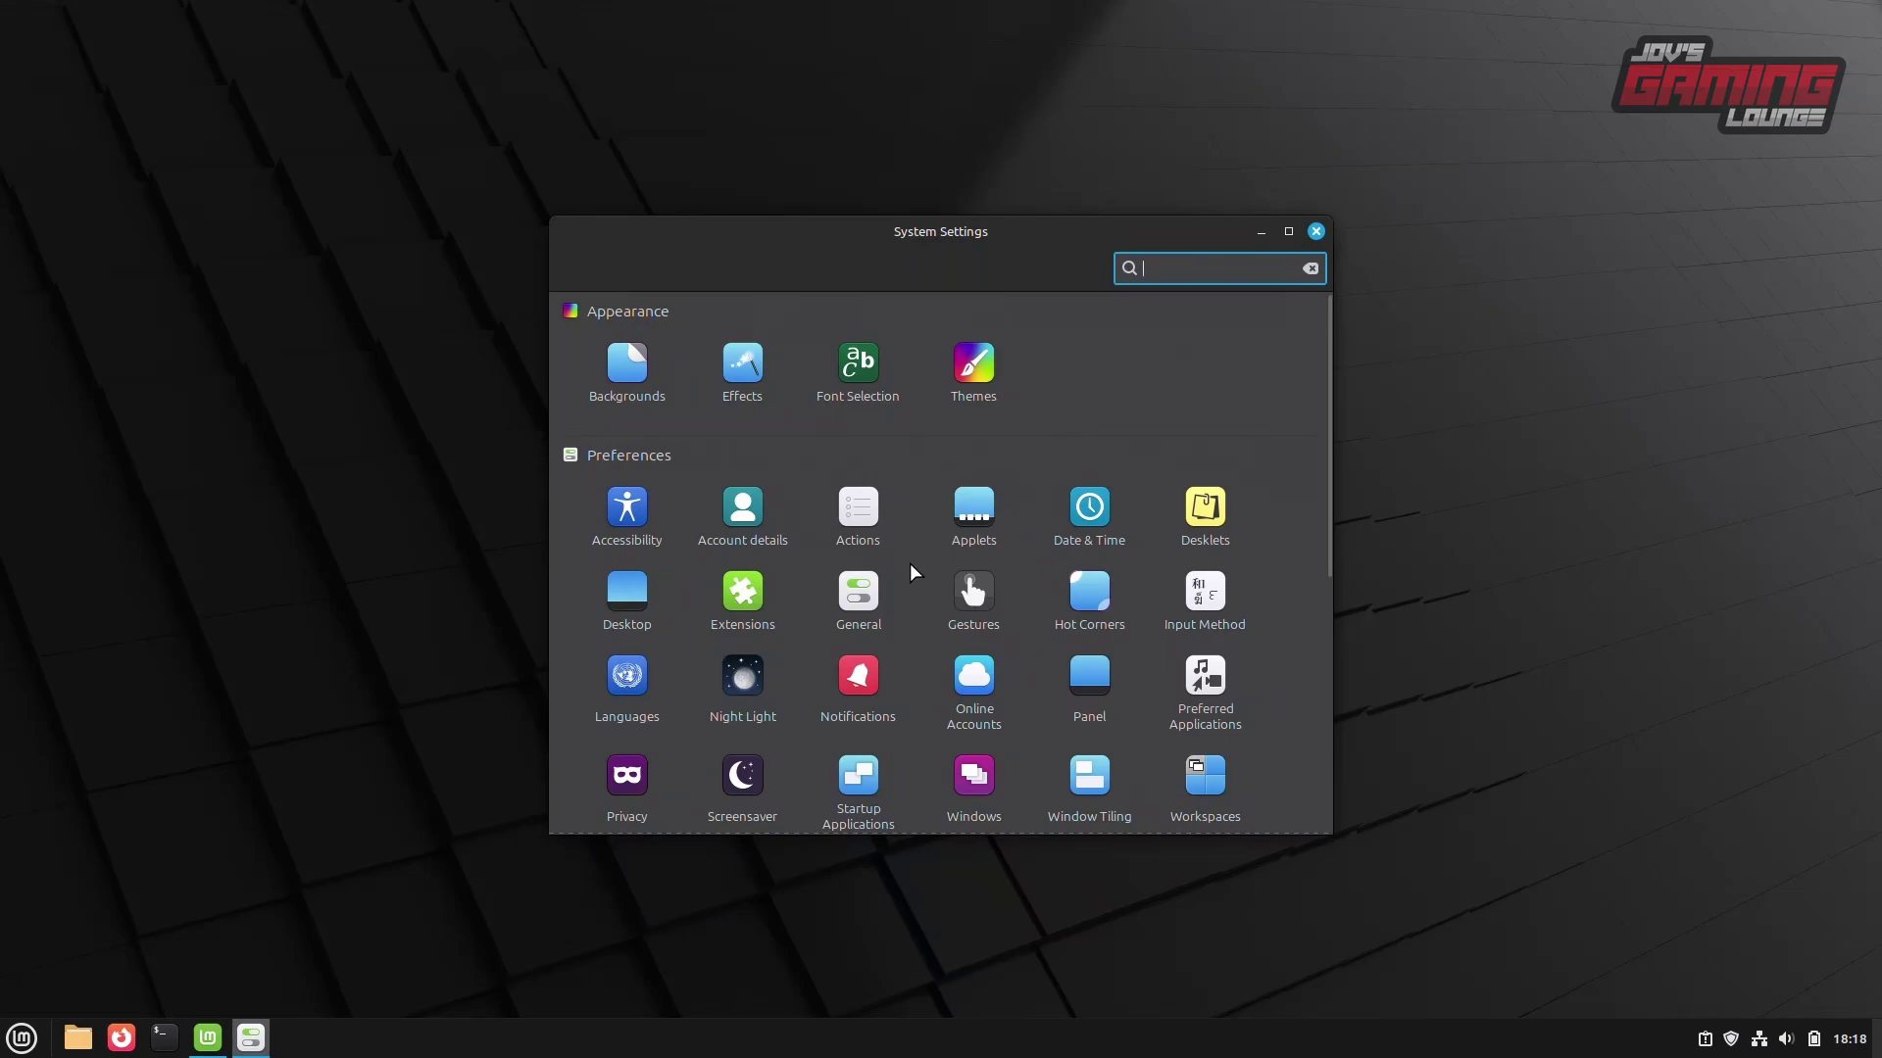
left_click(852, 602)
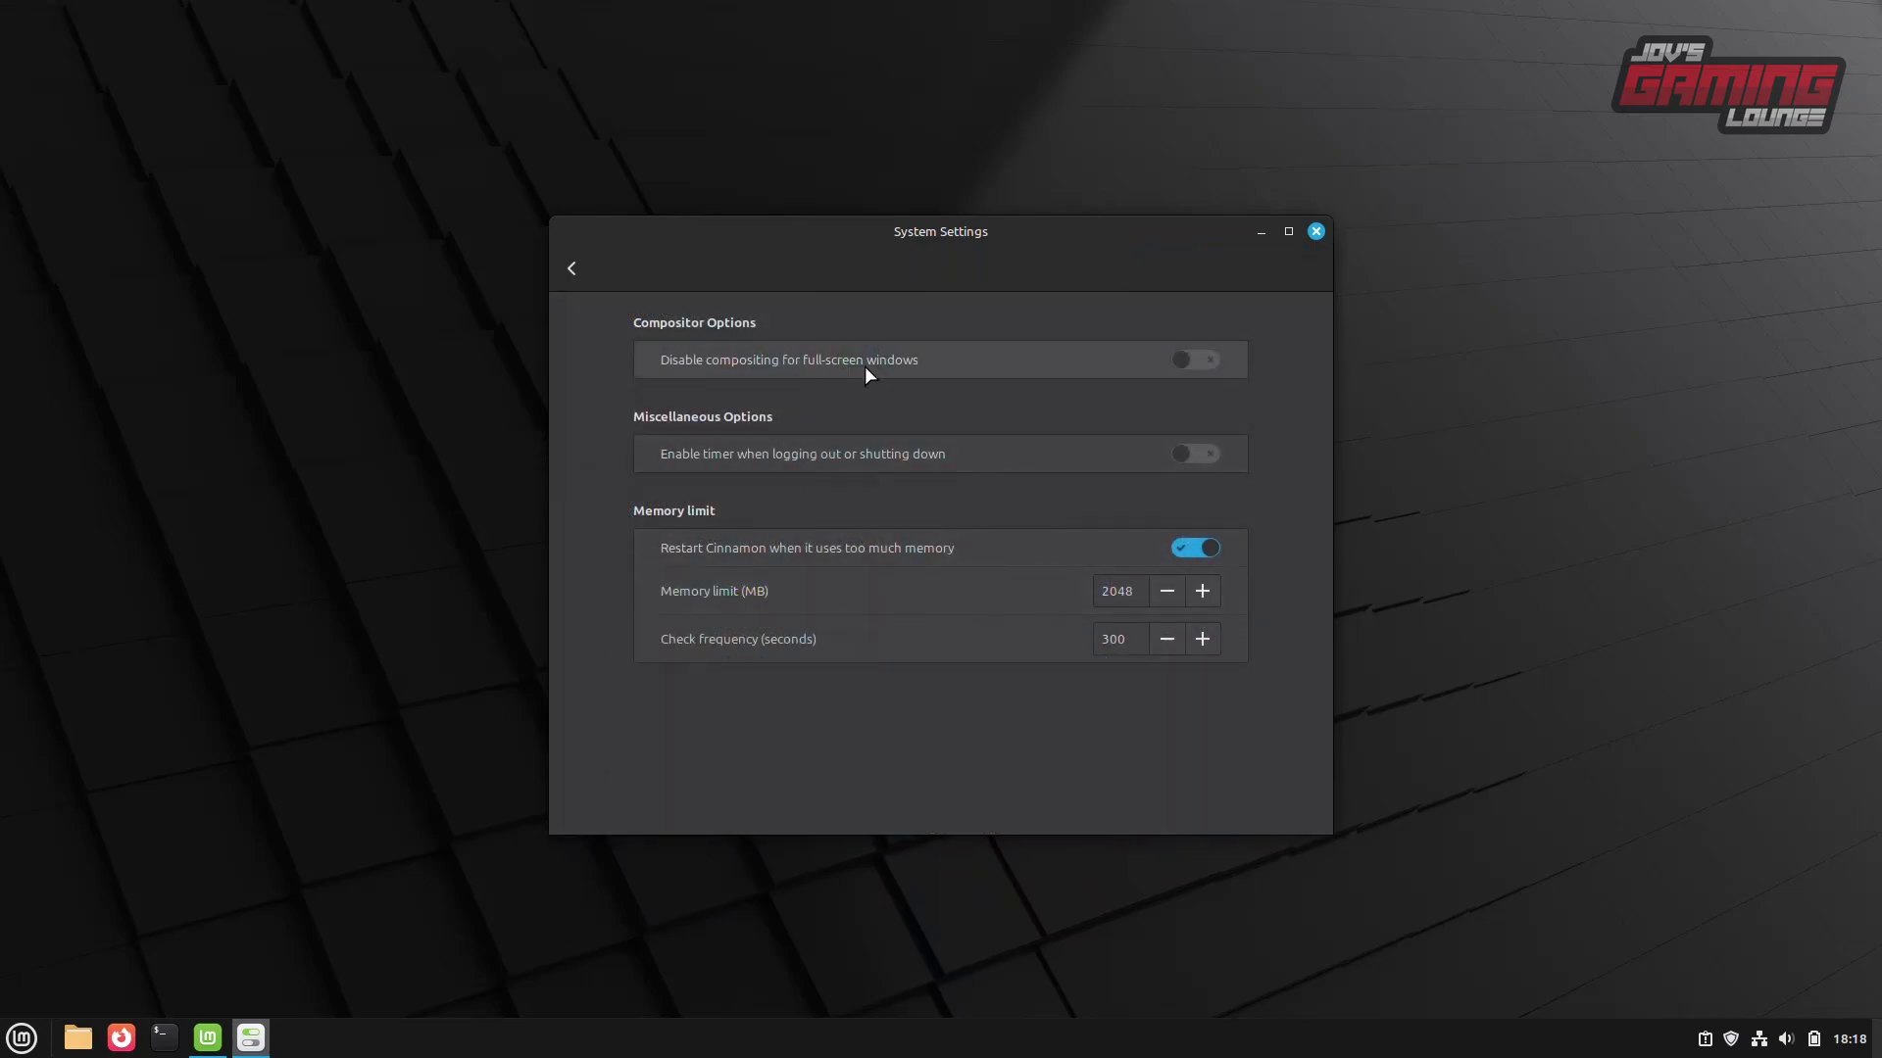
mouse_move(876, 367)
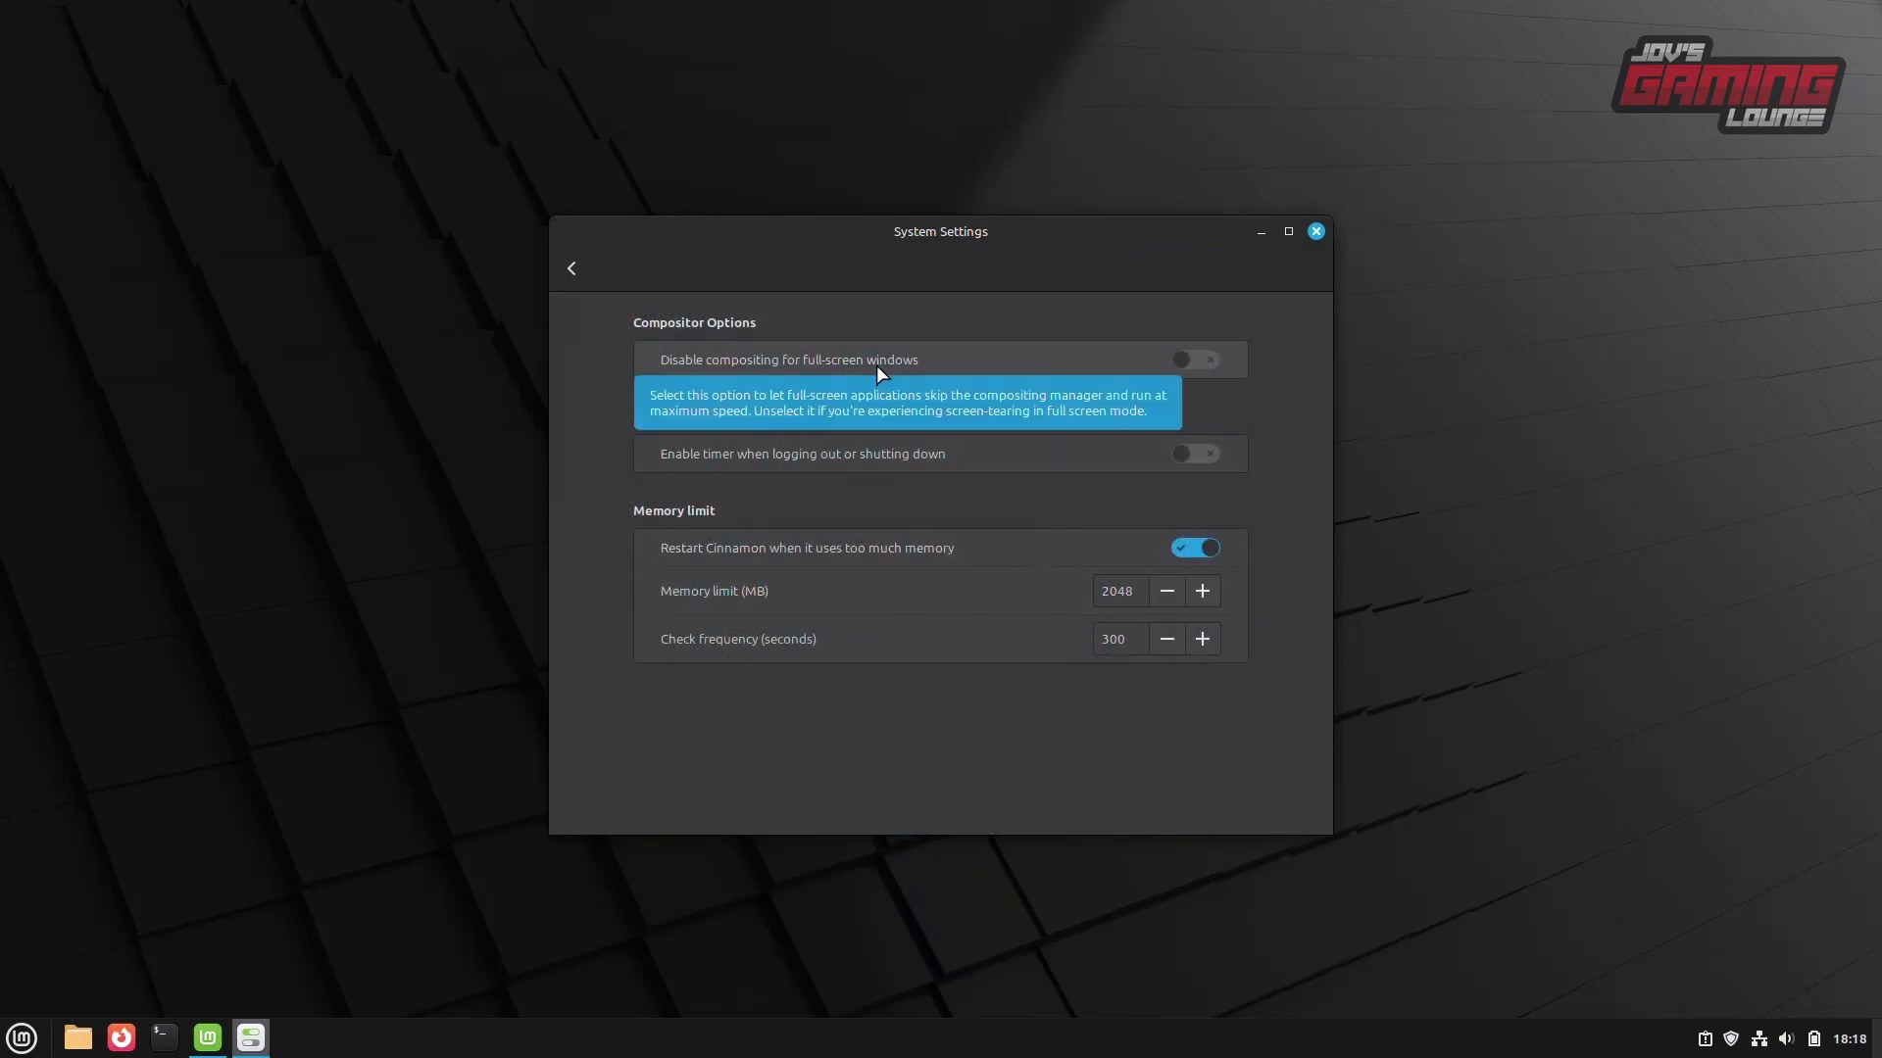
left_click(1133, 361)
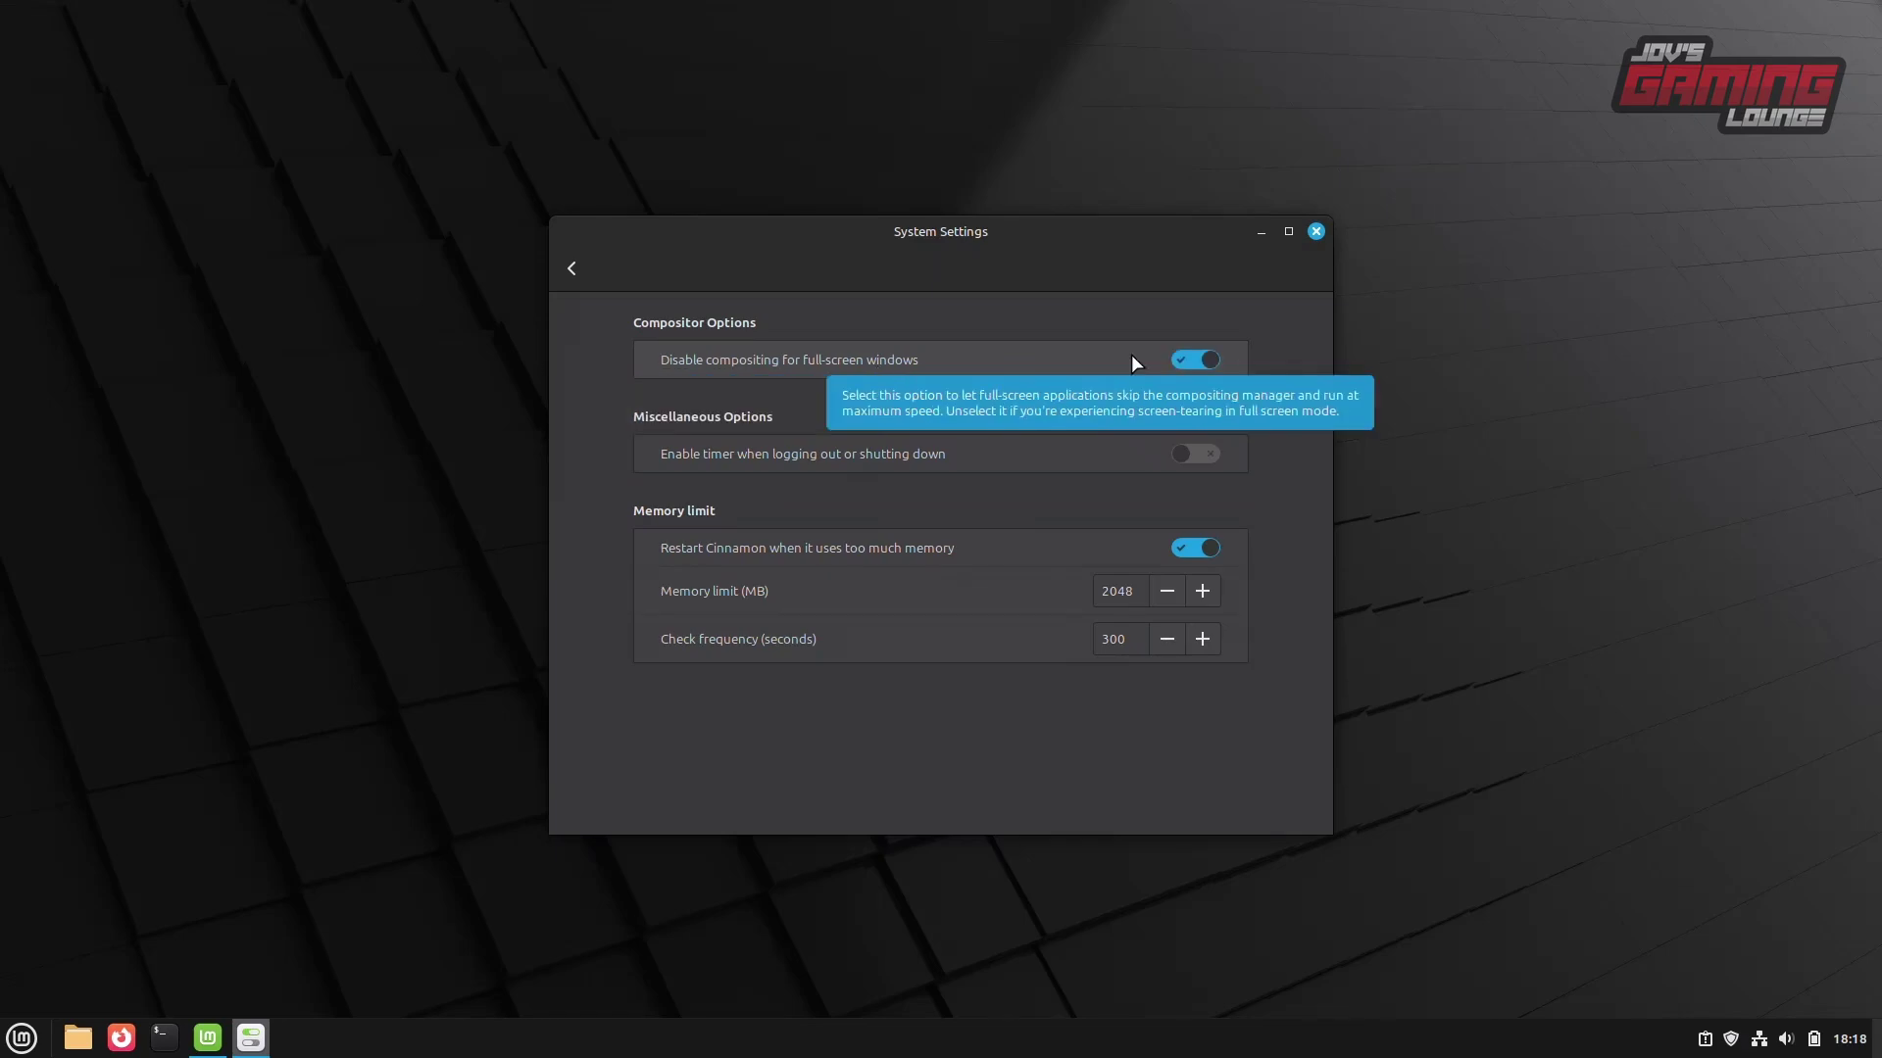
- Set Mouse and Touchpad pointer acceleration to Constant
left_click(570, 263)
scroll(1279, 463, "down", 5)
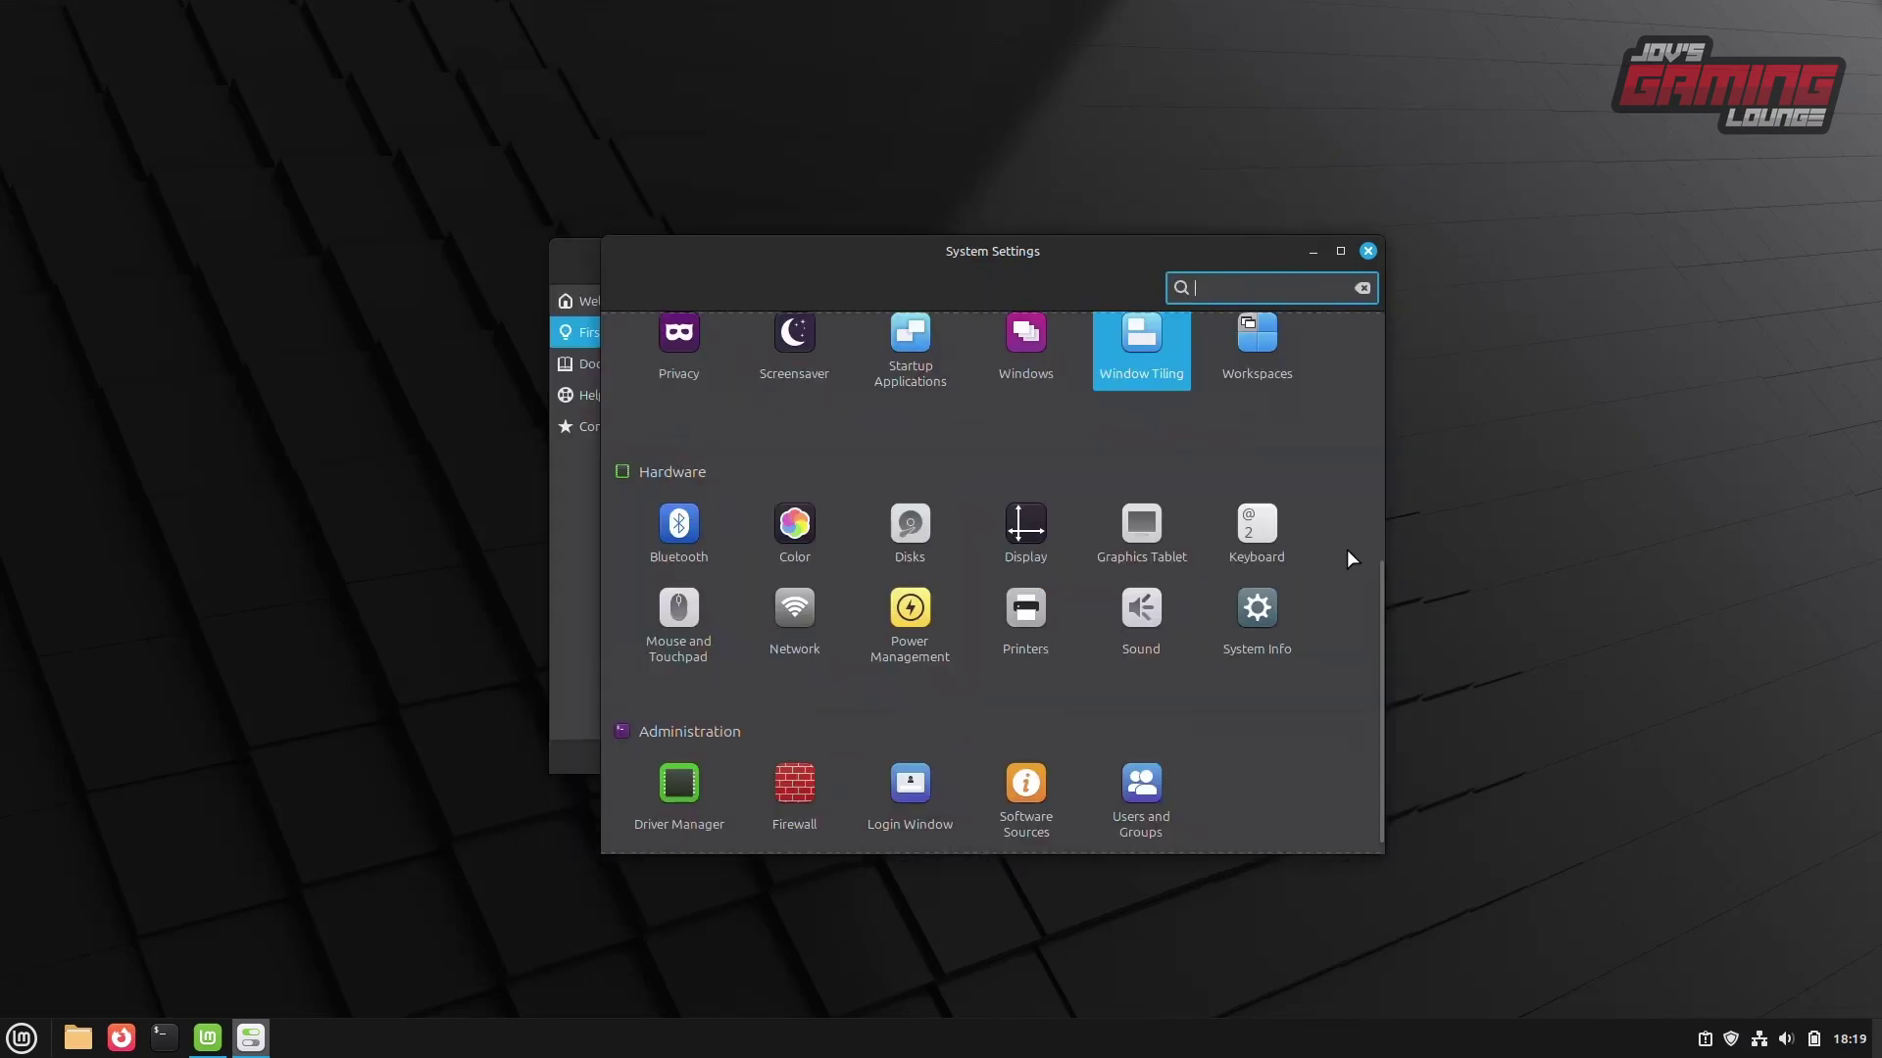
left_click(679, 613)
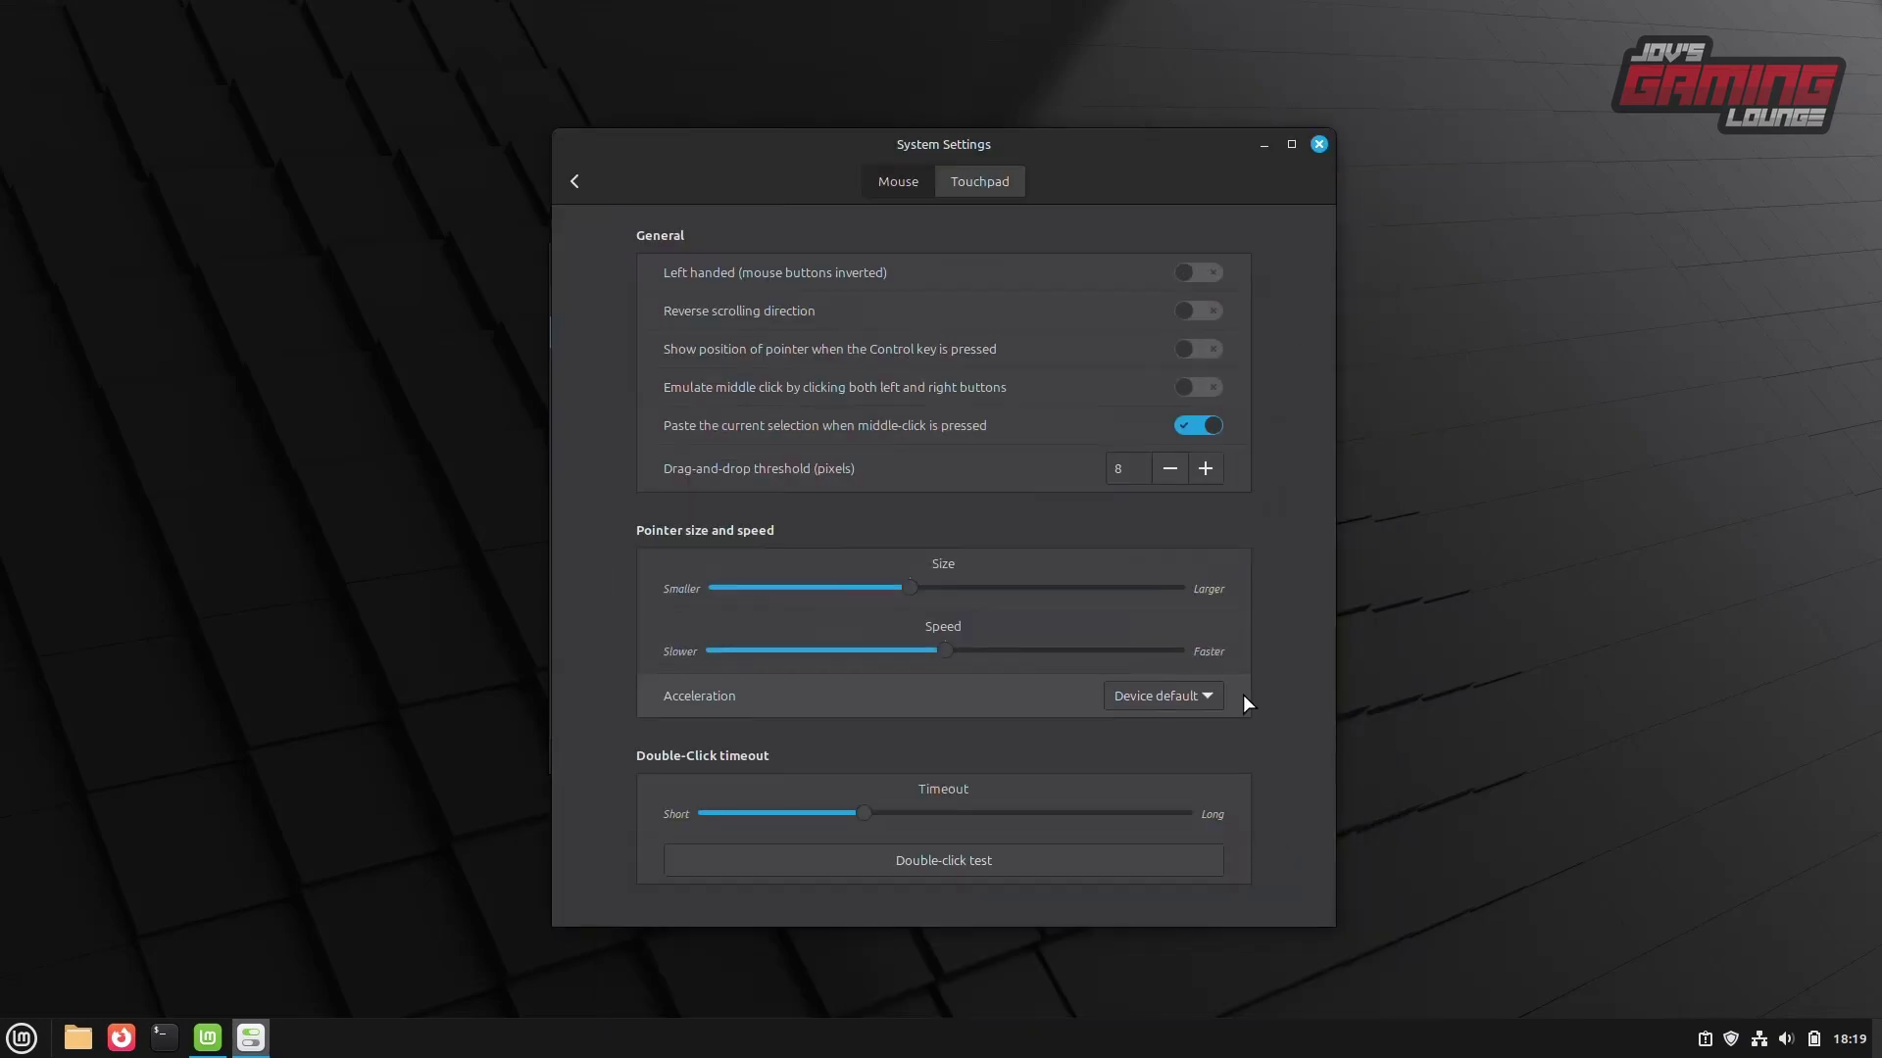
left_click(1211, 694)
left_click(1173, 726)
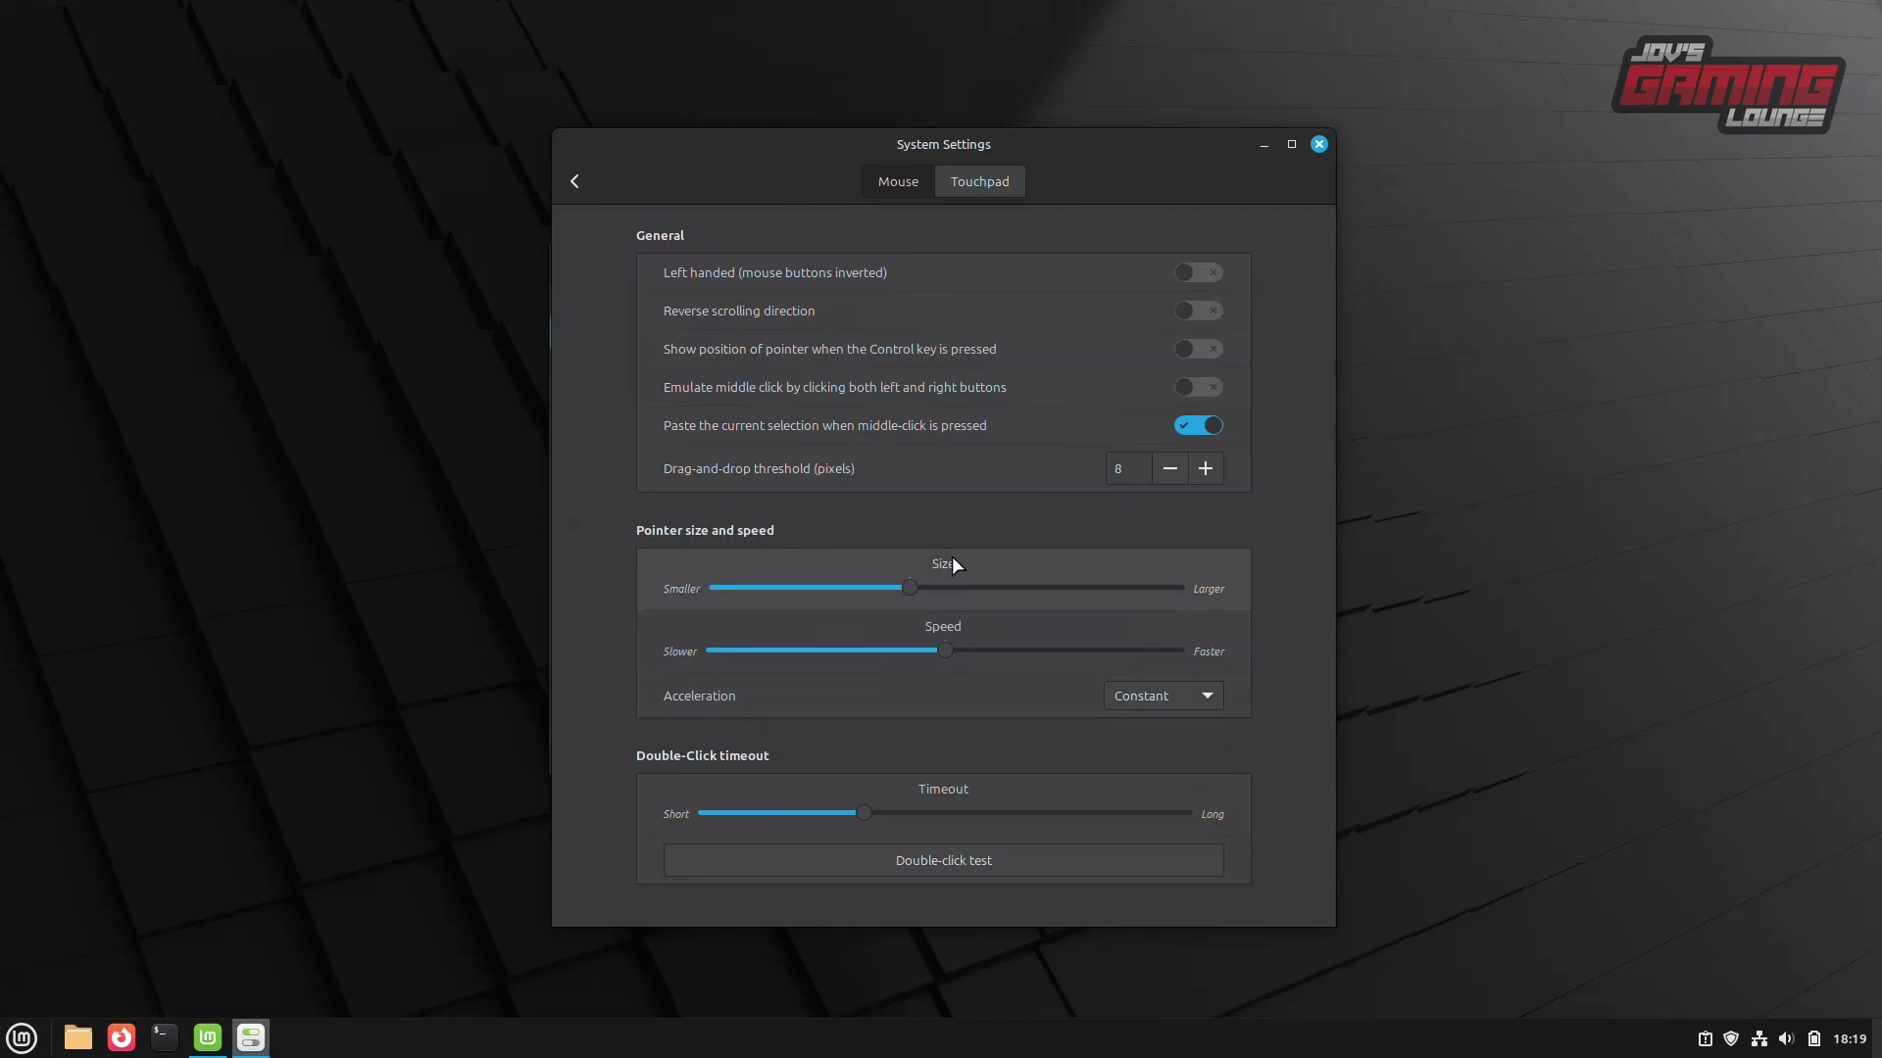
- Check the Display settings and keep the refresh rate at 60.00 Hz
key("BackSpace")
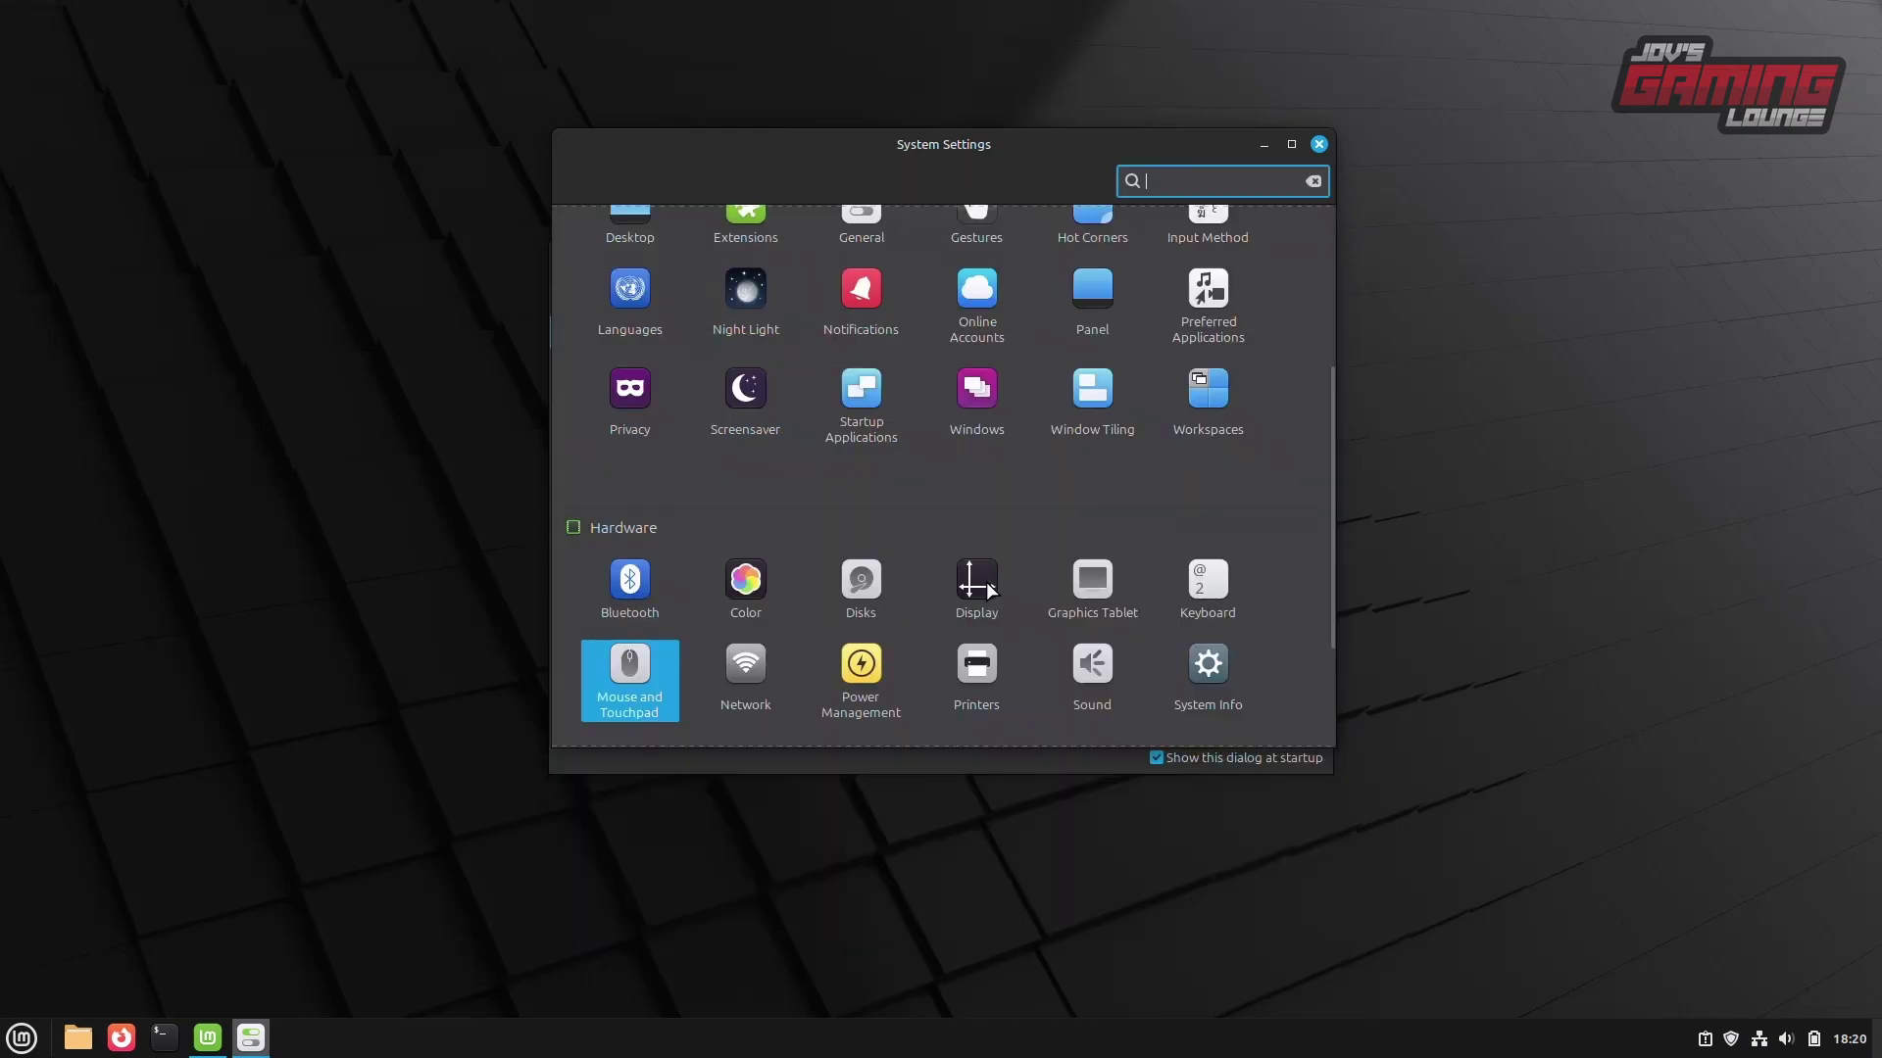
left_click(986, 582)
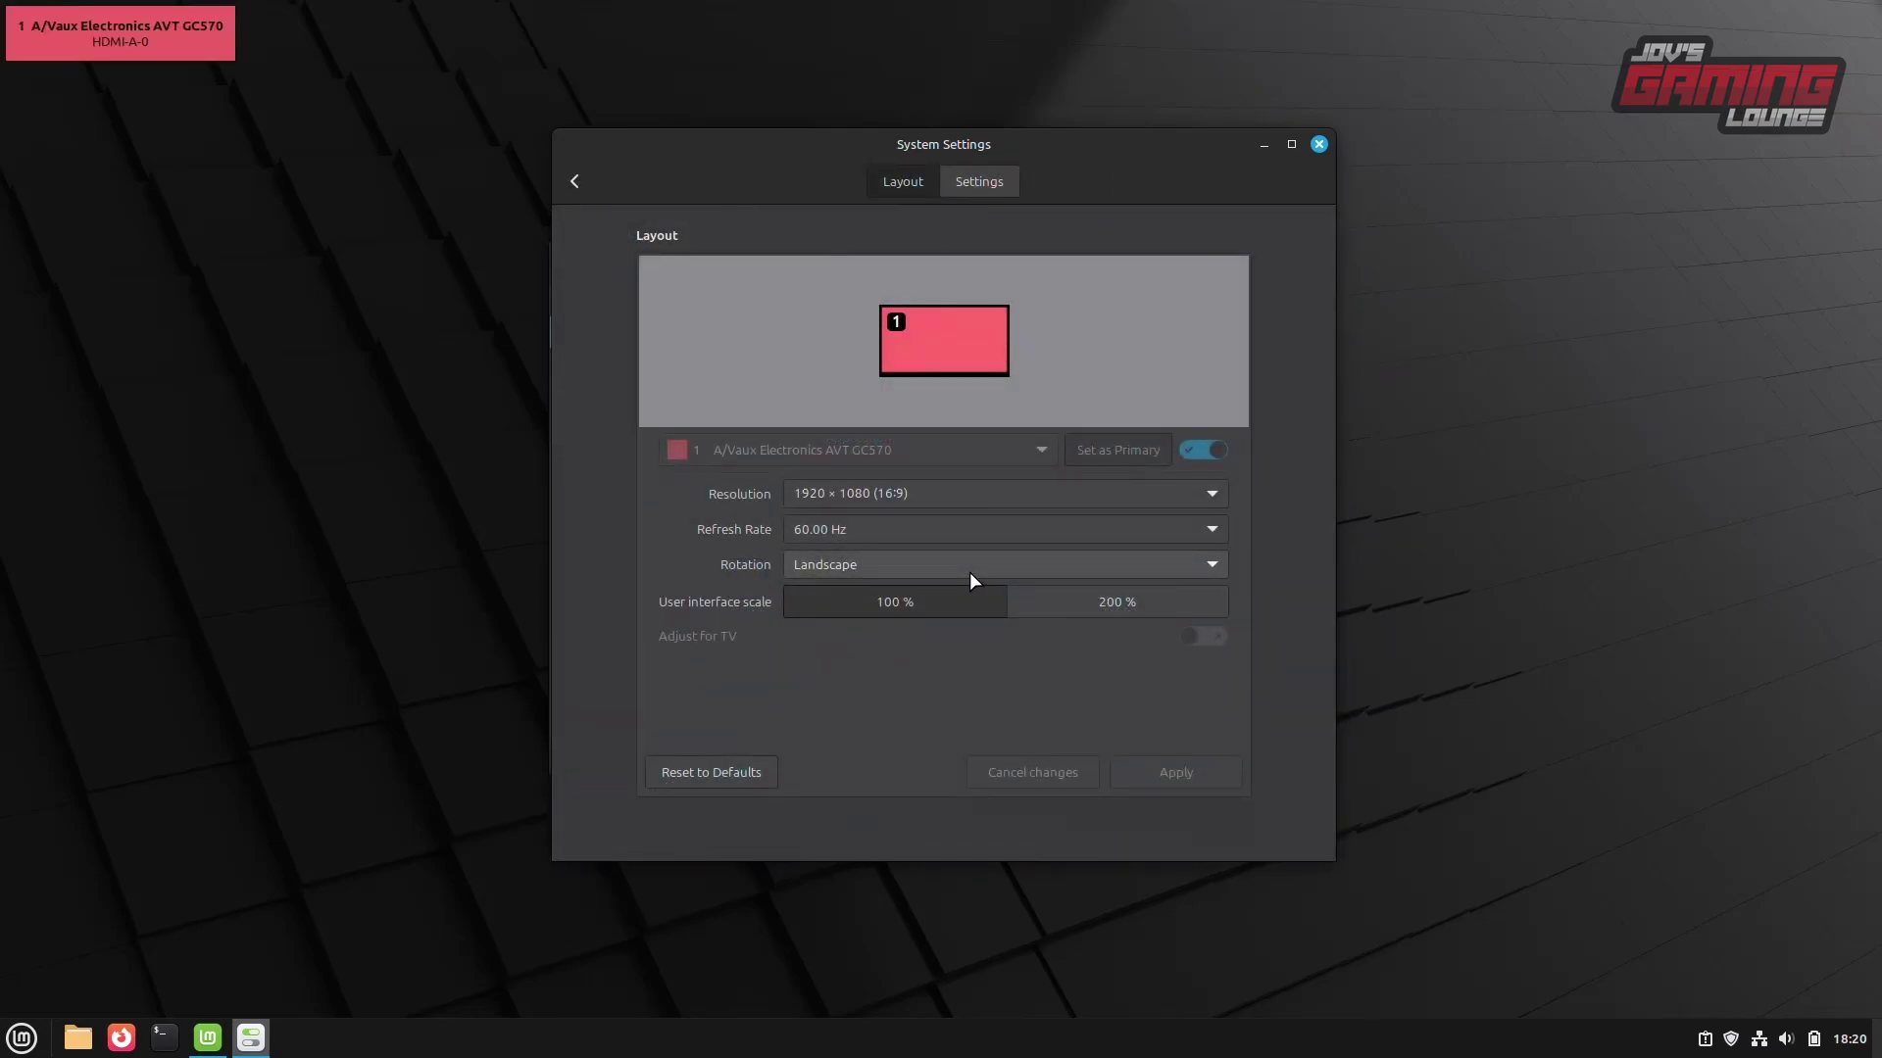
left_click(892, 529)
left_click(890, 532)
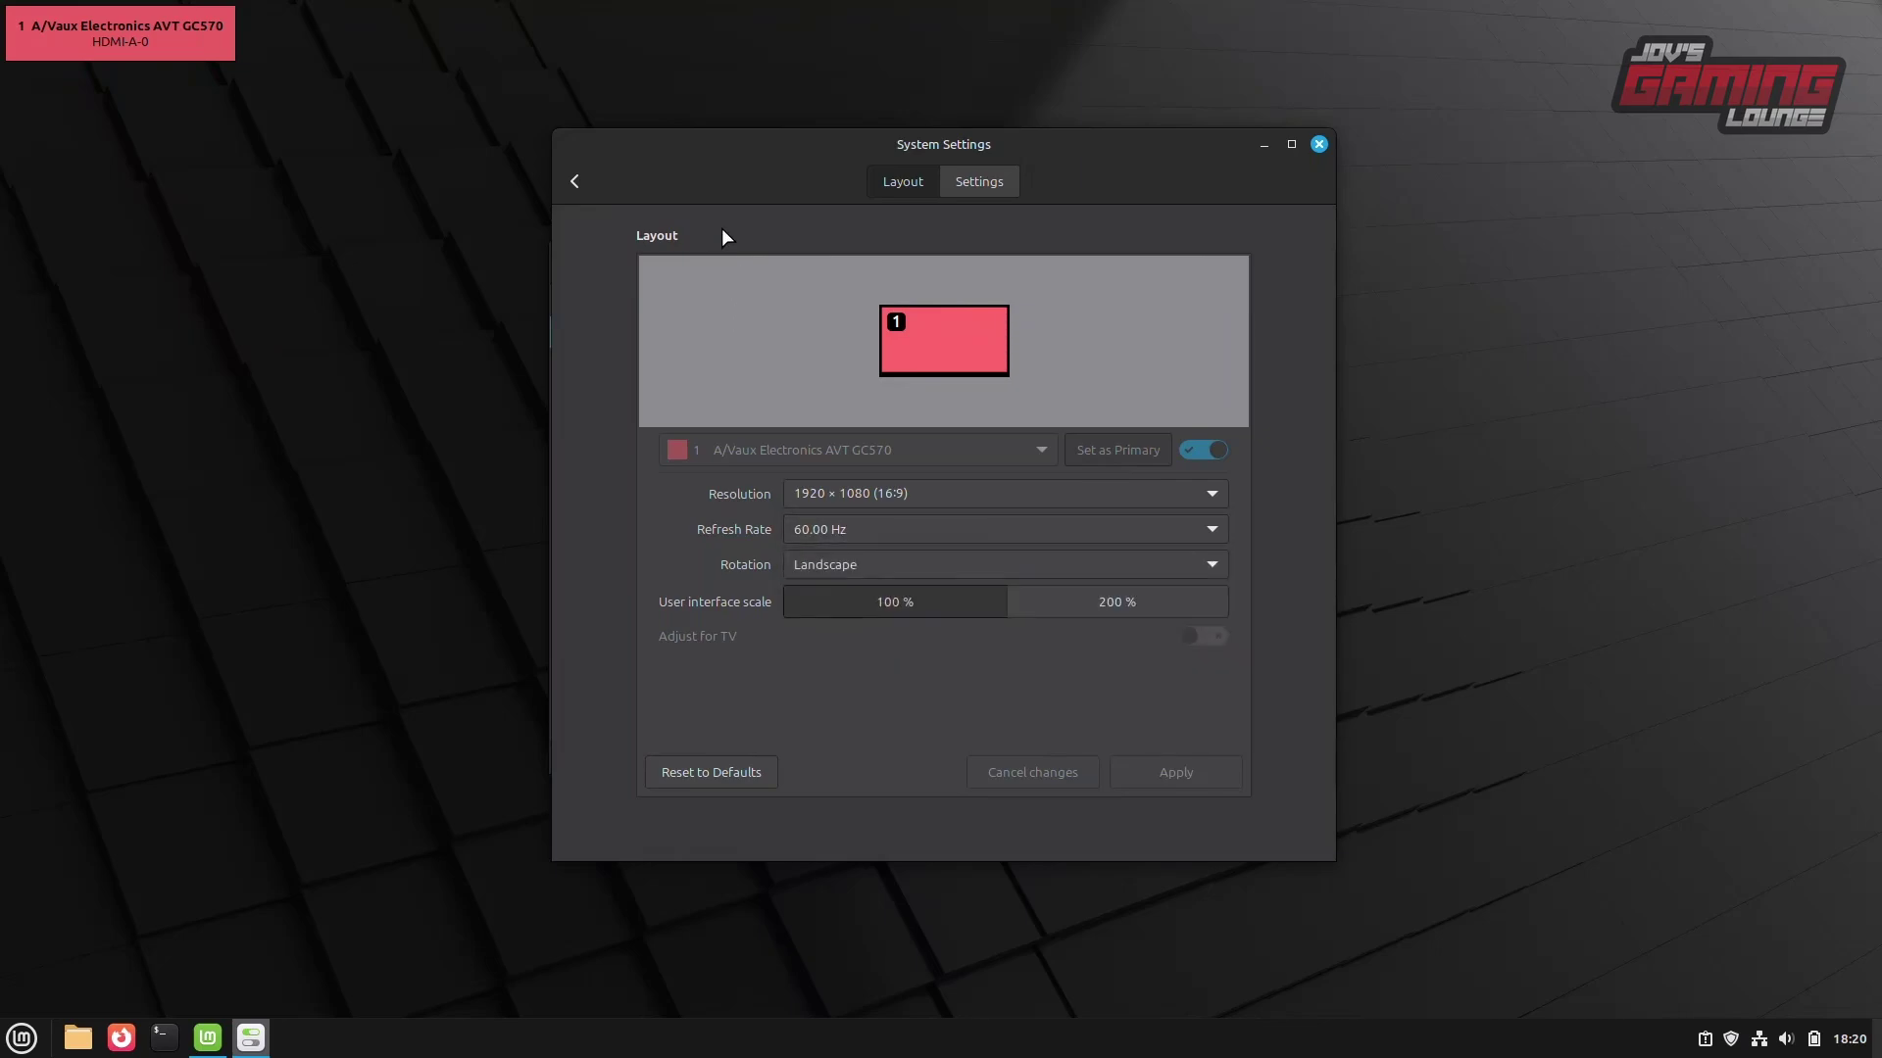
- Open Firewall settings and switch the firewall Status on
left_click(574, 182)
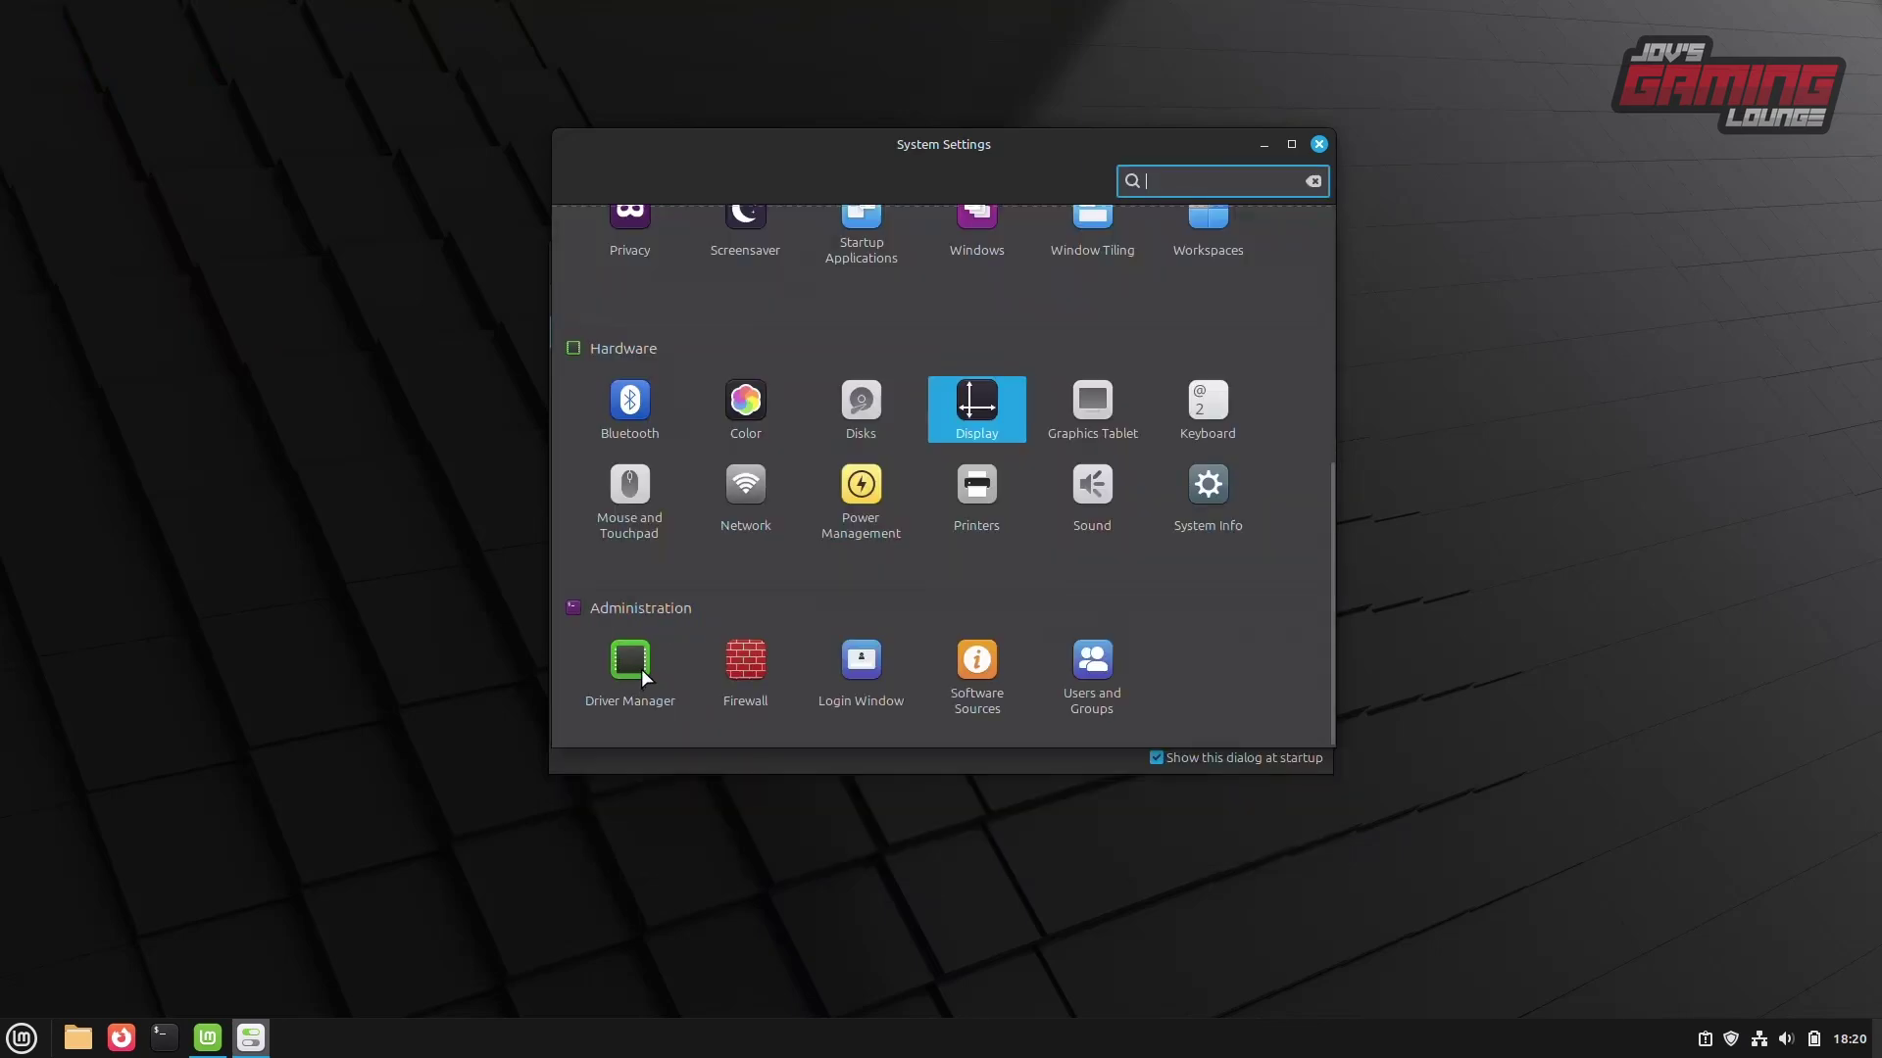
left_click(750, 662)
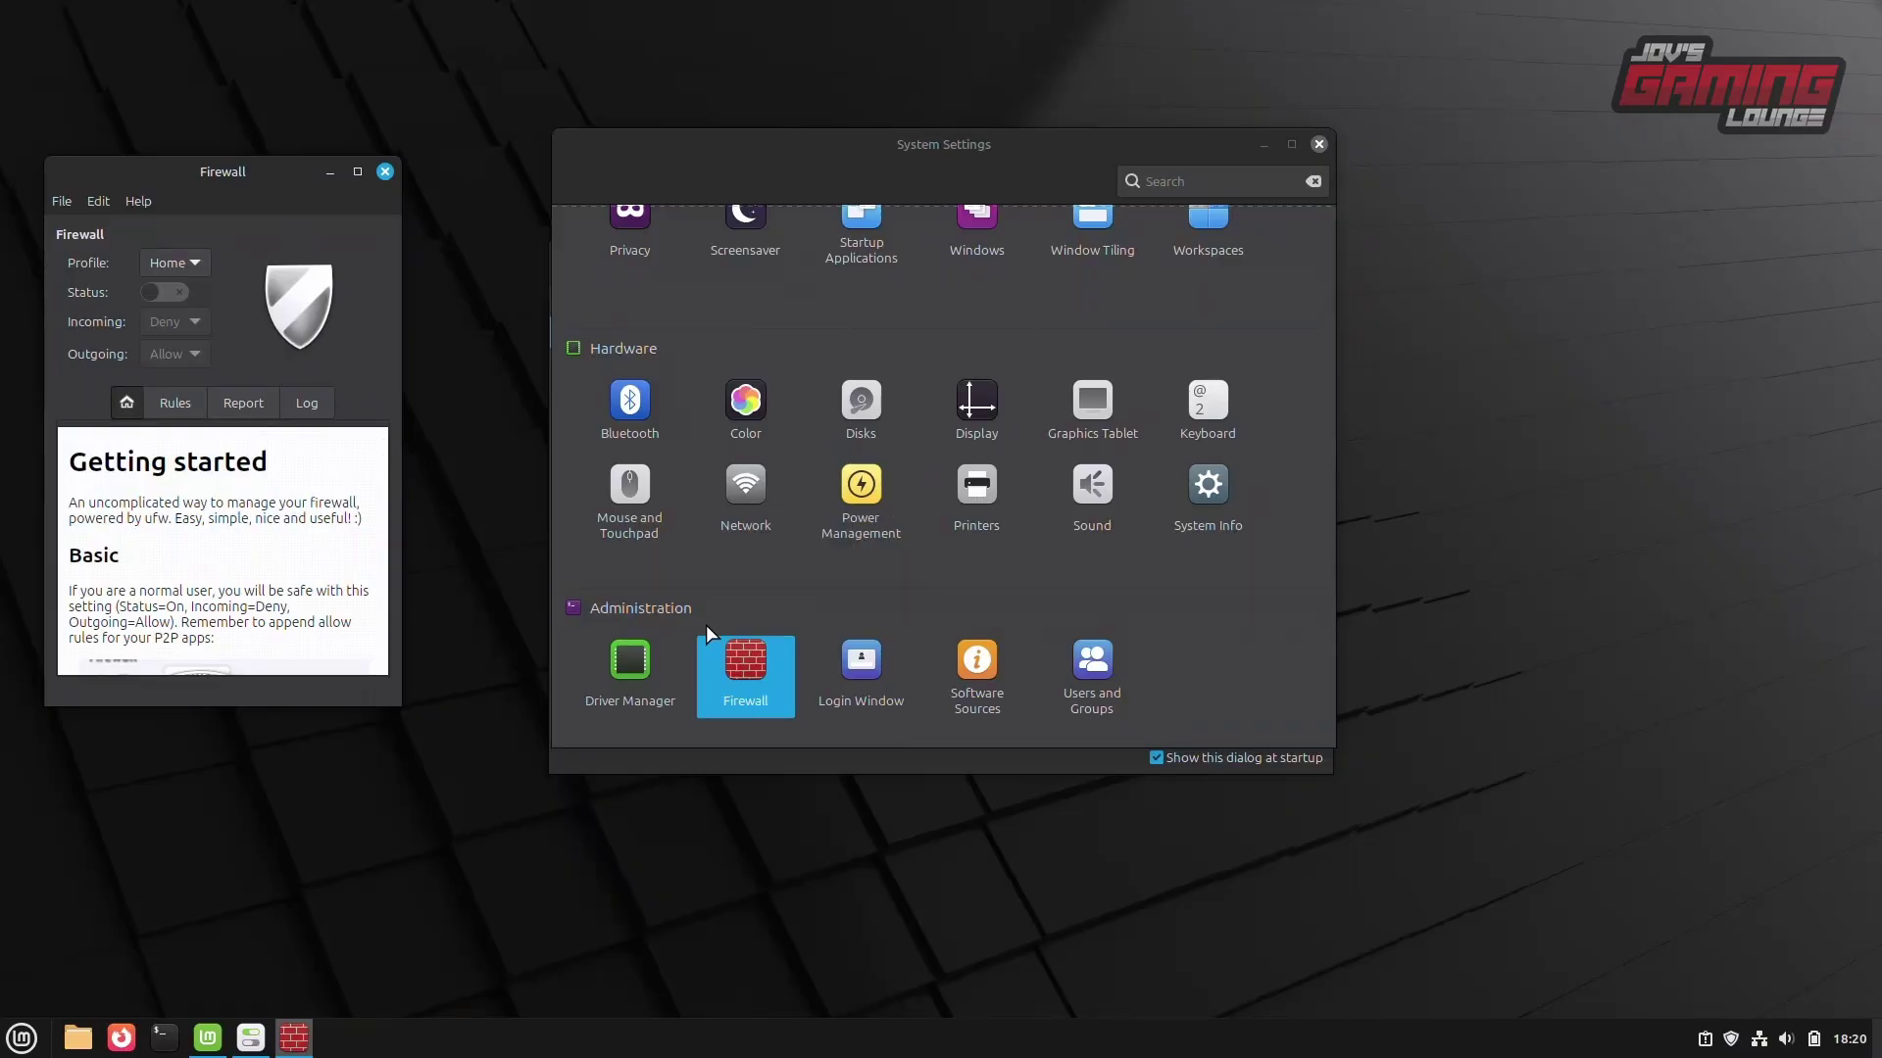
left_click(157, 288)
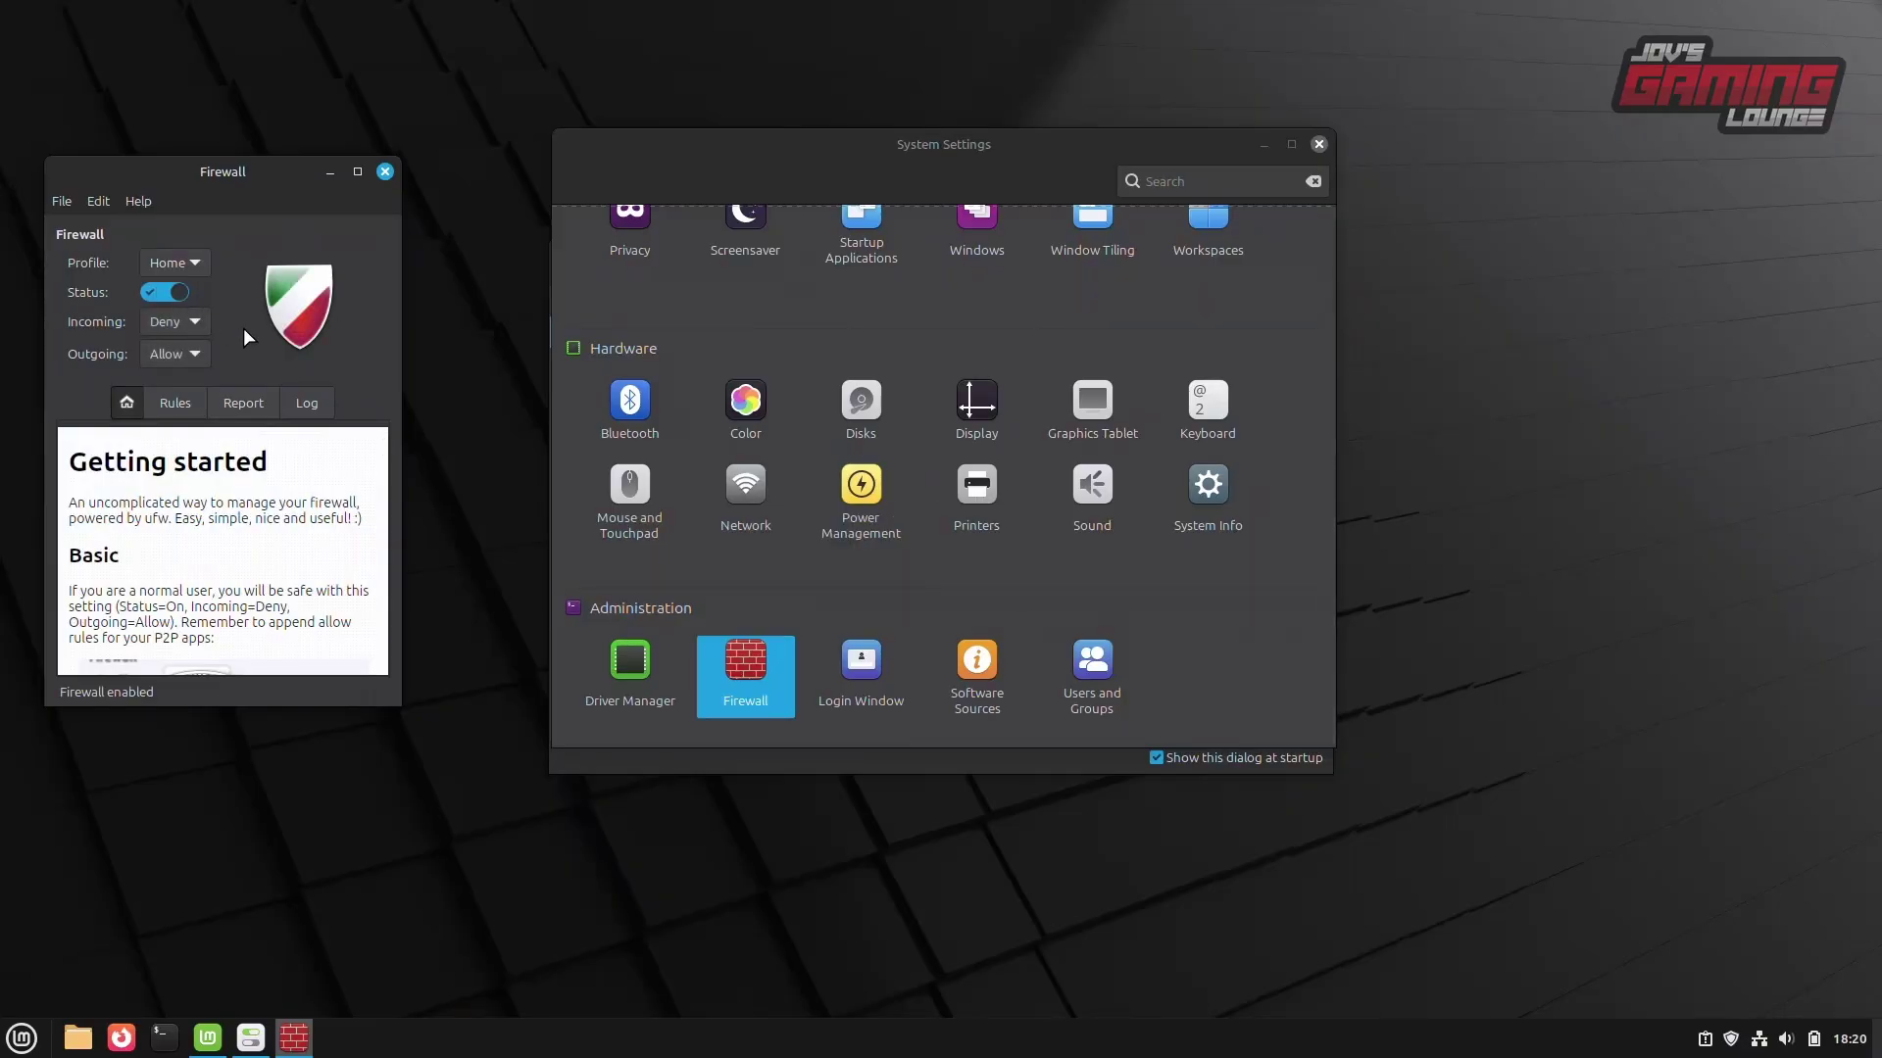
- Close Firewall and Software Manager, and untick 'Show this dialog at startup' on Welcome
left_click(386, 172)
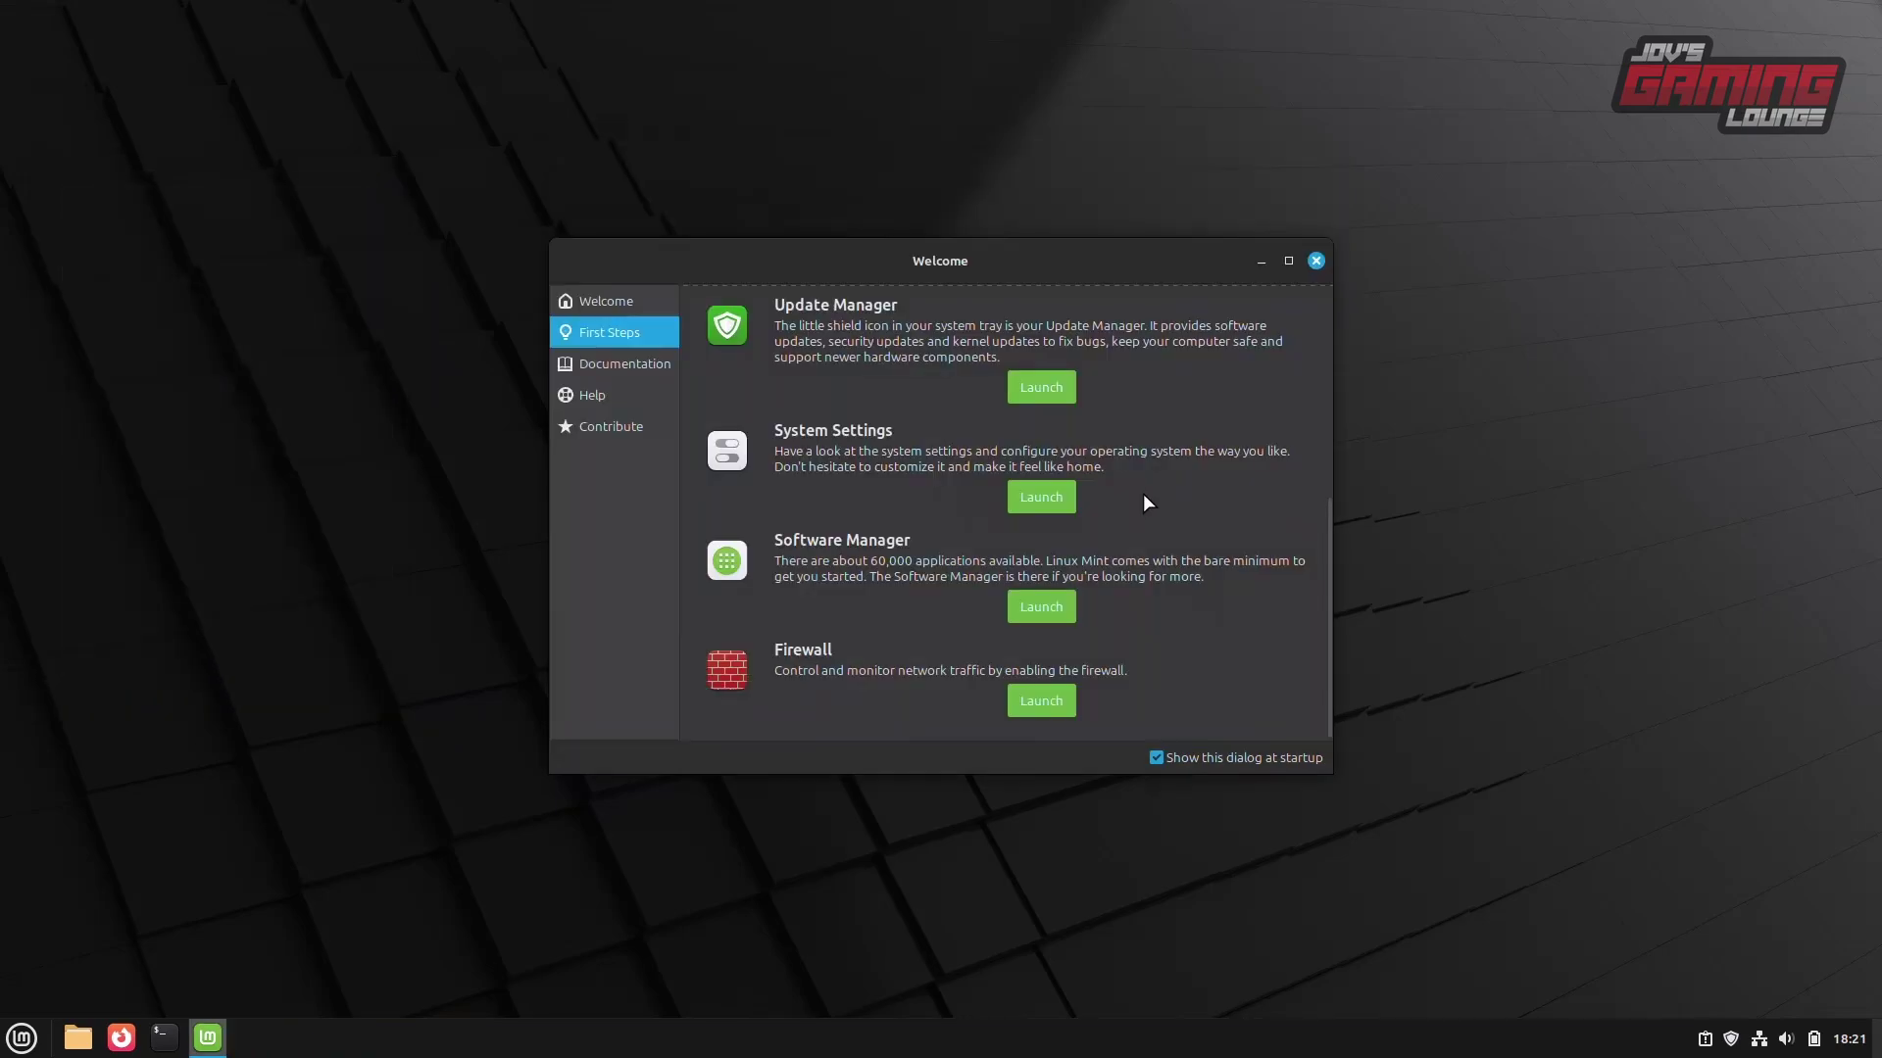
left_click(1041, 608)
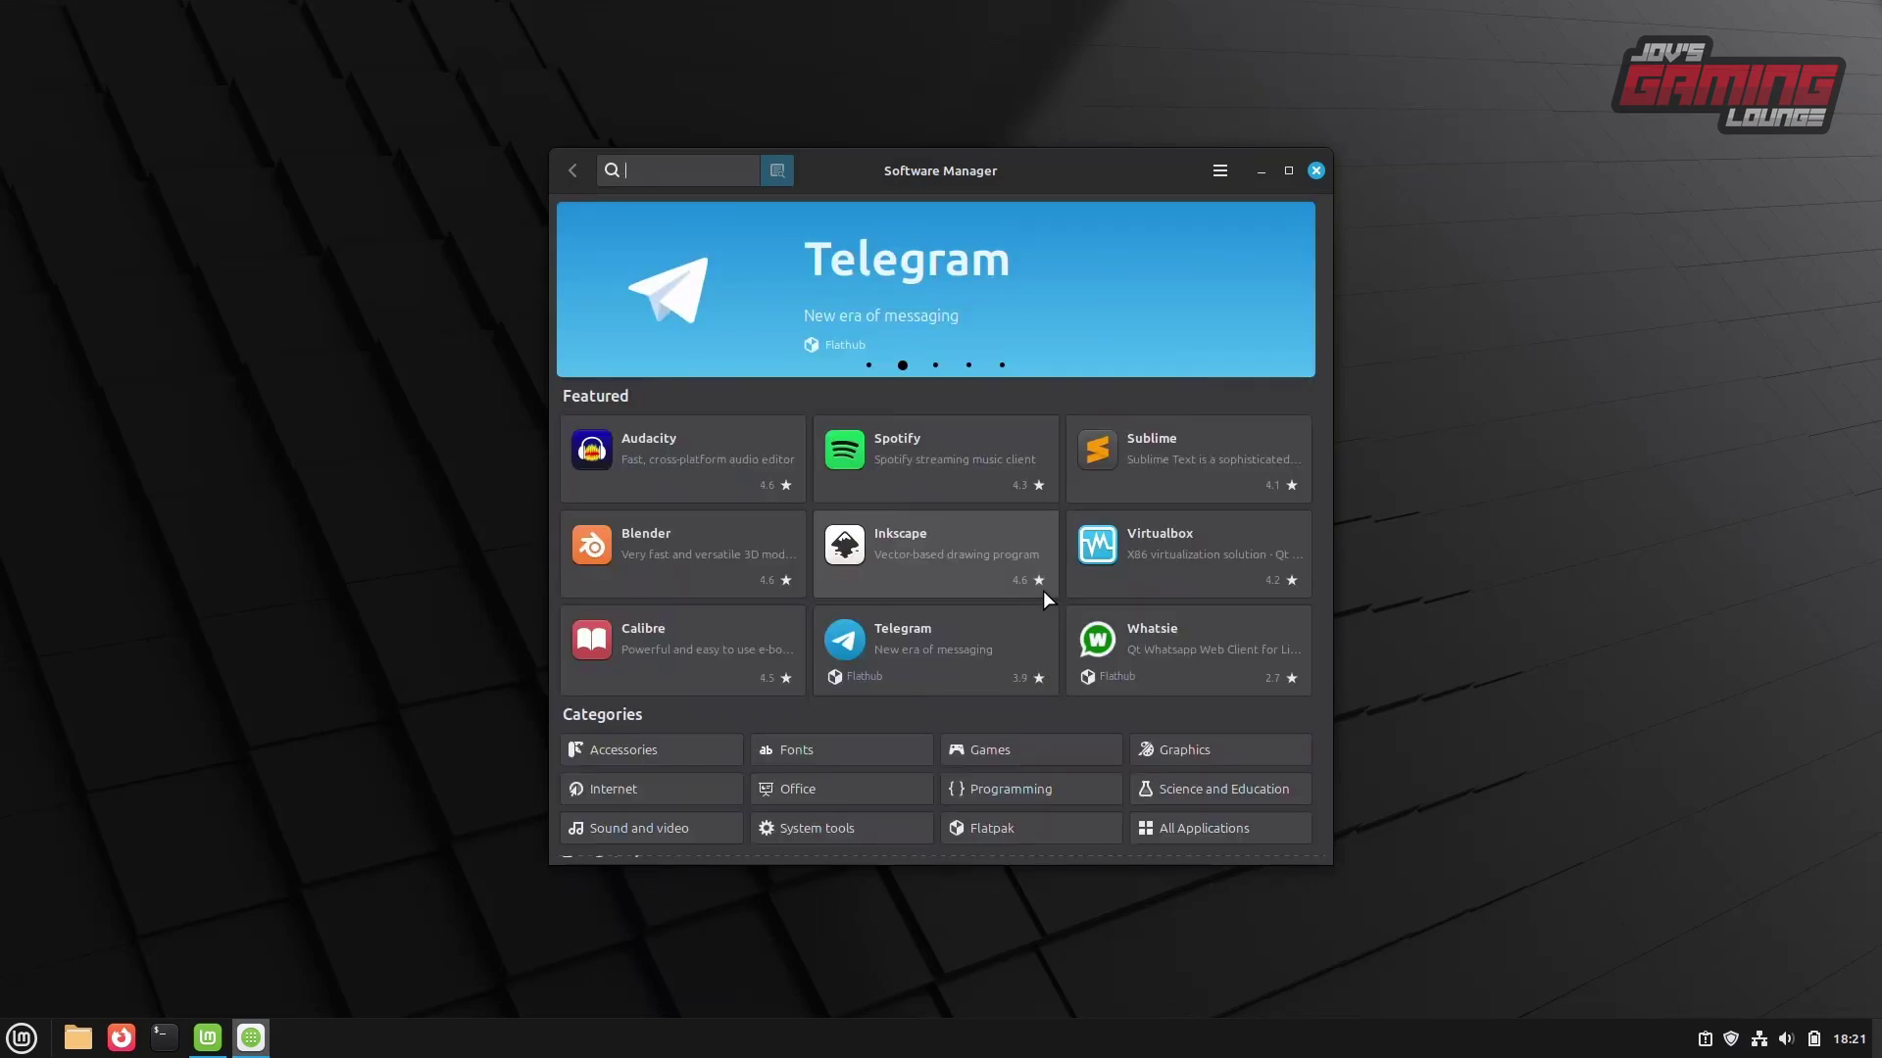
left_click(1317, 170)
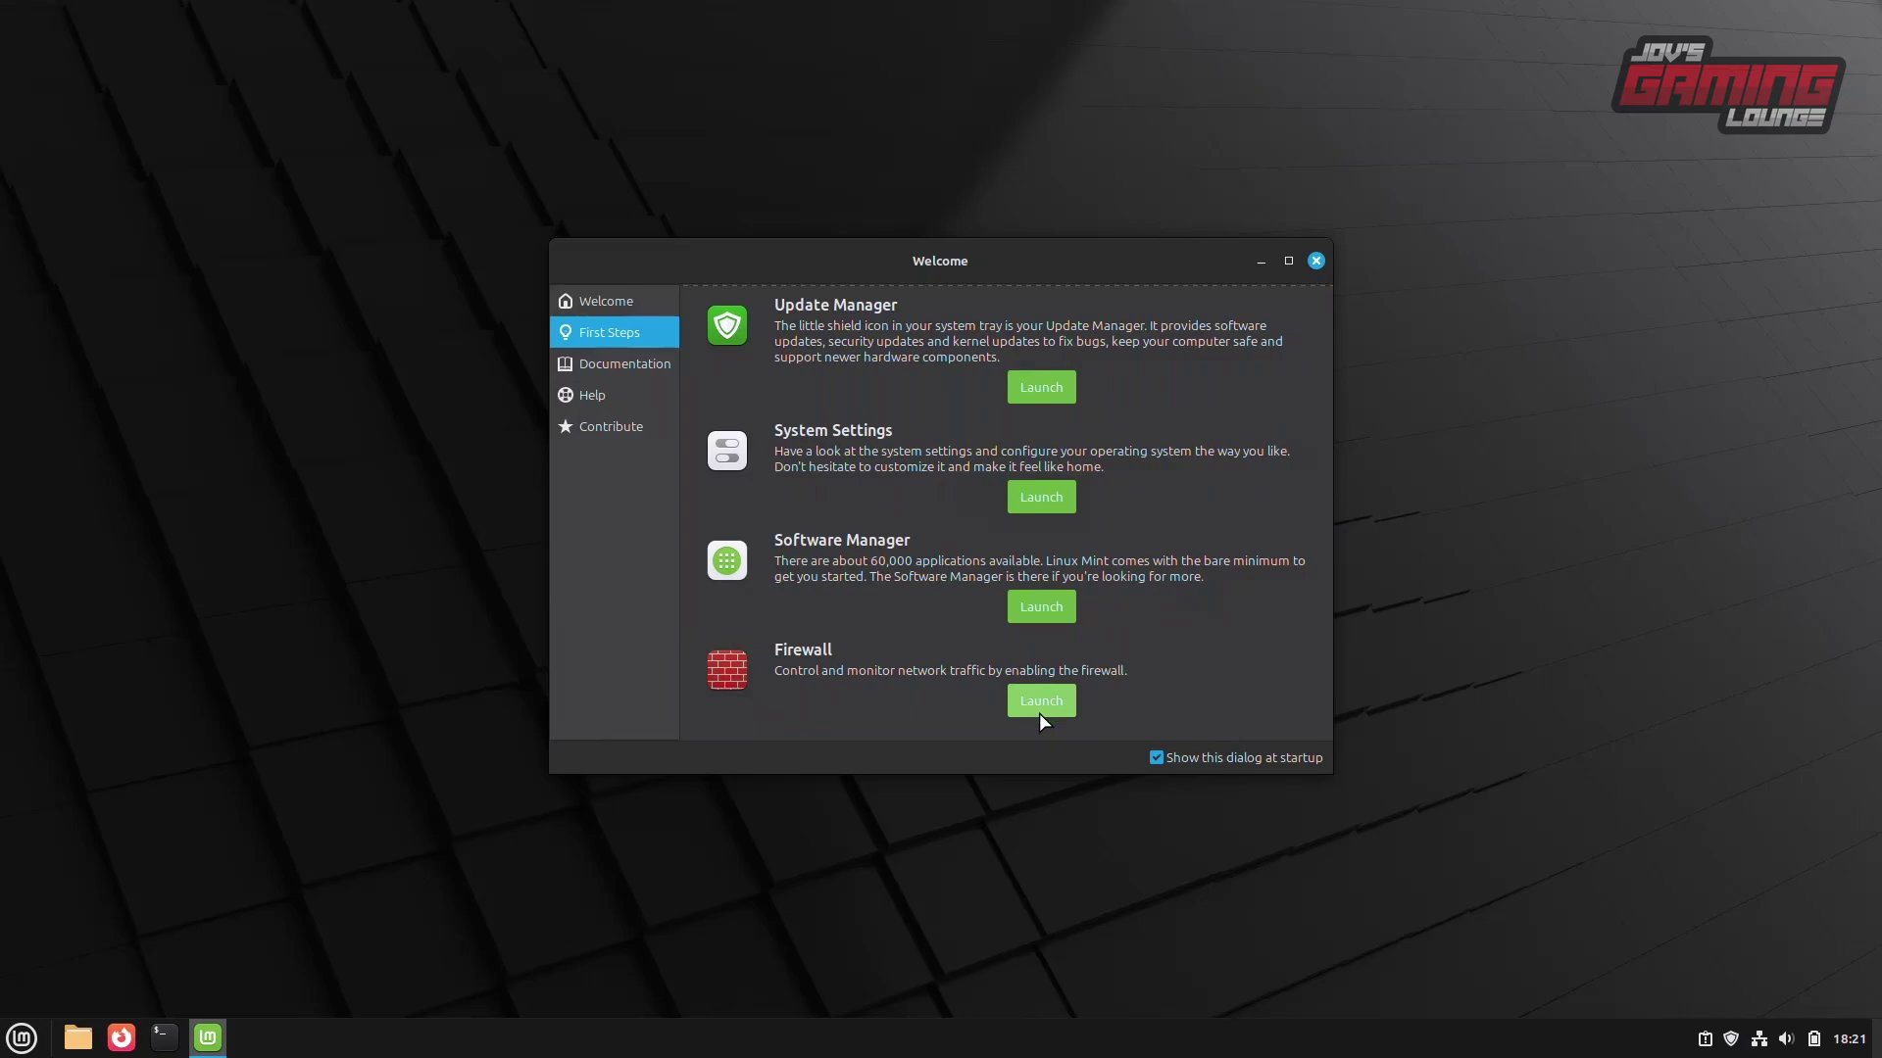
key("alt+F4")
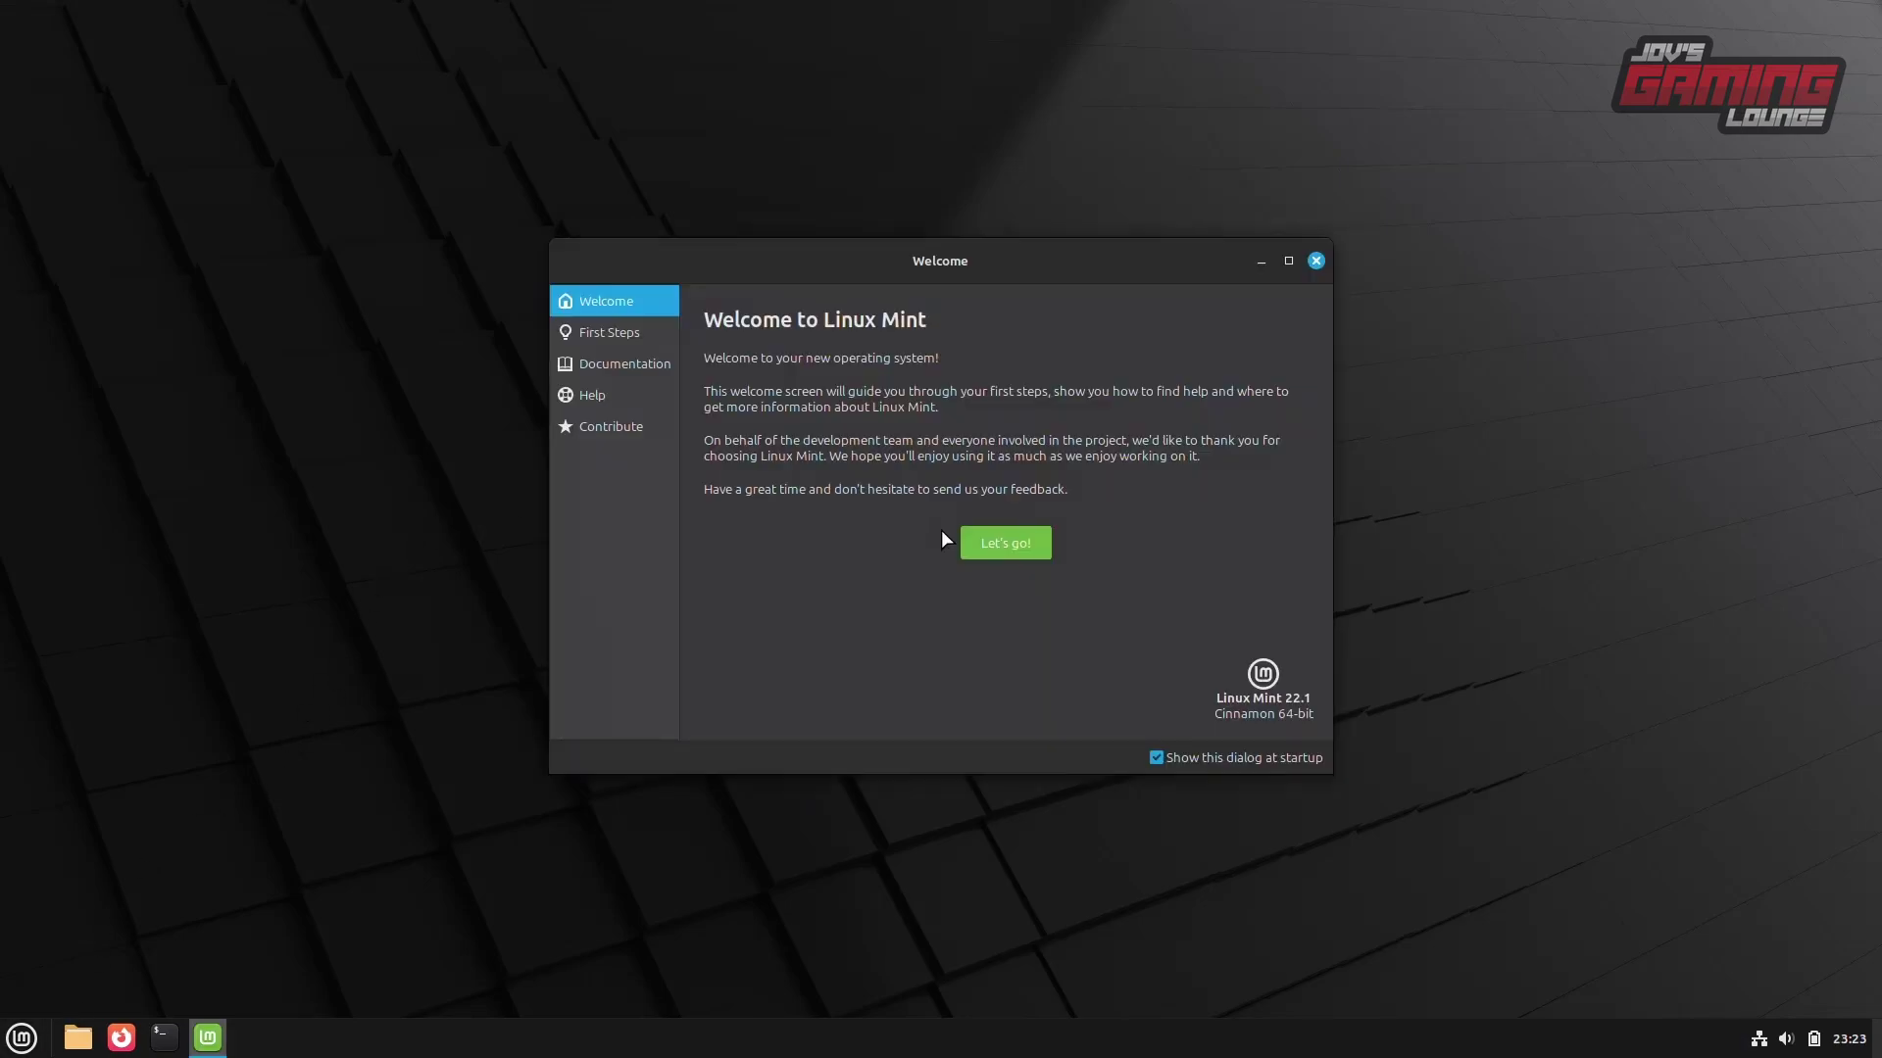
left_click(1173, 761)
- Search Software Manager for 'steam' and open the Steam (steam-installer) package page
left_click(1315, 261)
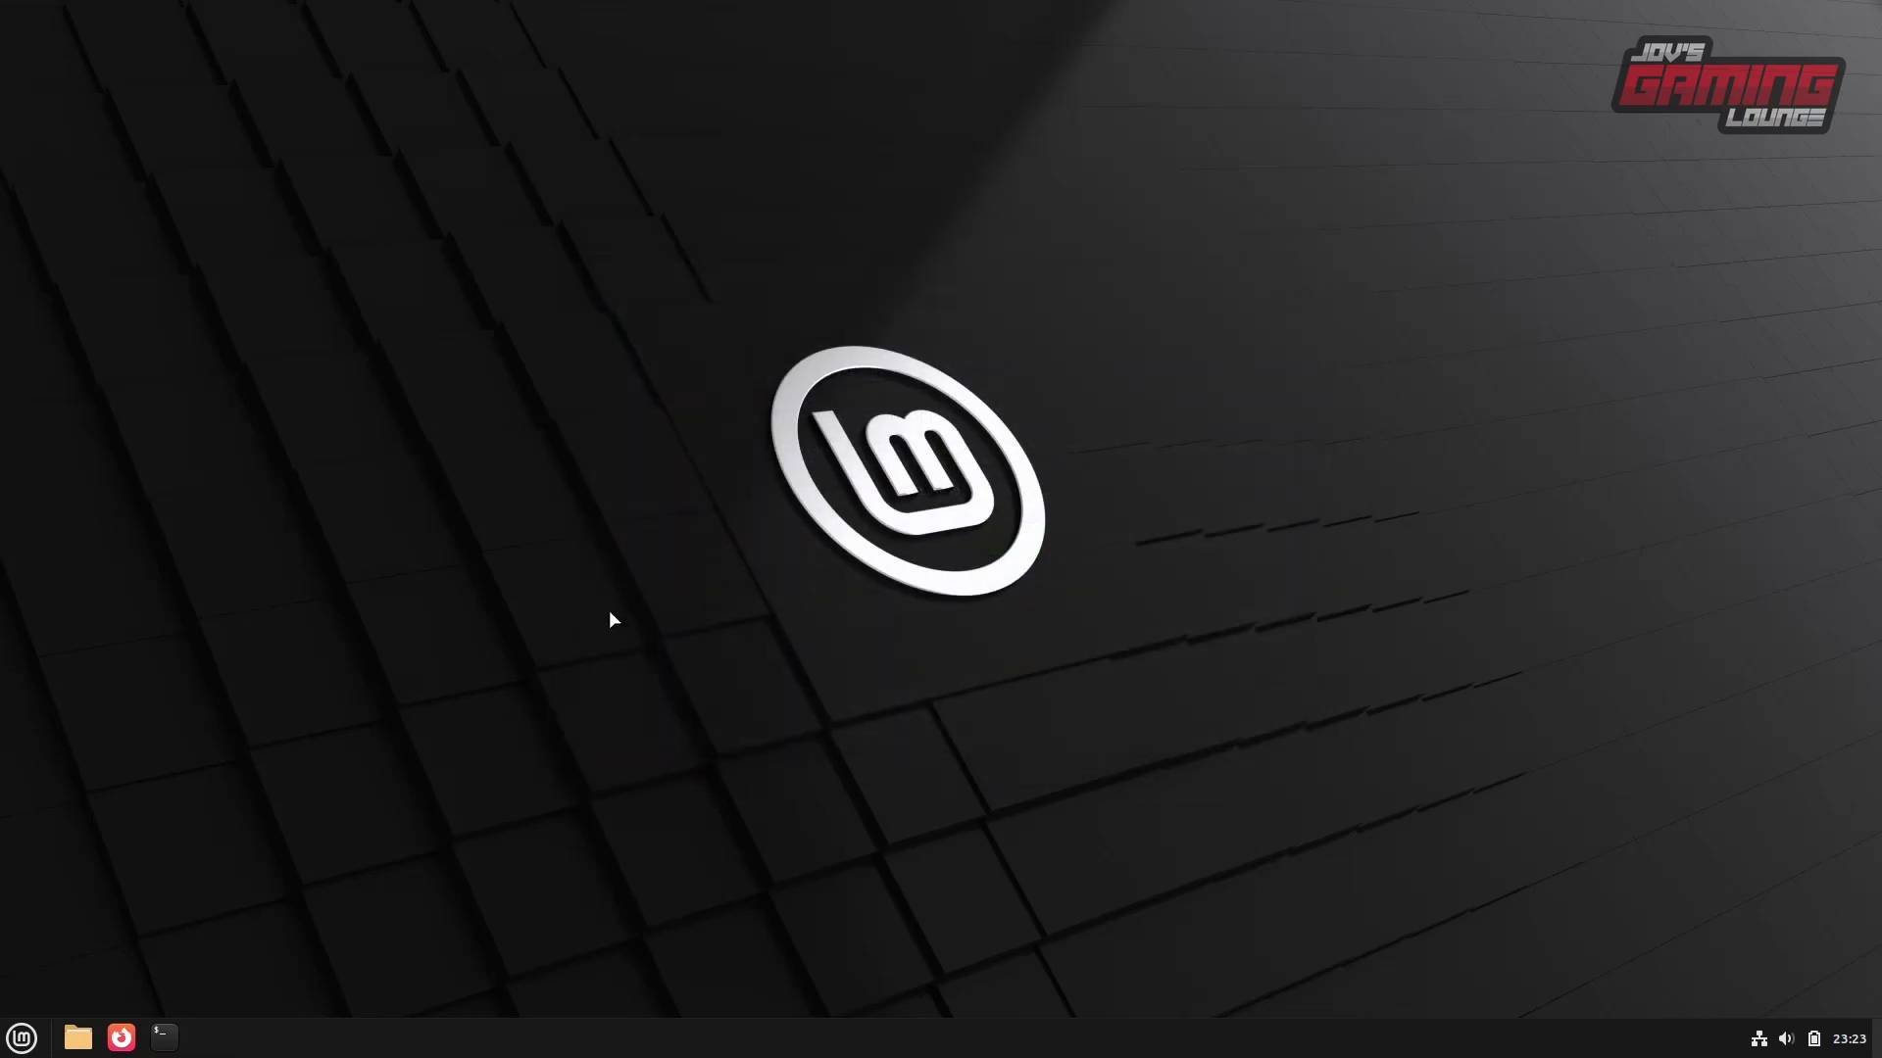
key("super")
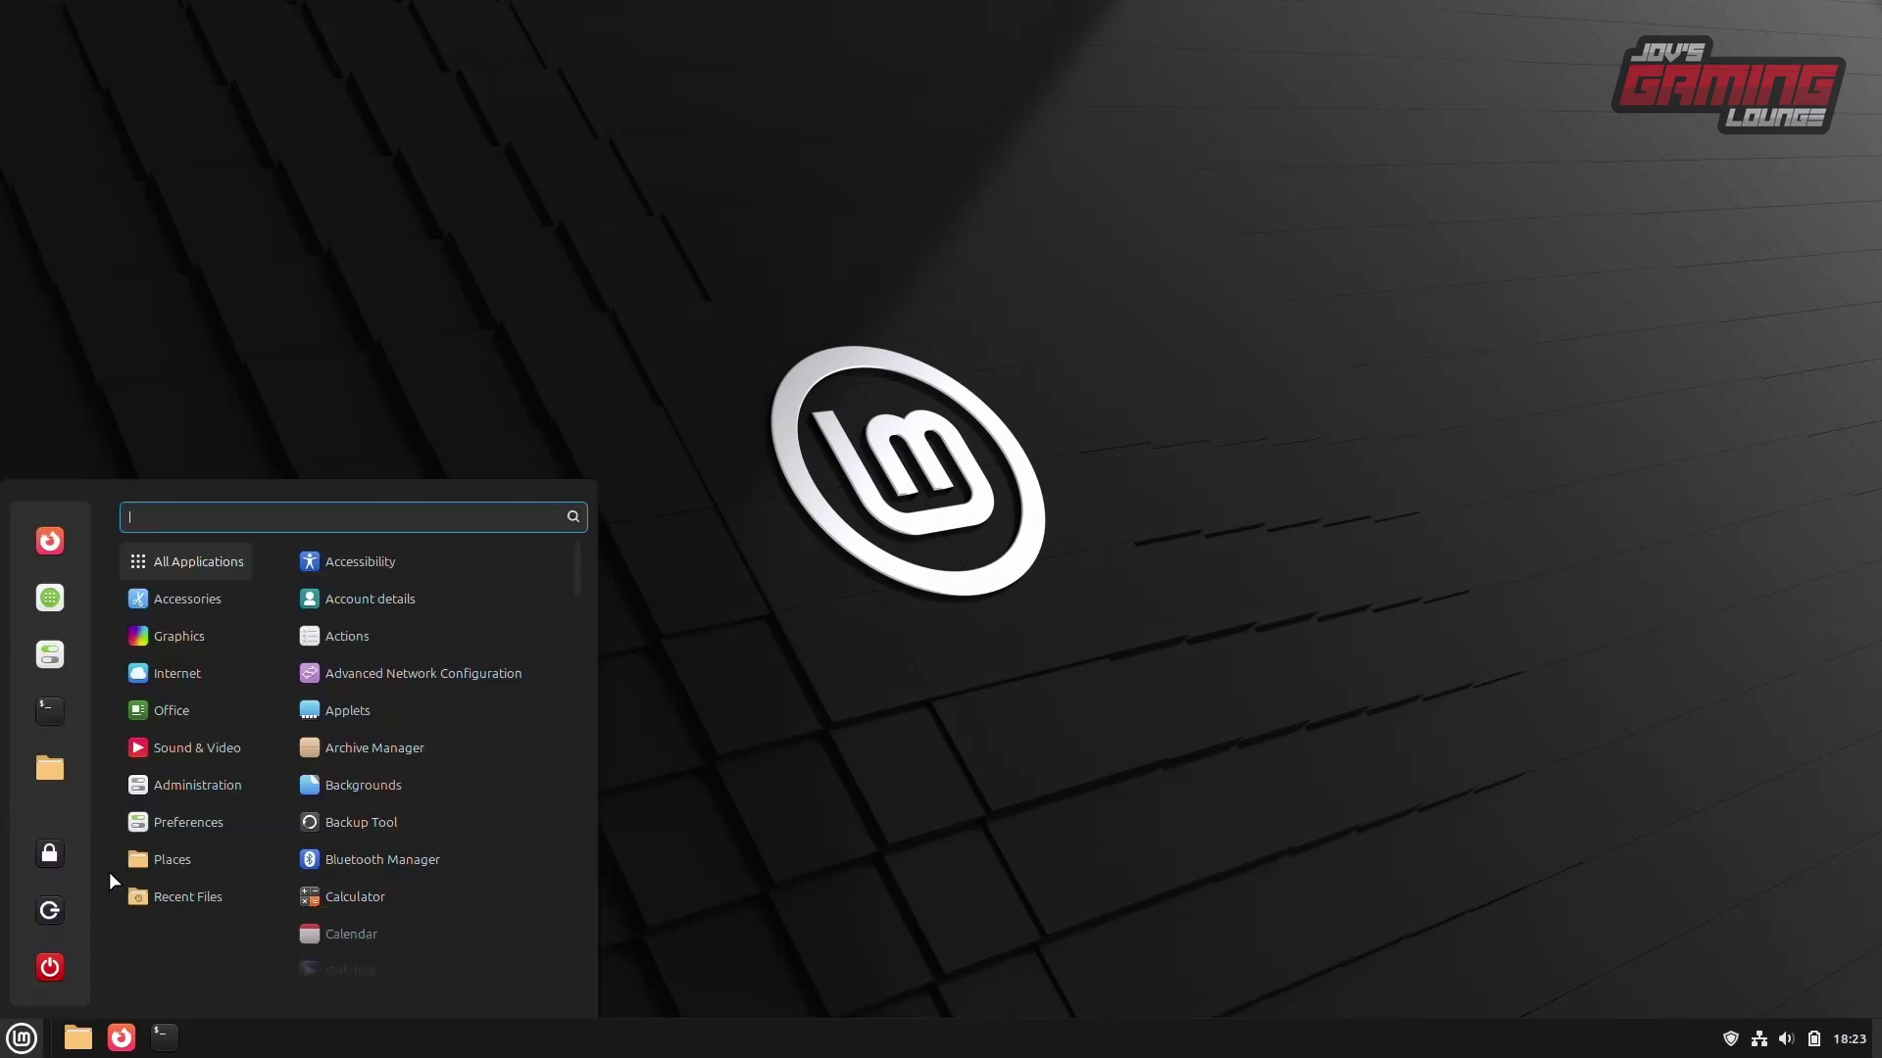
left_click(49, 600)
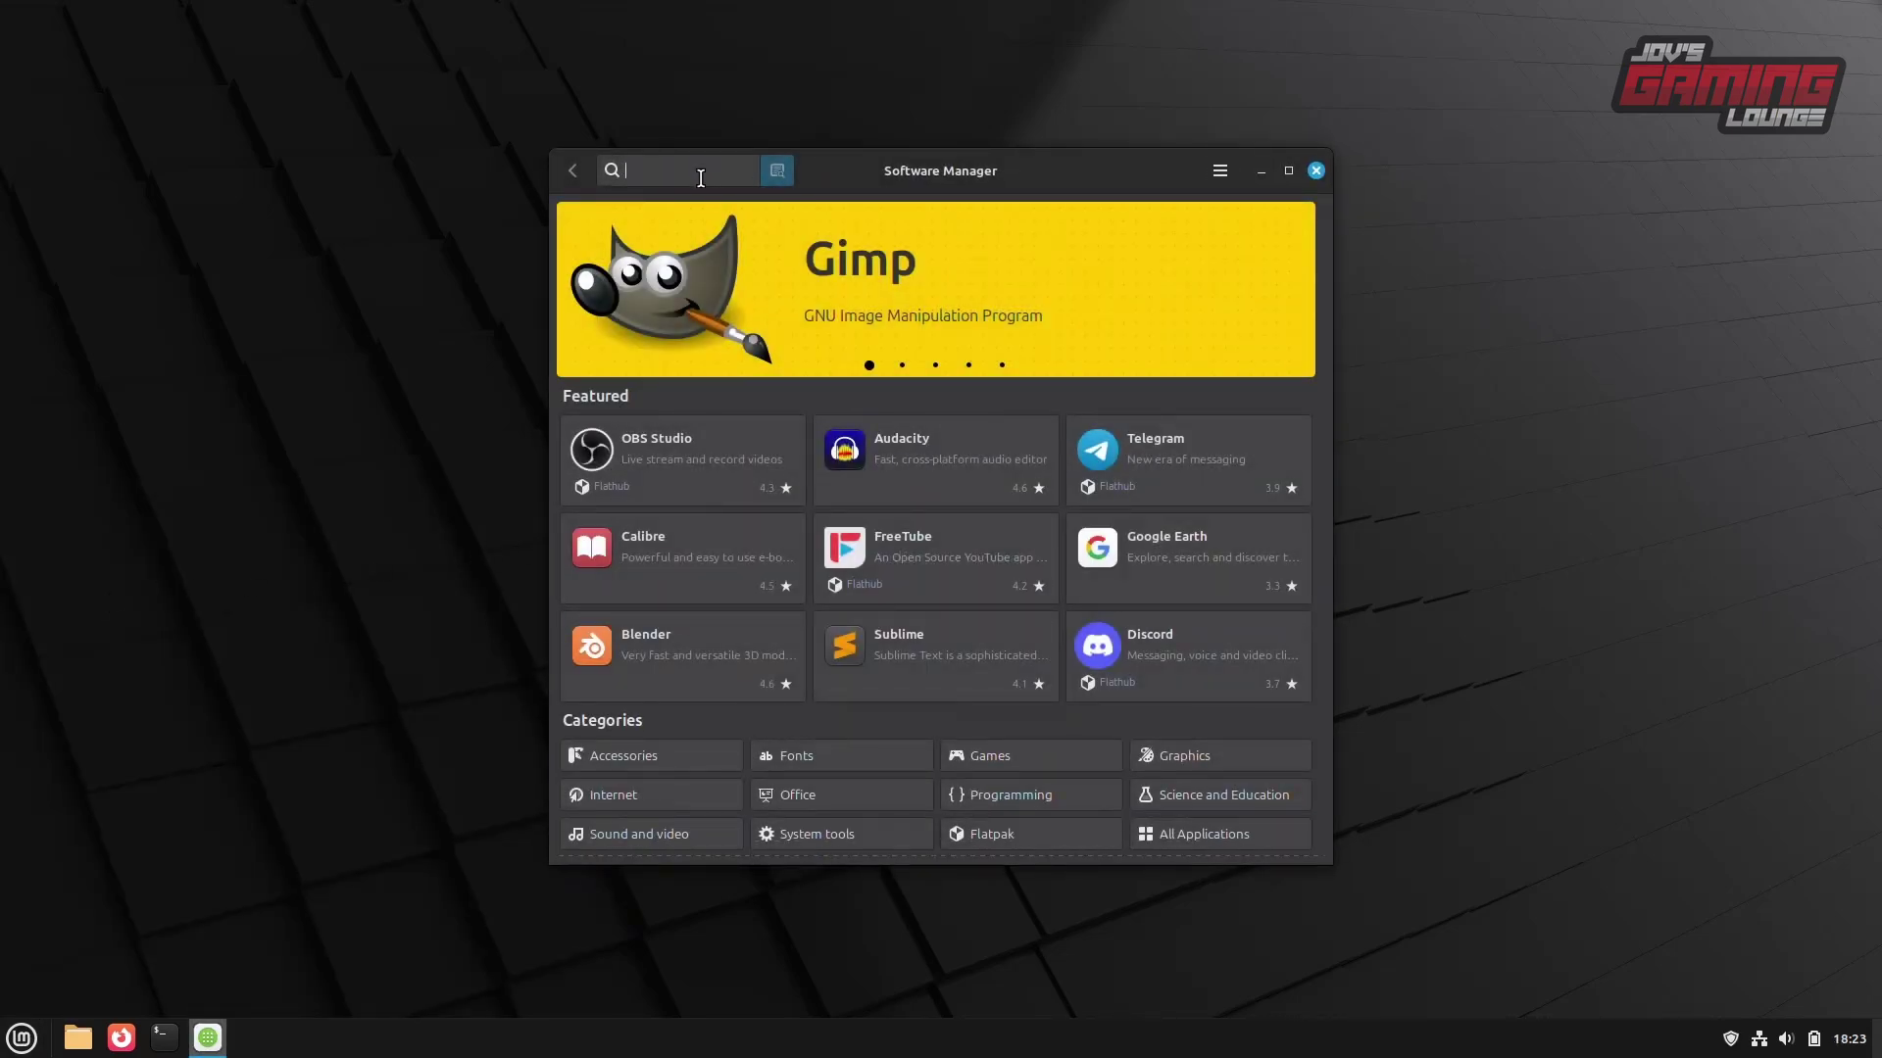
type("steam")
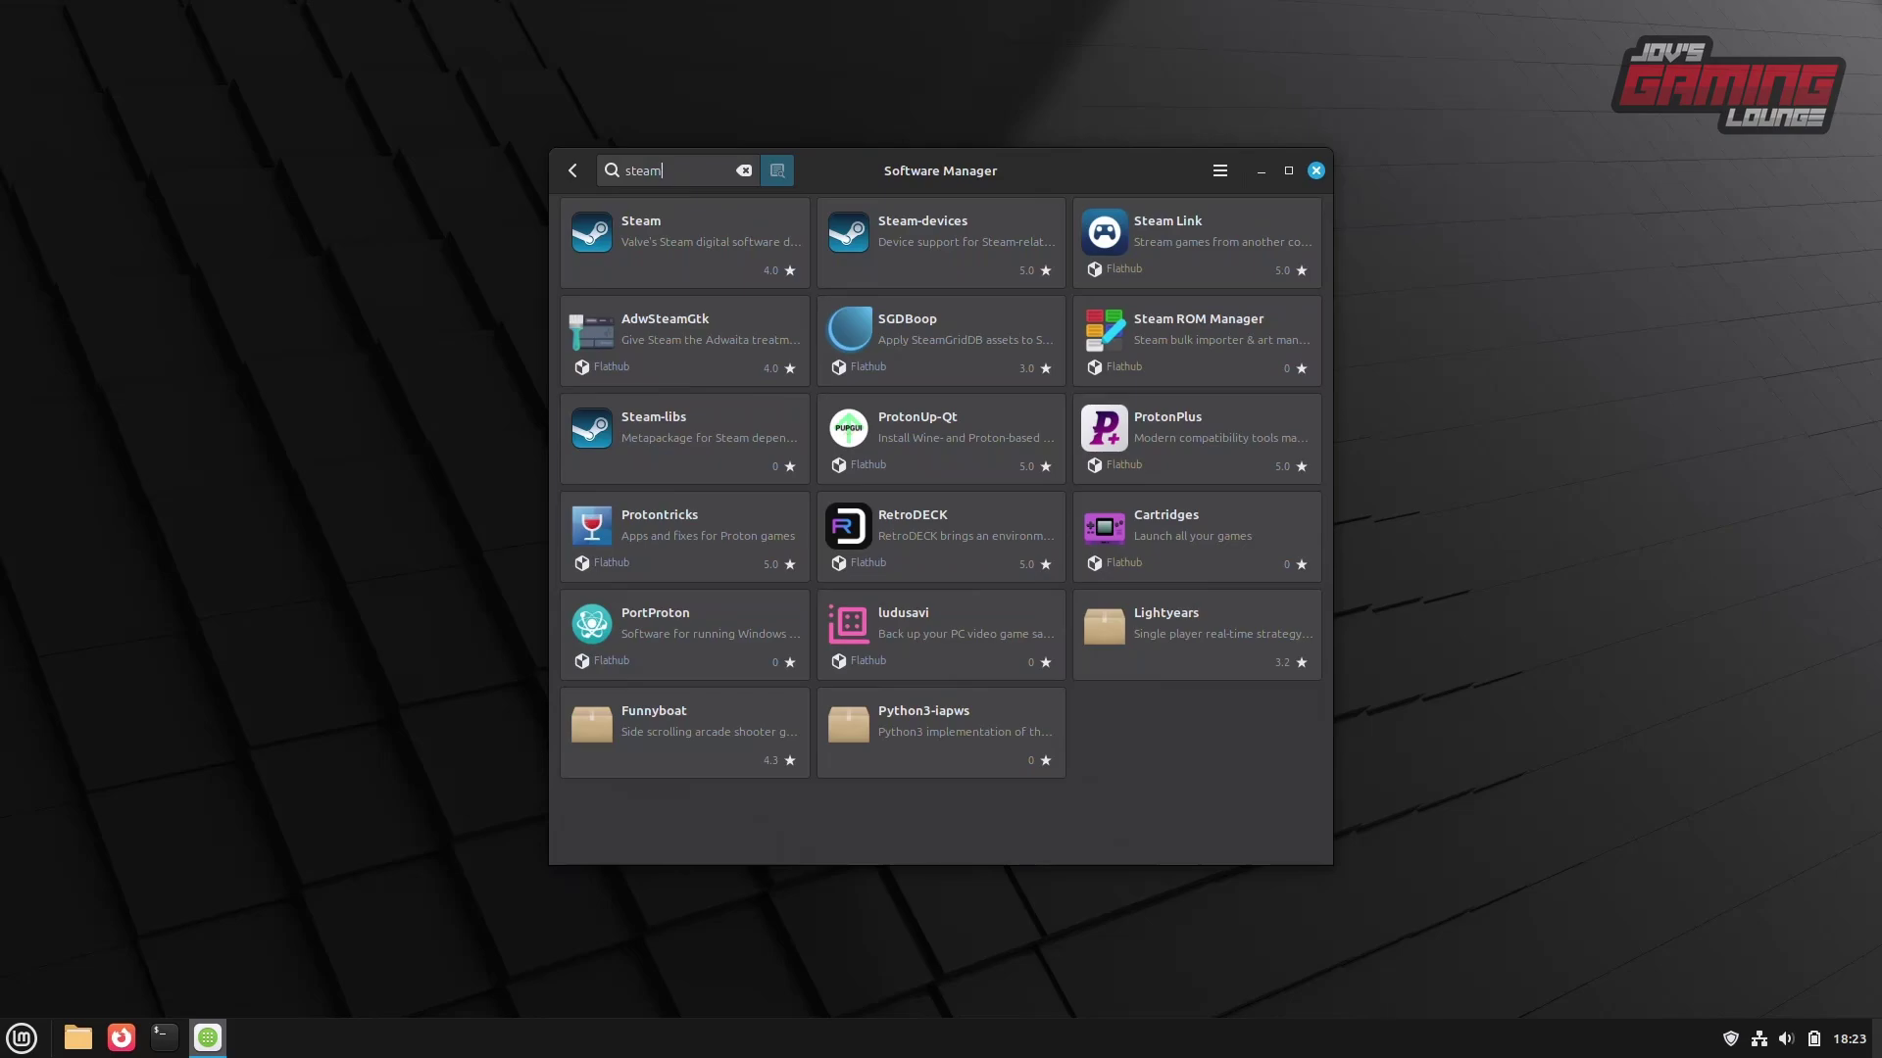
left_click(673, 237)
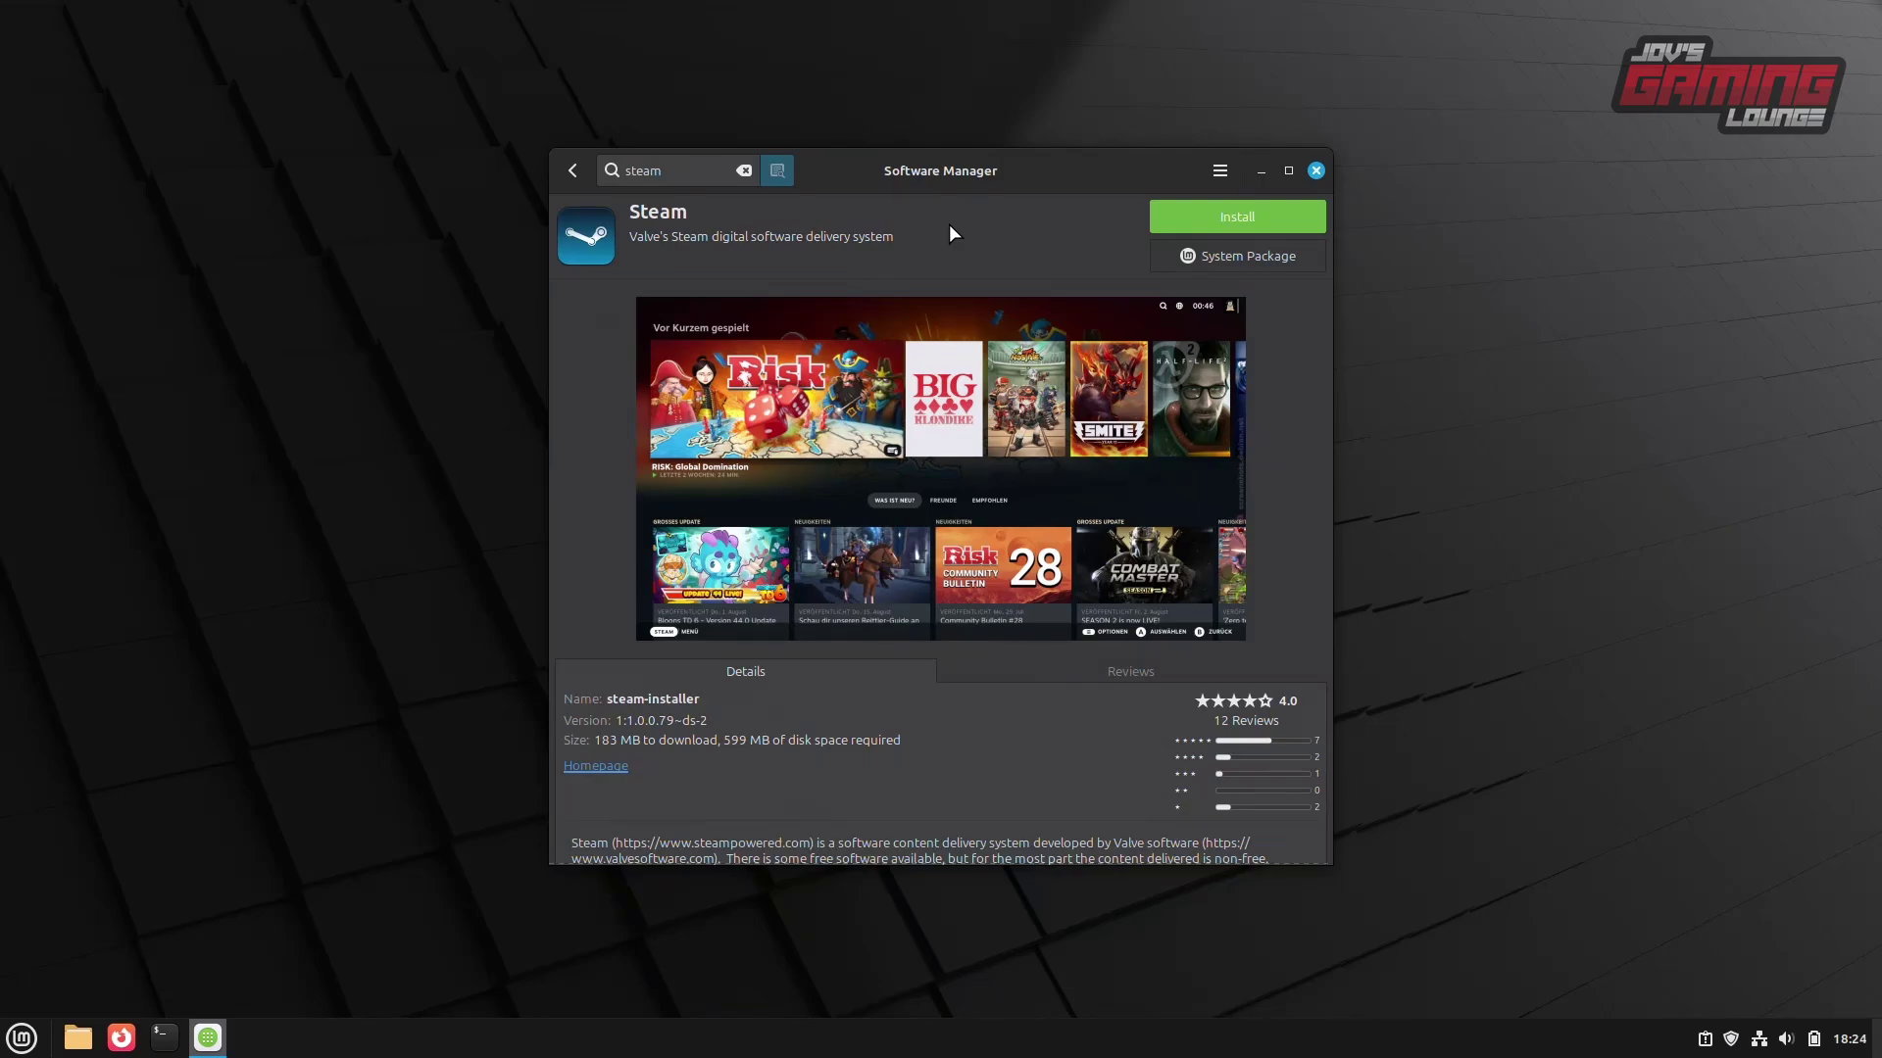
- Install Steam with its additional packages, authorise with the password, and launch it
left_click(1184, 214)
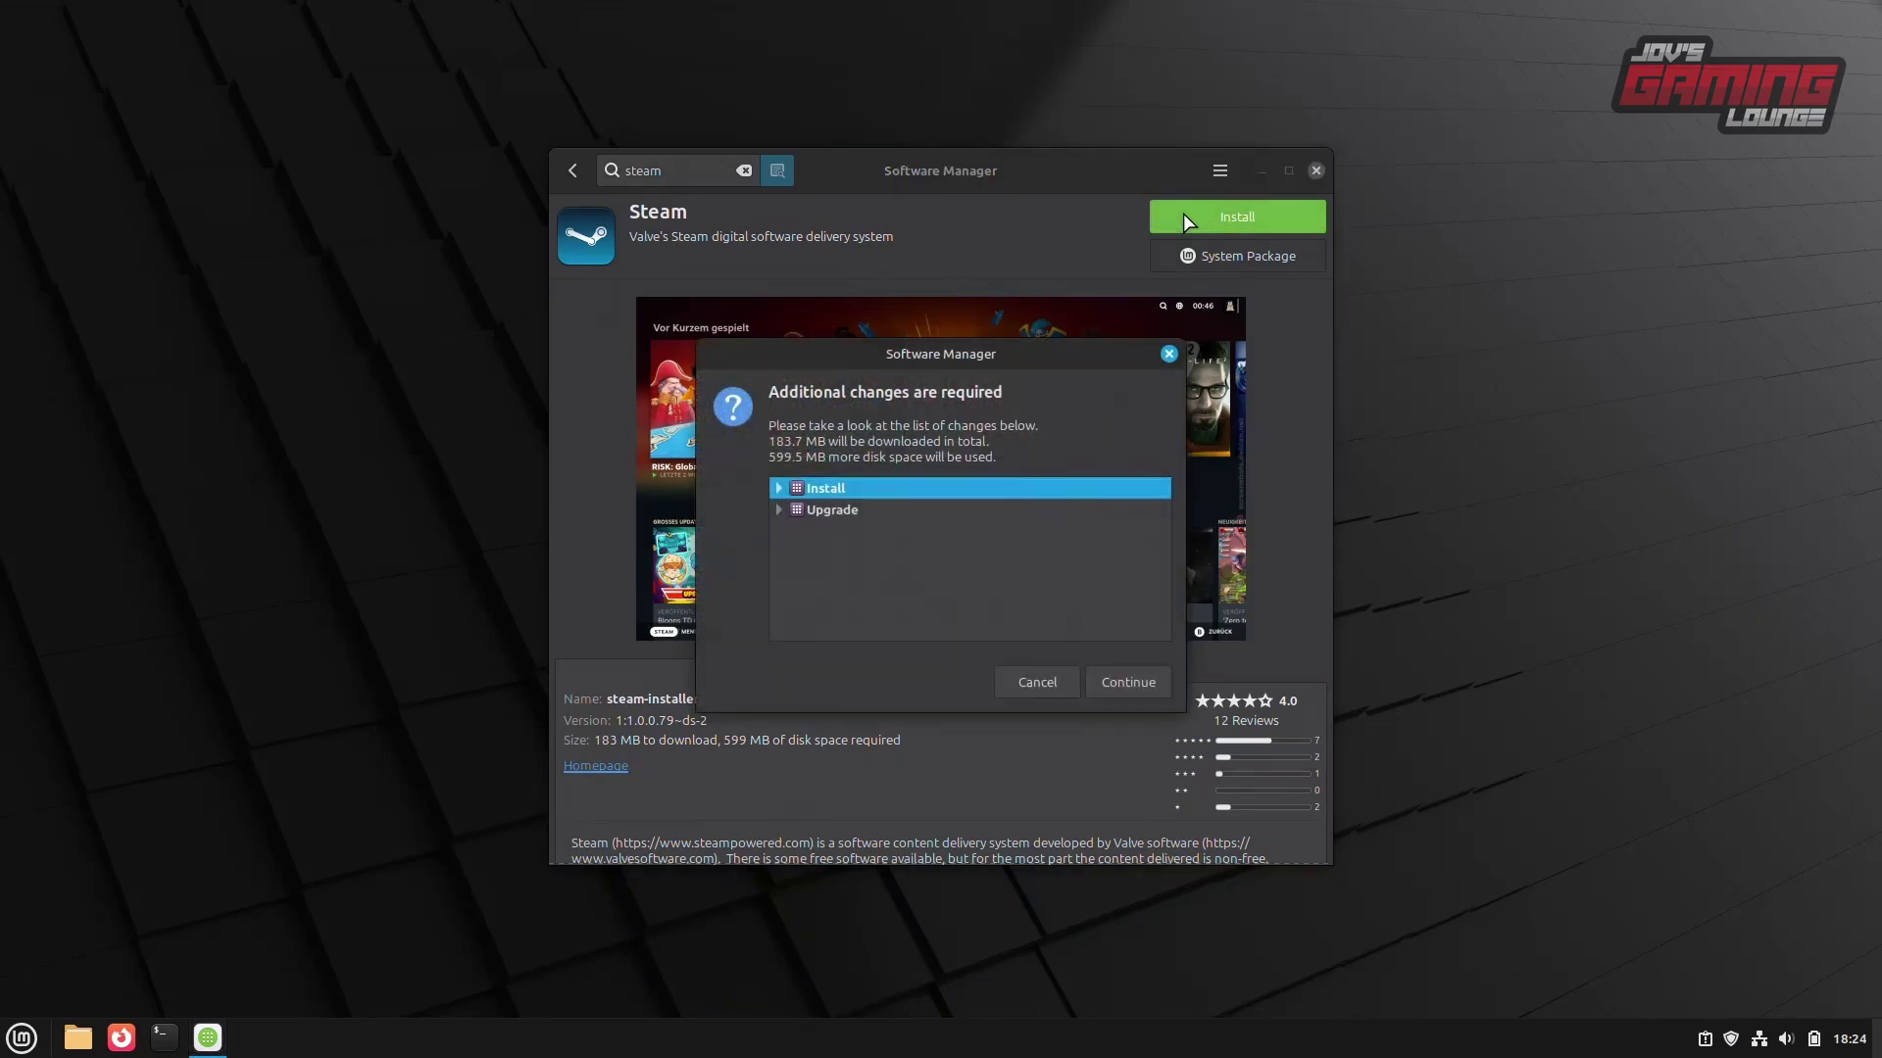
left_click(772, 488)
scroll(961, 537, "down", 2)
scroll(970, 533, "down", 6)
left_click(1113, 691)
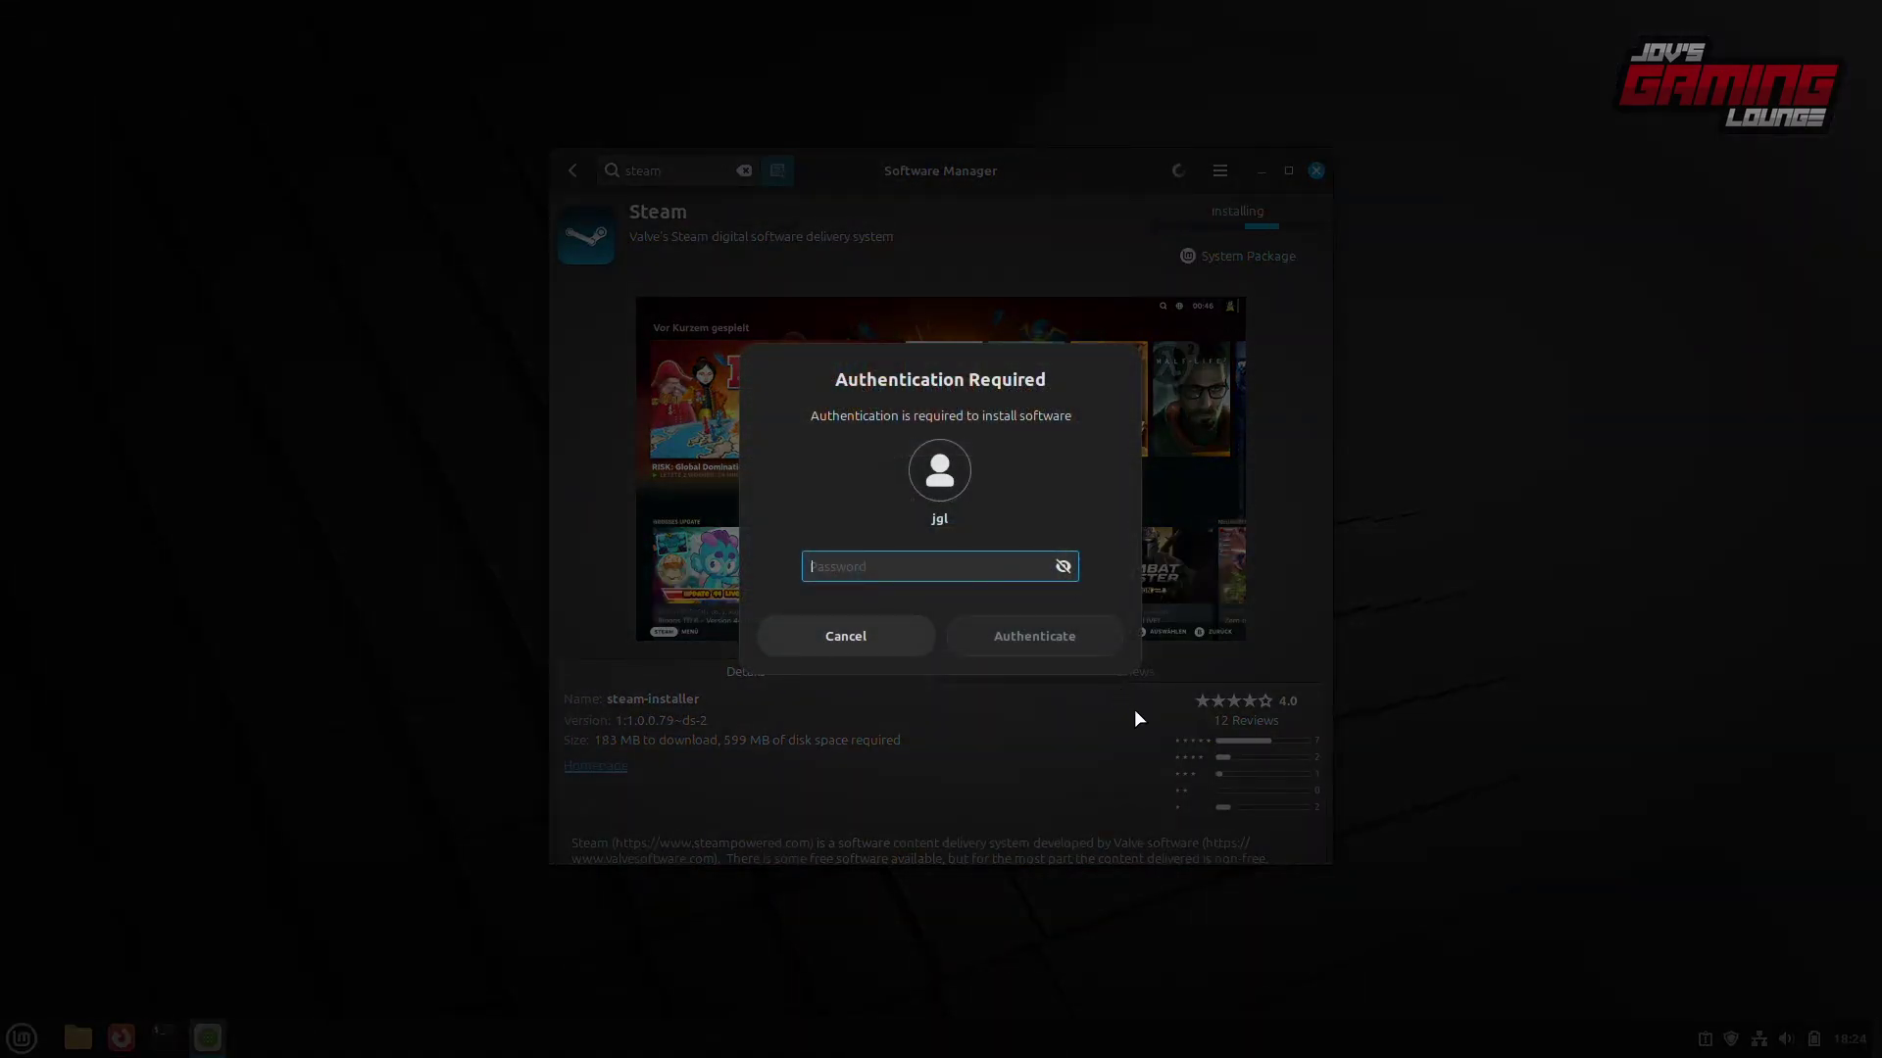
type("****")
key("Return")
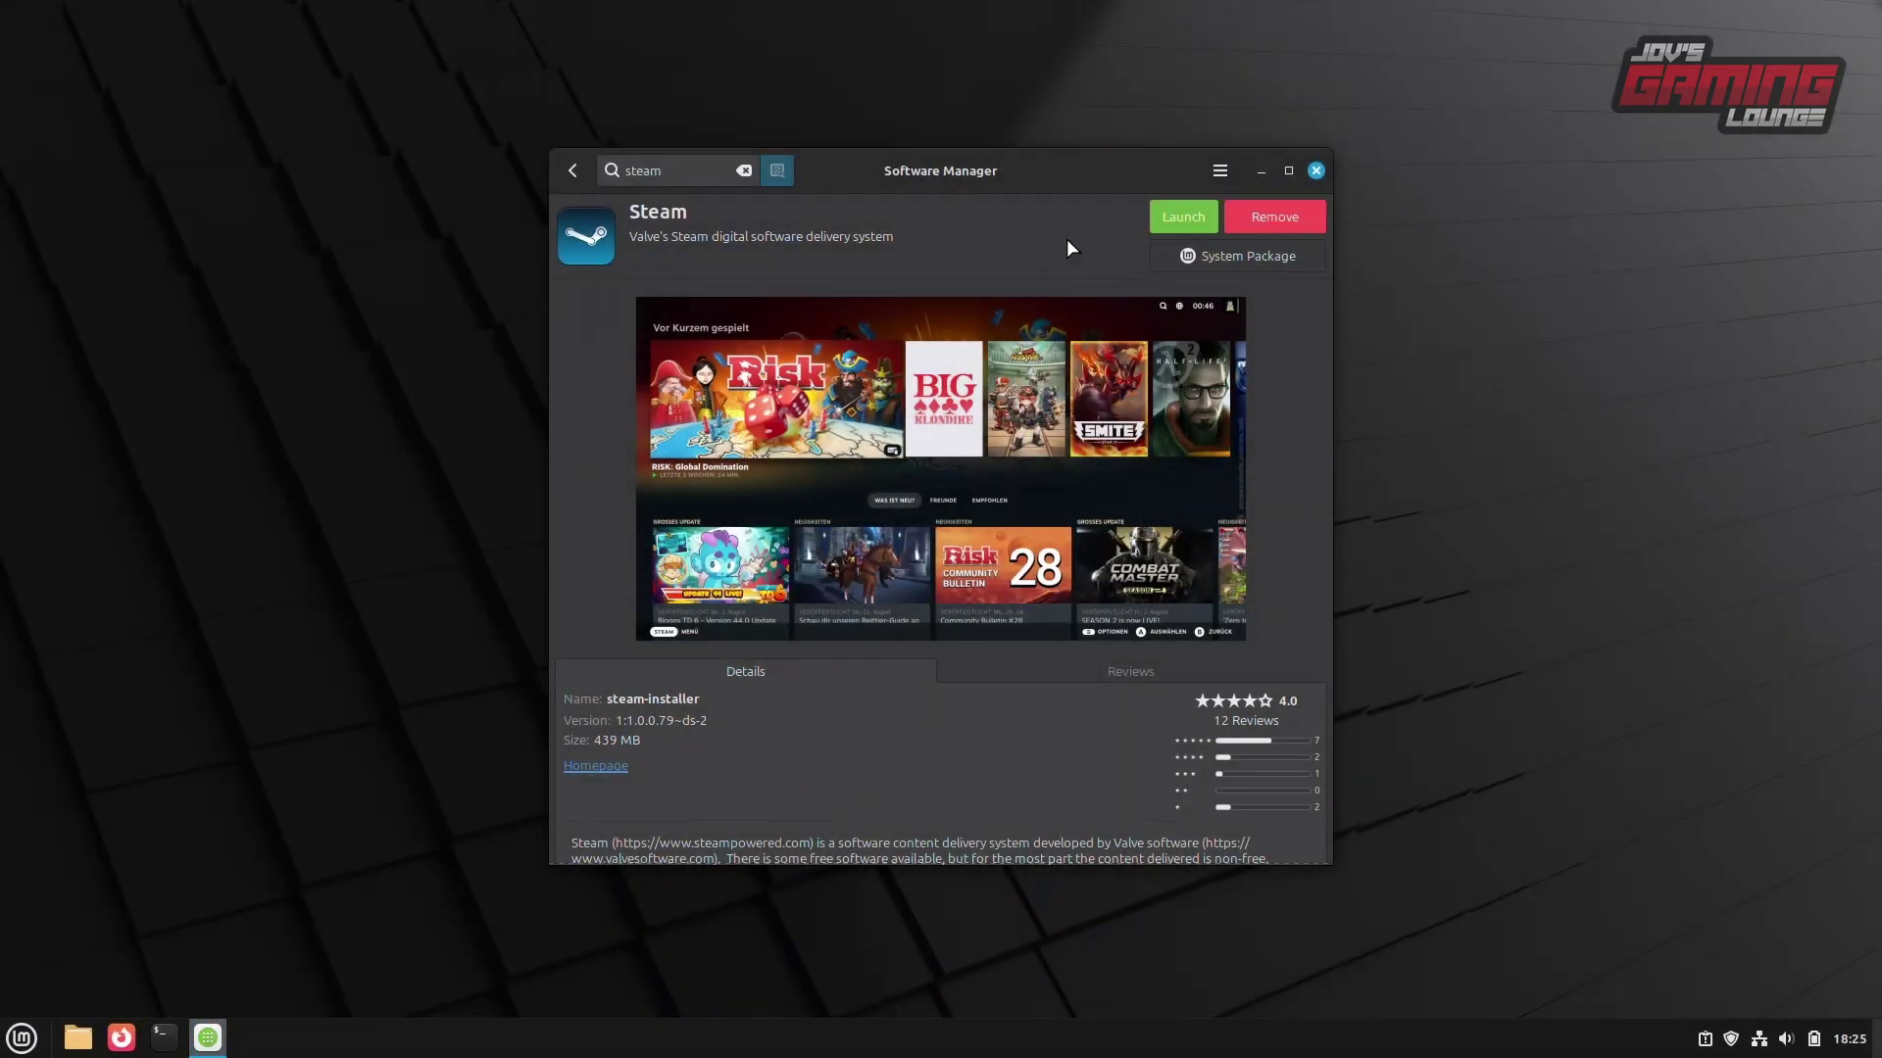
left_click(1192, 216)
left_click(1263, 173)
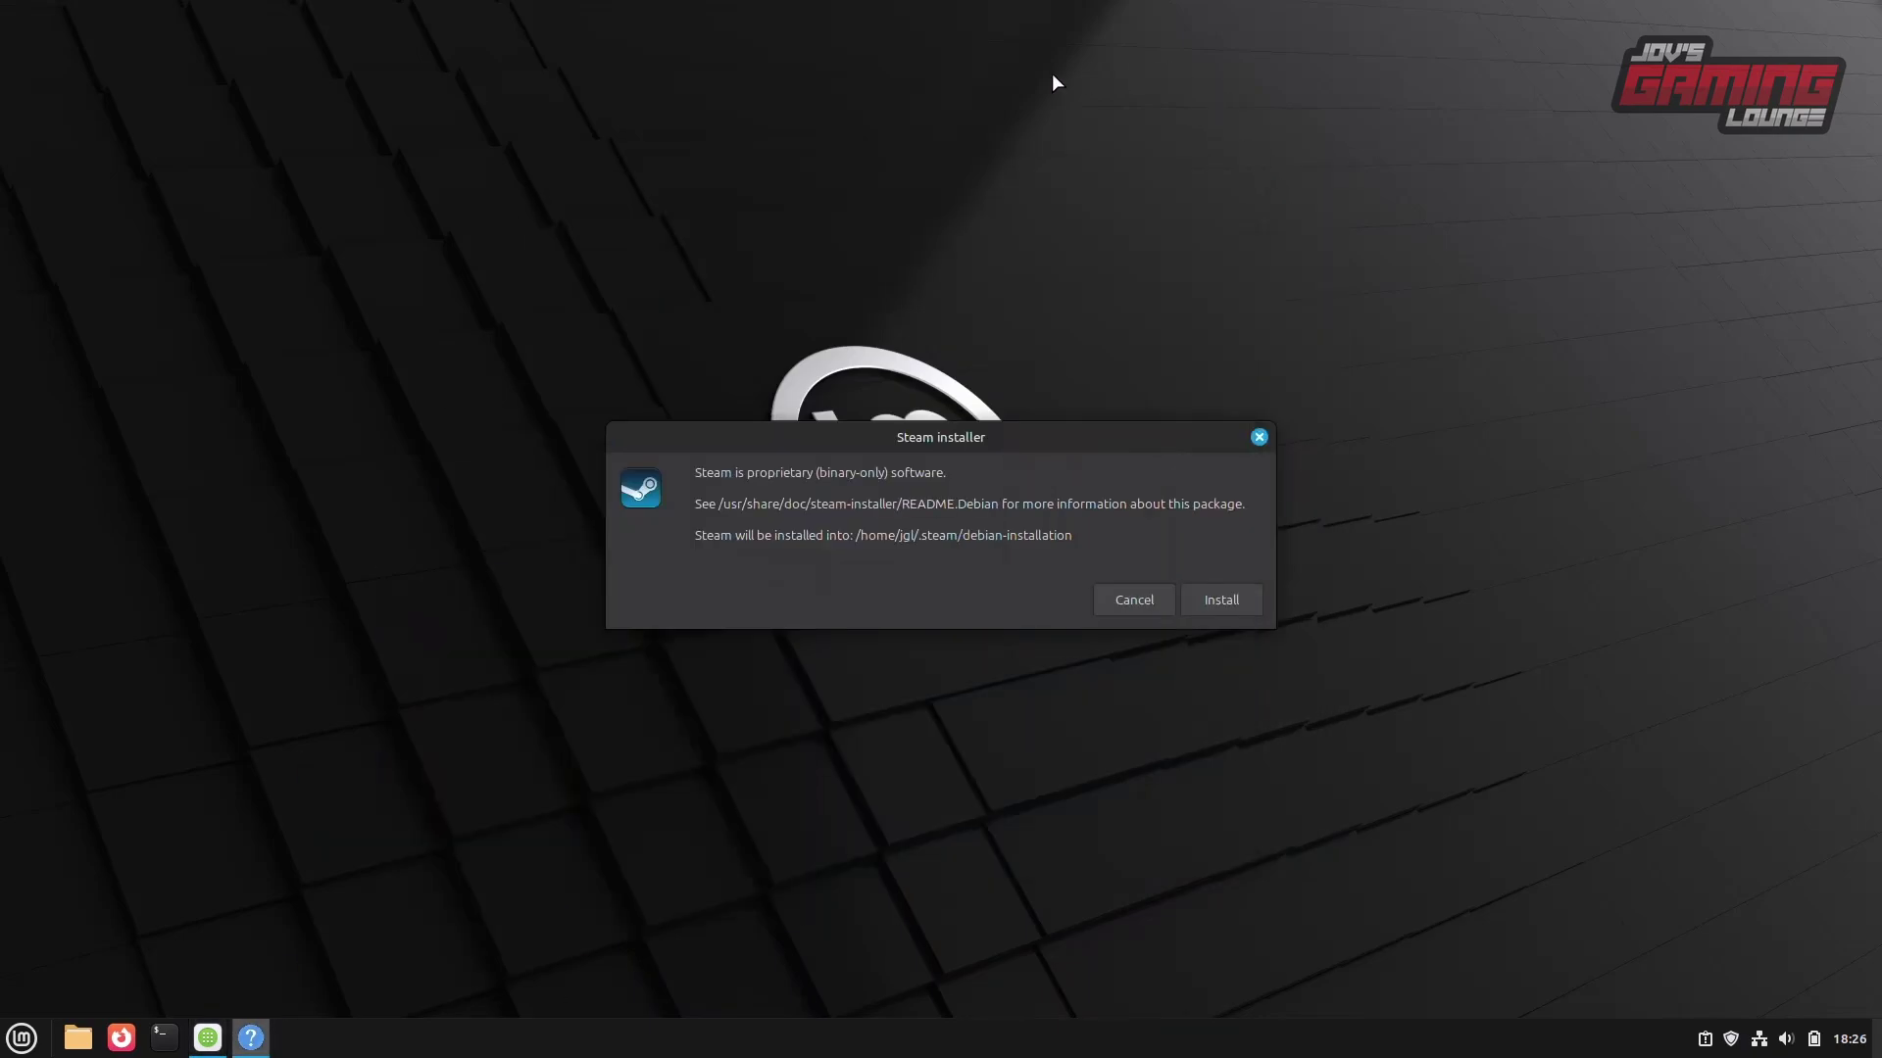
- Finish installing Steam into the home folder, enable Steam Play for all other titles, and restart Steam
left_click(1229, 599)
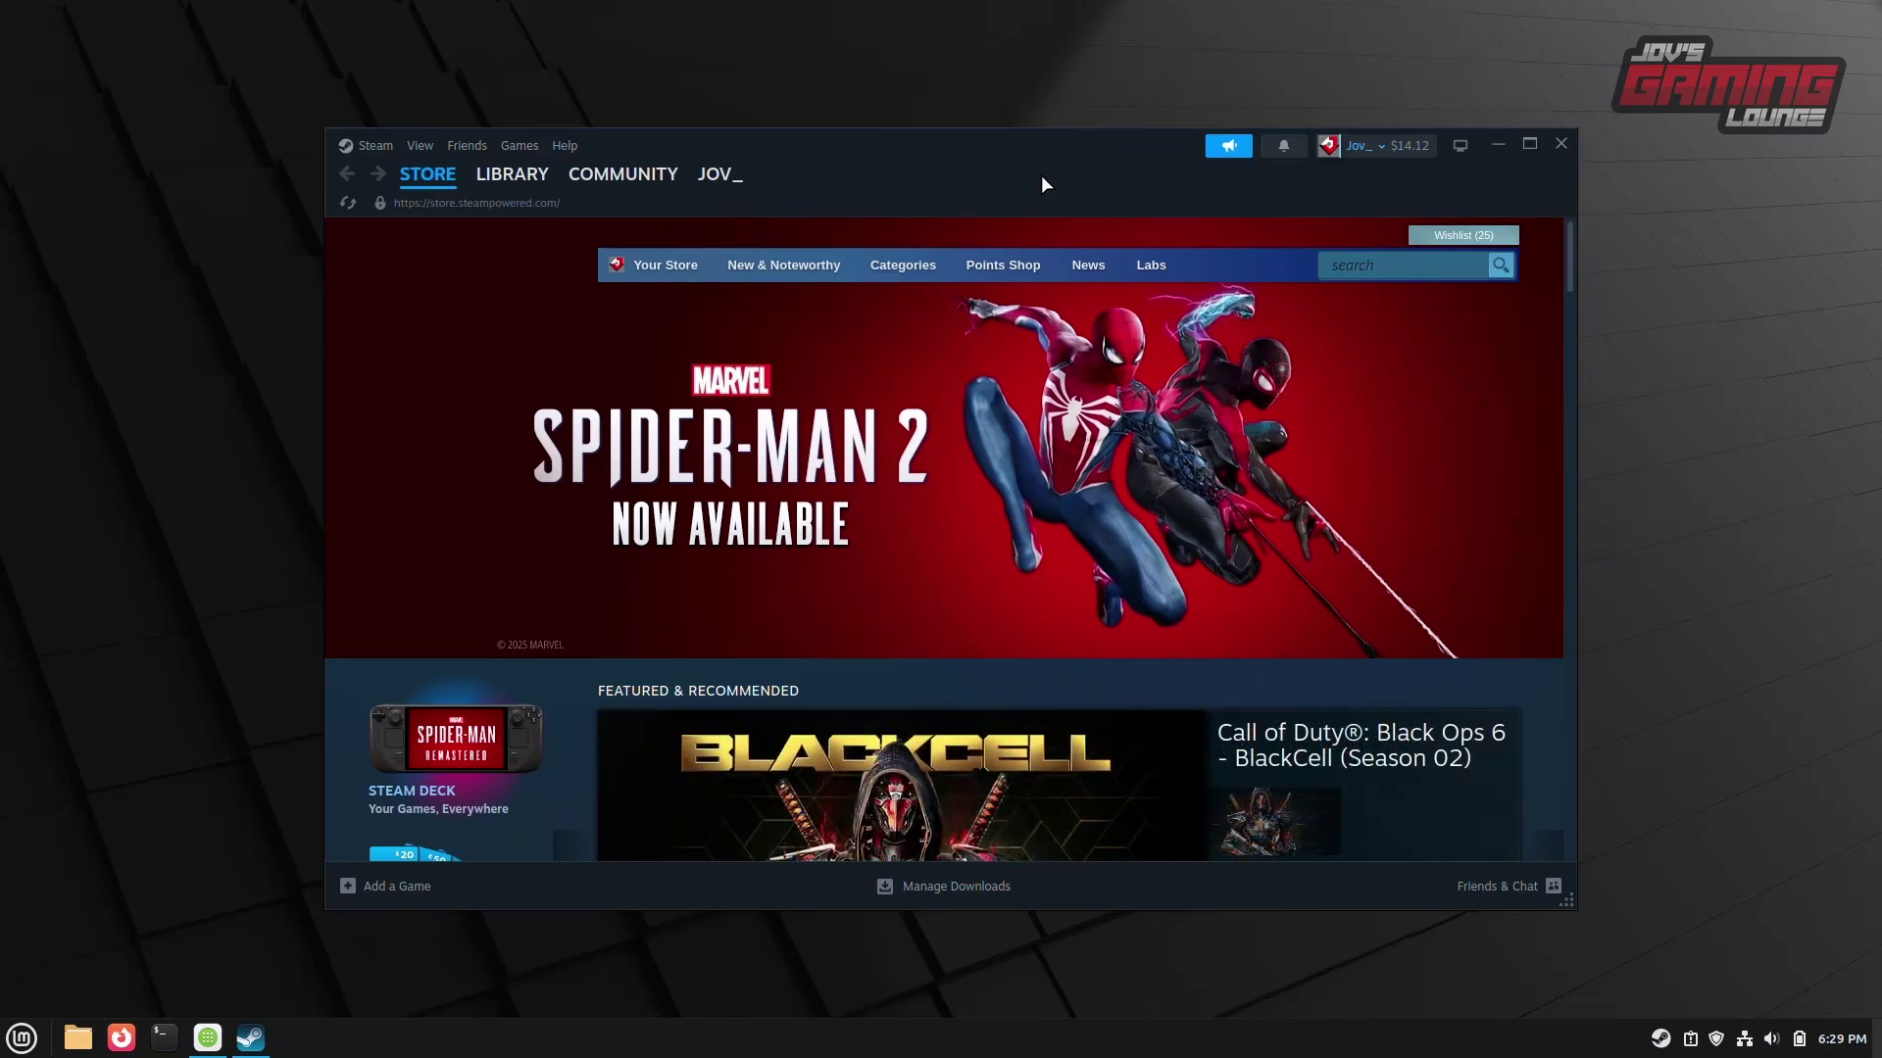
left_click(368, 145)
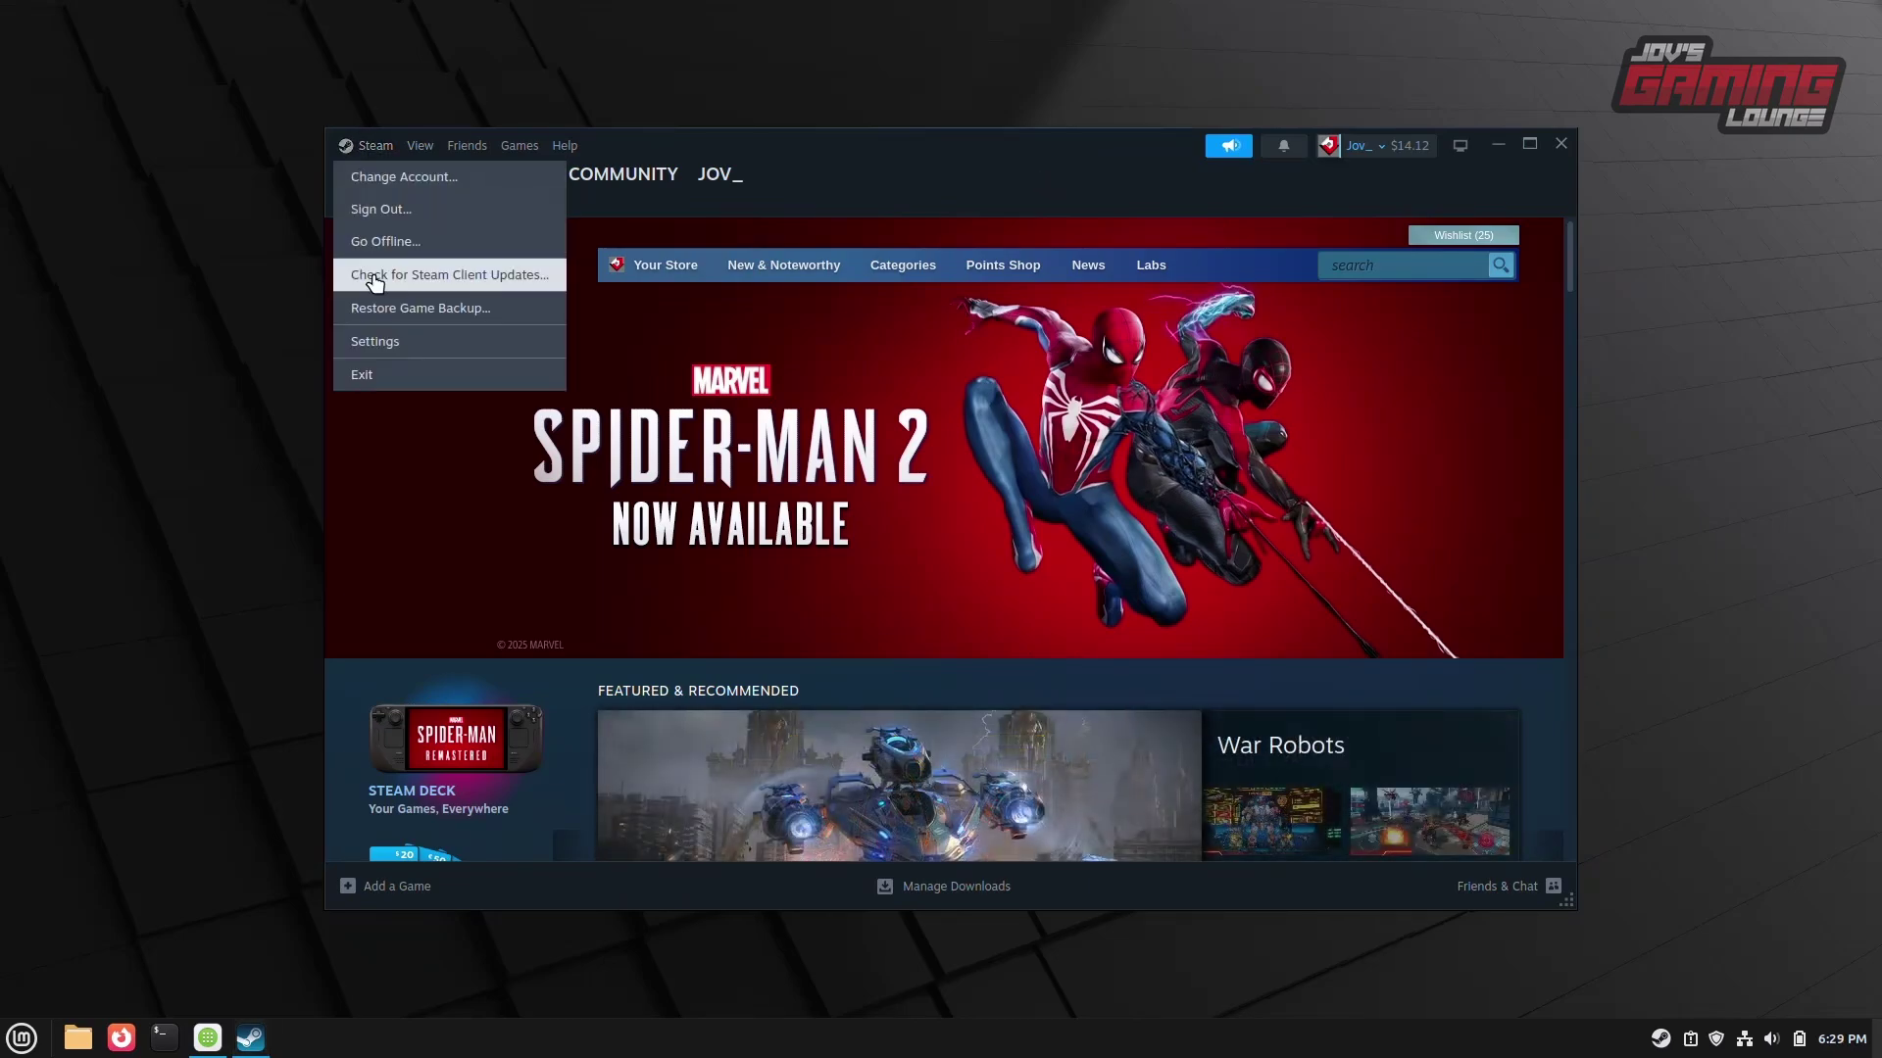
left_click(393, 351)
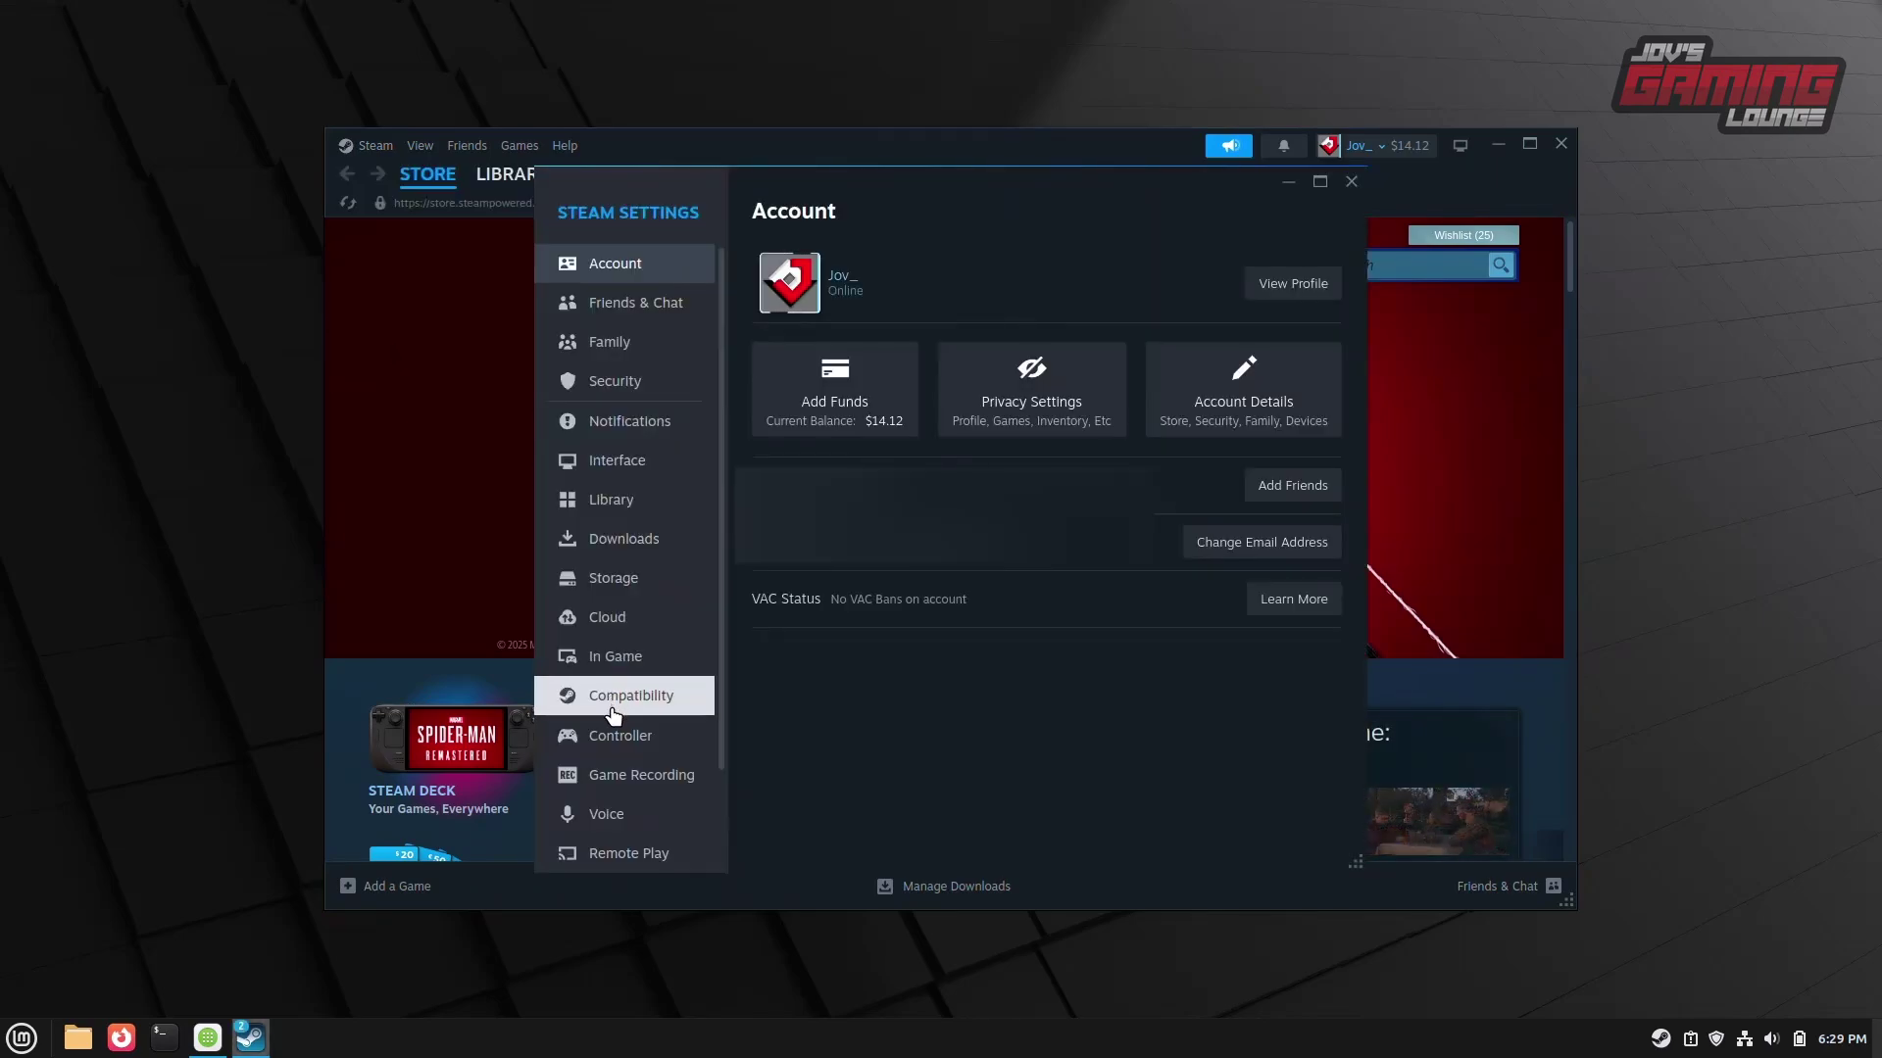
left_click(613, 702)
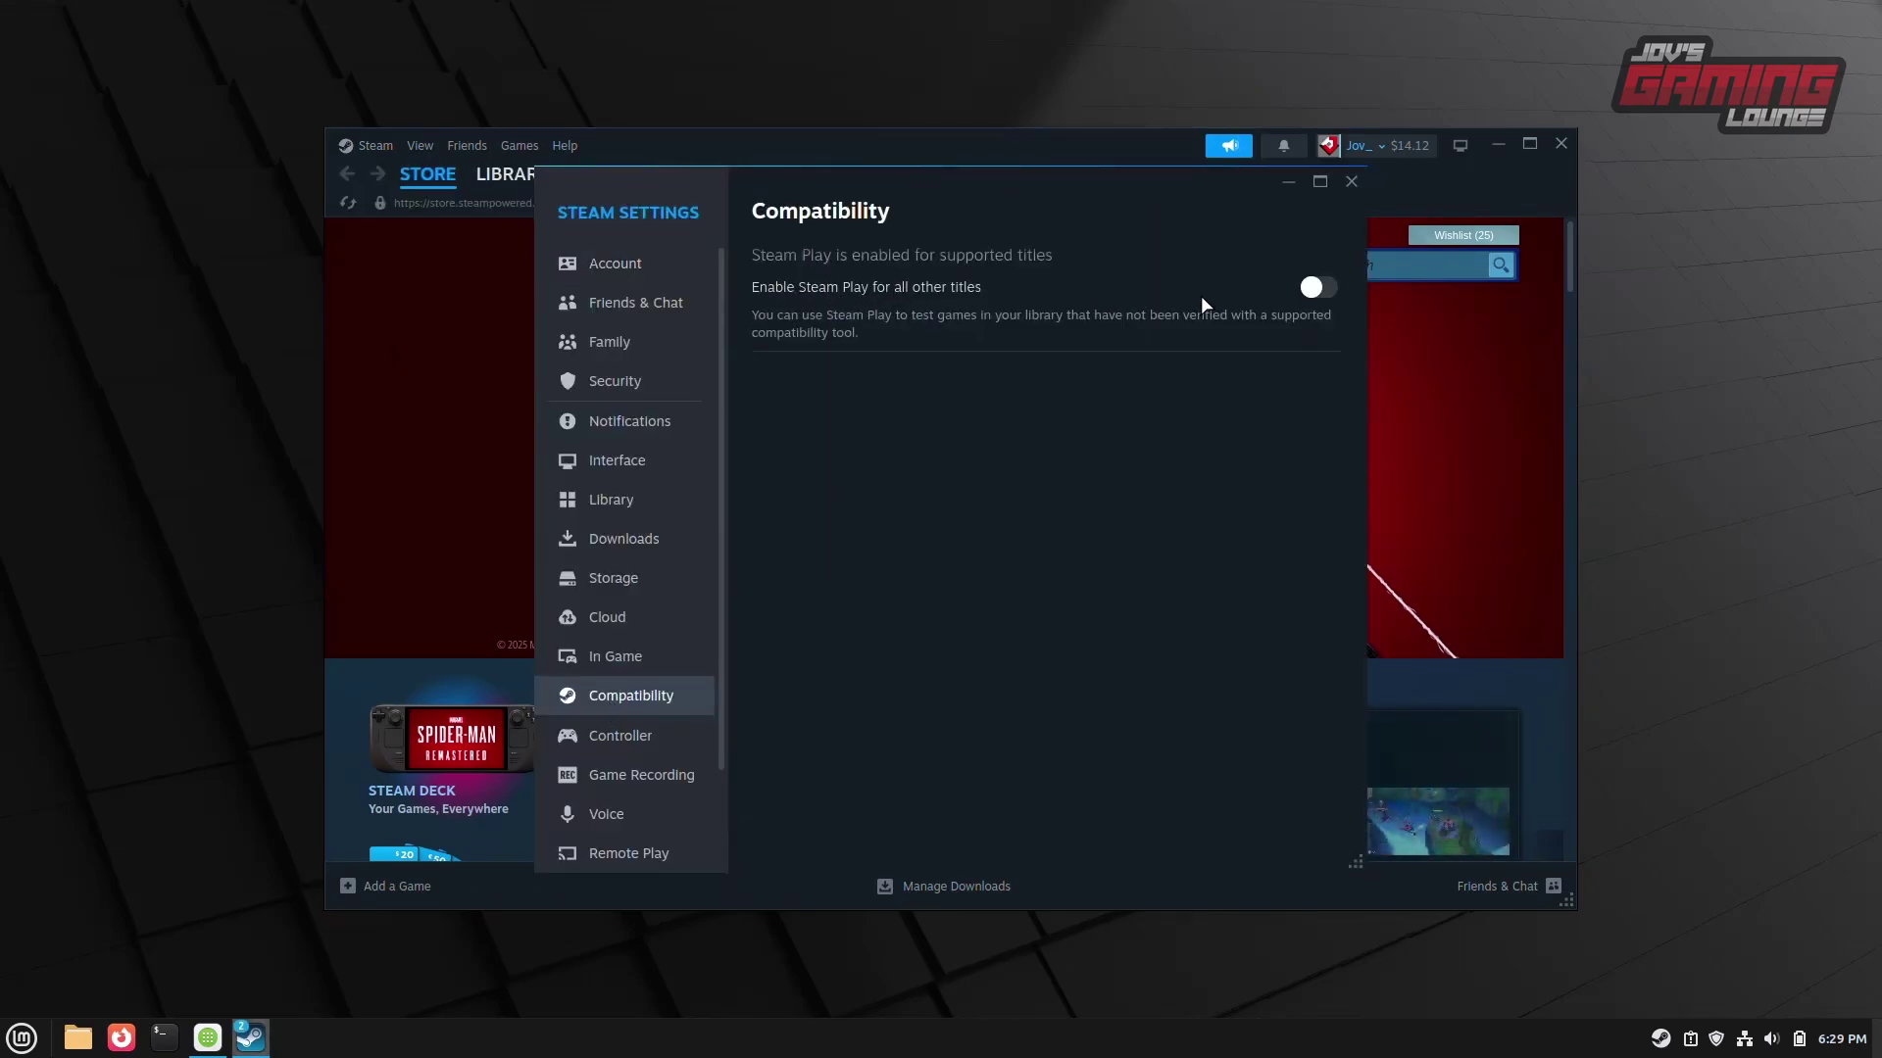
left_click(1311, 294)
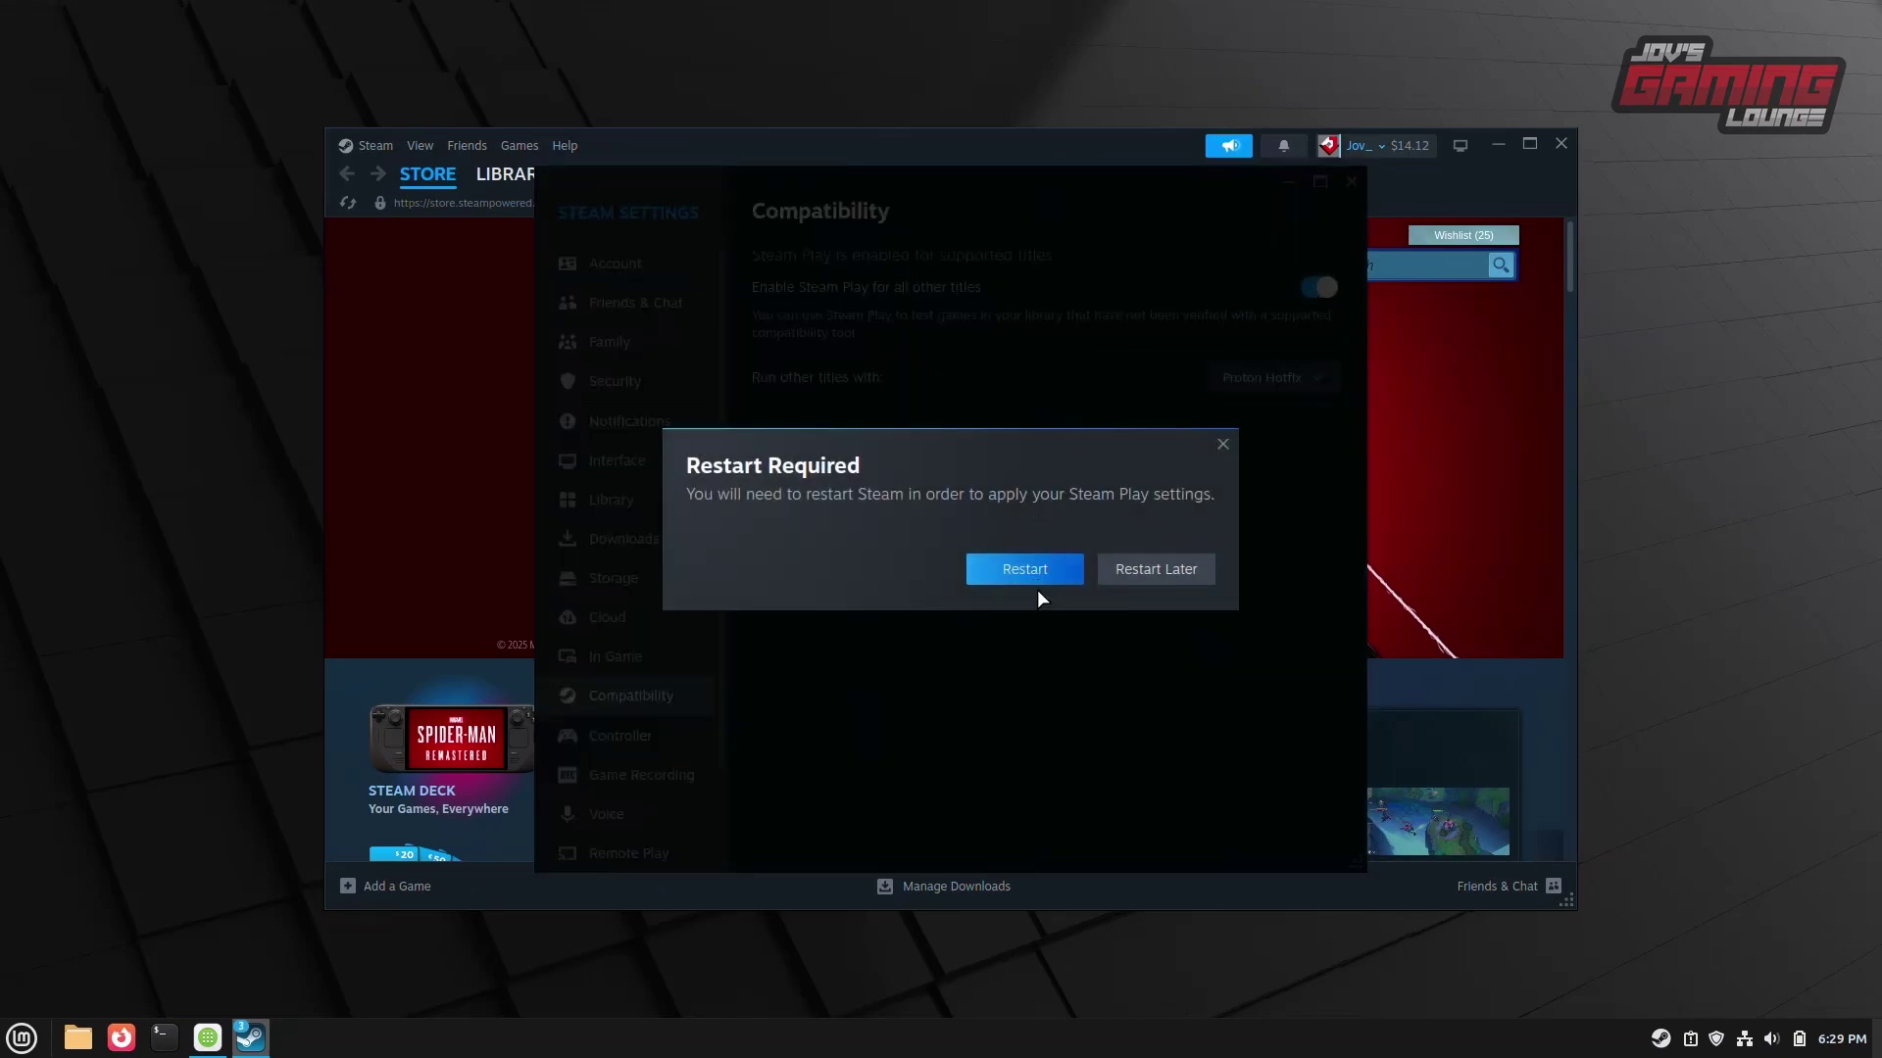
left_click(1026, 570)
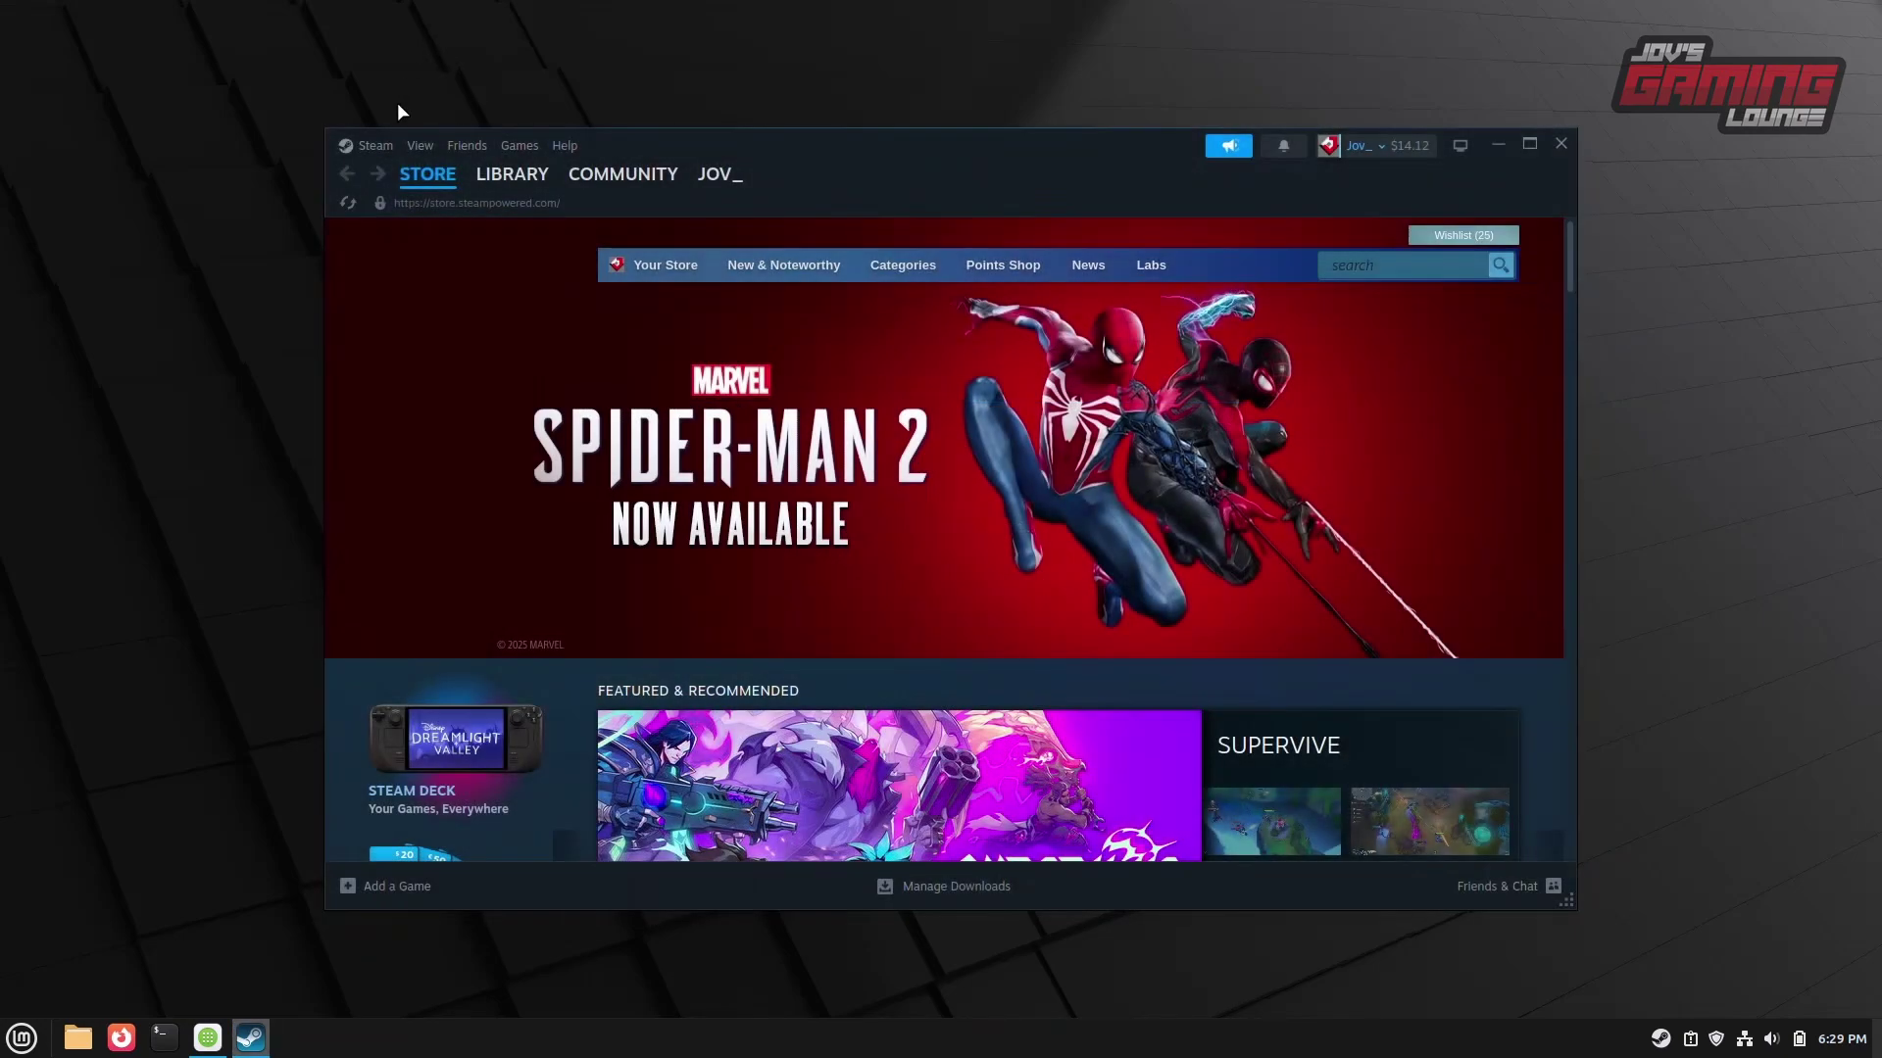
- In Steam's Compatibility settings, keep Proton Hotfix as the tool for running other titles
left_click(367, 152)
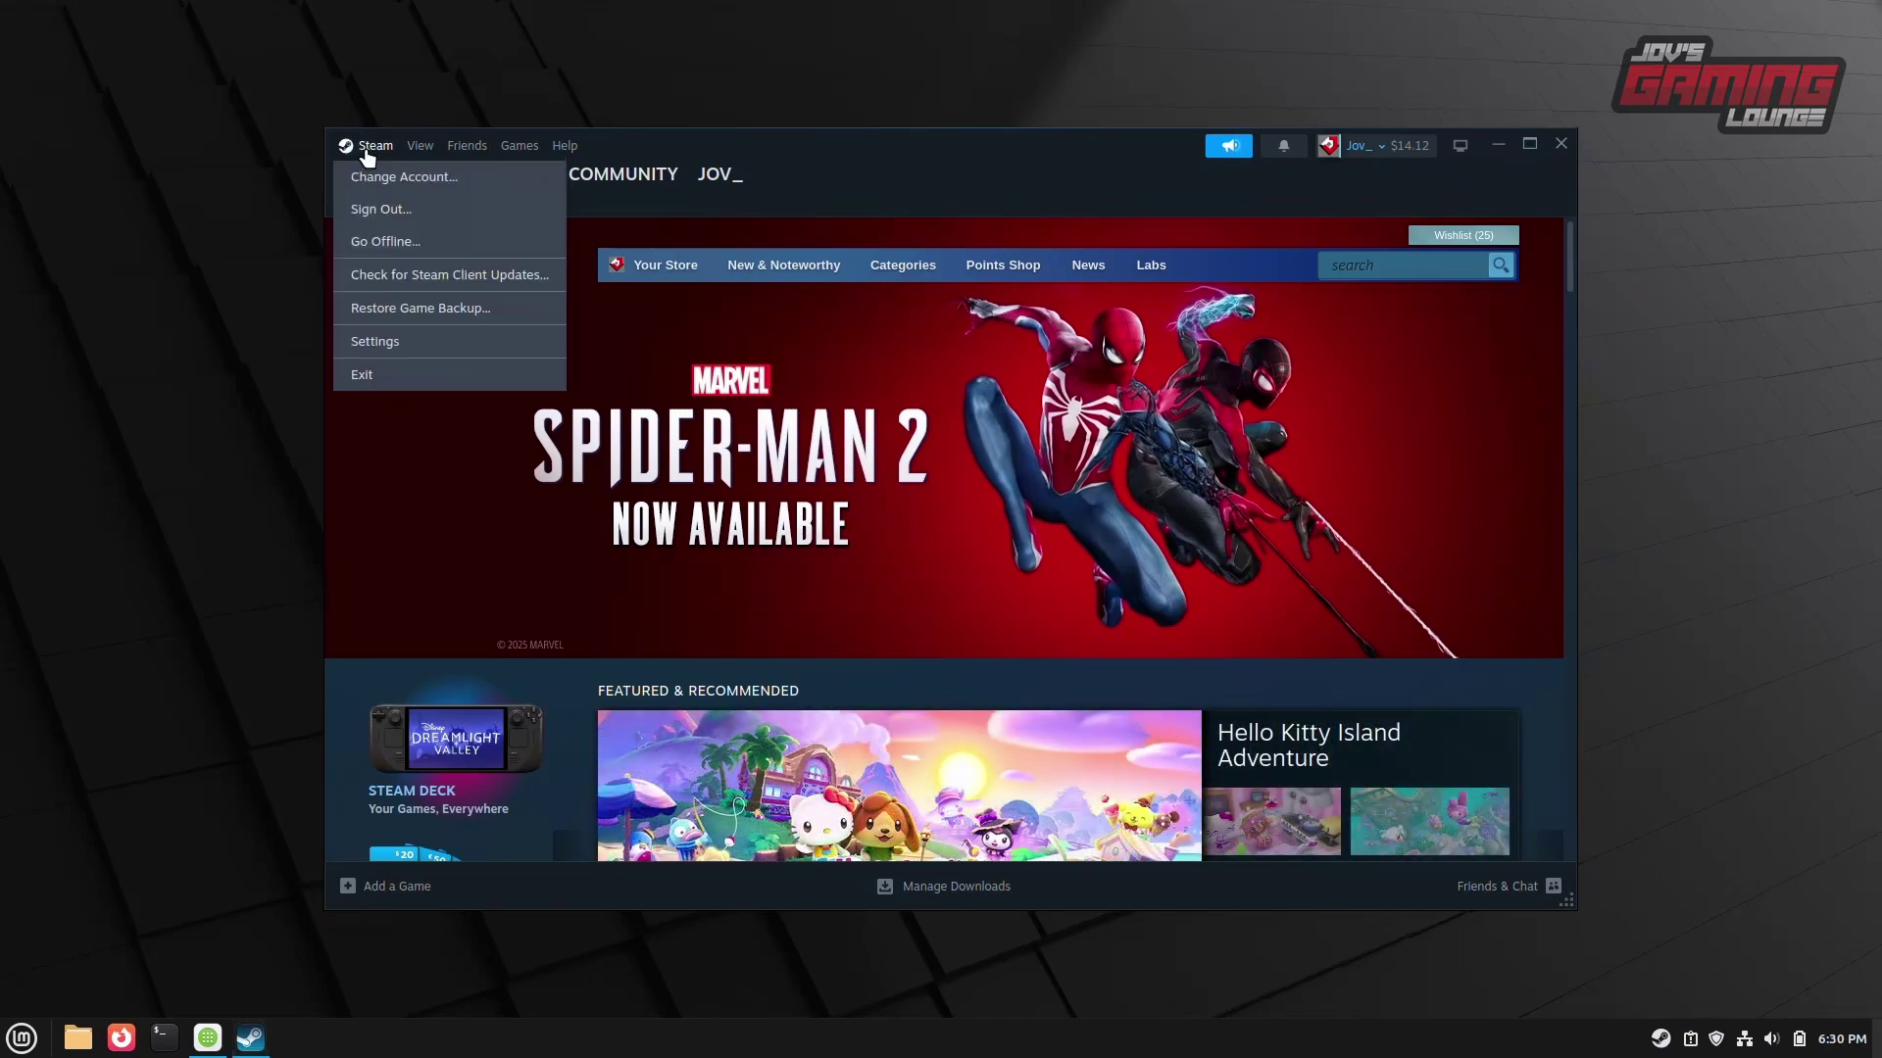
left_click(388, 351)
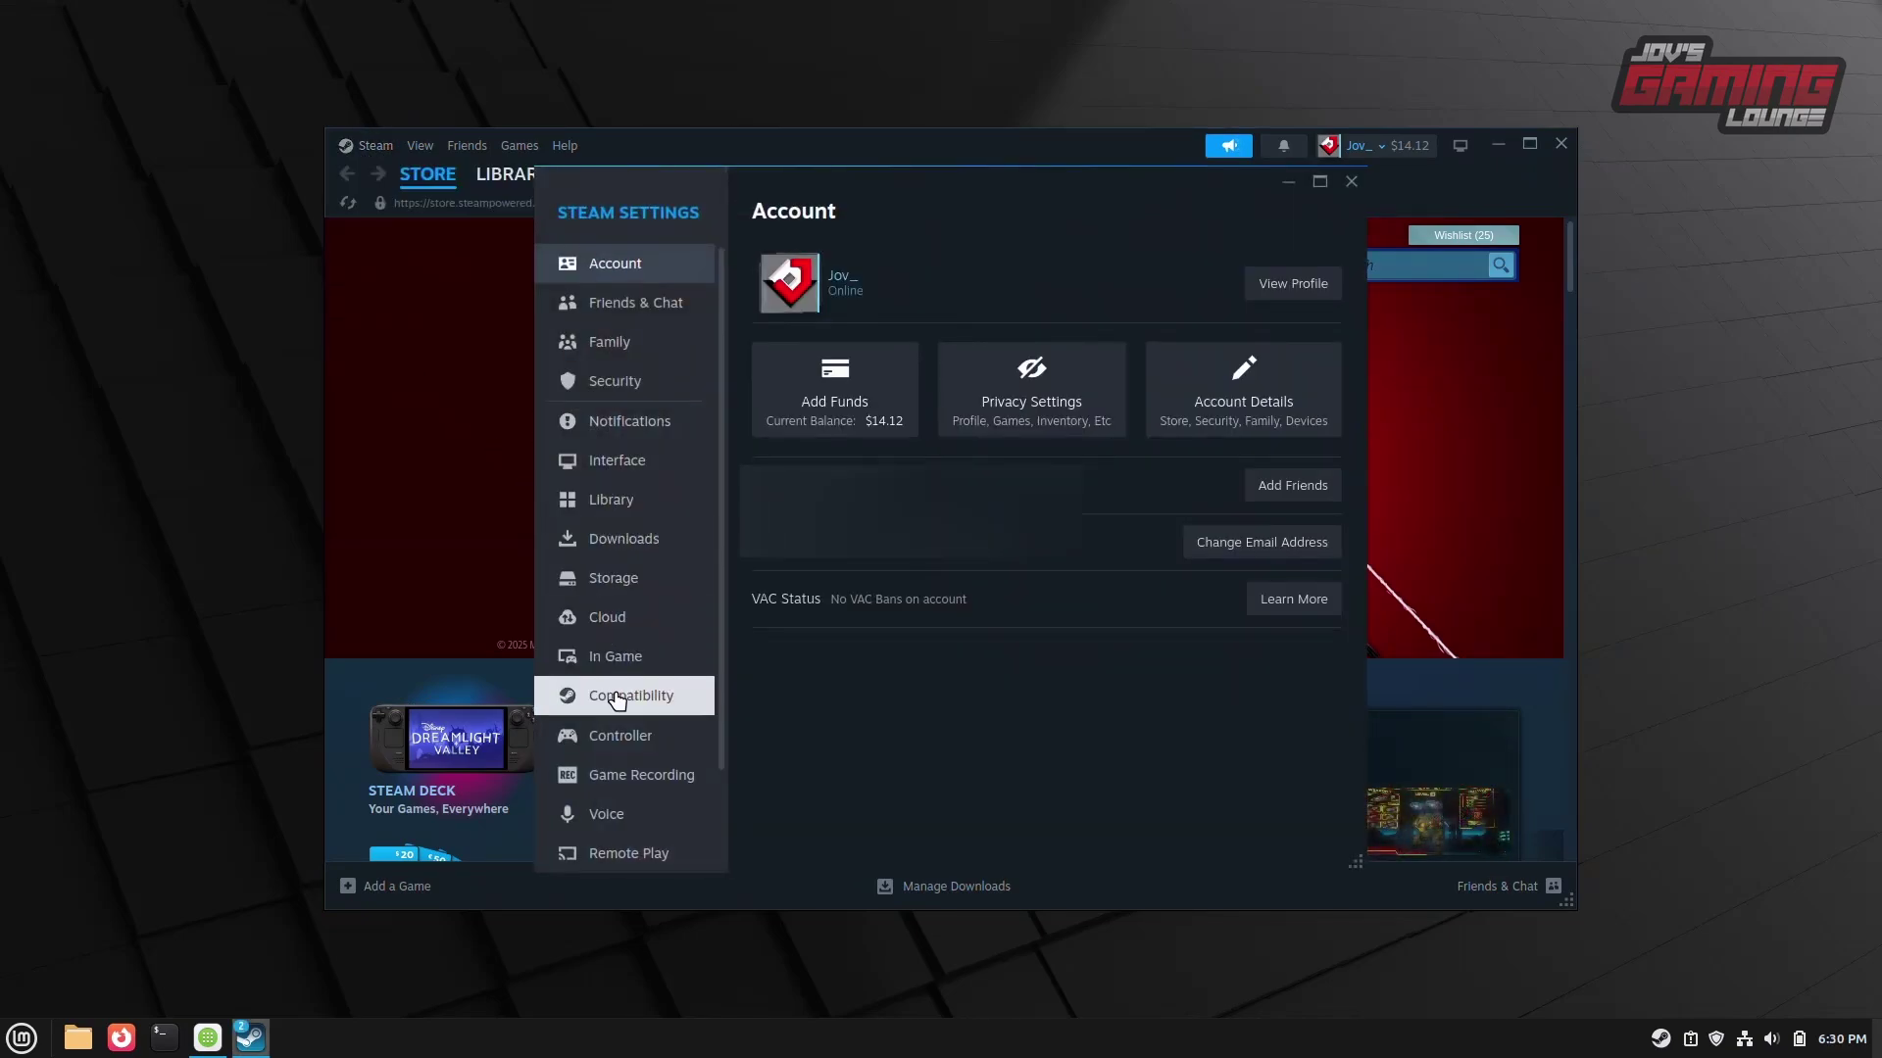
left_click(573, 696)
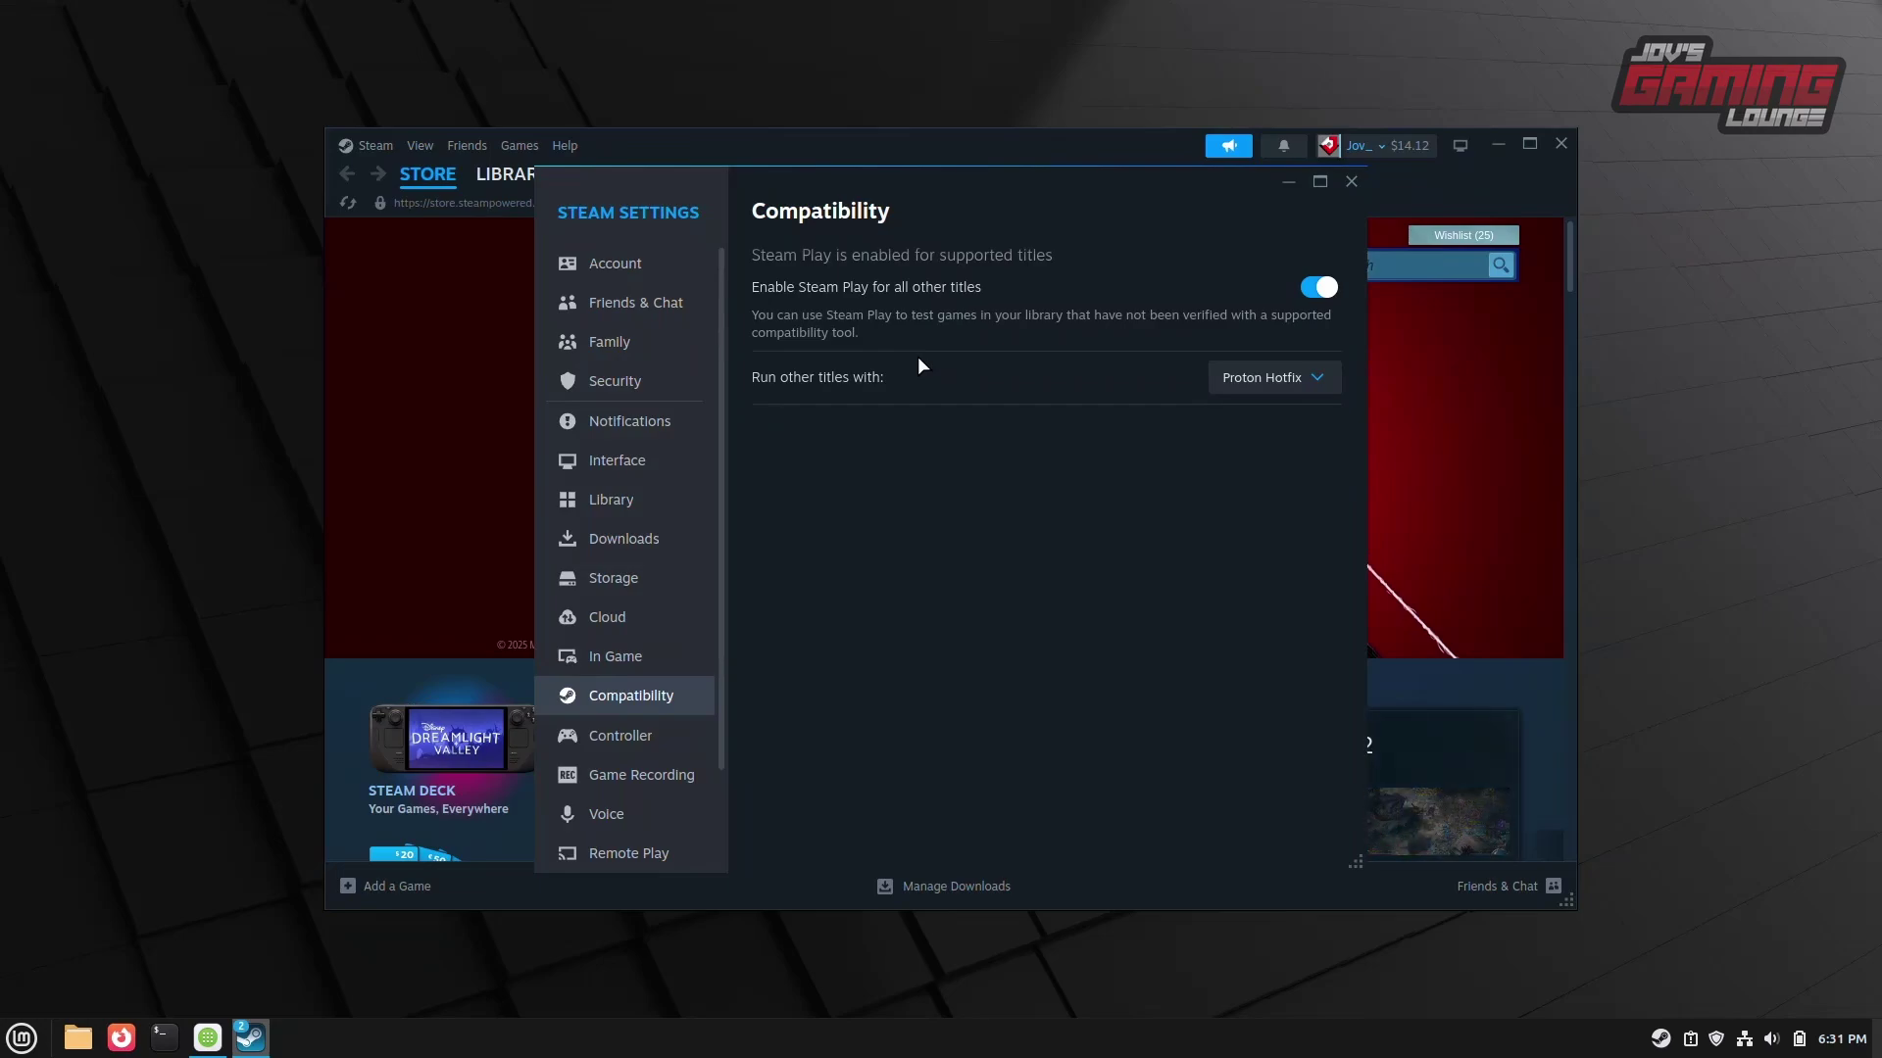
left_click(1238, 382)
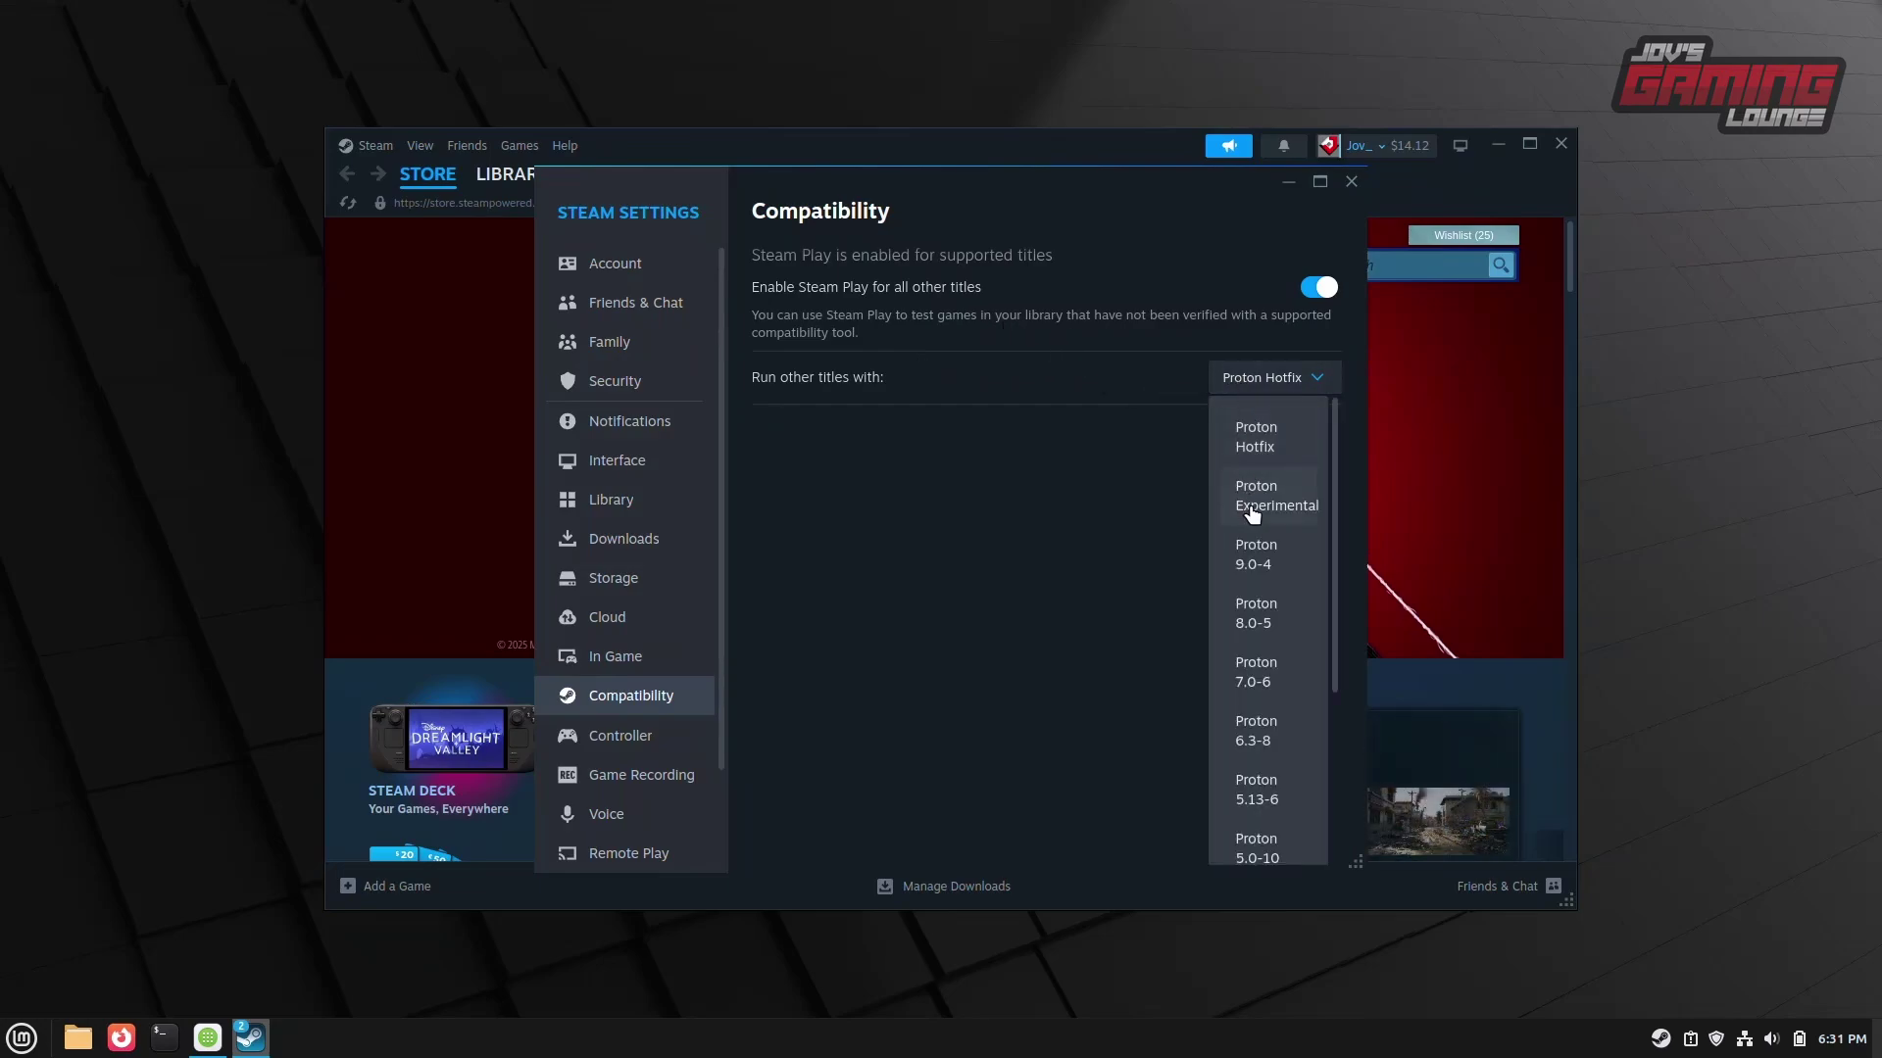
left_click(1081, 284)
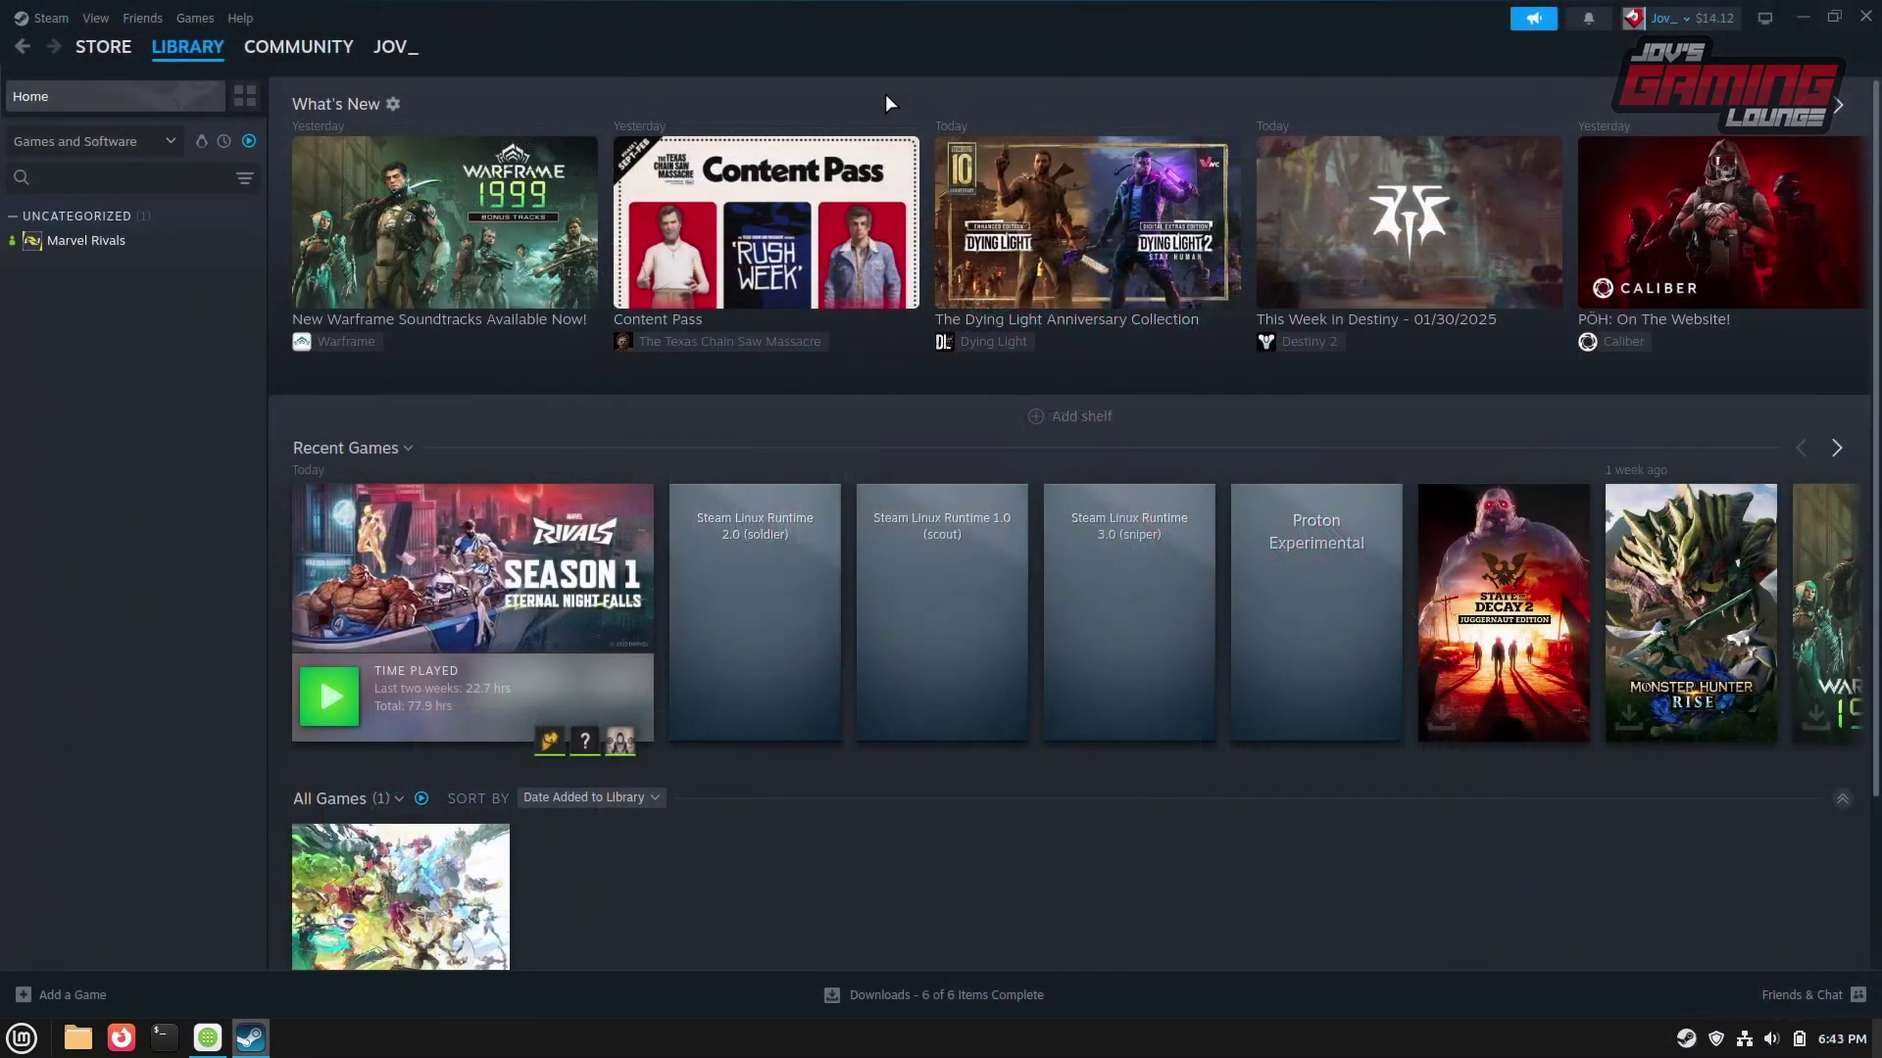
- Switch off 'Enable Shader Pre-caching' in Steam's Downloads settings and close Settings
left_click(51, 19)
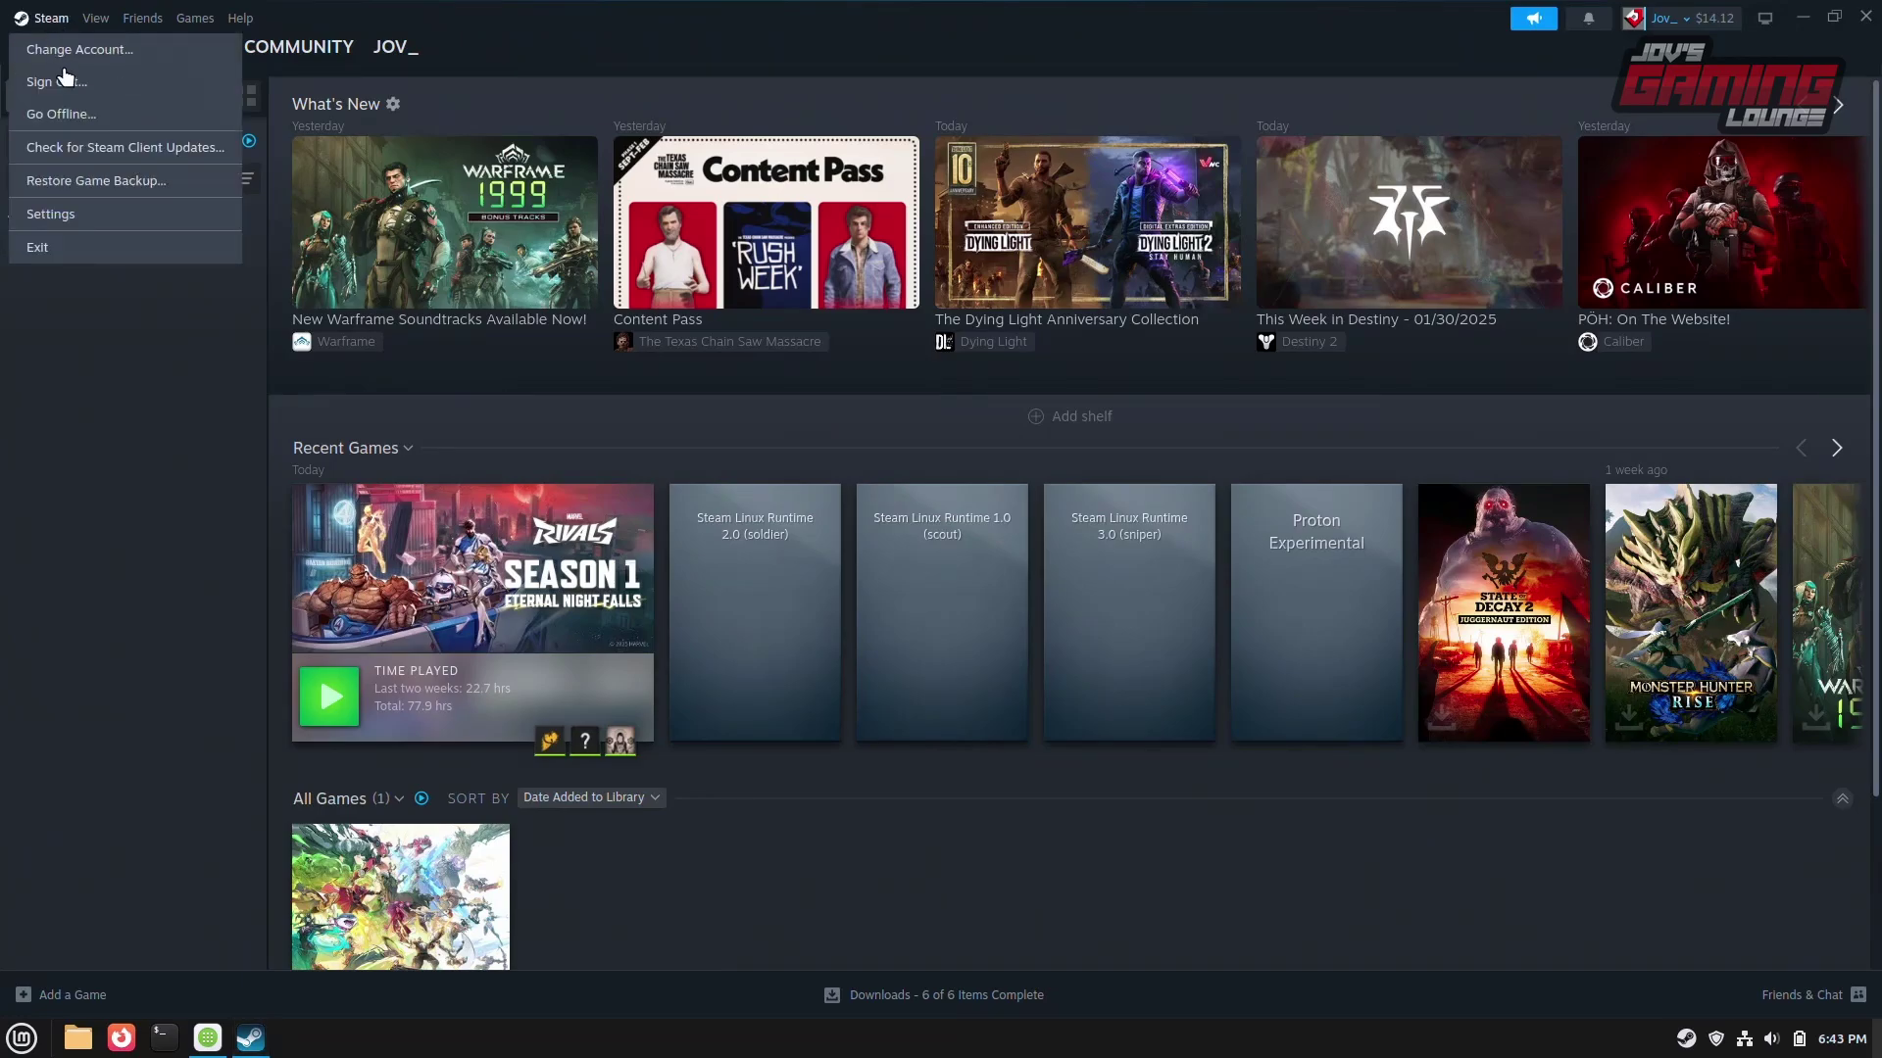
left_click(51, 213)
scroll(868, 505, "down", 5)
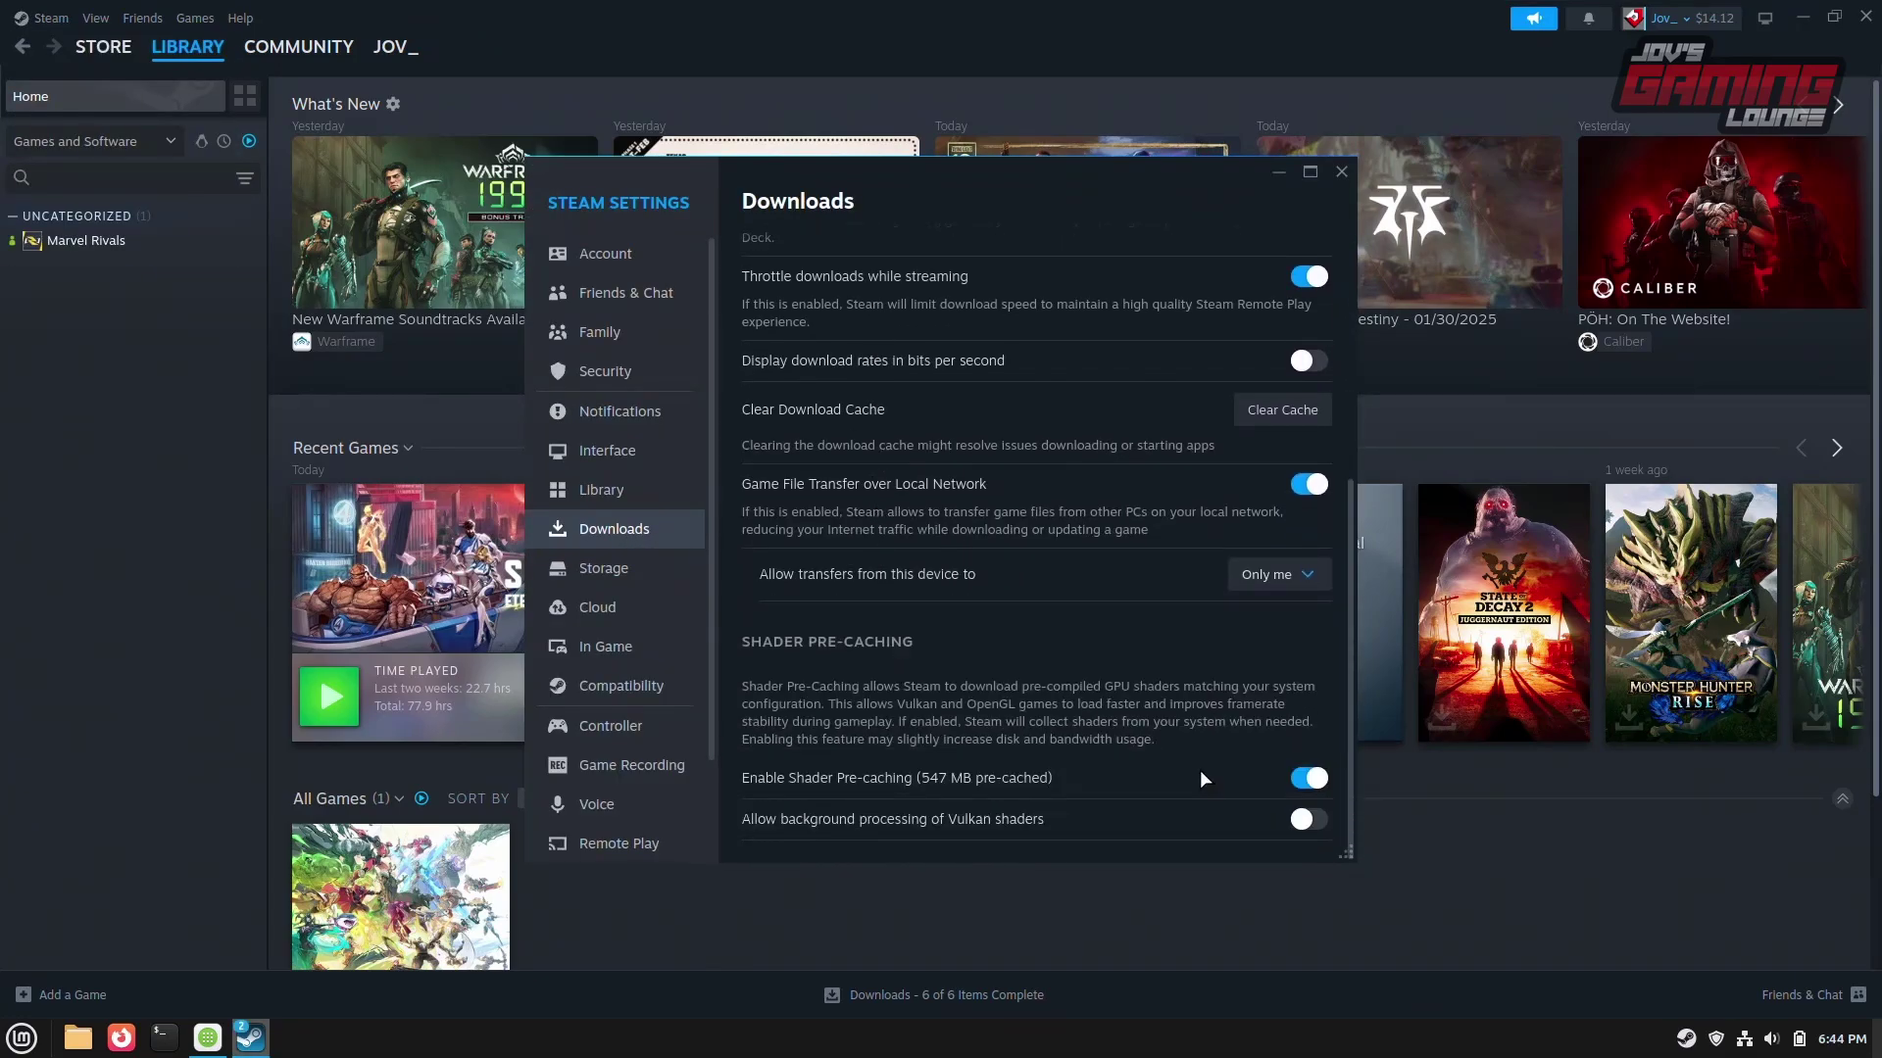
left_click(1308, 778)
left_click(1341, 172)
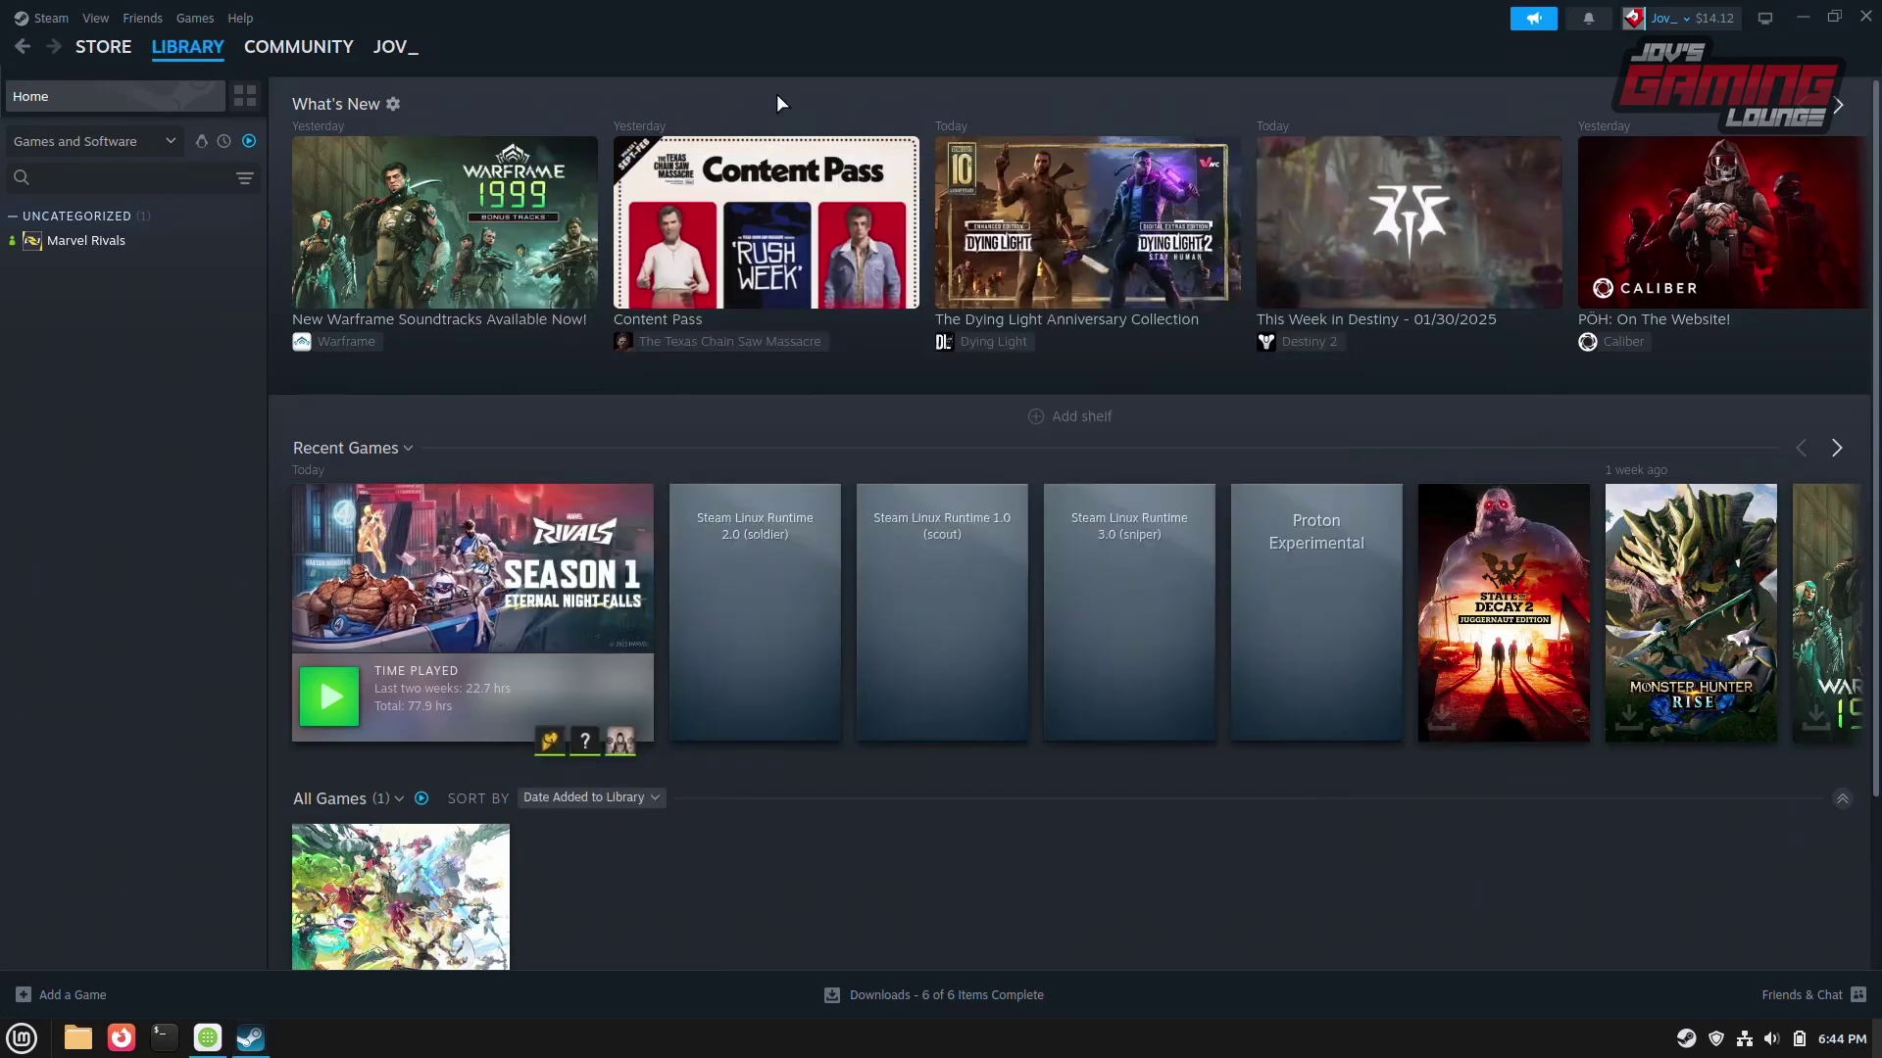
scroll(651, 870, "down", 2)
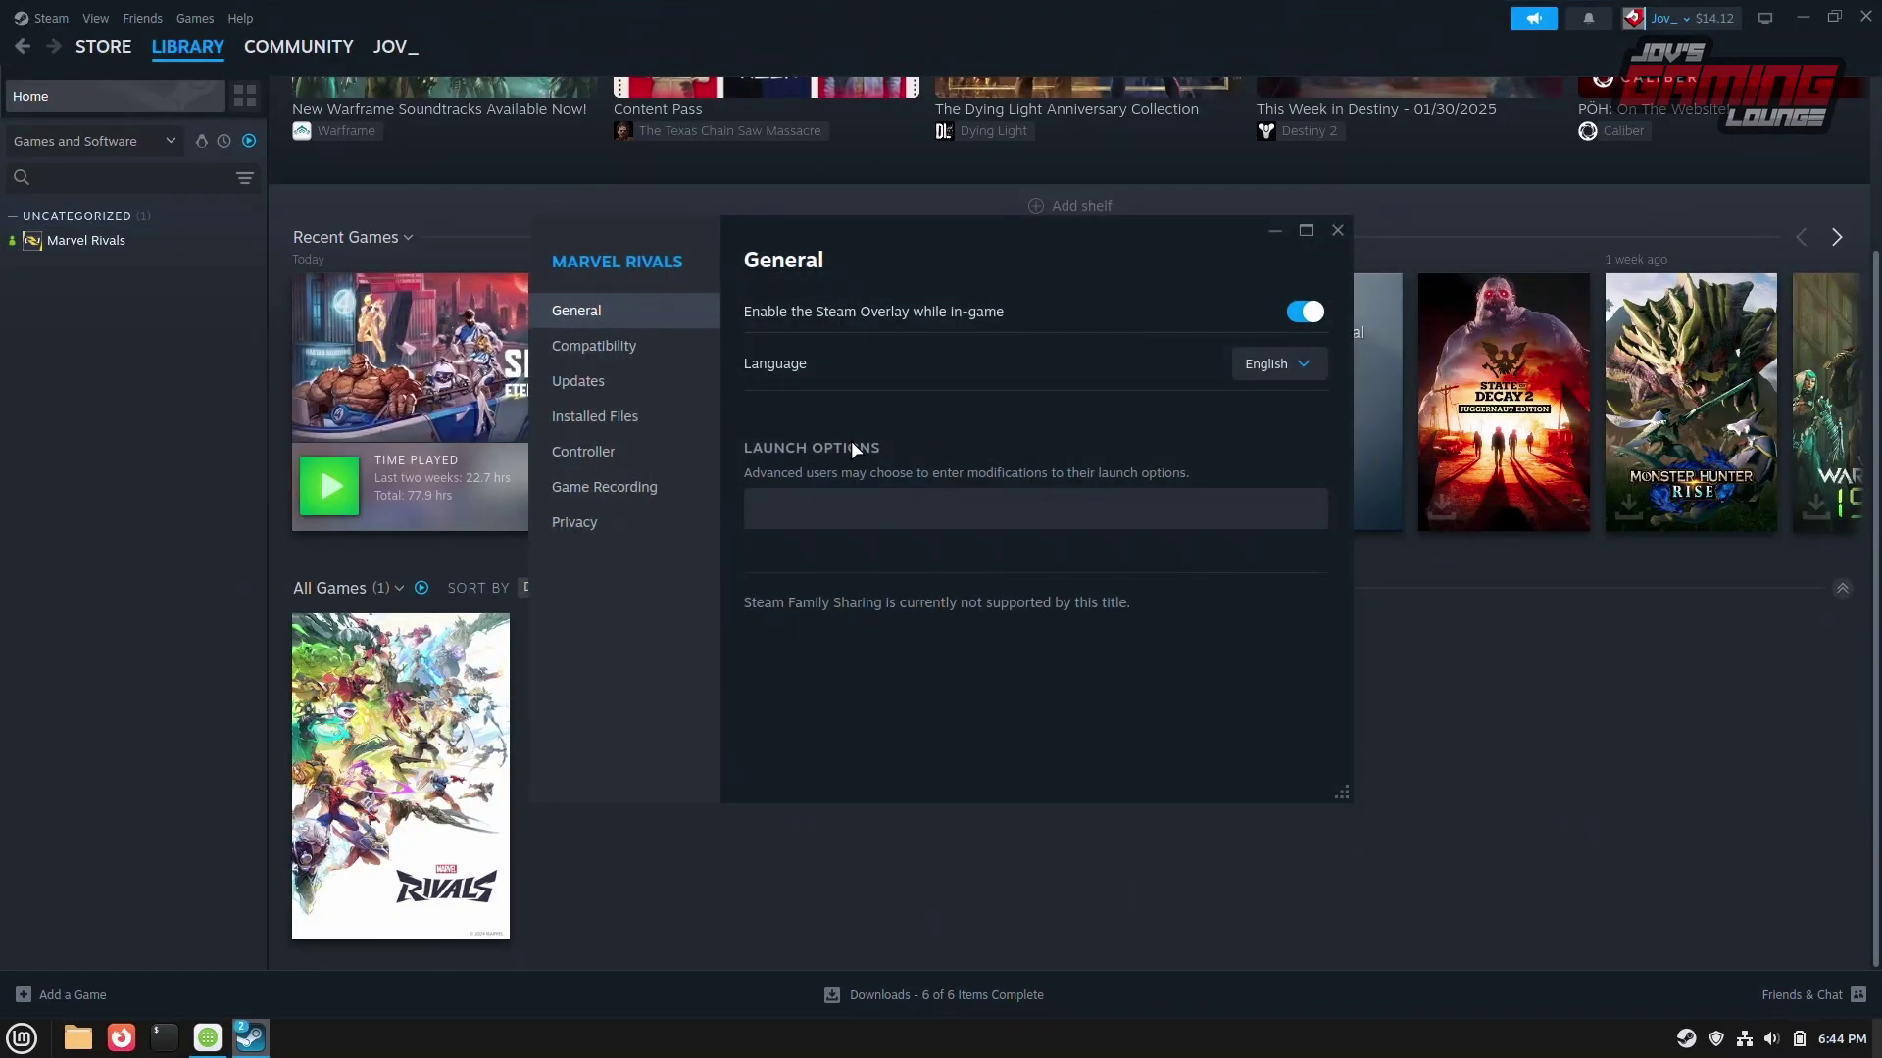
- Give Marvel Rivals the launch option 'SteamDeck=1 %command%' and force a specific Steam Play compatibility tool
left_click(915, 506)
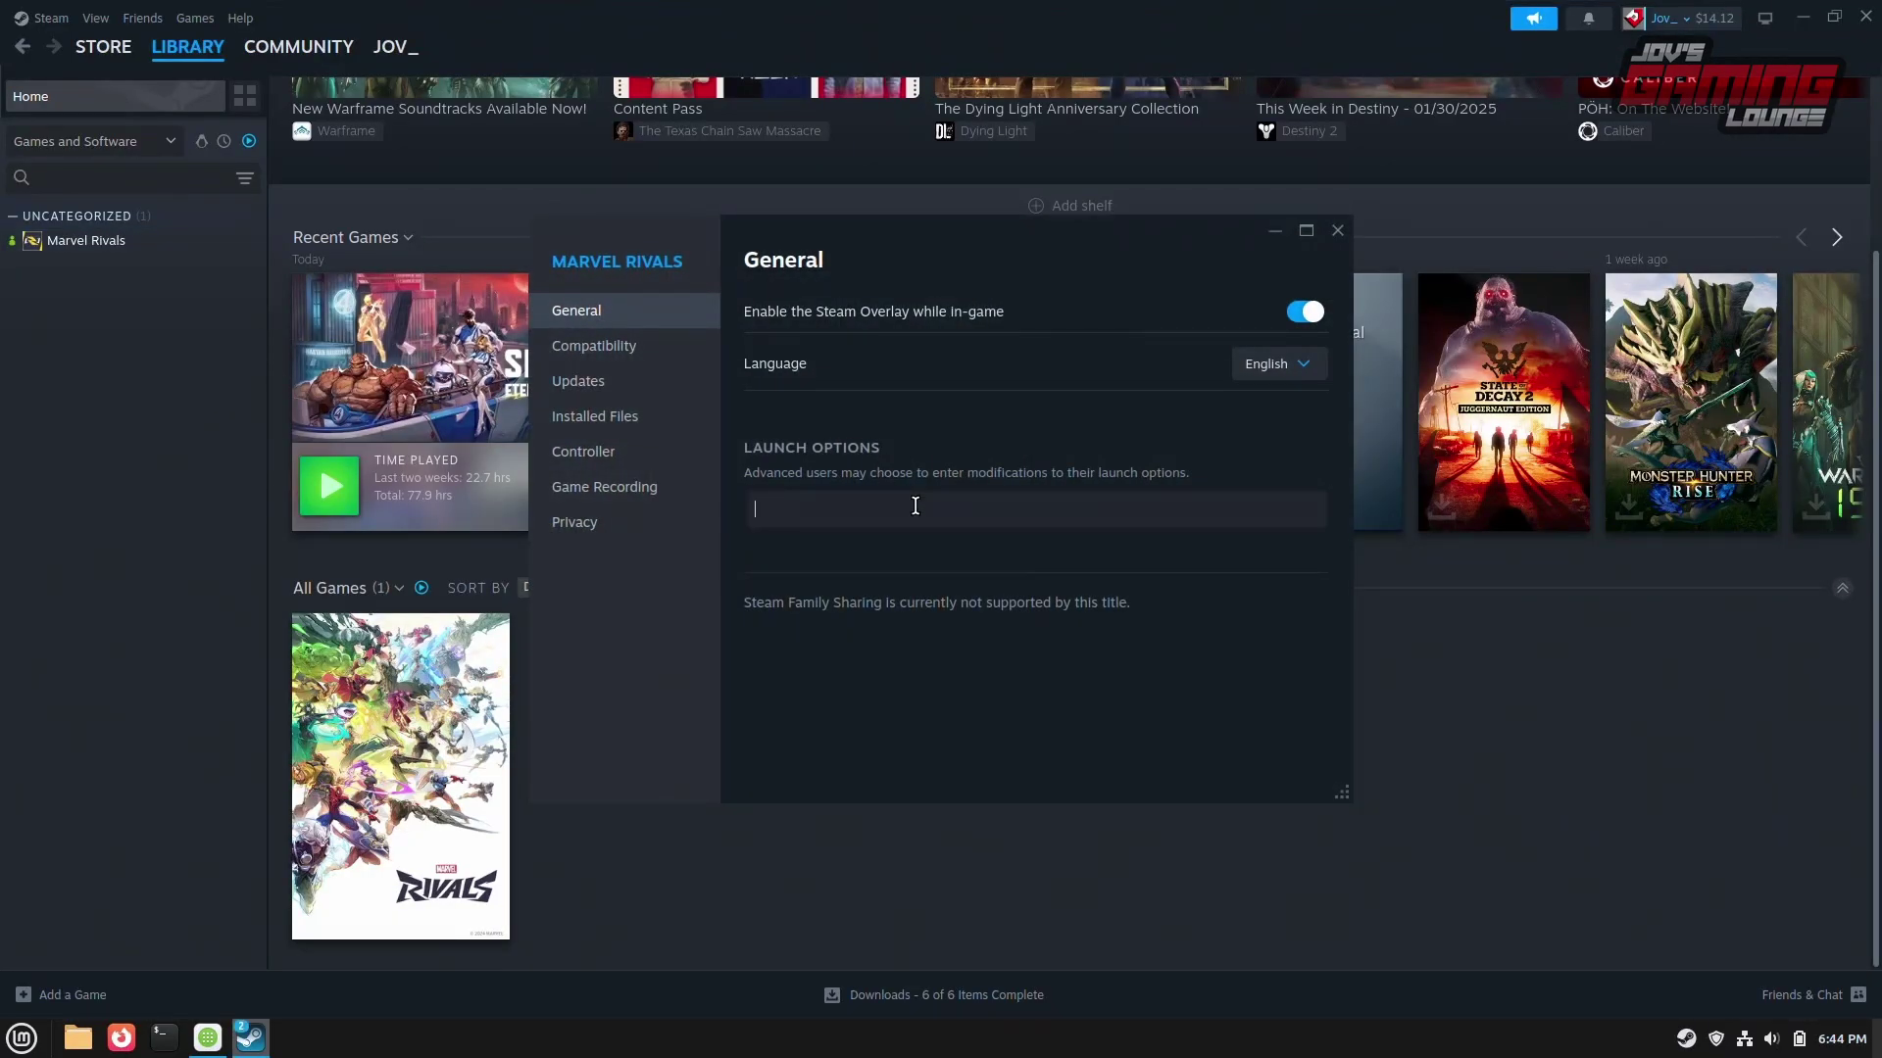
type("SteamDeck=1 %command%")
left_click(644, 358)
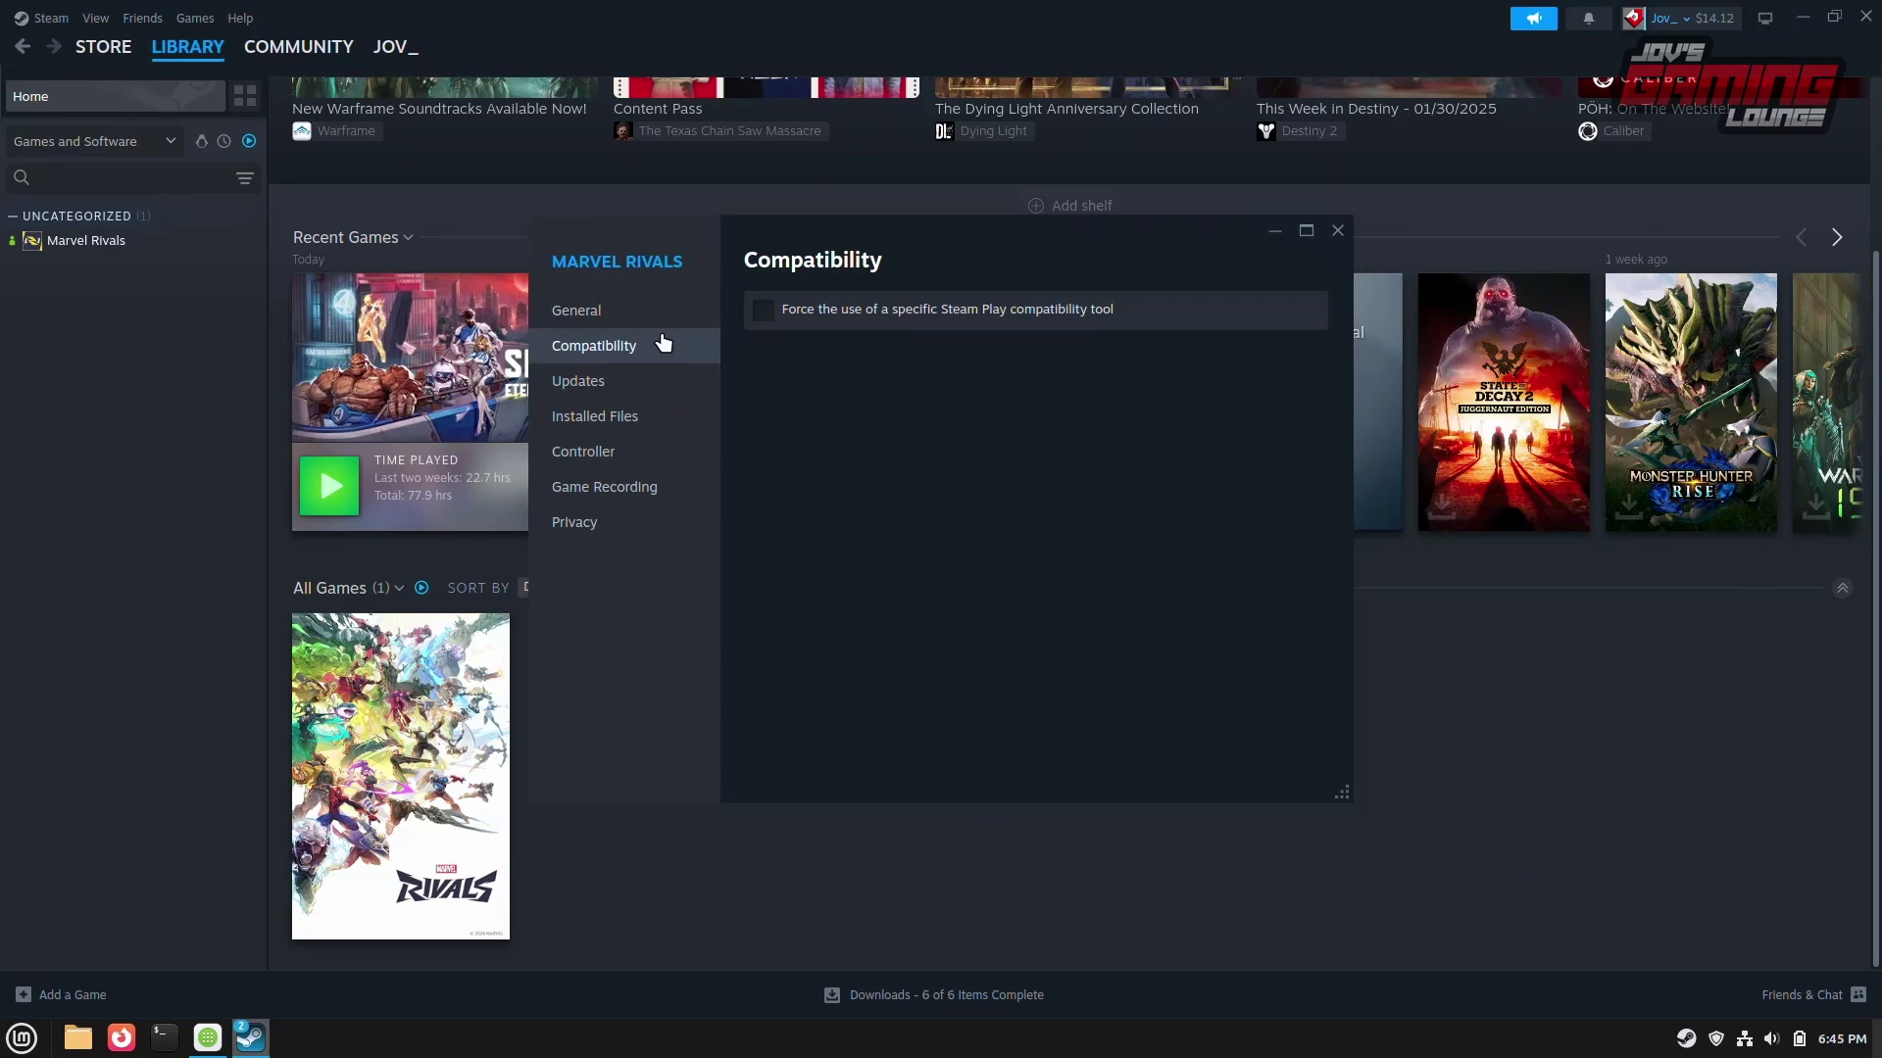
left_click(762, 310)
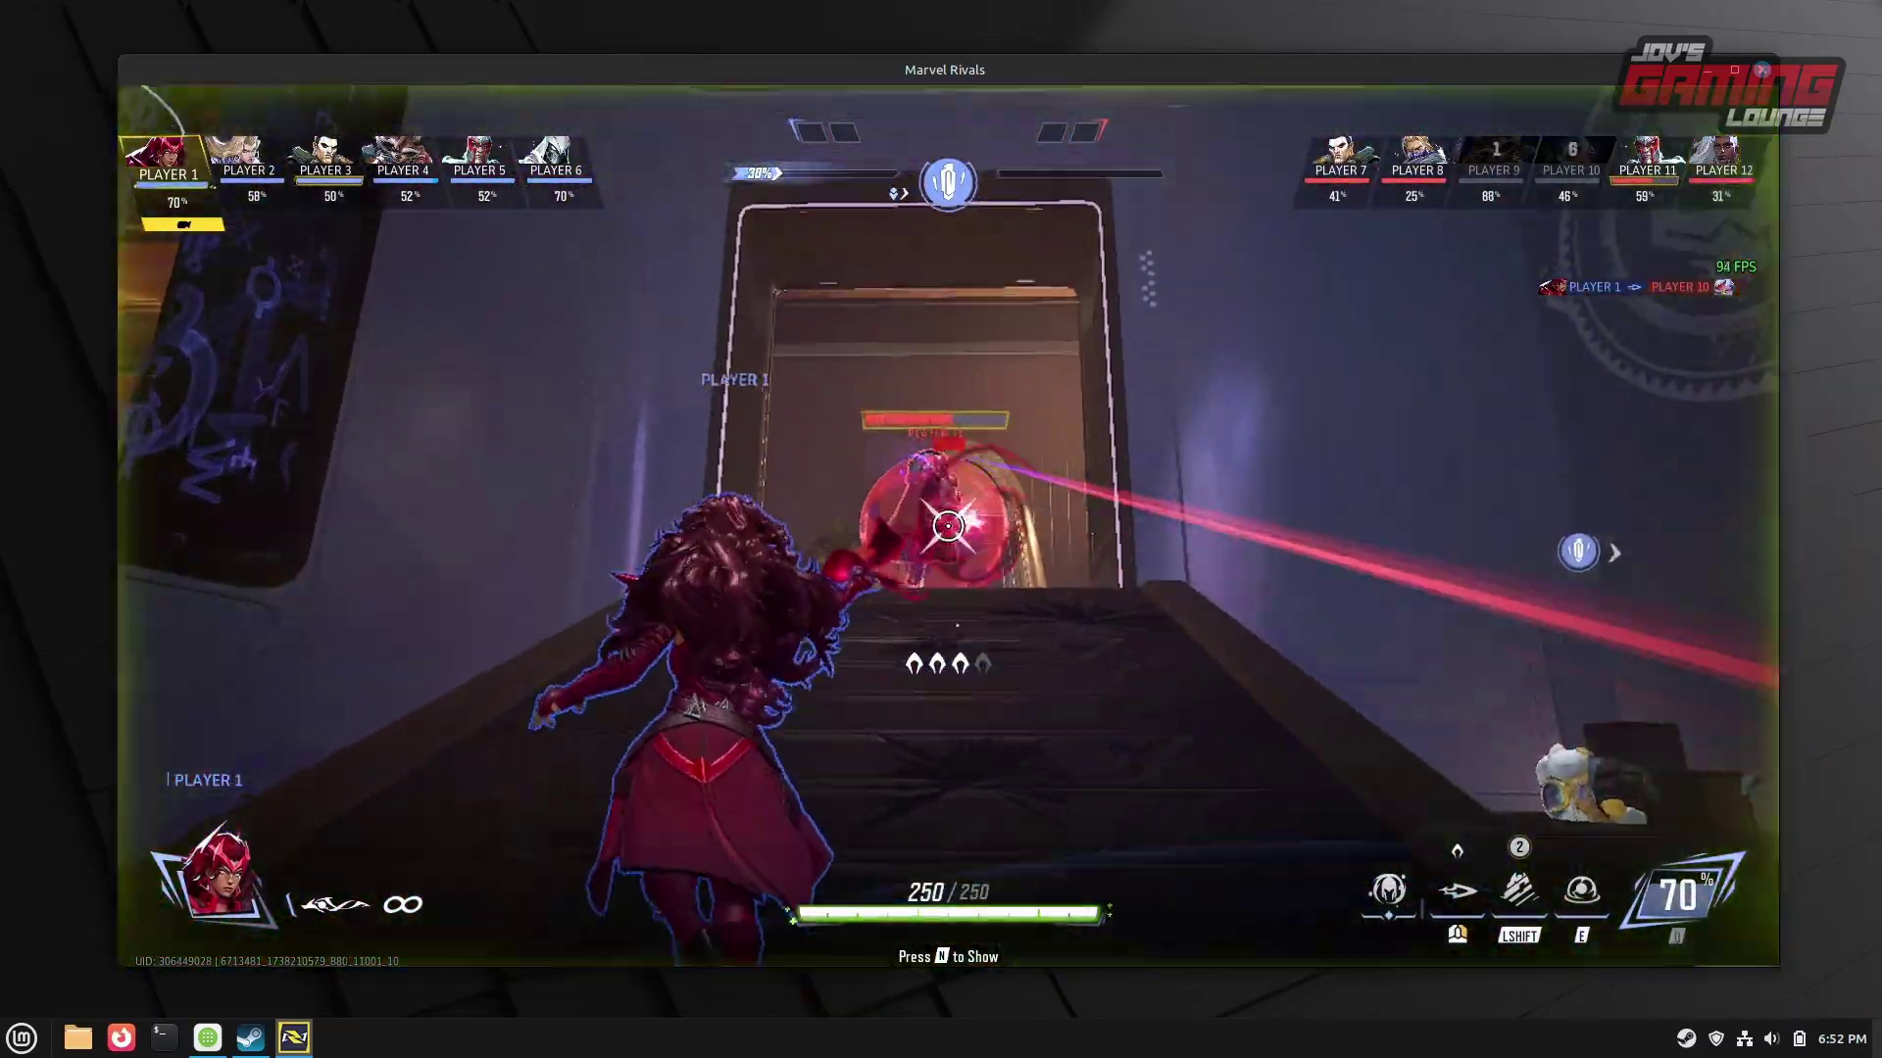
- Run neofetch in a new terminal opened over the running Marvel Rivals match
key("ctrl+alt+t")
type("neo")
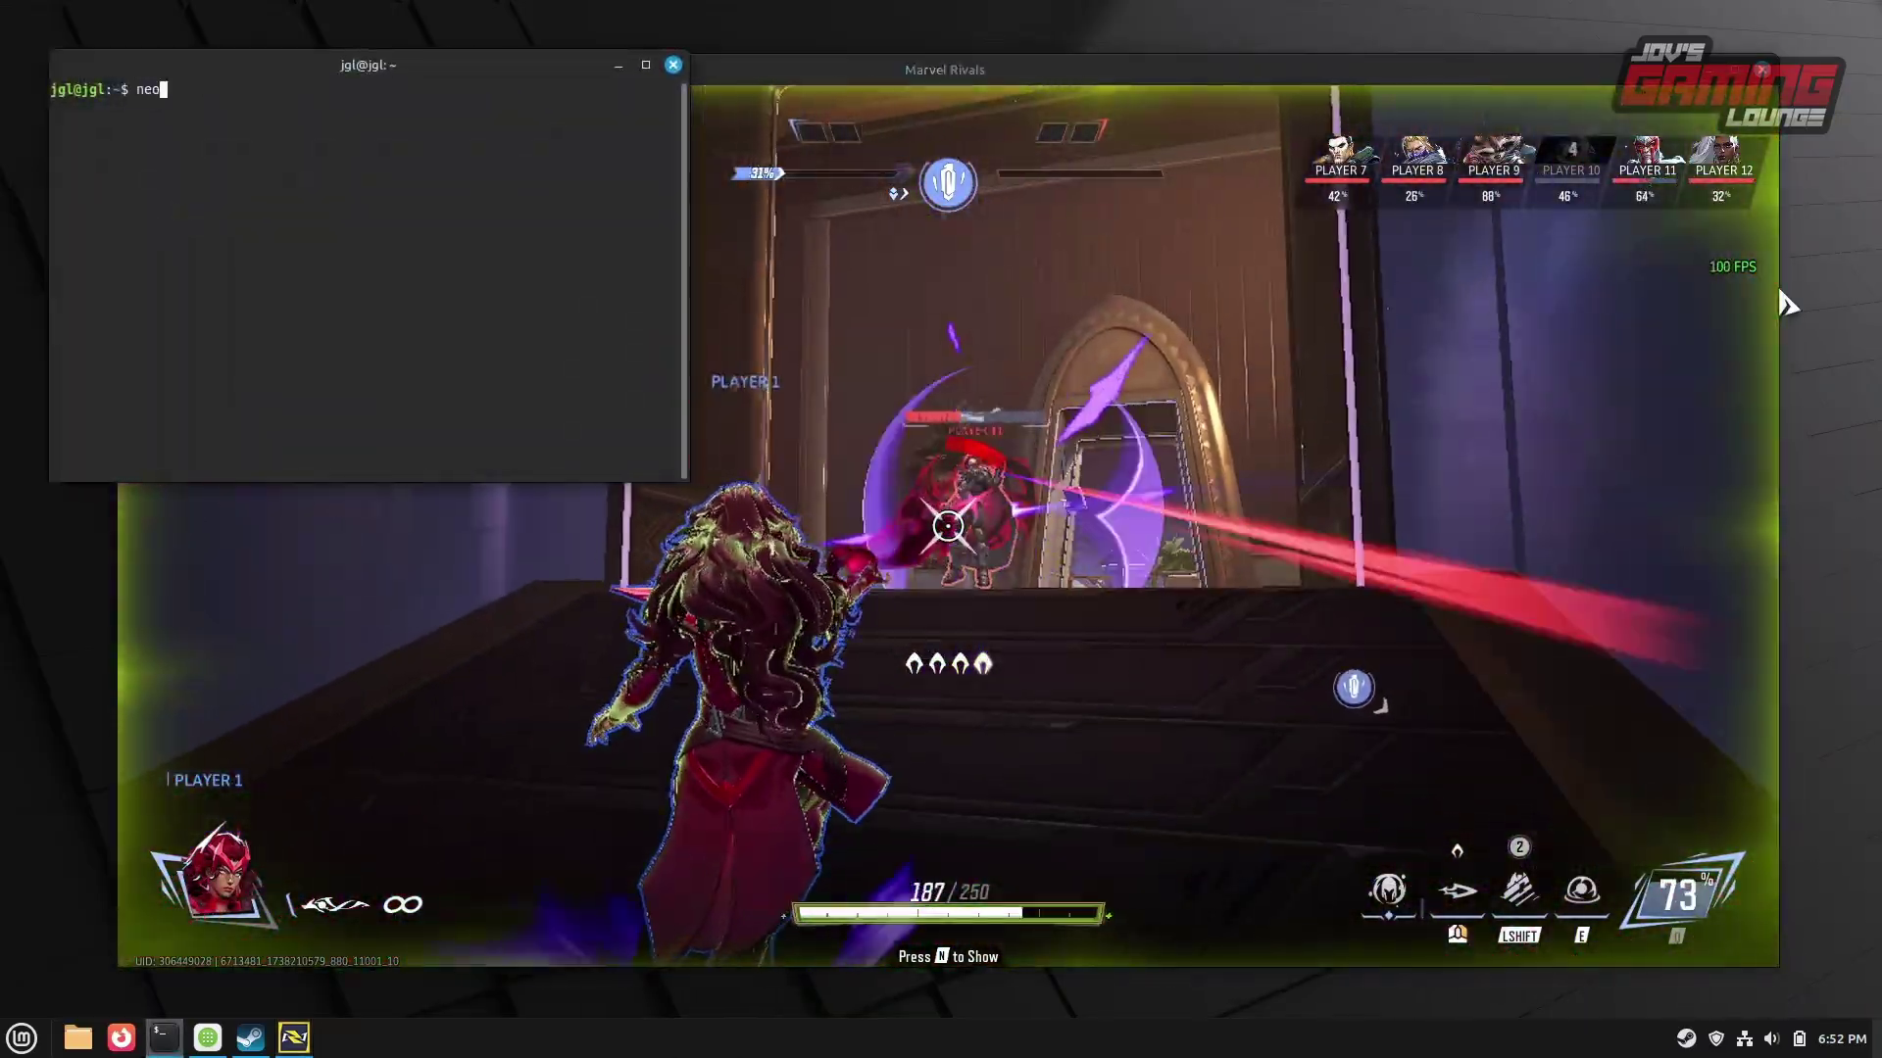
type("fetch")
key("Return")
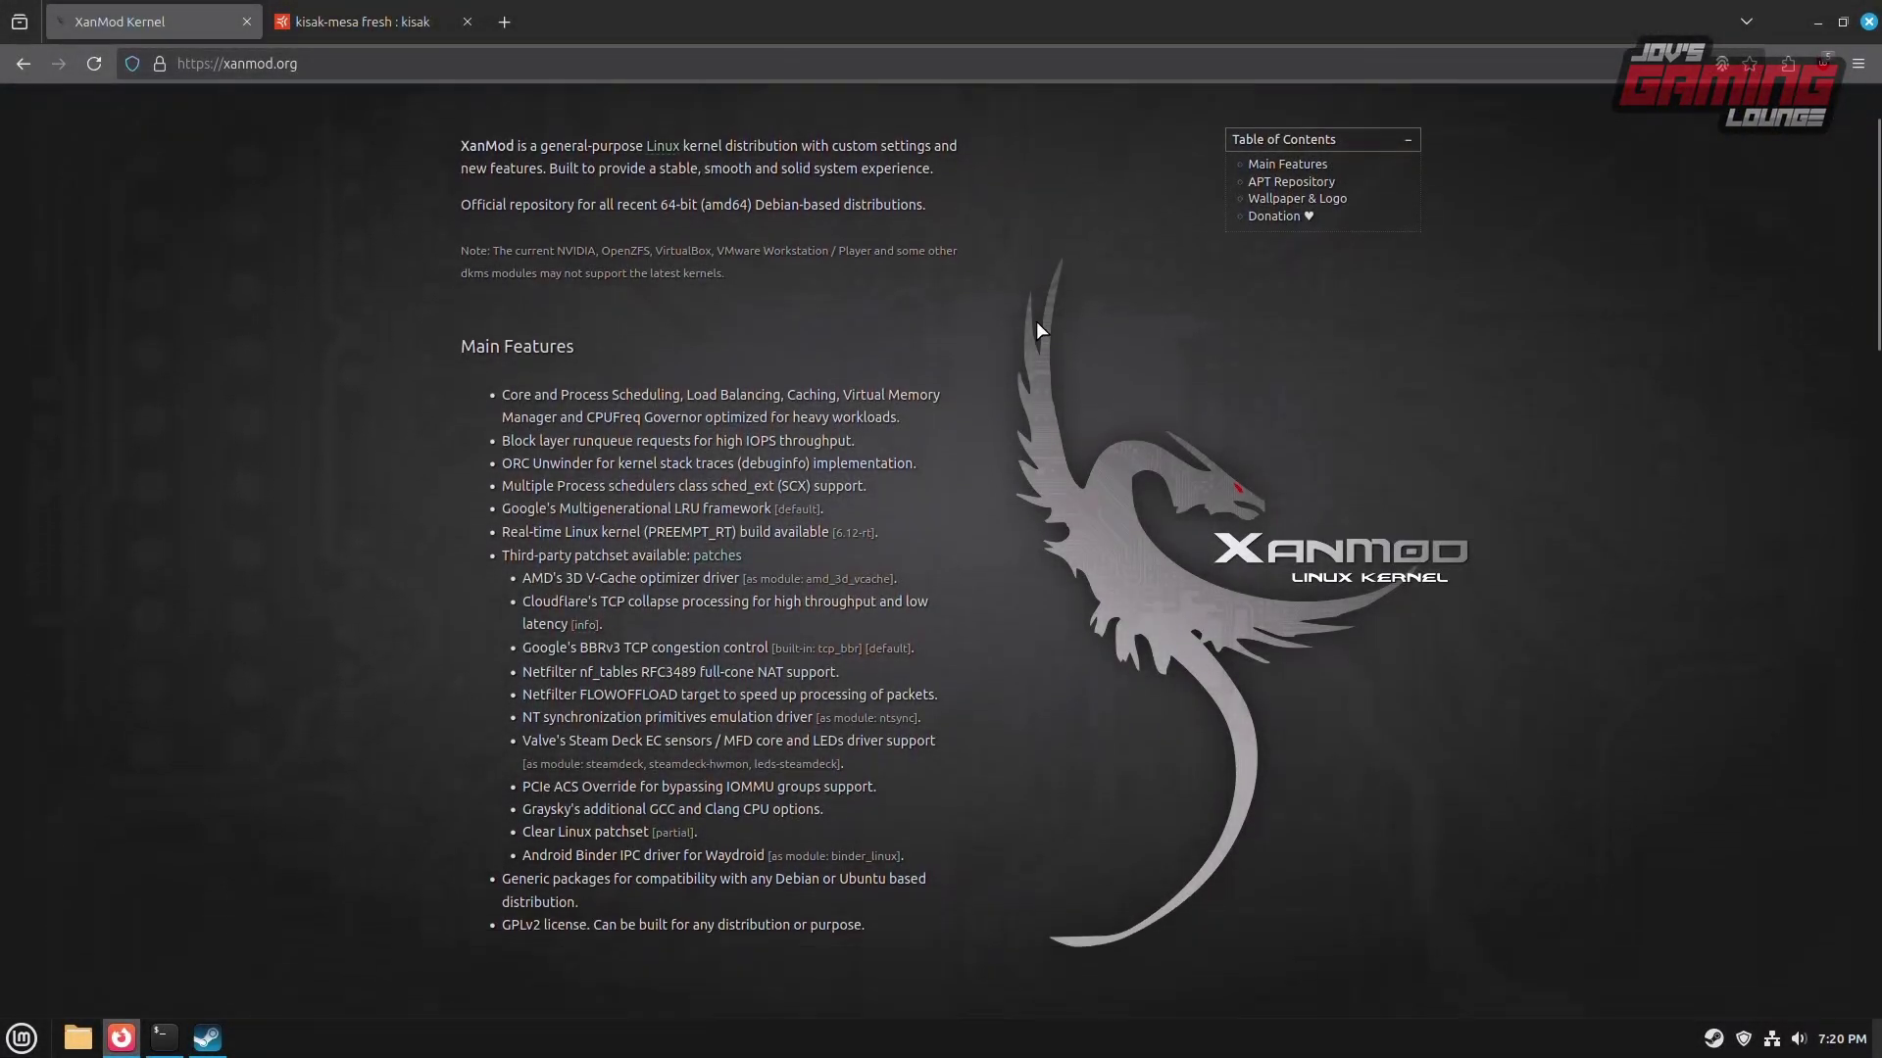
- Scroll xanmod.org to its psABI CPU-level table and raise the neofetch terminal alongside it
scroll(1048, 343, "down", 10)
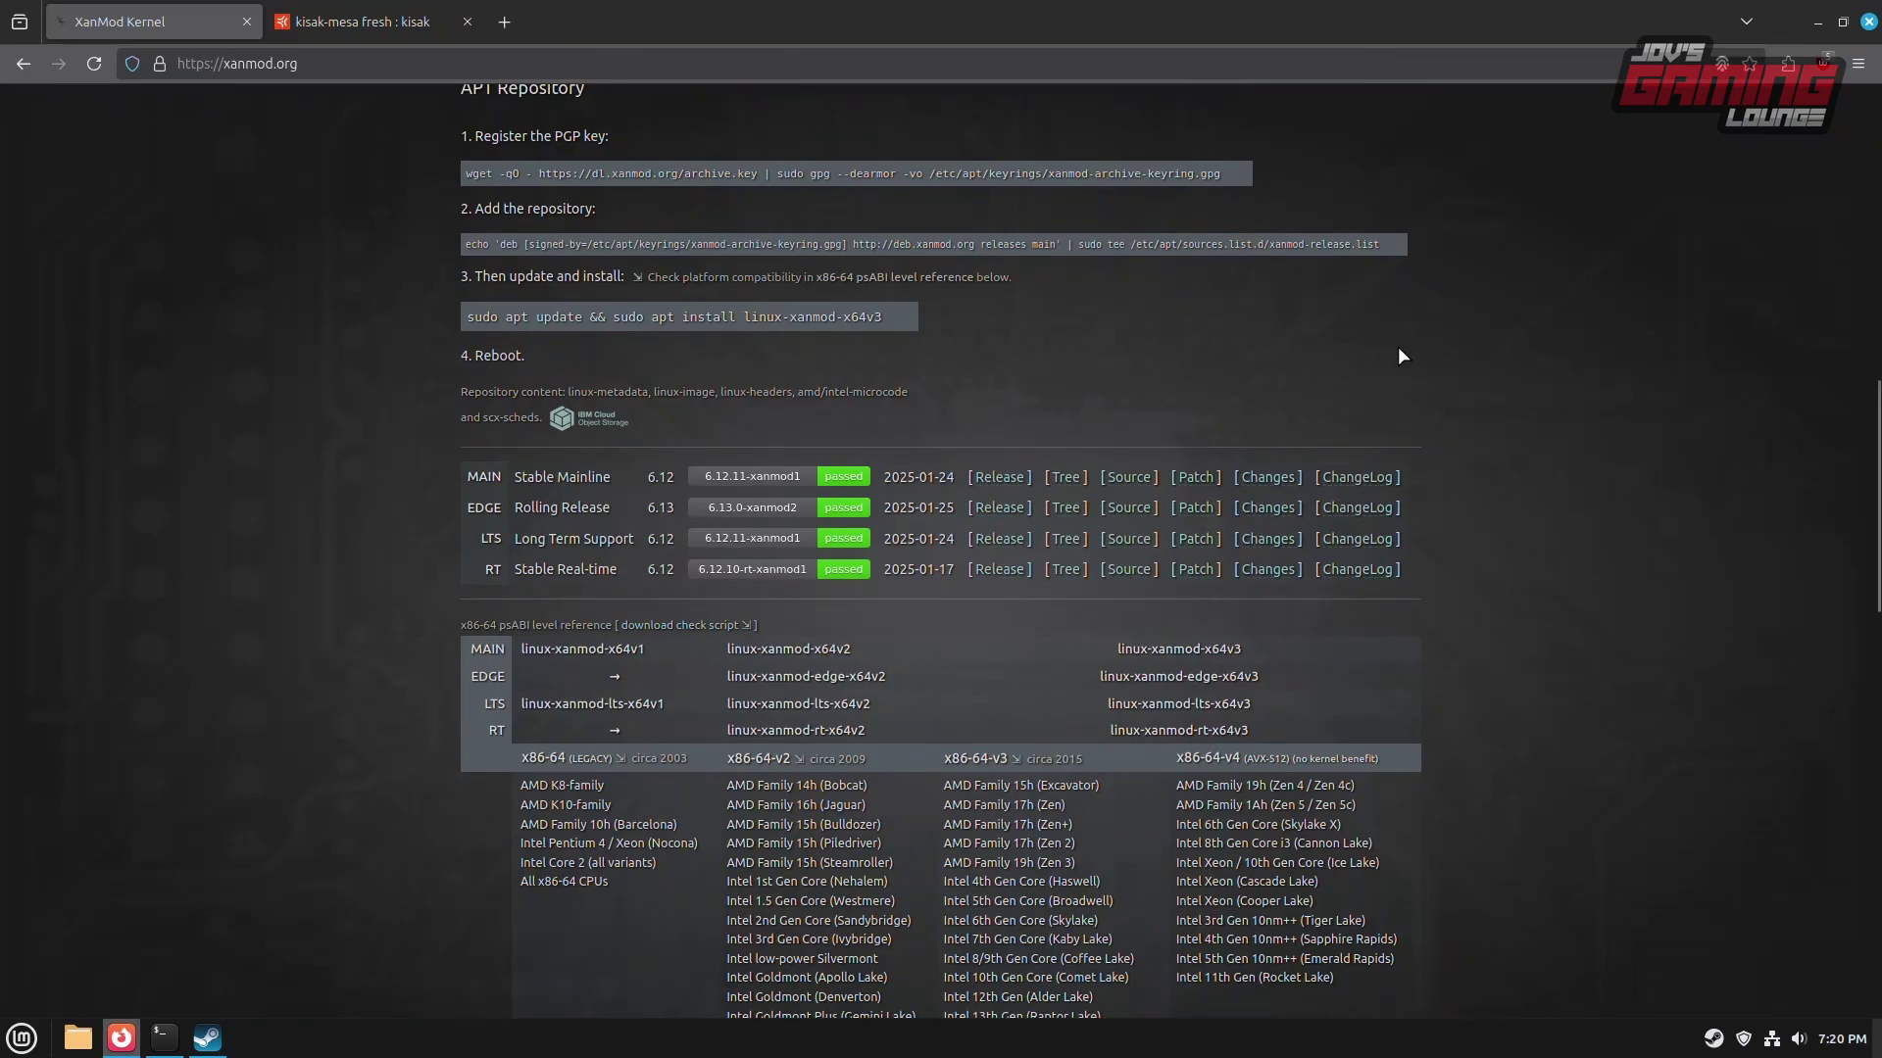
scroll(1521, 360, "down", 3)
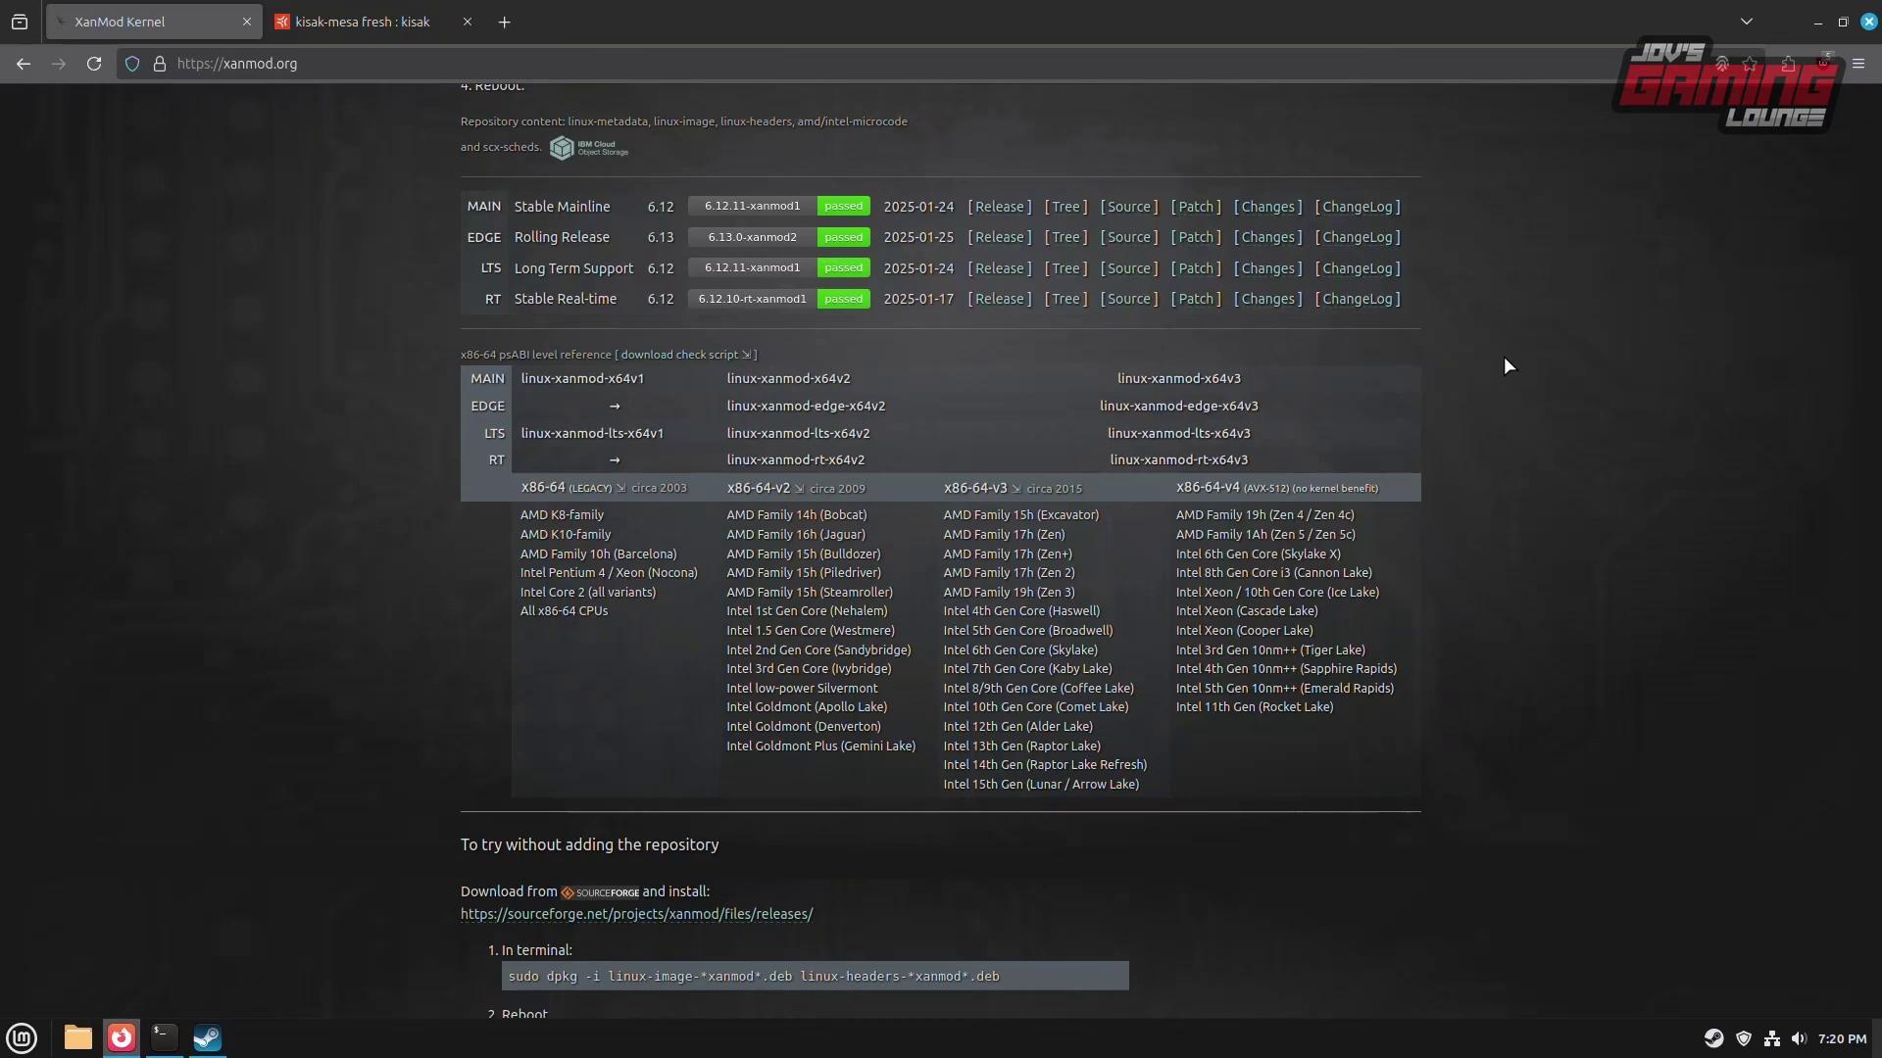
left_click(164, 1038)
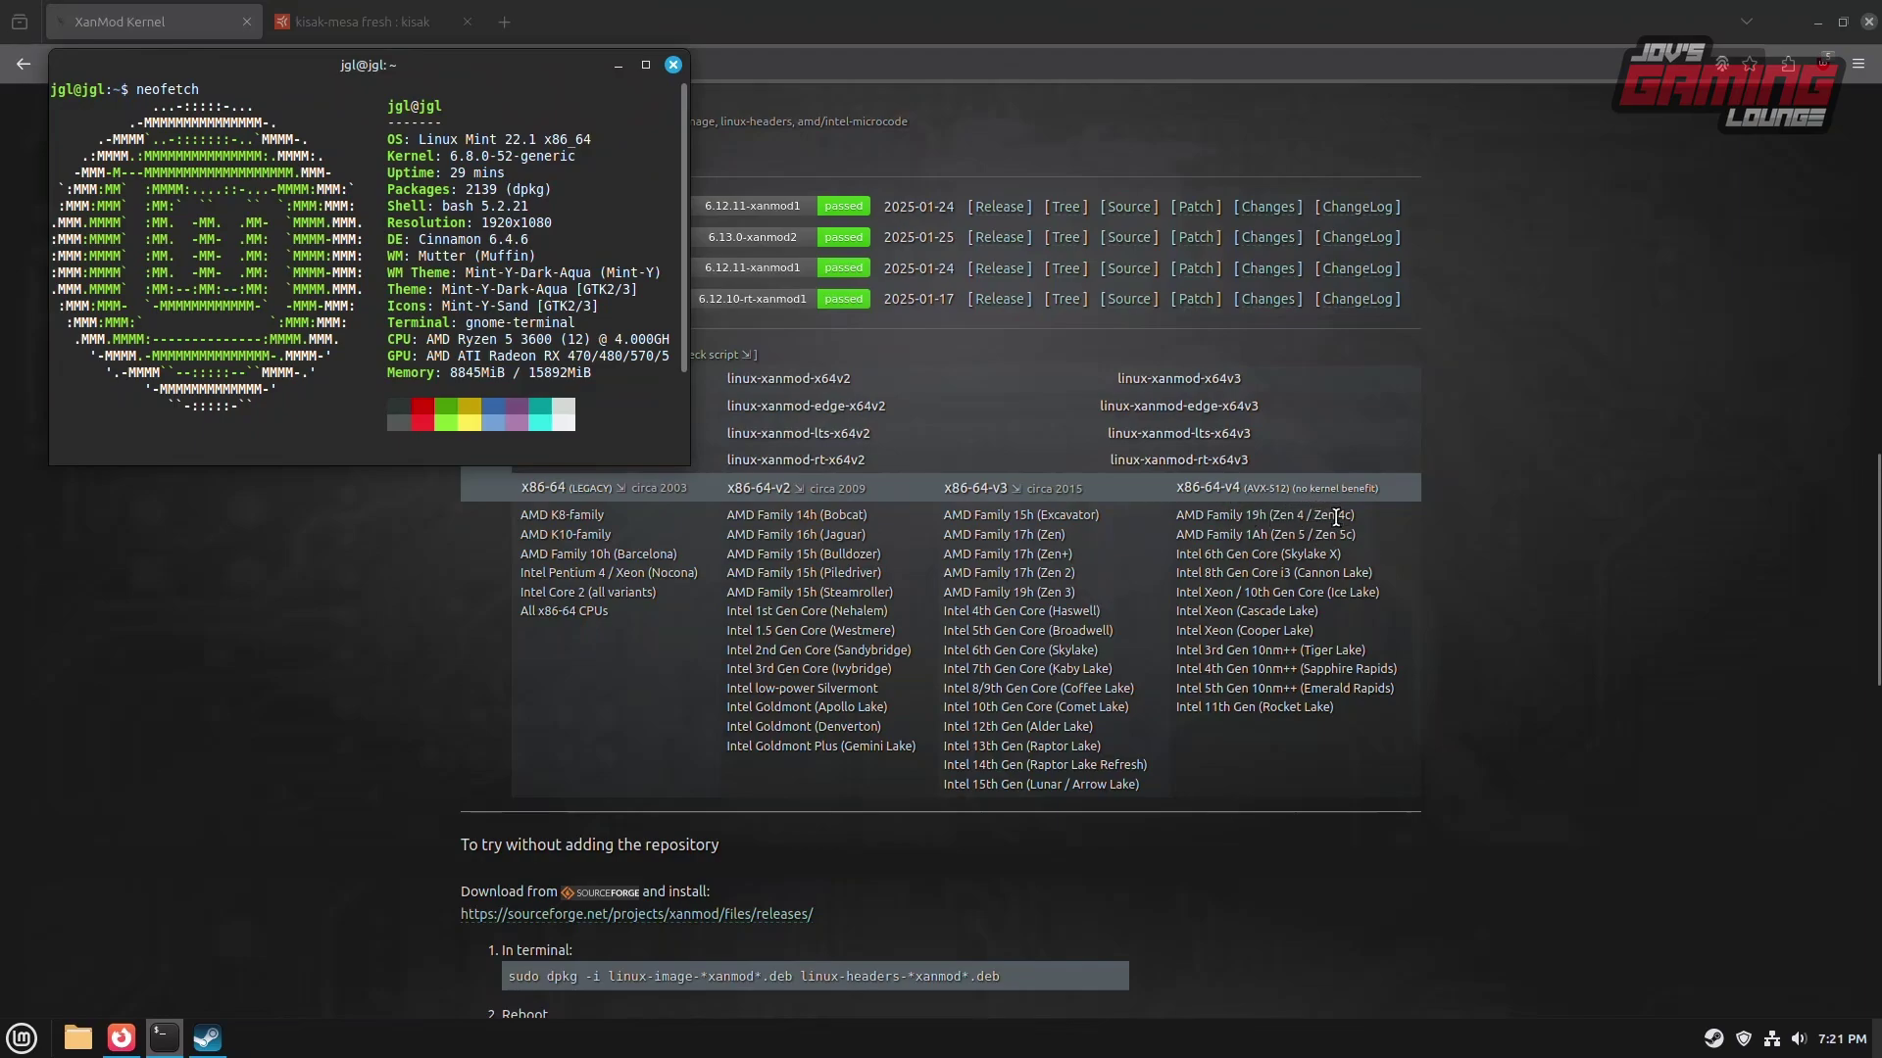
- Search Google for 'ryzen 5 3600' and open its TechPowerUp specs page
left_click(1105, 594)
key("ctrl+t")
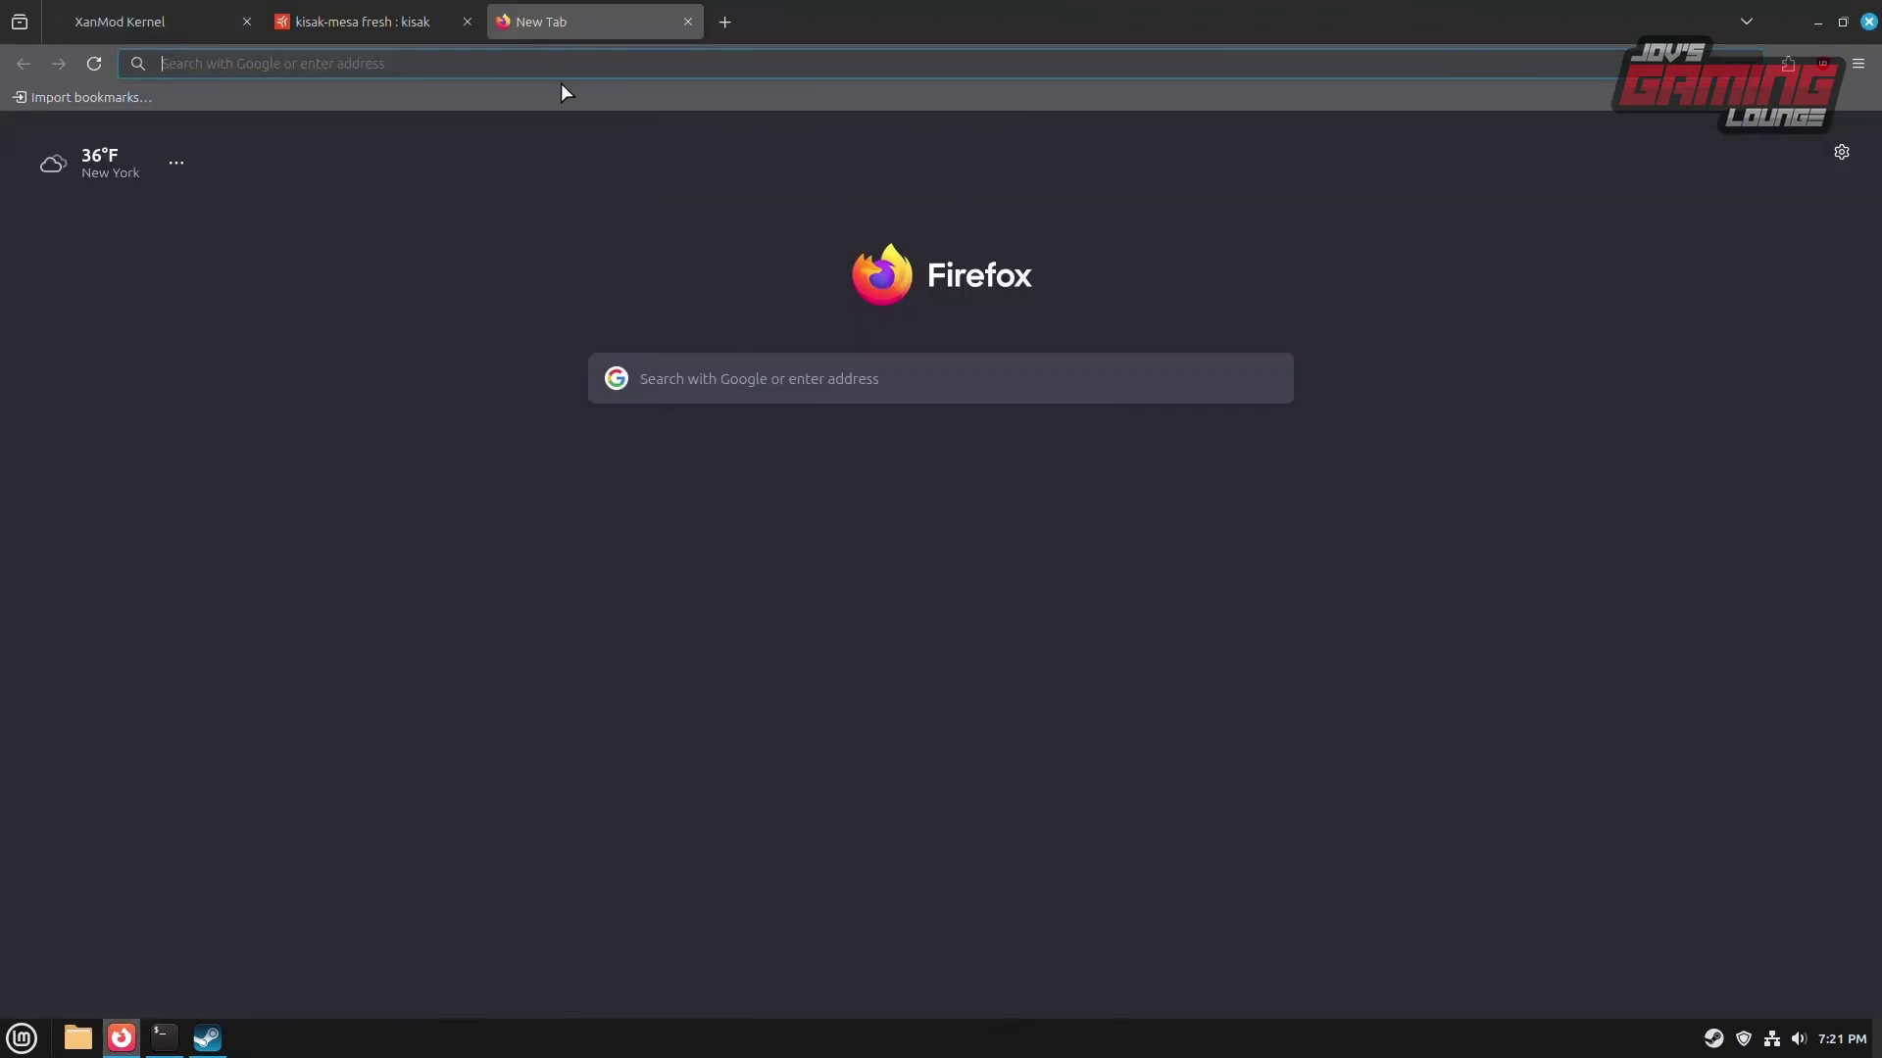
type("ryzen")
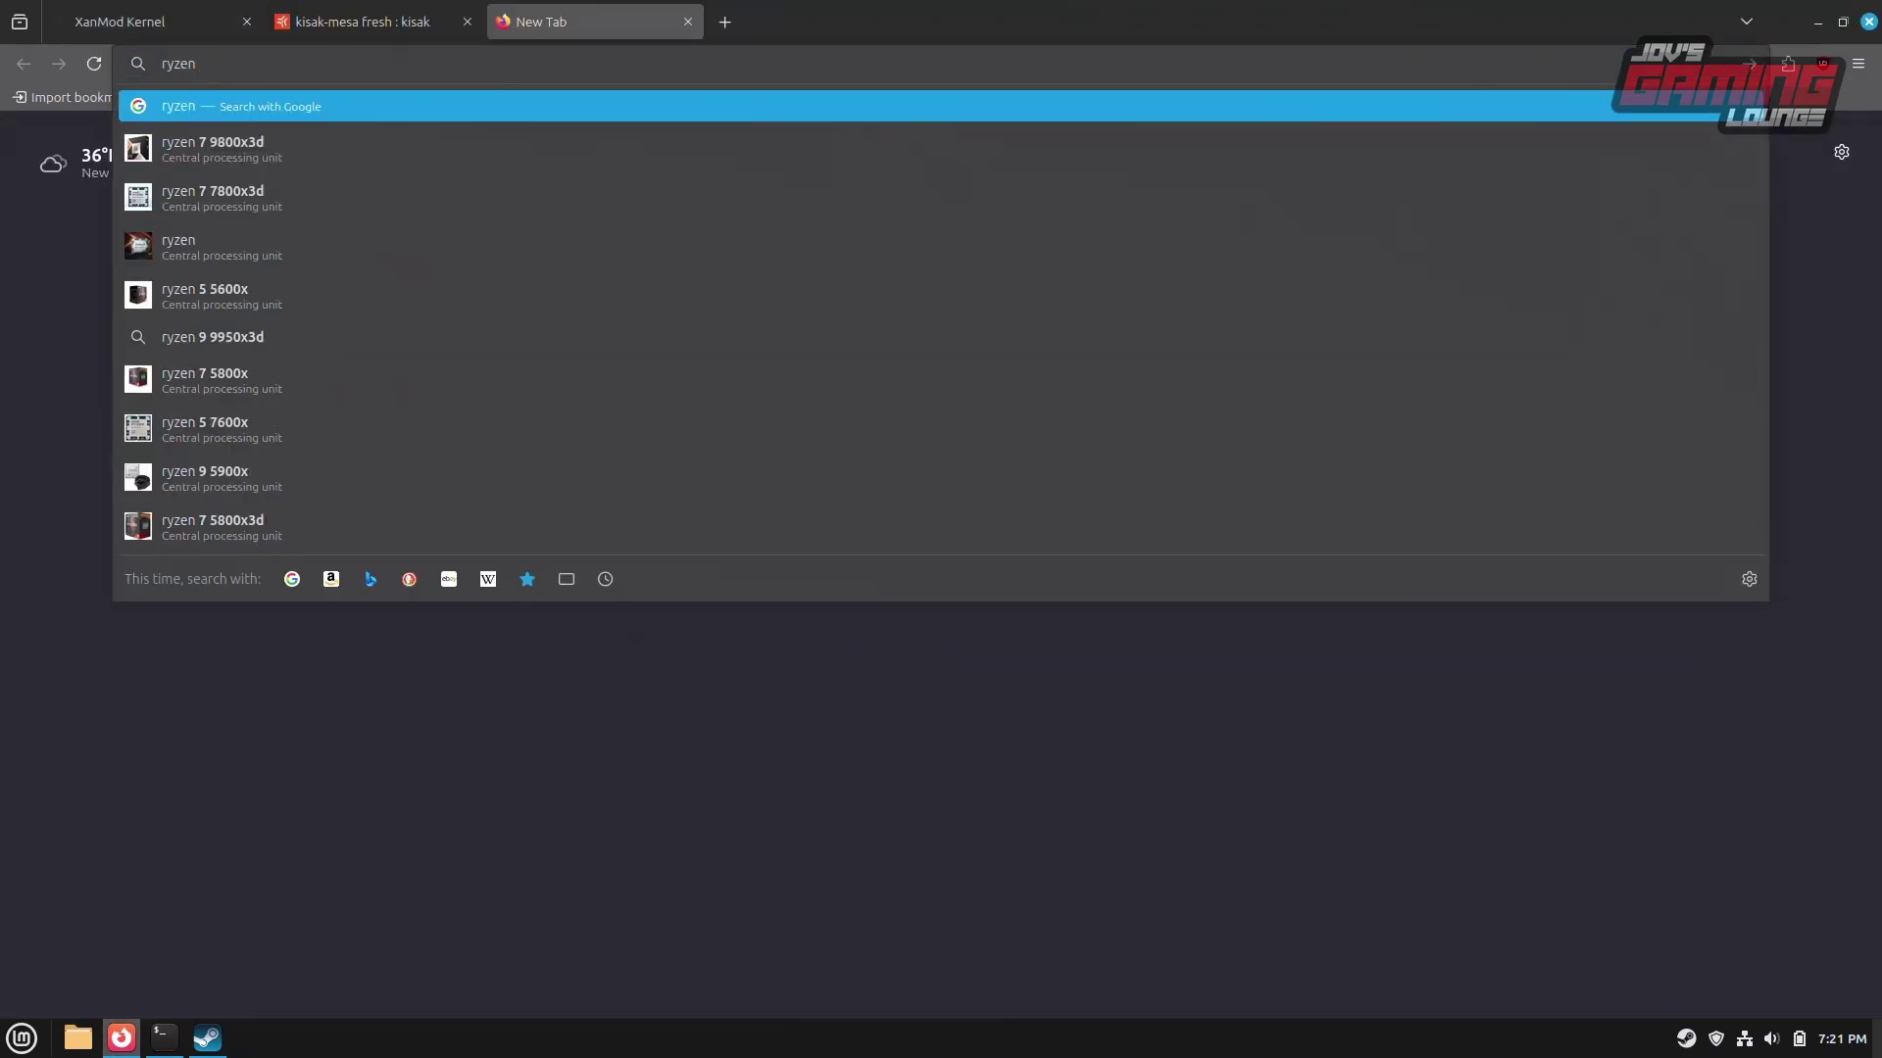
type(" 5 3600")
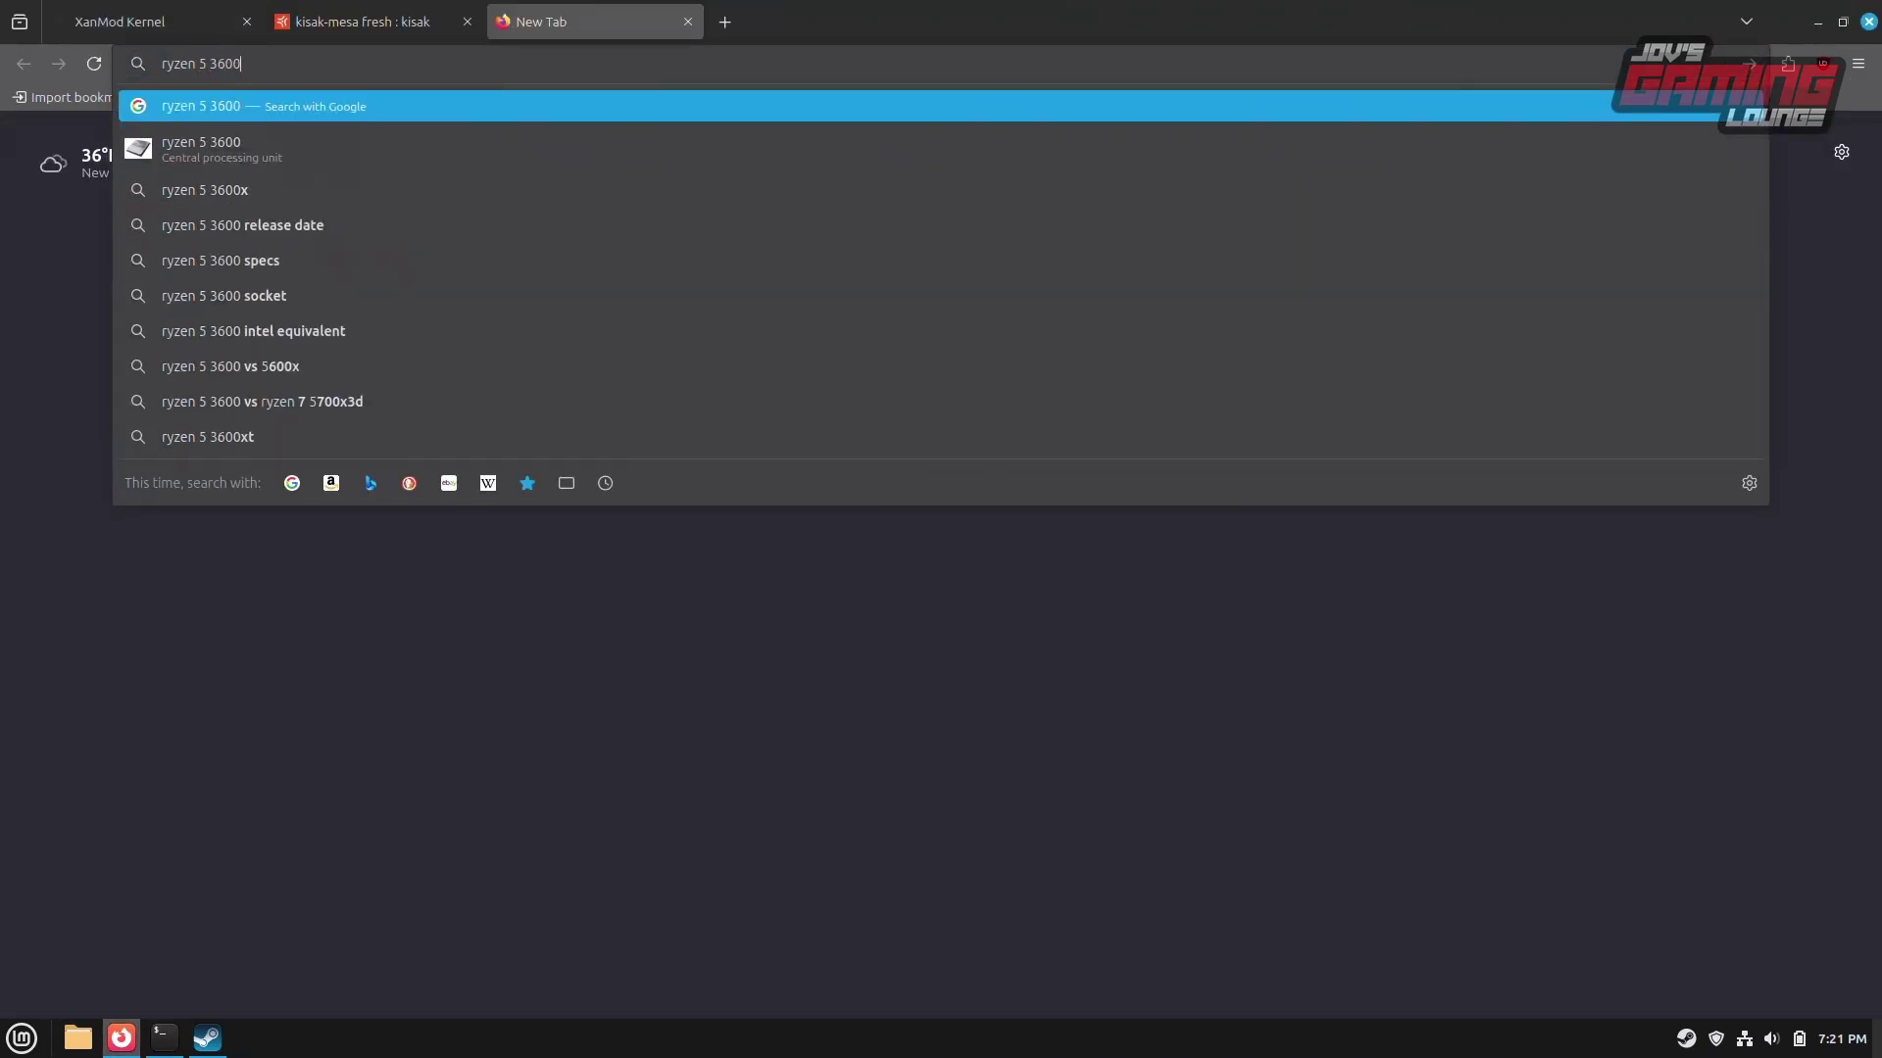
key("Return")
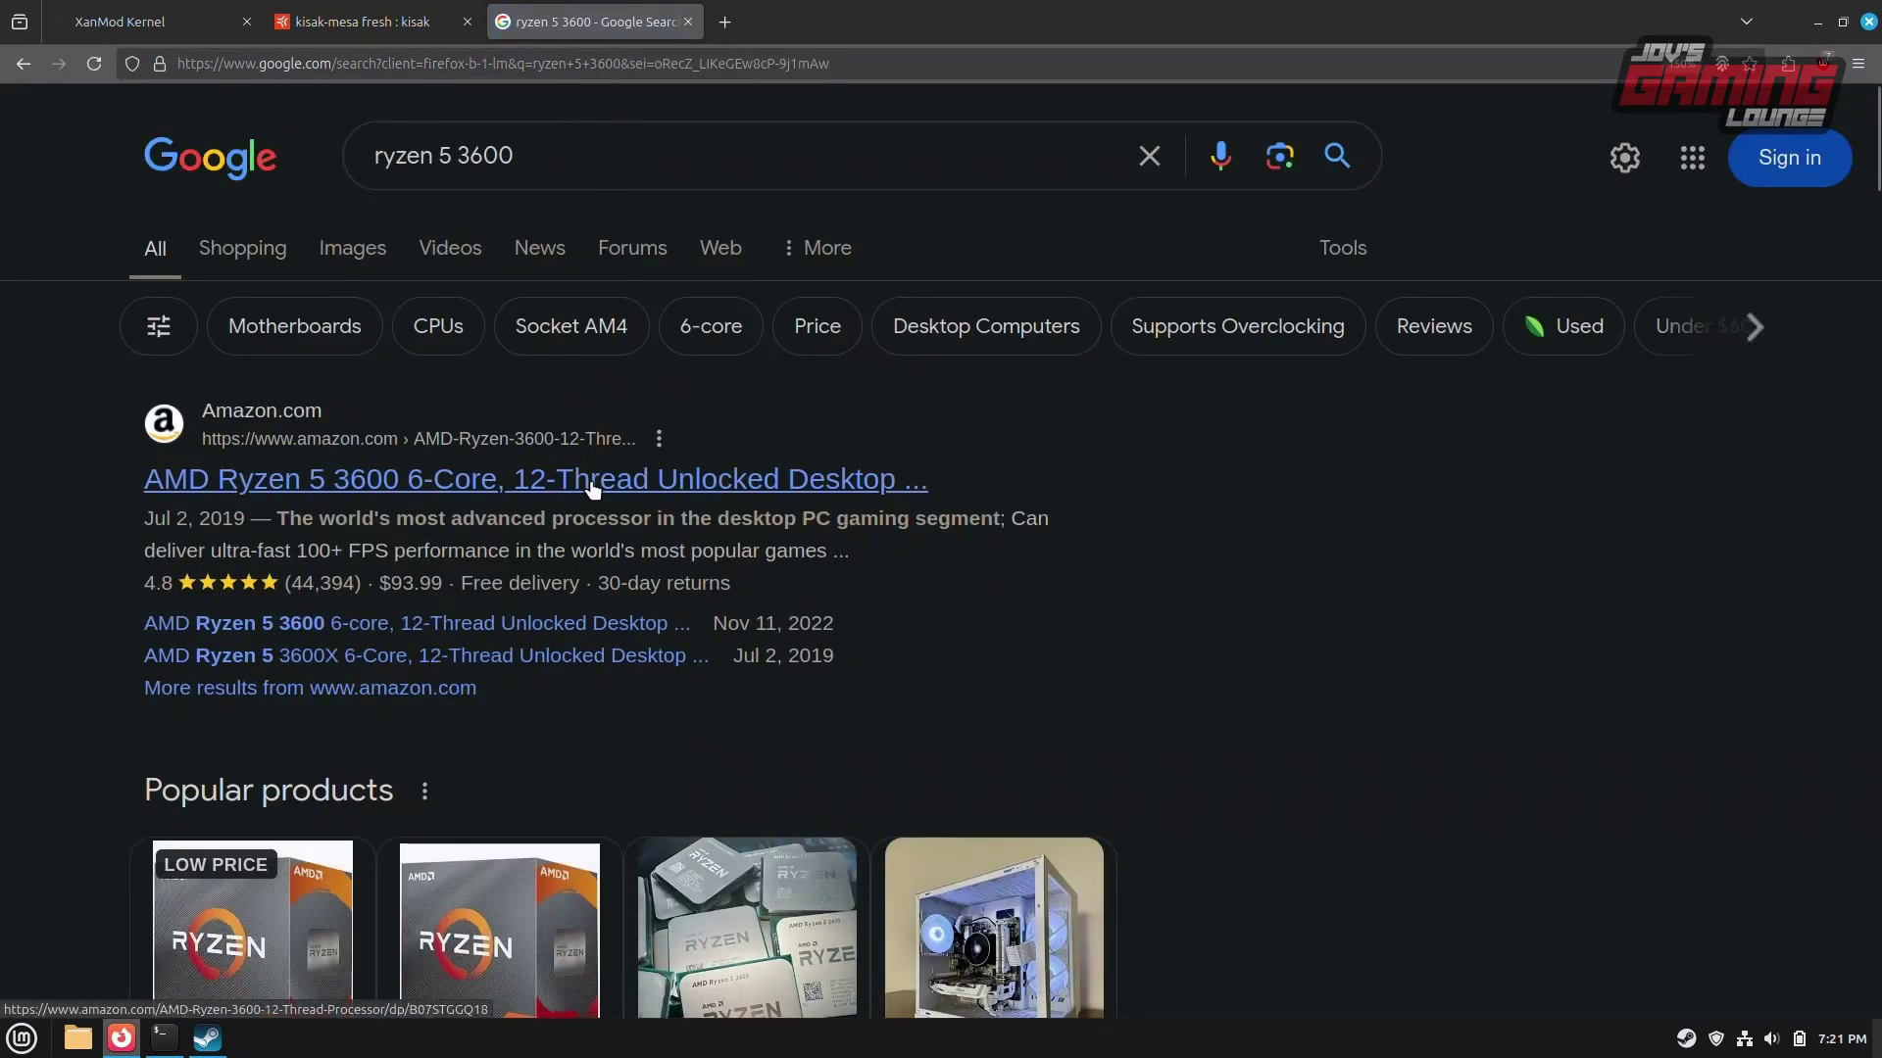
scroll(601, 483, "down", 7)
scroll(604, 511, "down", 15)
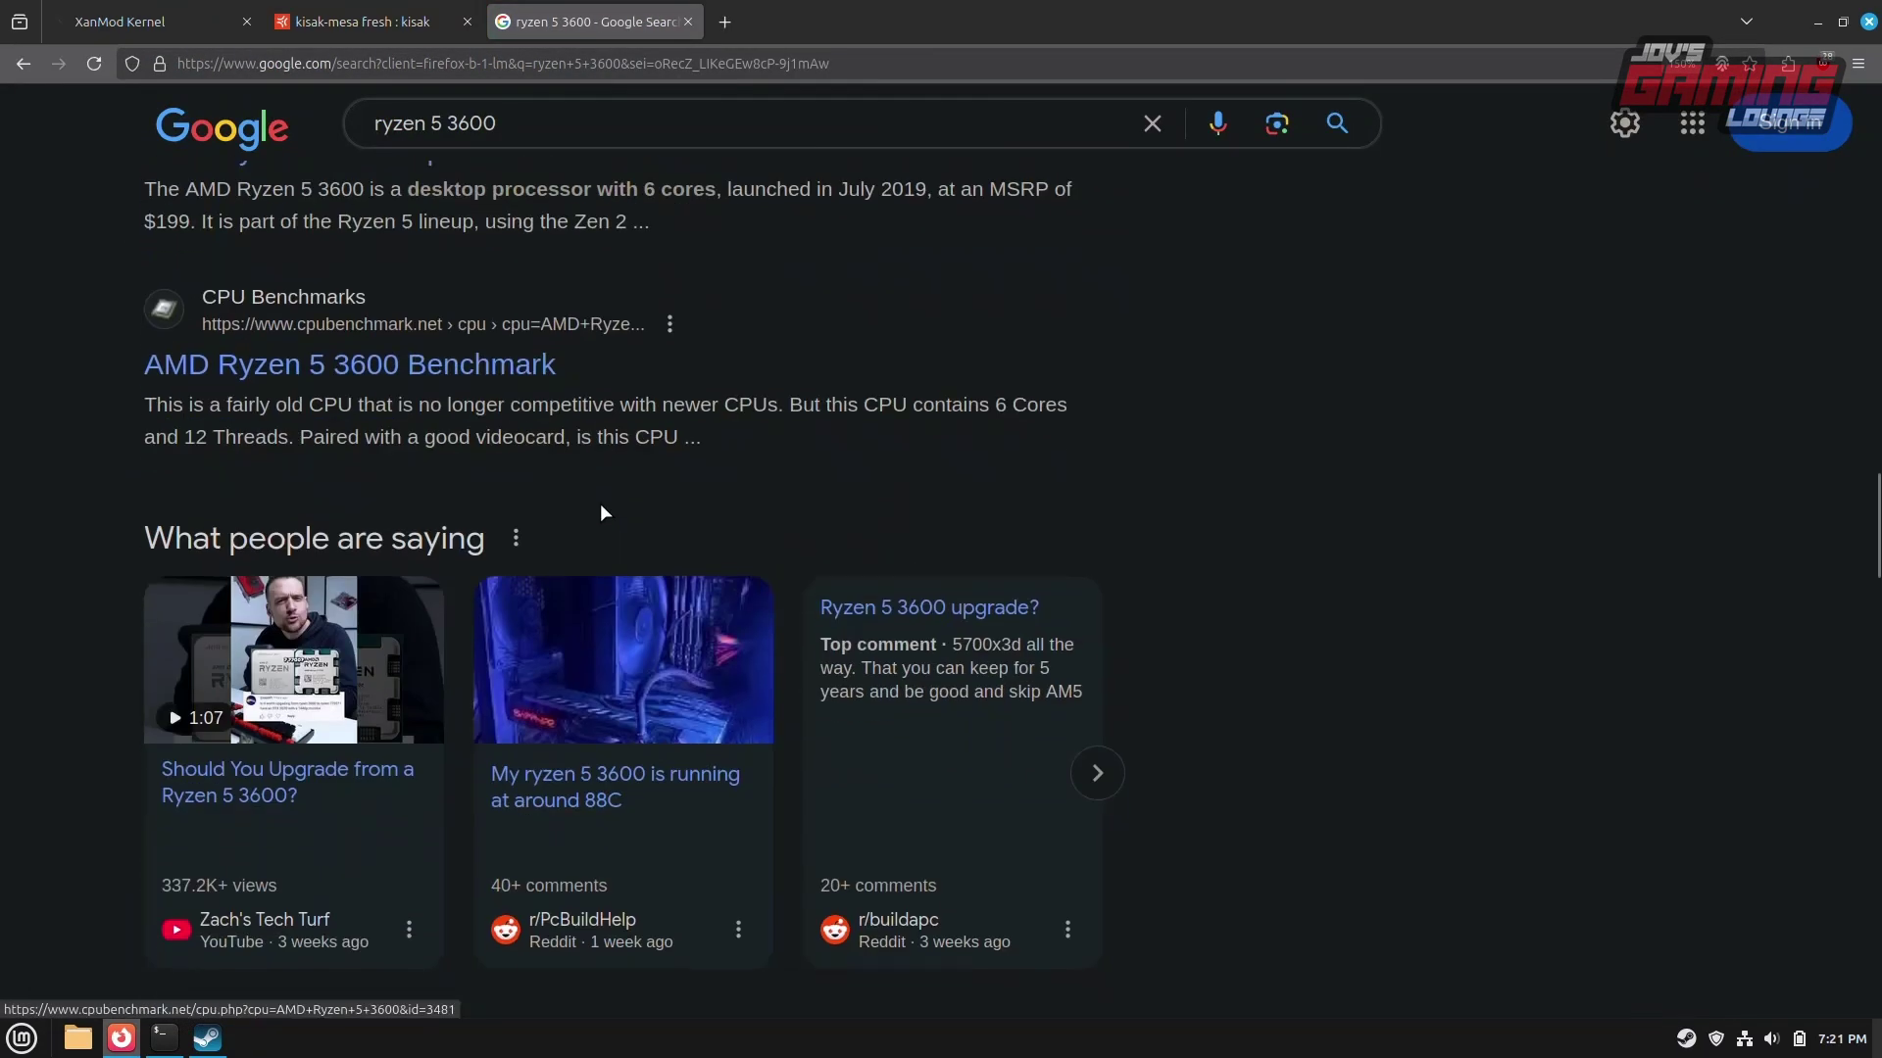
scroll(341, 334, "up", 2)
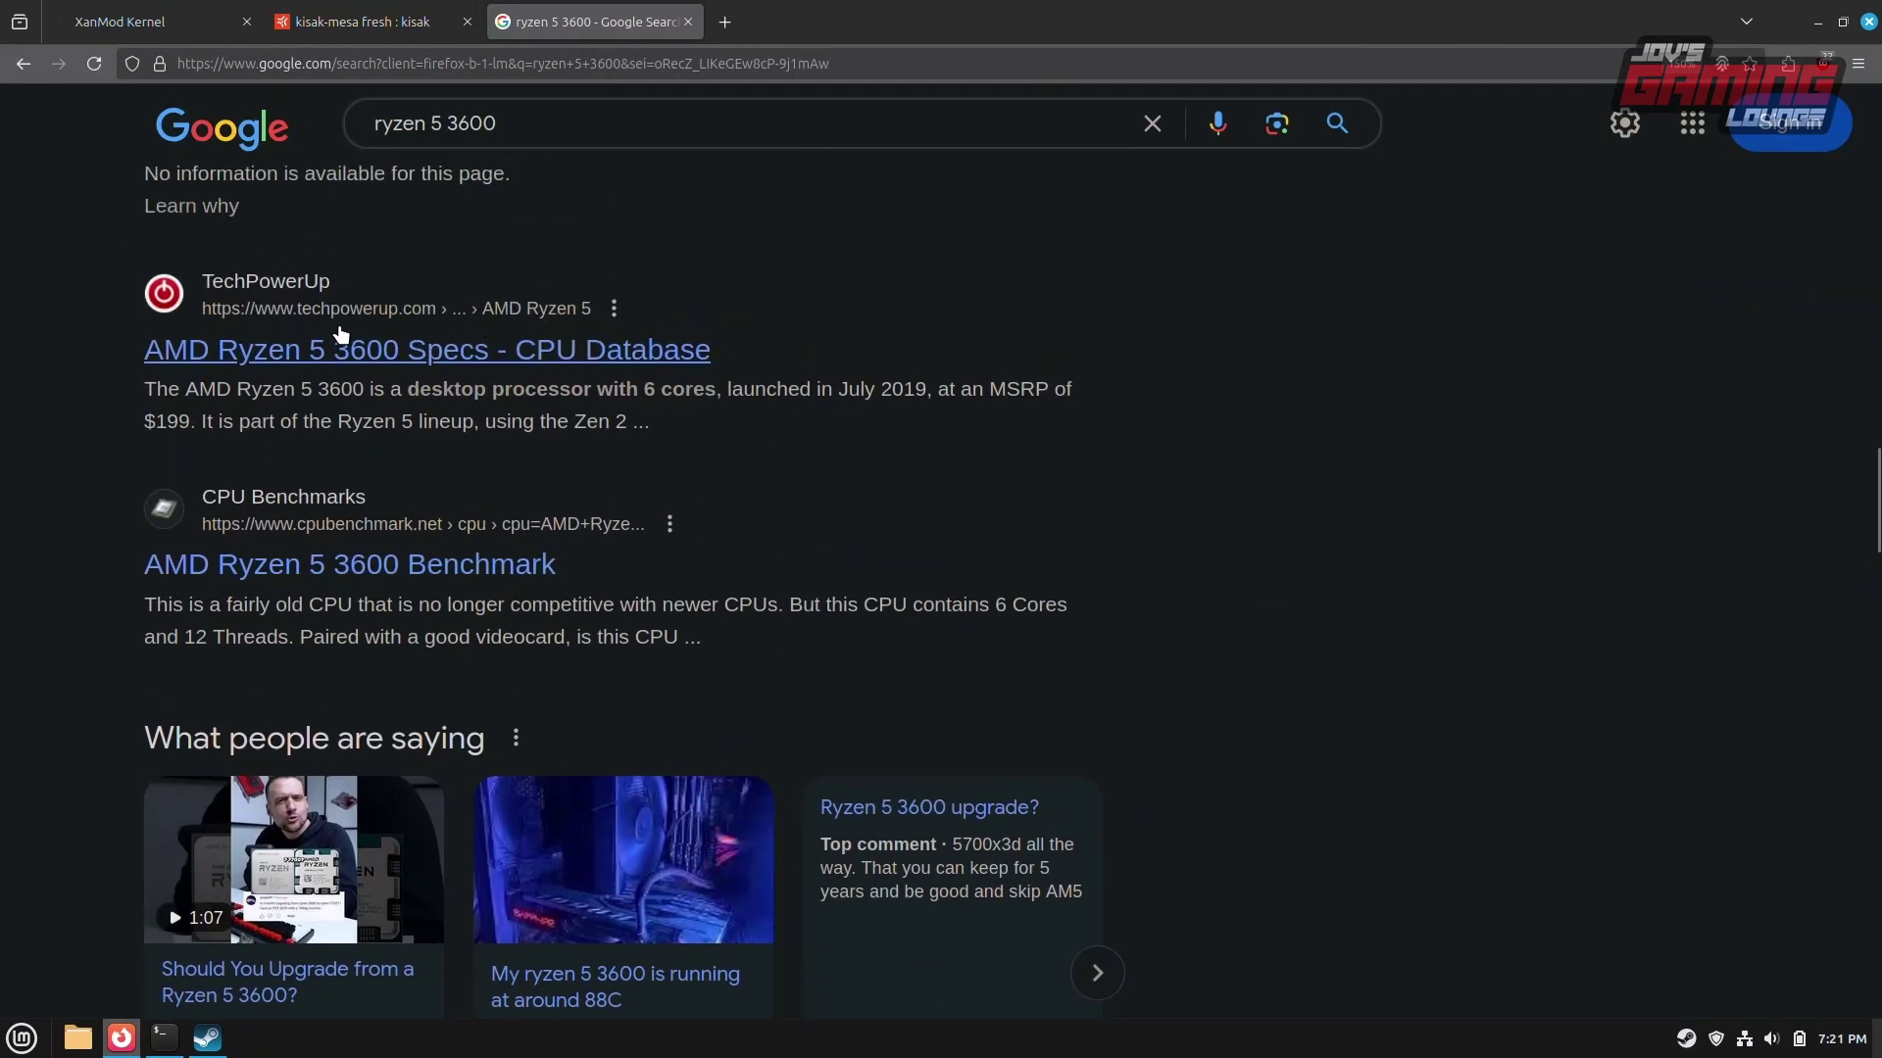
left_click(421, 359)
scroll(1105, 397, "down", 8)
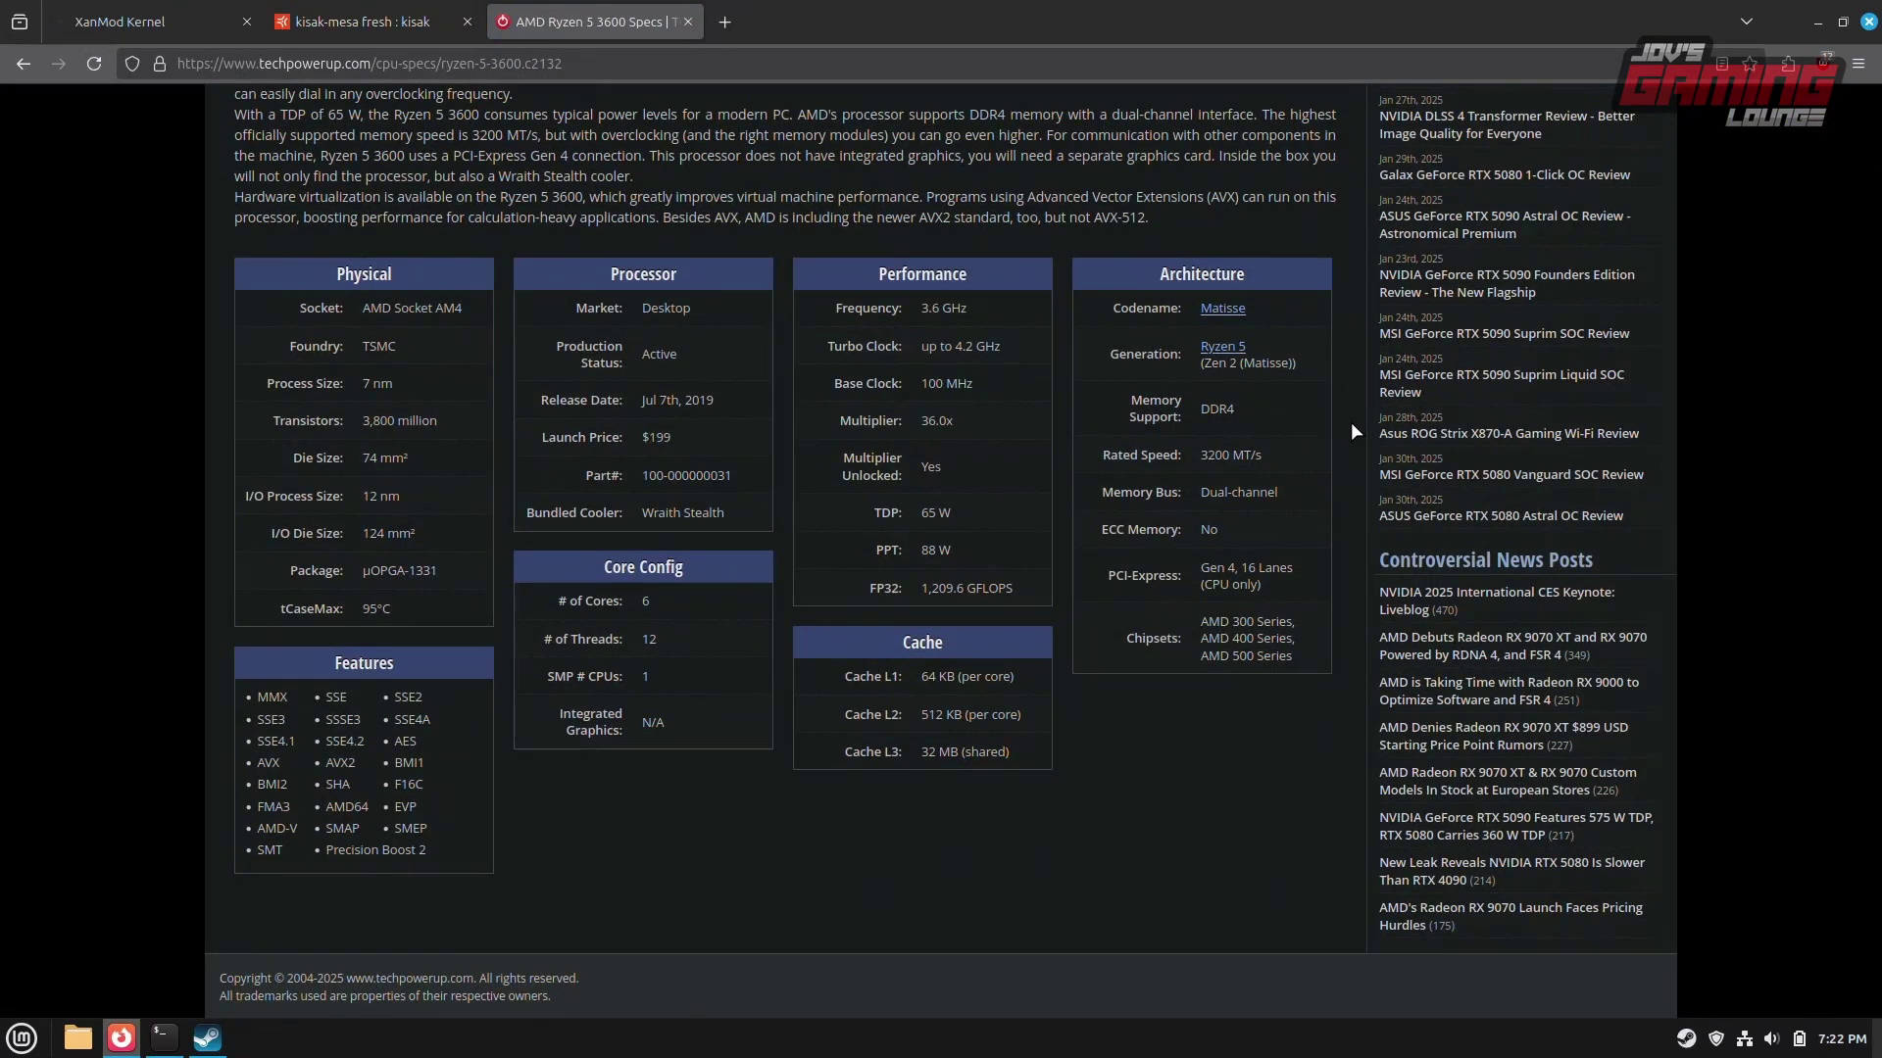
- On the XanMod page, highlight 'AMD Family 17h (Zen 2)' in the x86-64-v3 list
key("ctrl+Tab")
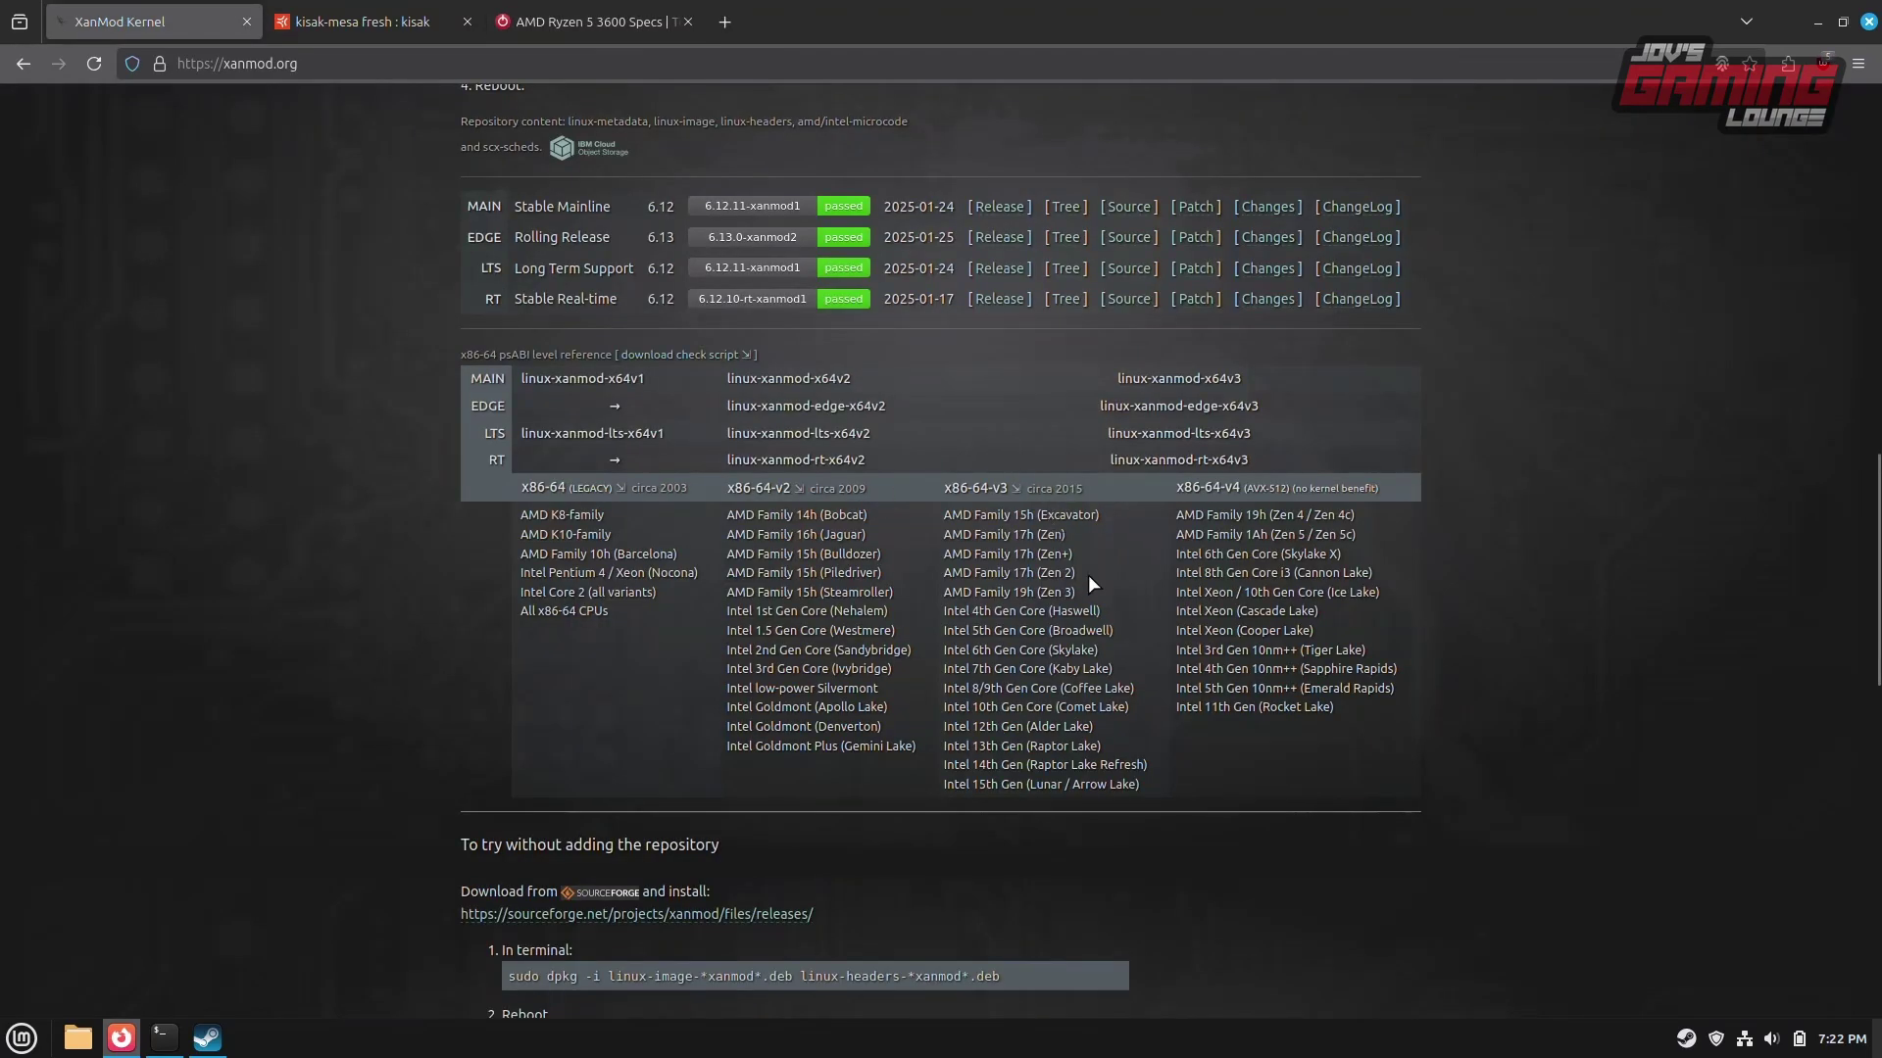
left_click_drag(1077, 574, 985, 576)
left_click(976, 576, "shift")
scroll(828, 529, "down", 5)
scroll(830, 524, "down", 1)
scroll(830, 523, "up", 7)
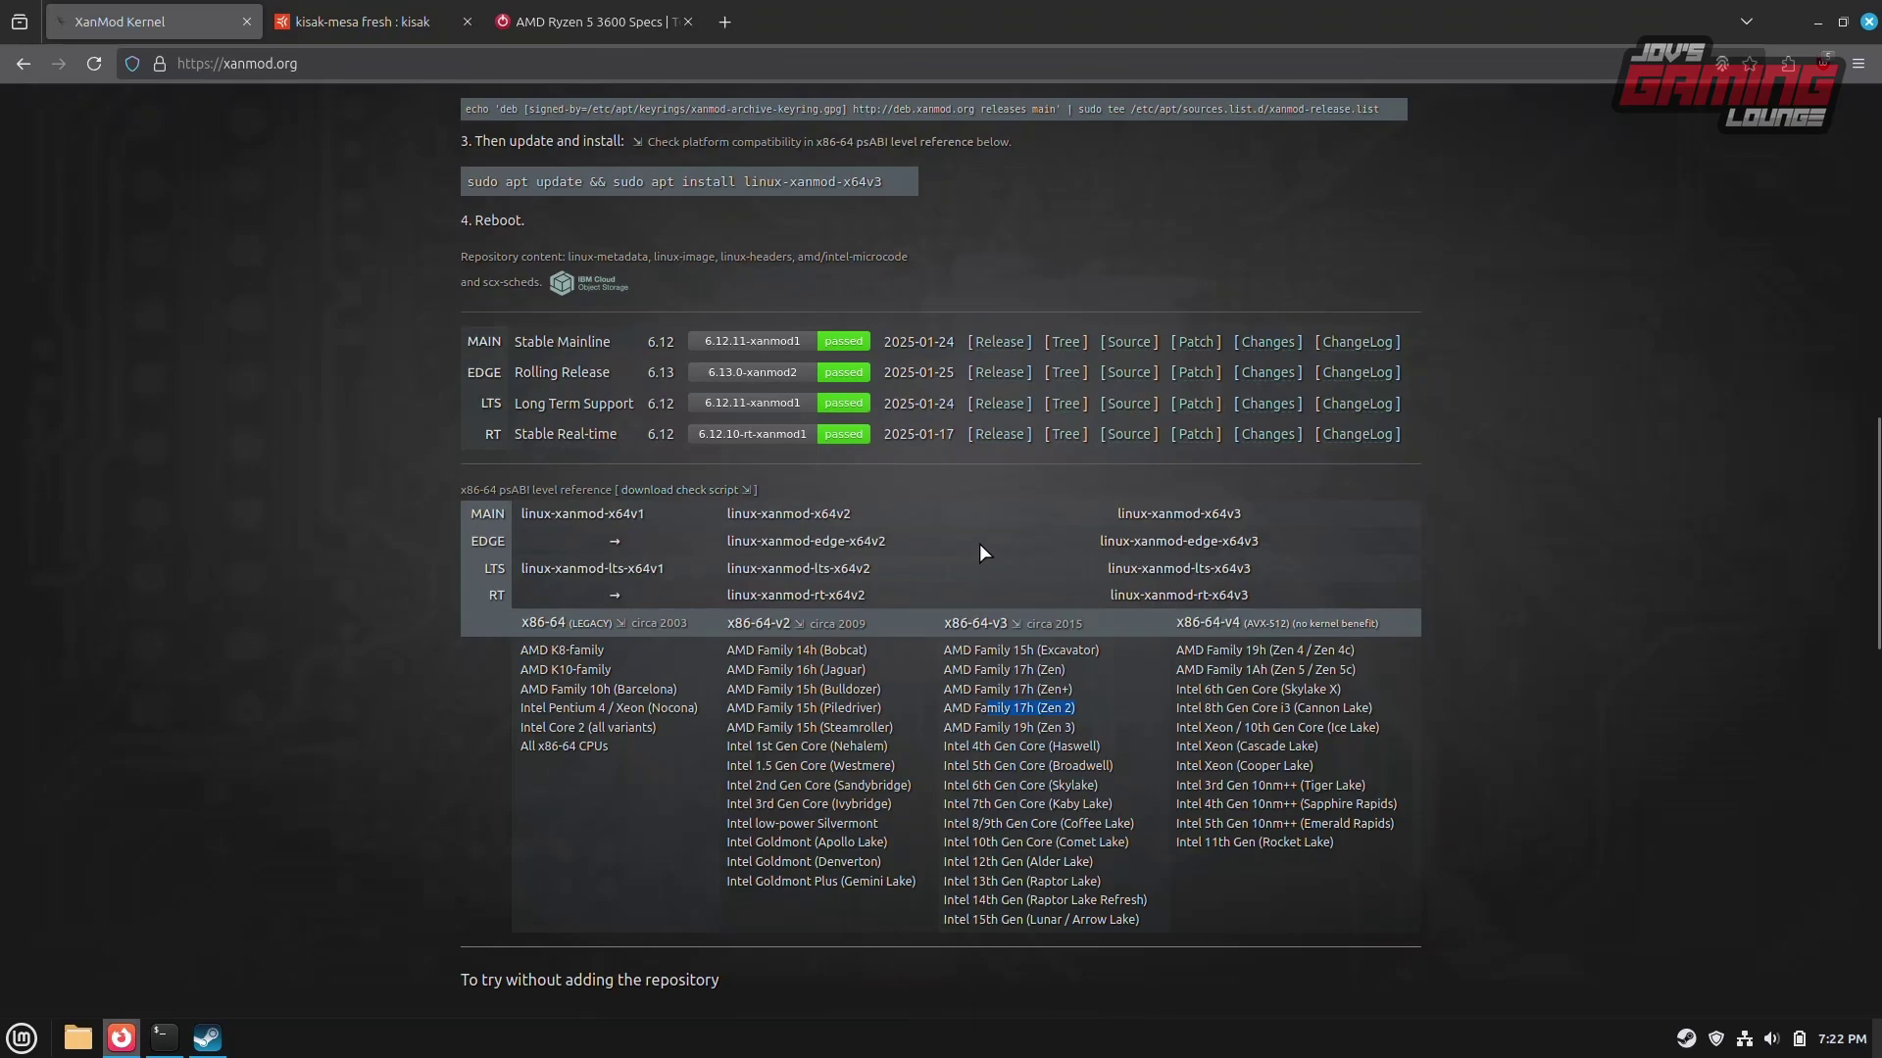
scroll(975, 537, "up", 4)
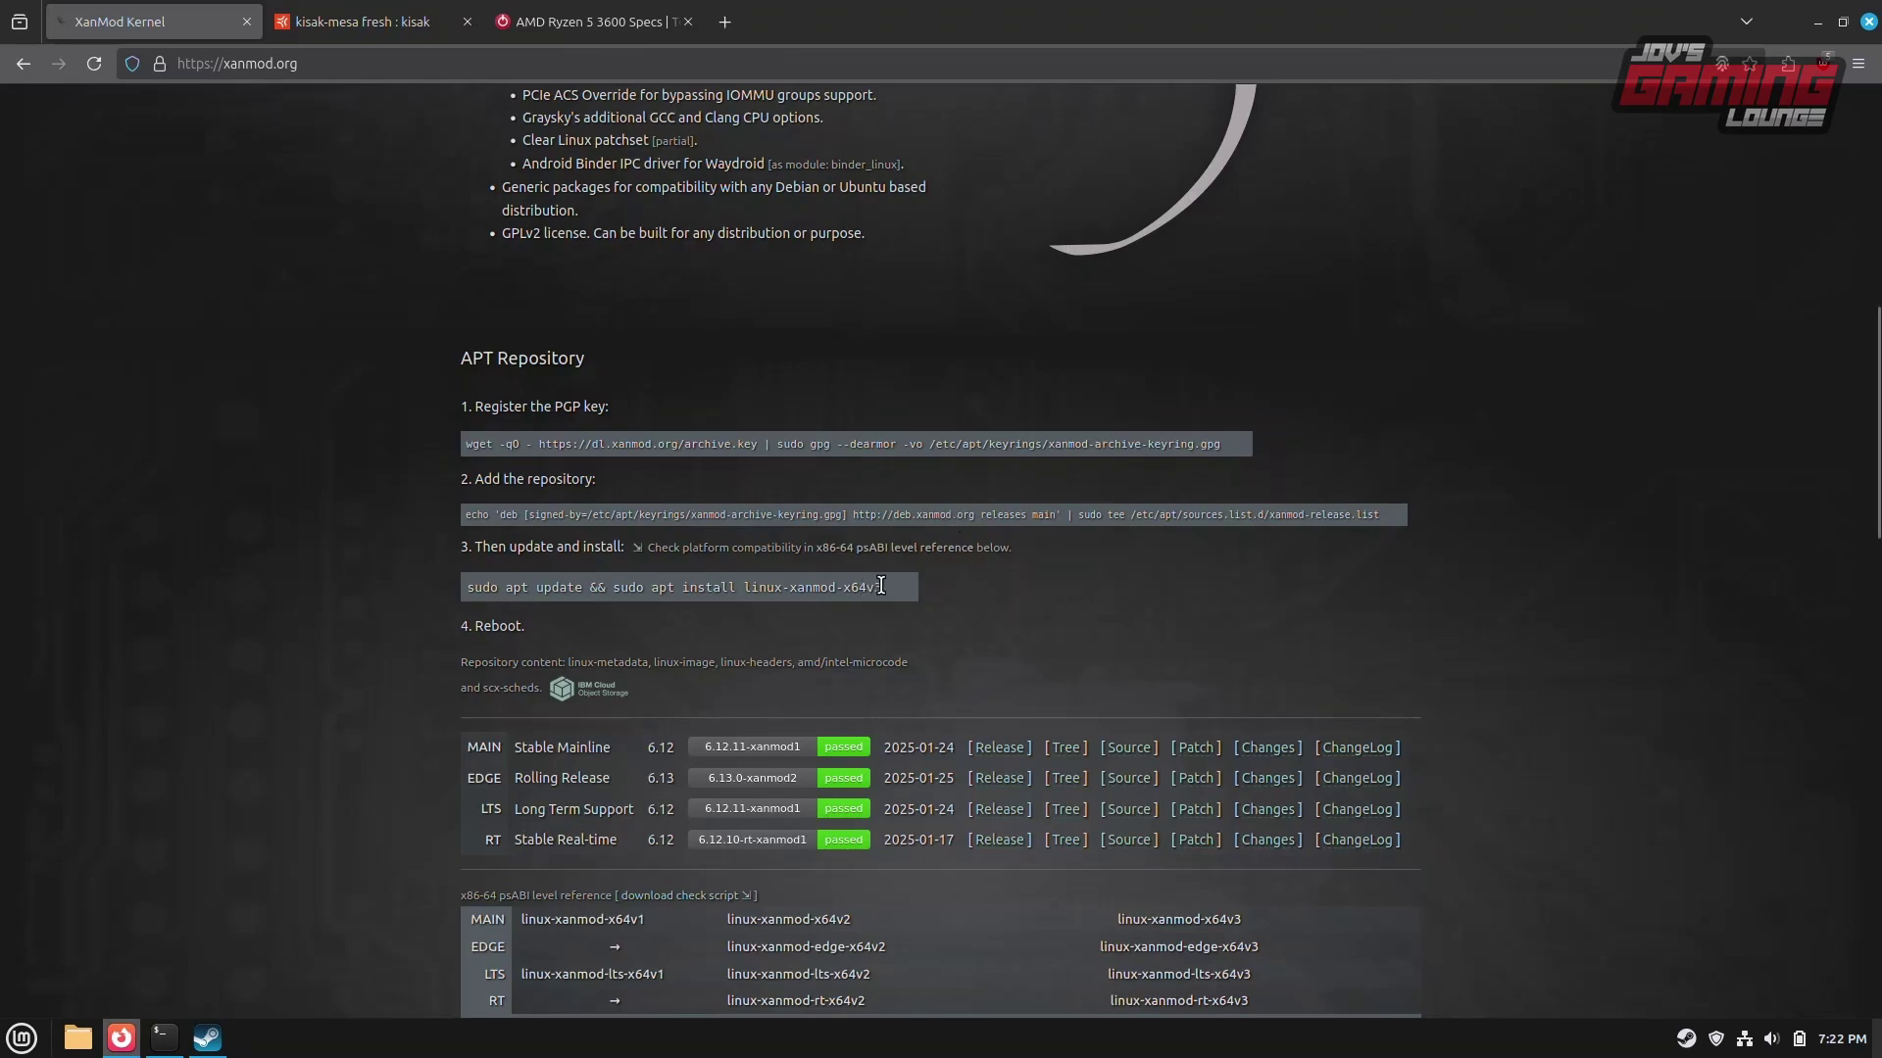
- Copy the XanMod PGP key command into a new terminal and run it, entering the sudo password
triple_click(808, 439)
right_click(809, 441)
left_click(848, 473)
key("ctrl+alt+t")
key("ctrl+shift+v")
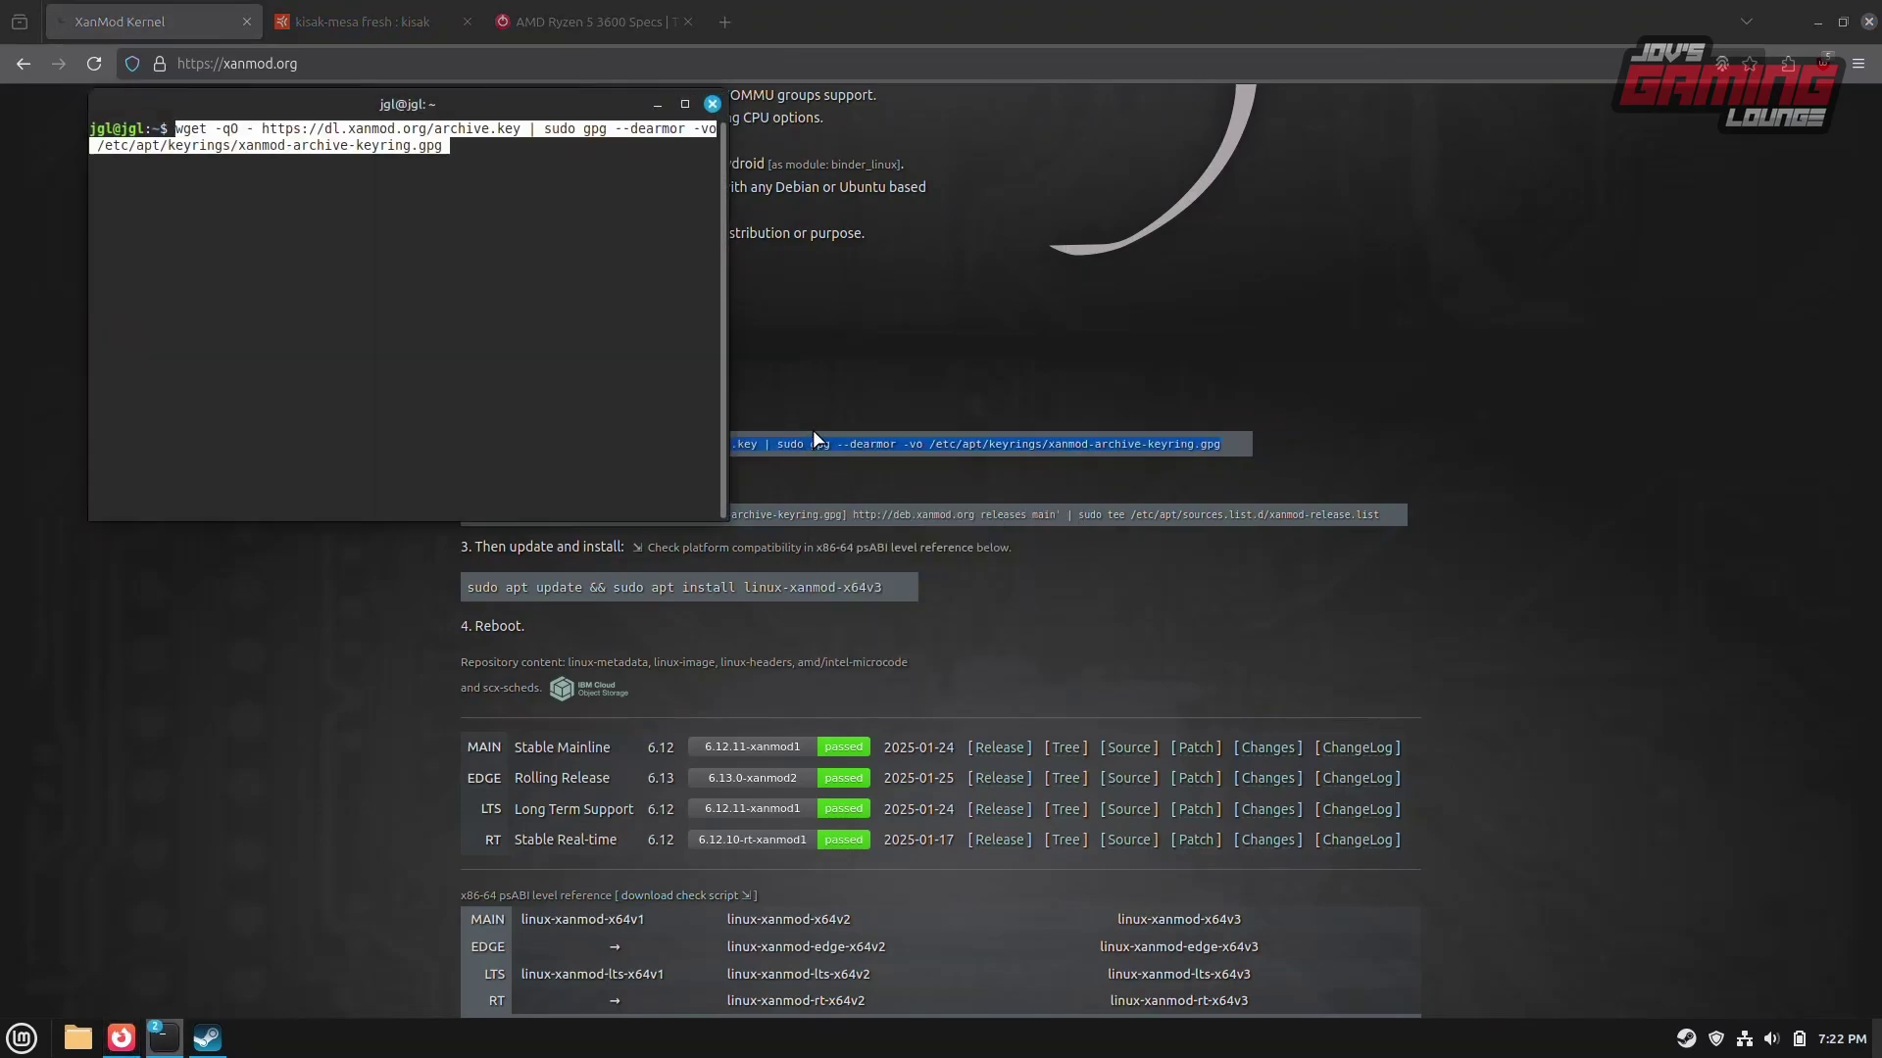
key("Return")
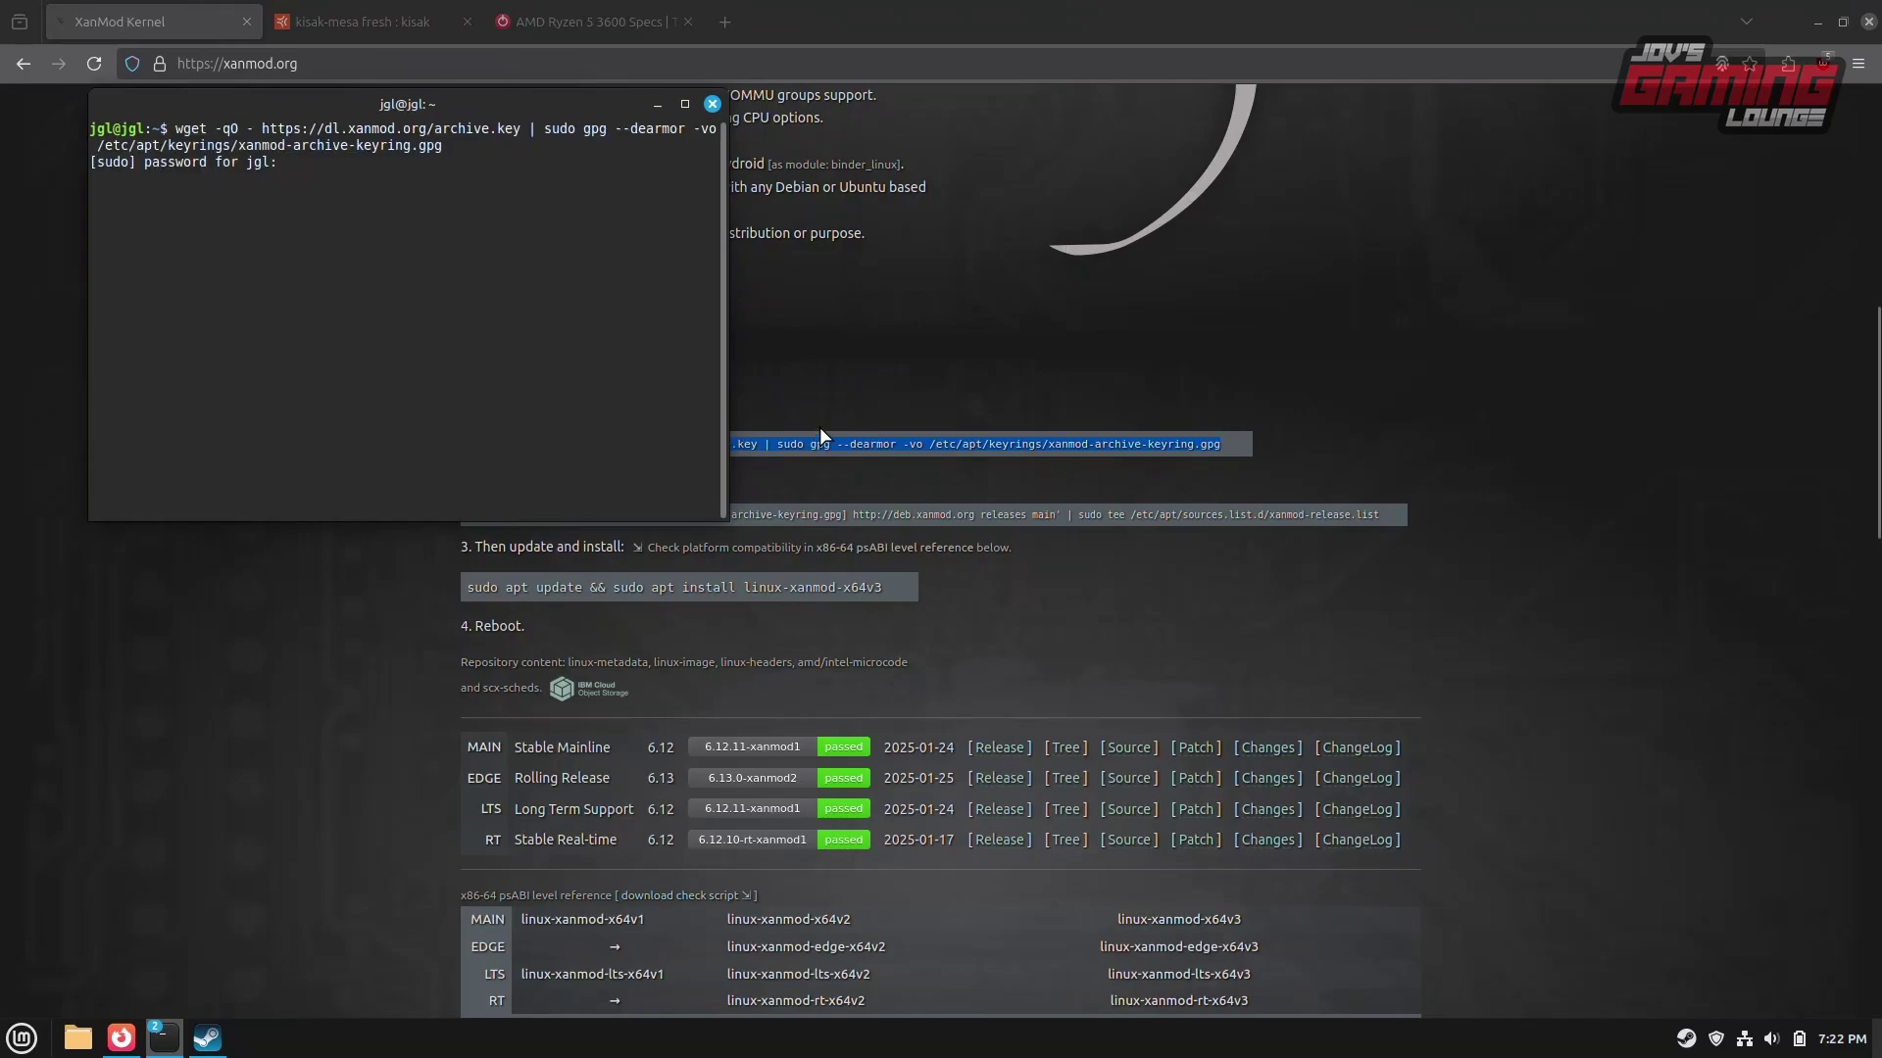
type("****")
key("Return")
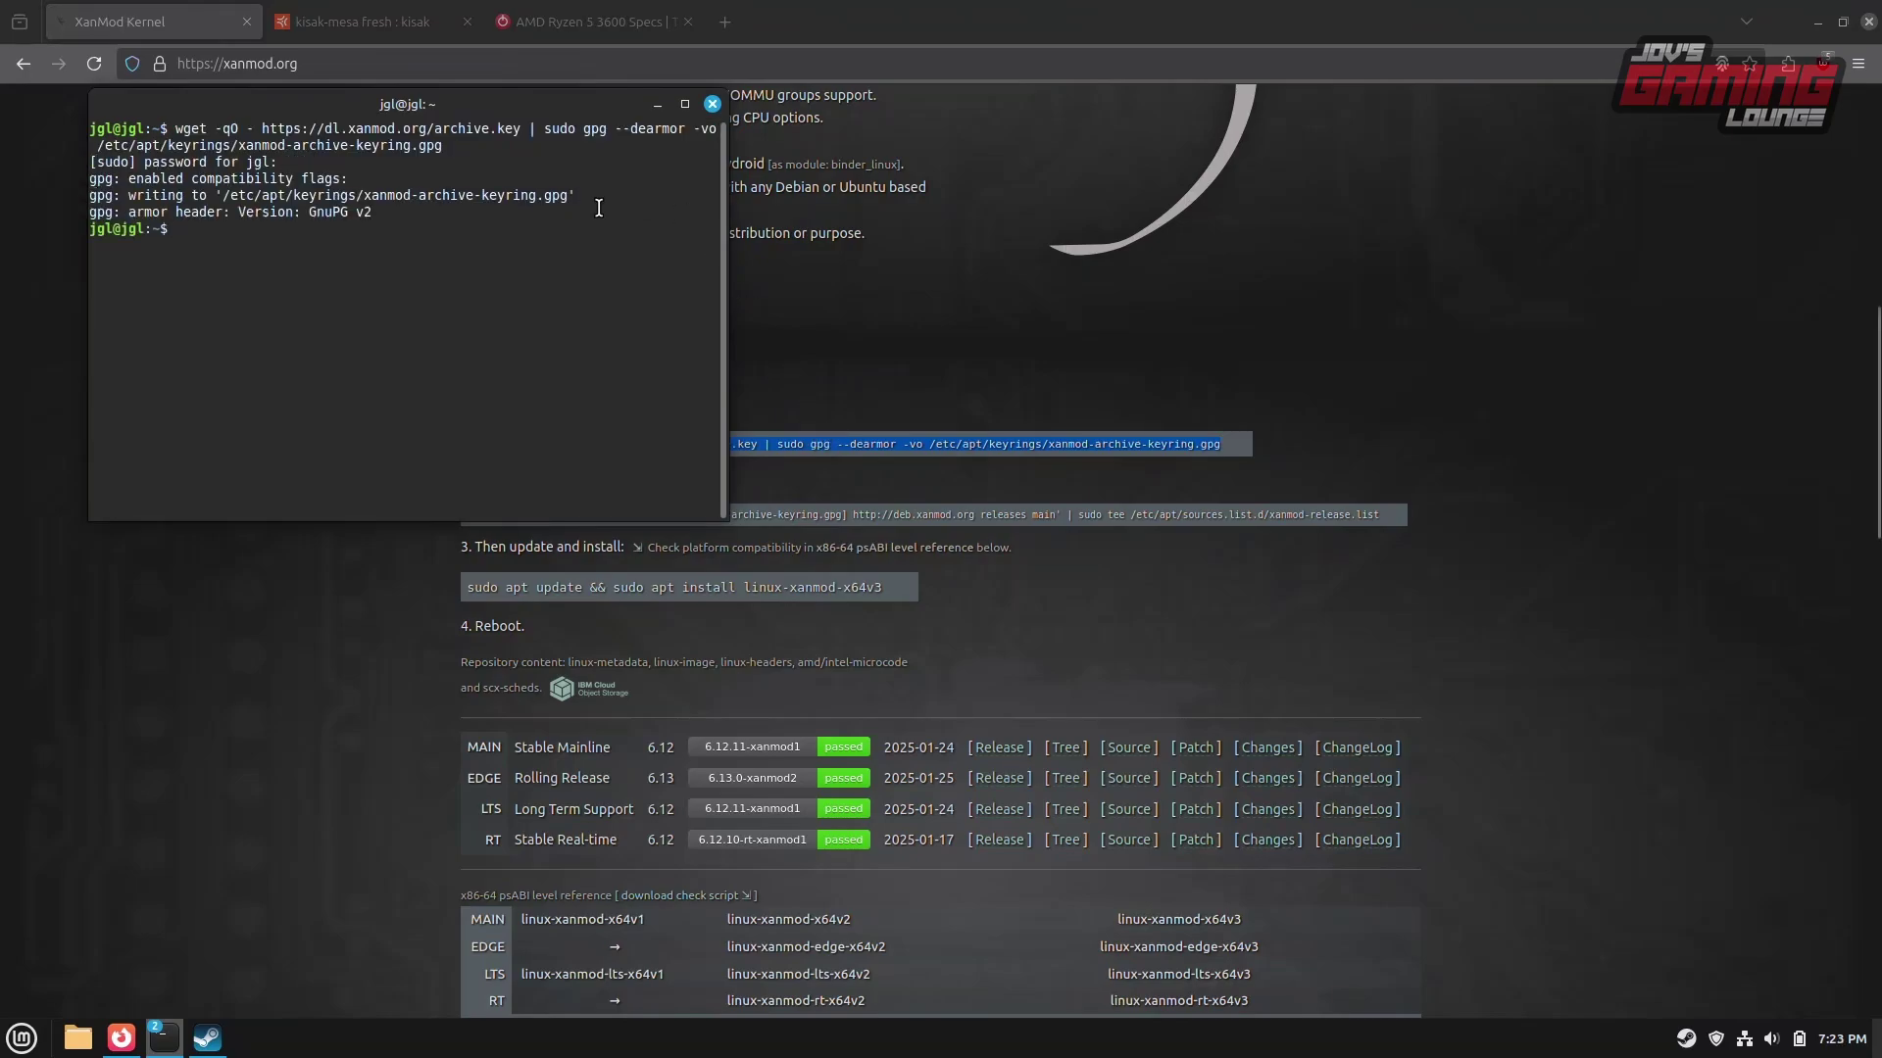
- Copy and run the command adding the XanMod repository to xanmod-release.list
left_click_drag(484, 91, 1616, 114)
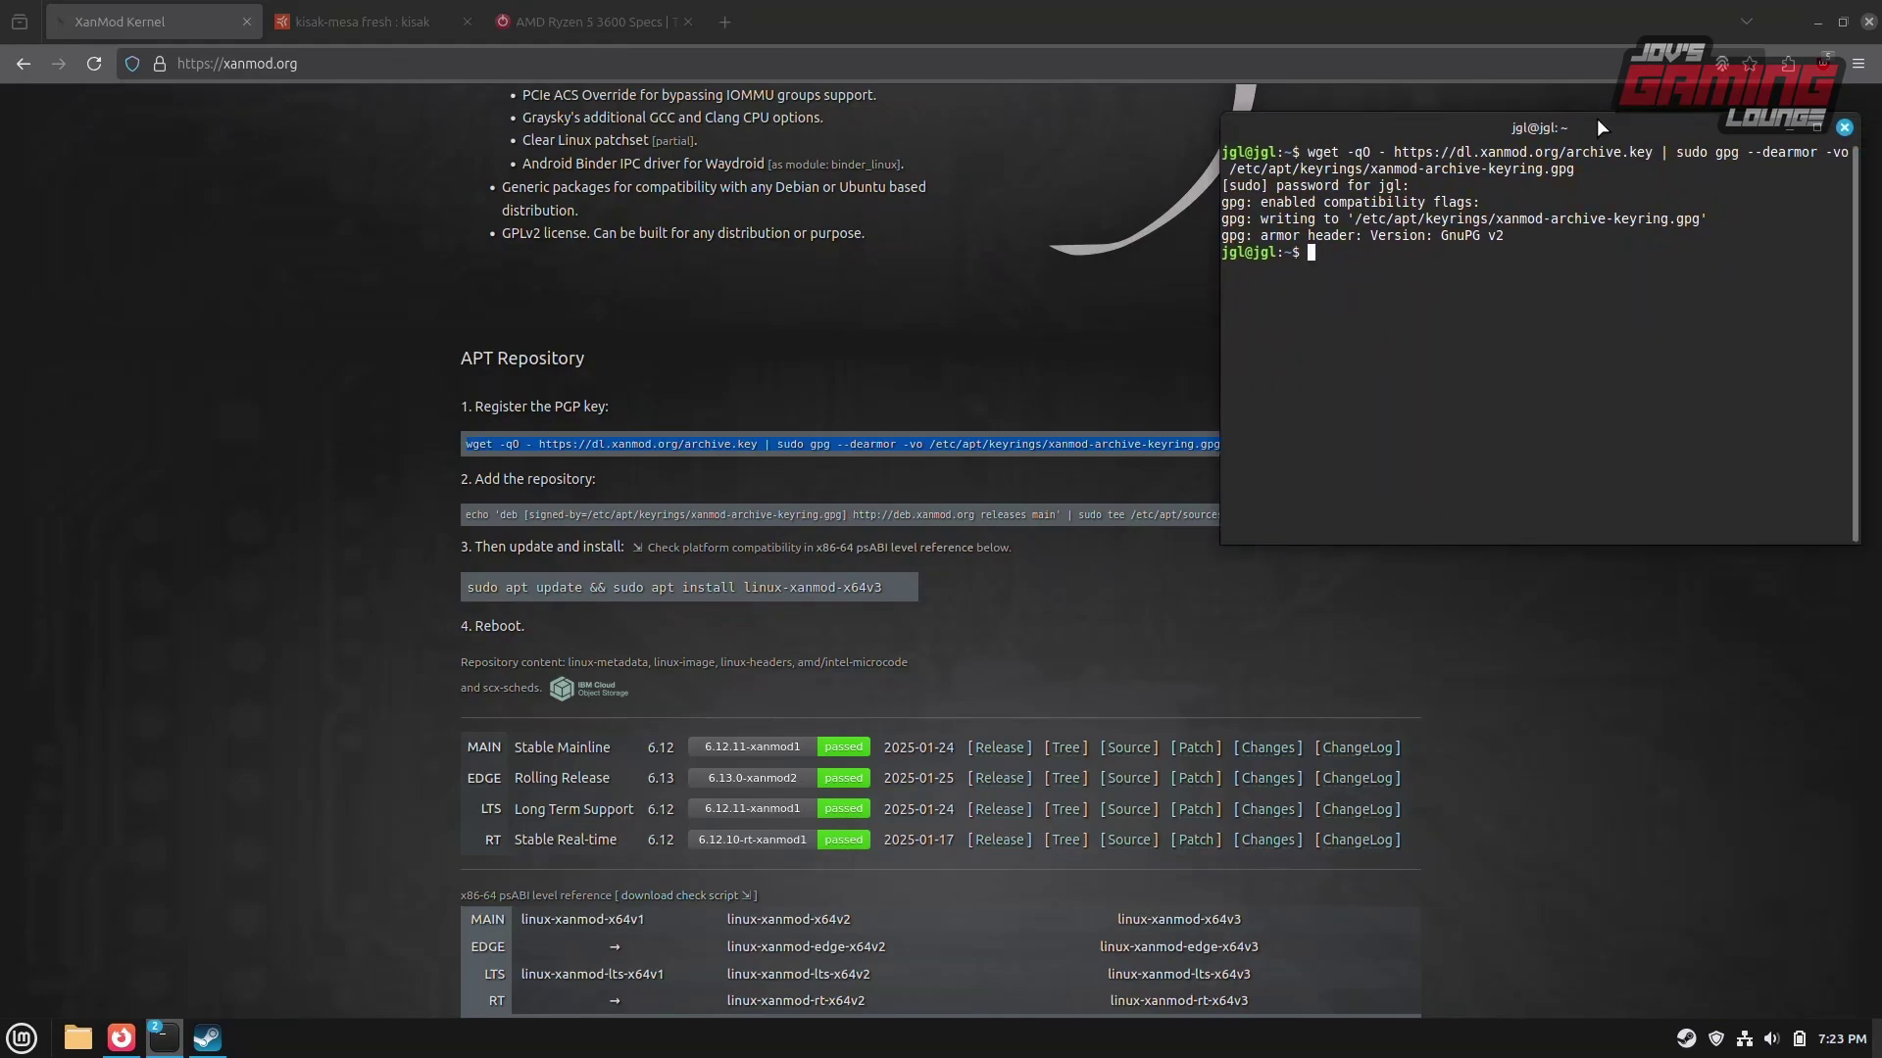
left_click(644, 516)
right_click(650, 520)
left_click(695, 533)
key("alt+Tab")
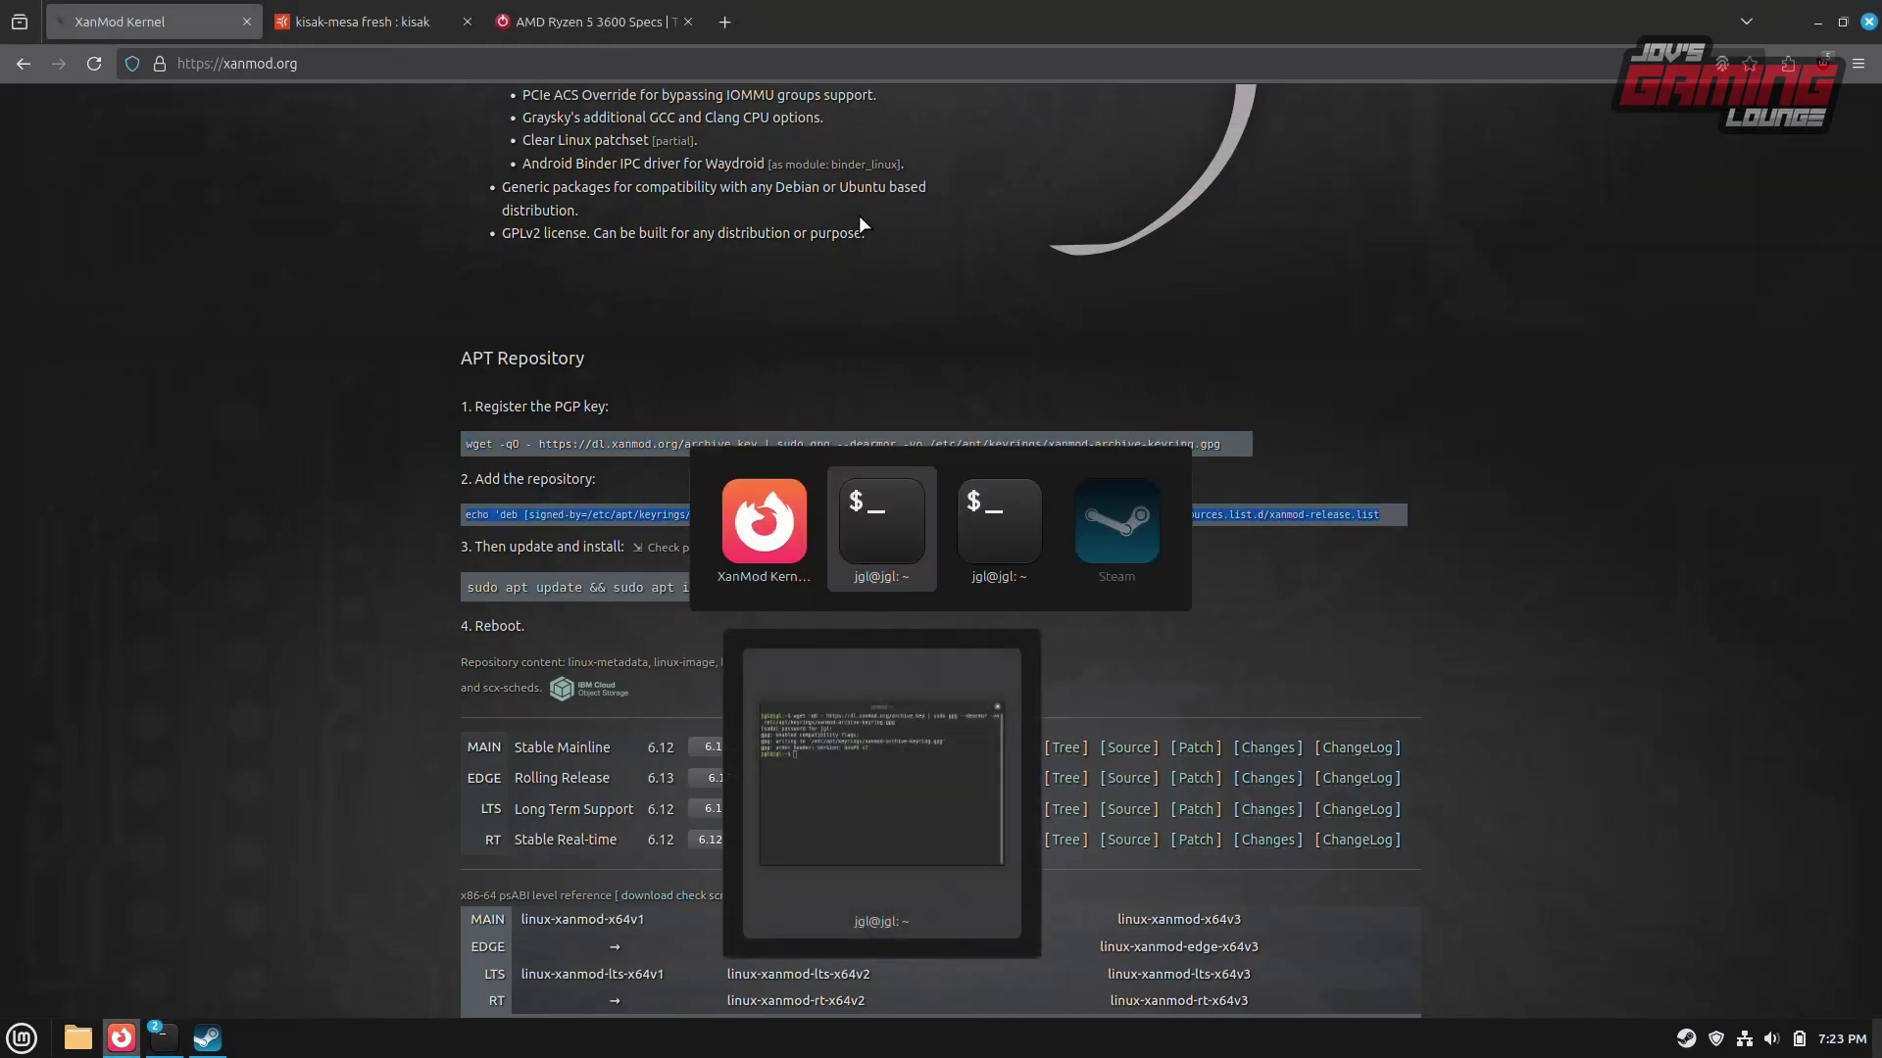
right_click(1420, 280)
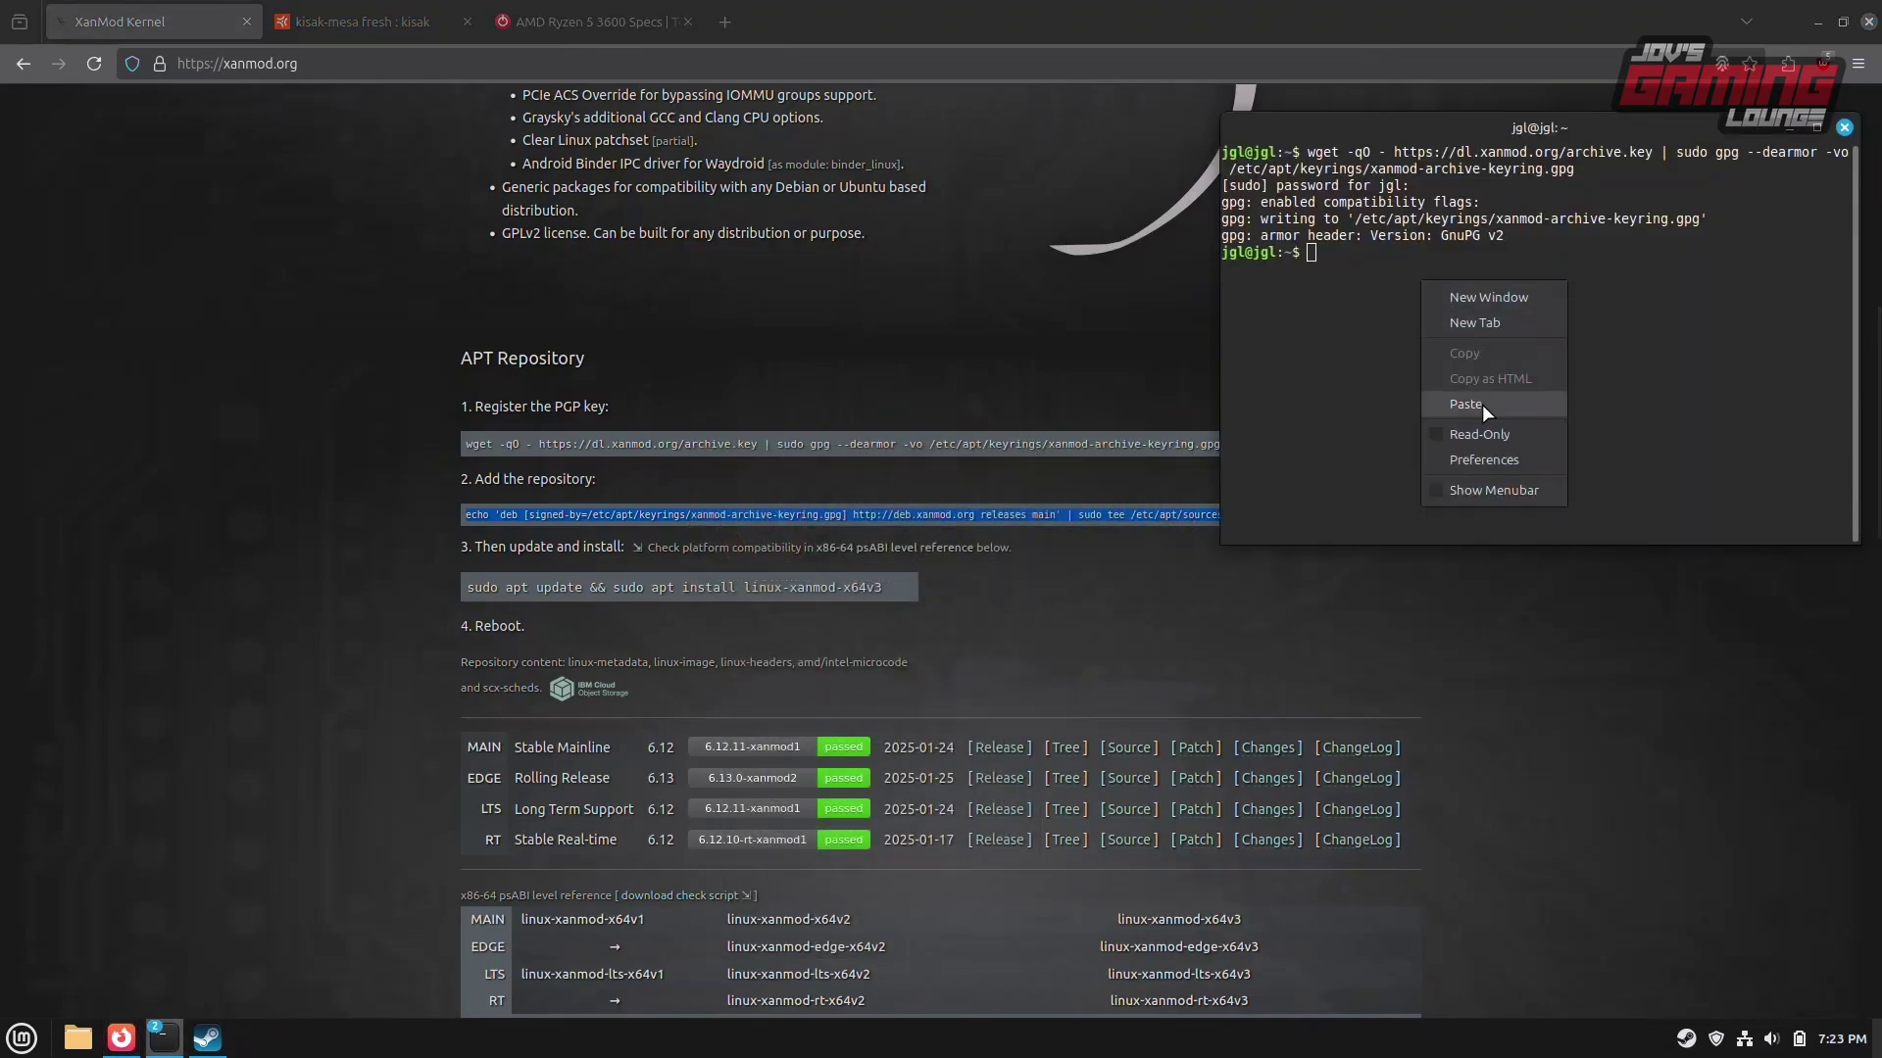
left_click(1529, 378)
key("Return")
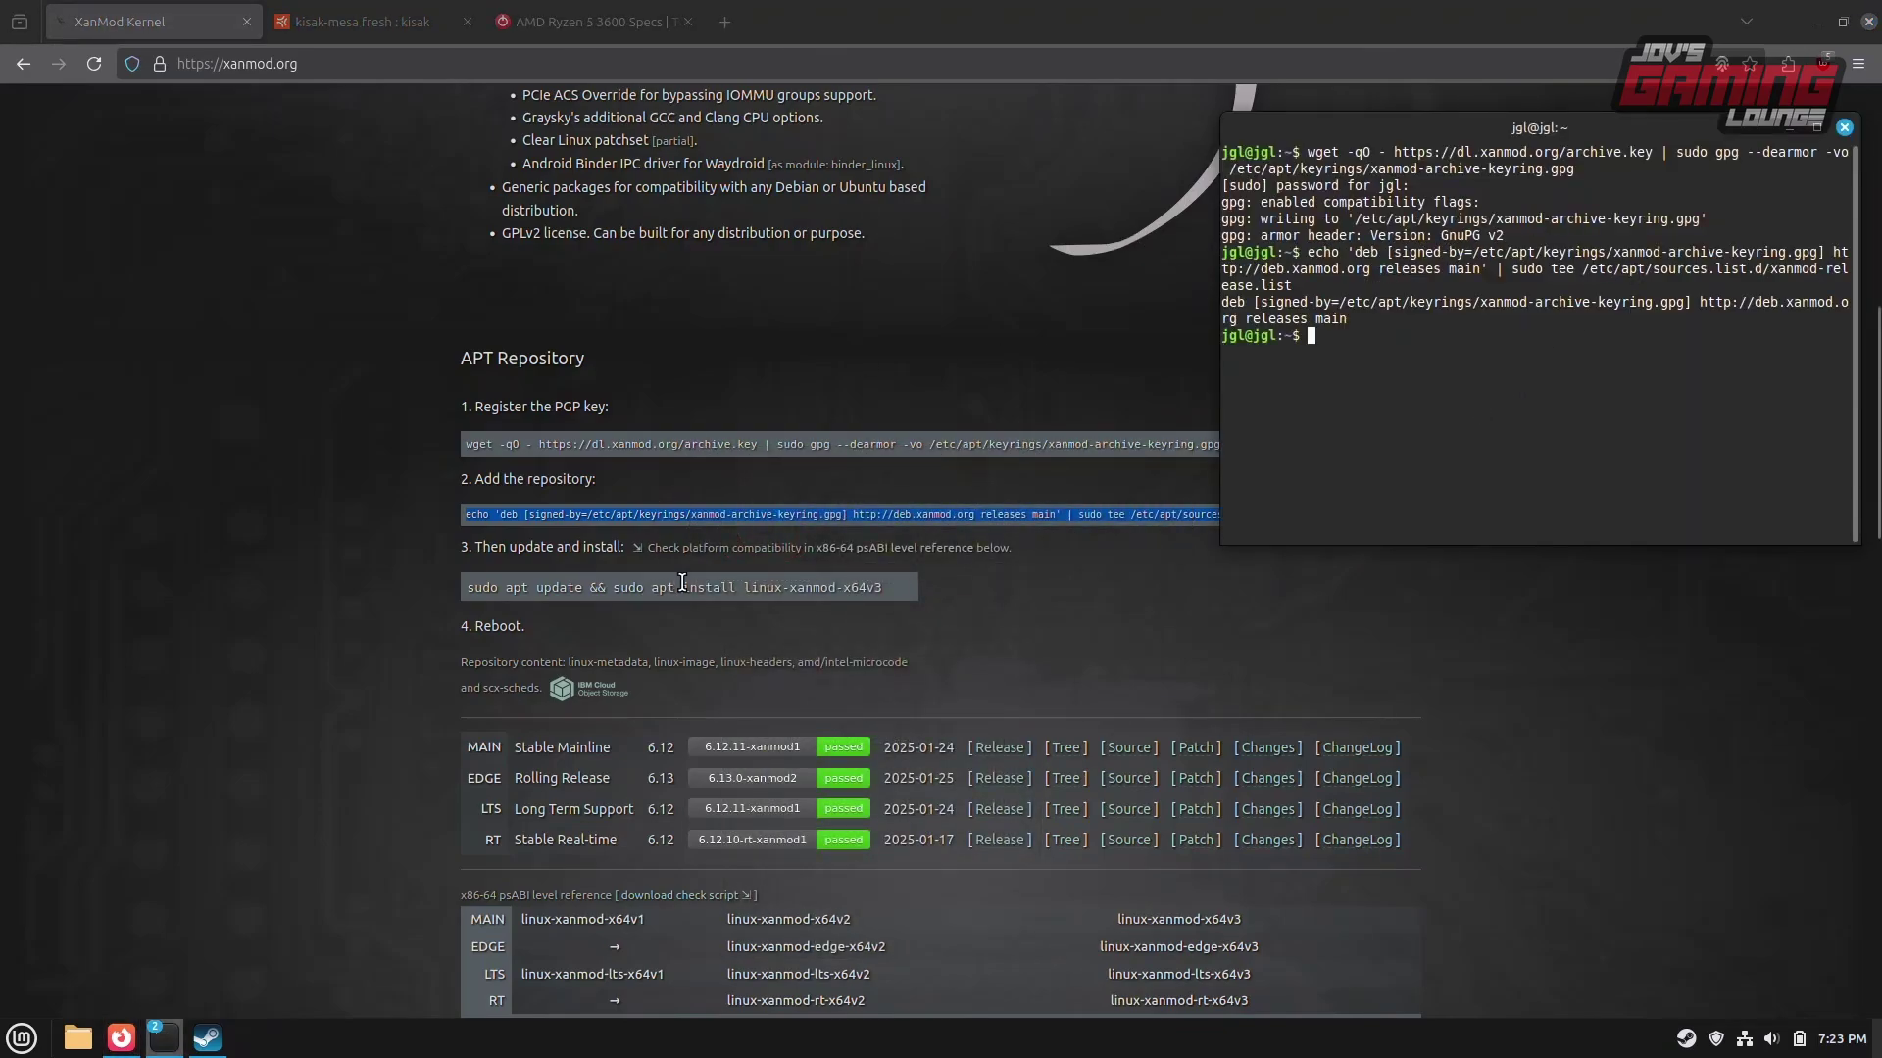
- Copy the XanMod kernel install command from the page for use in the terminal
left_click(774, 585)
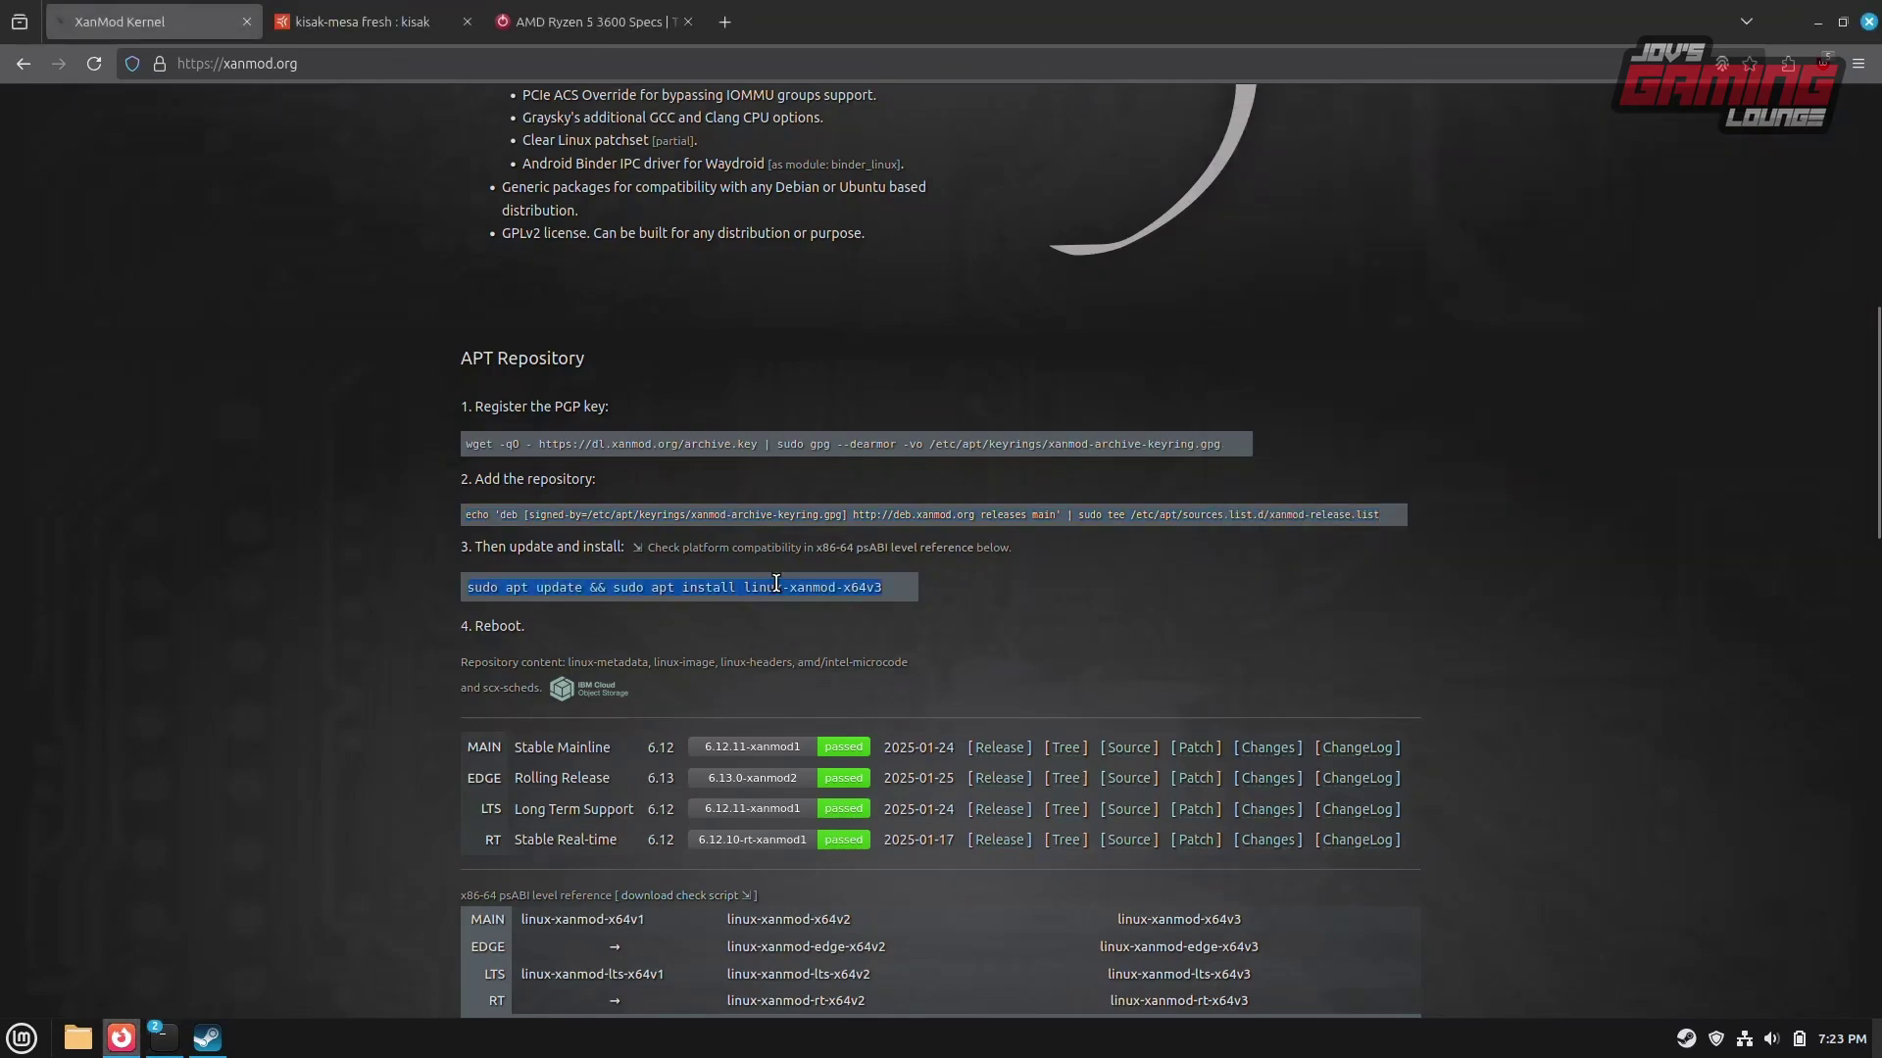
right_click(774, 588)
left_click(813, 595)
key("alt+Tab")
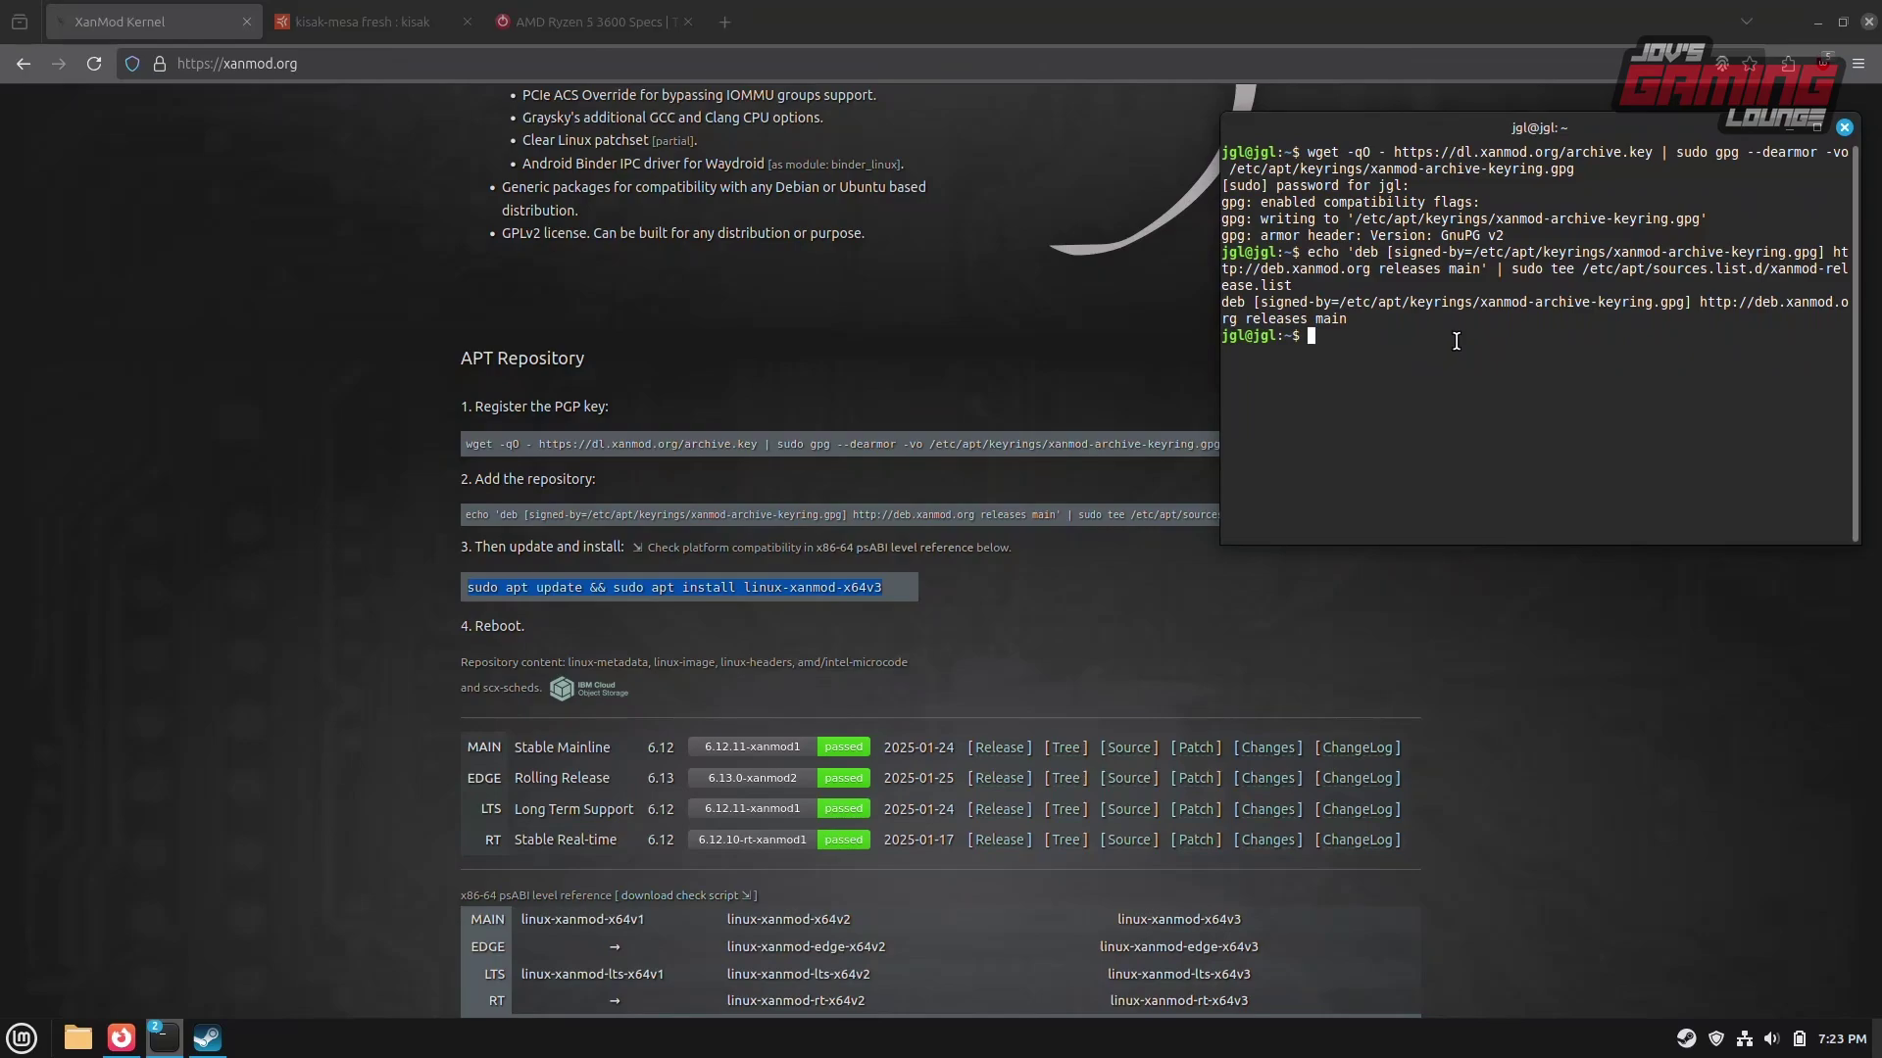
- Paste the update-and-install command, leaving the package name as linux-xanmod-x64v3
type("sudo apt update && sudo apt install linux-xanmod-x64v3")
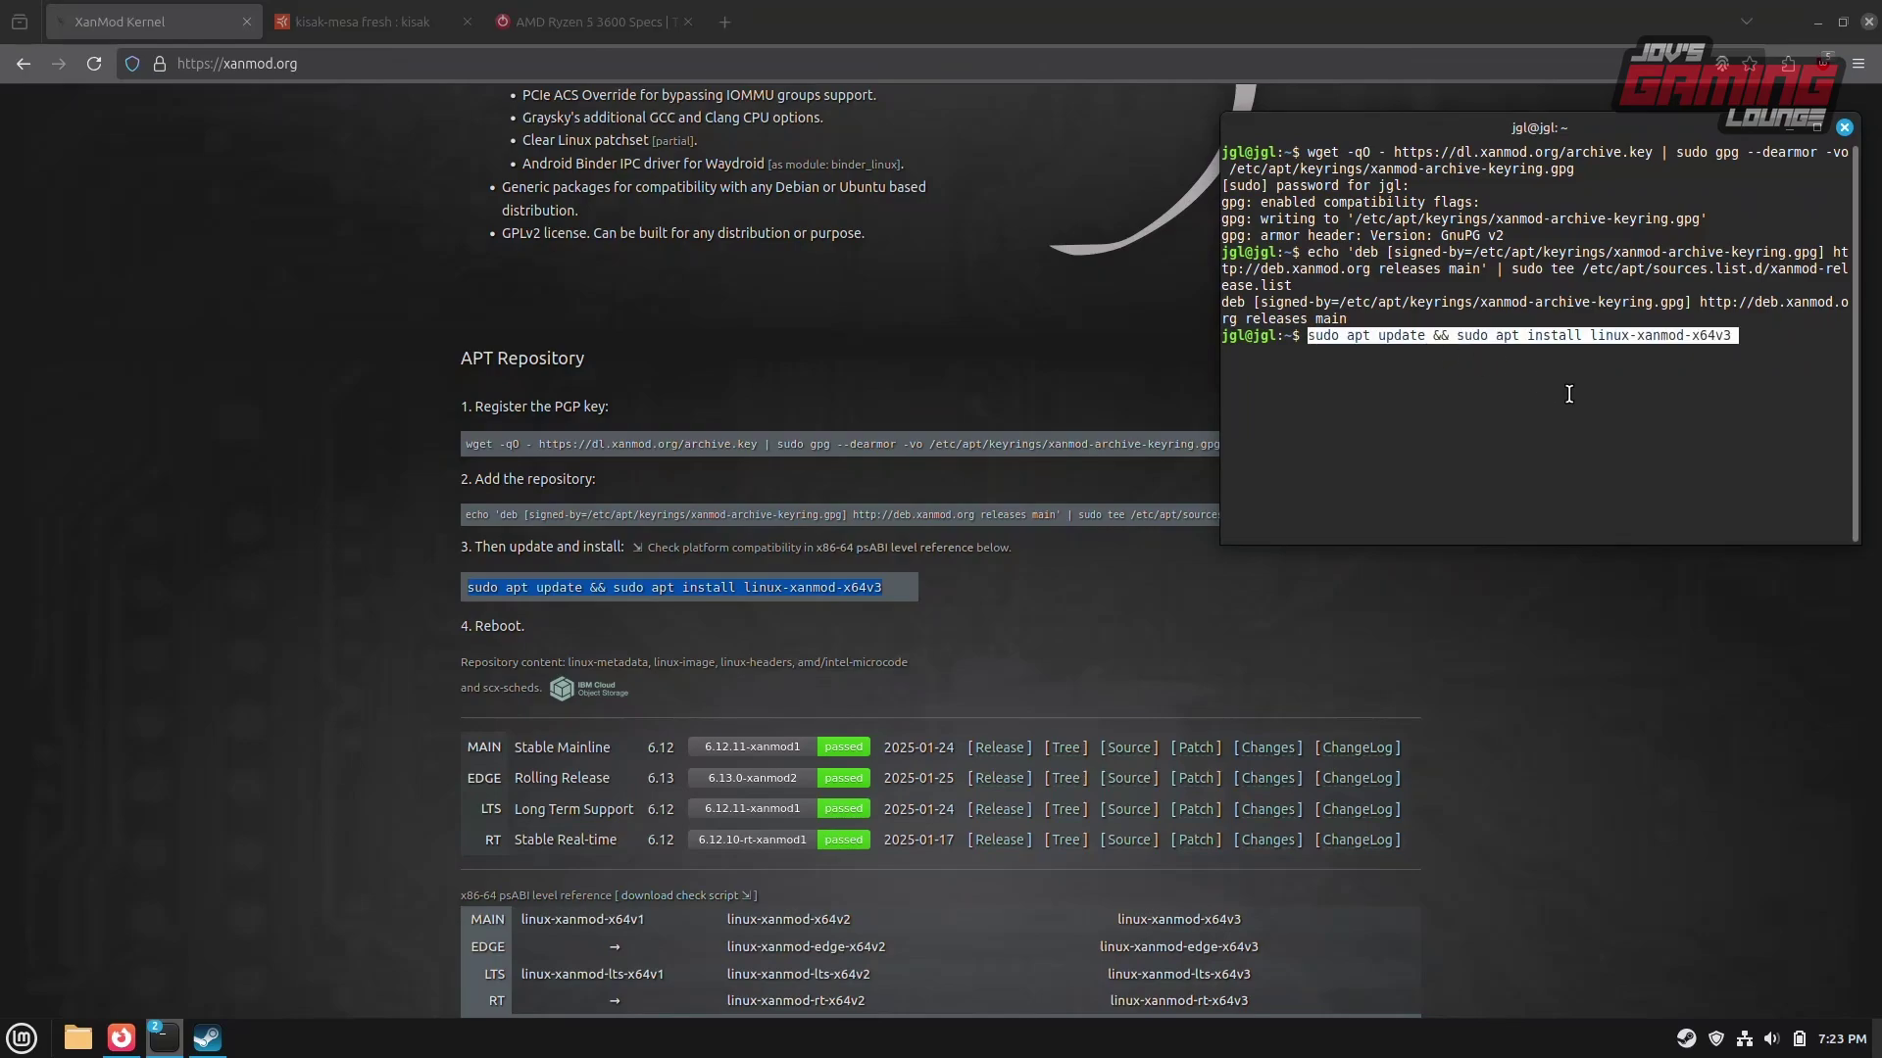
key("End")
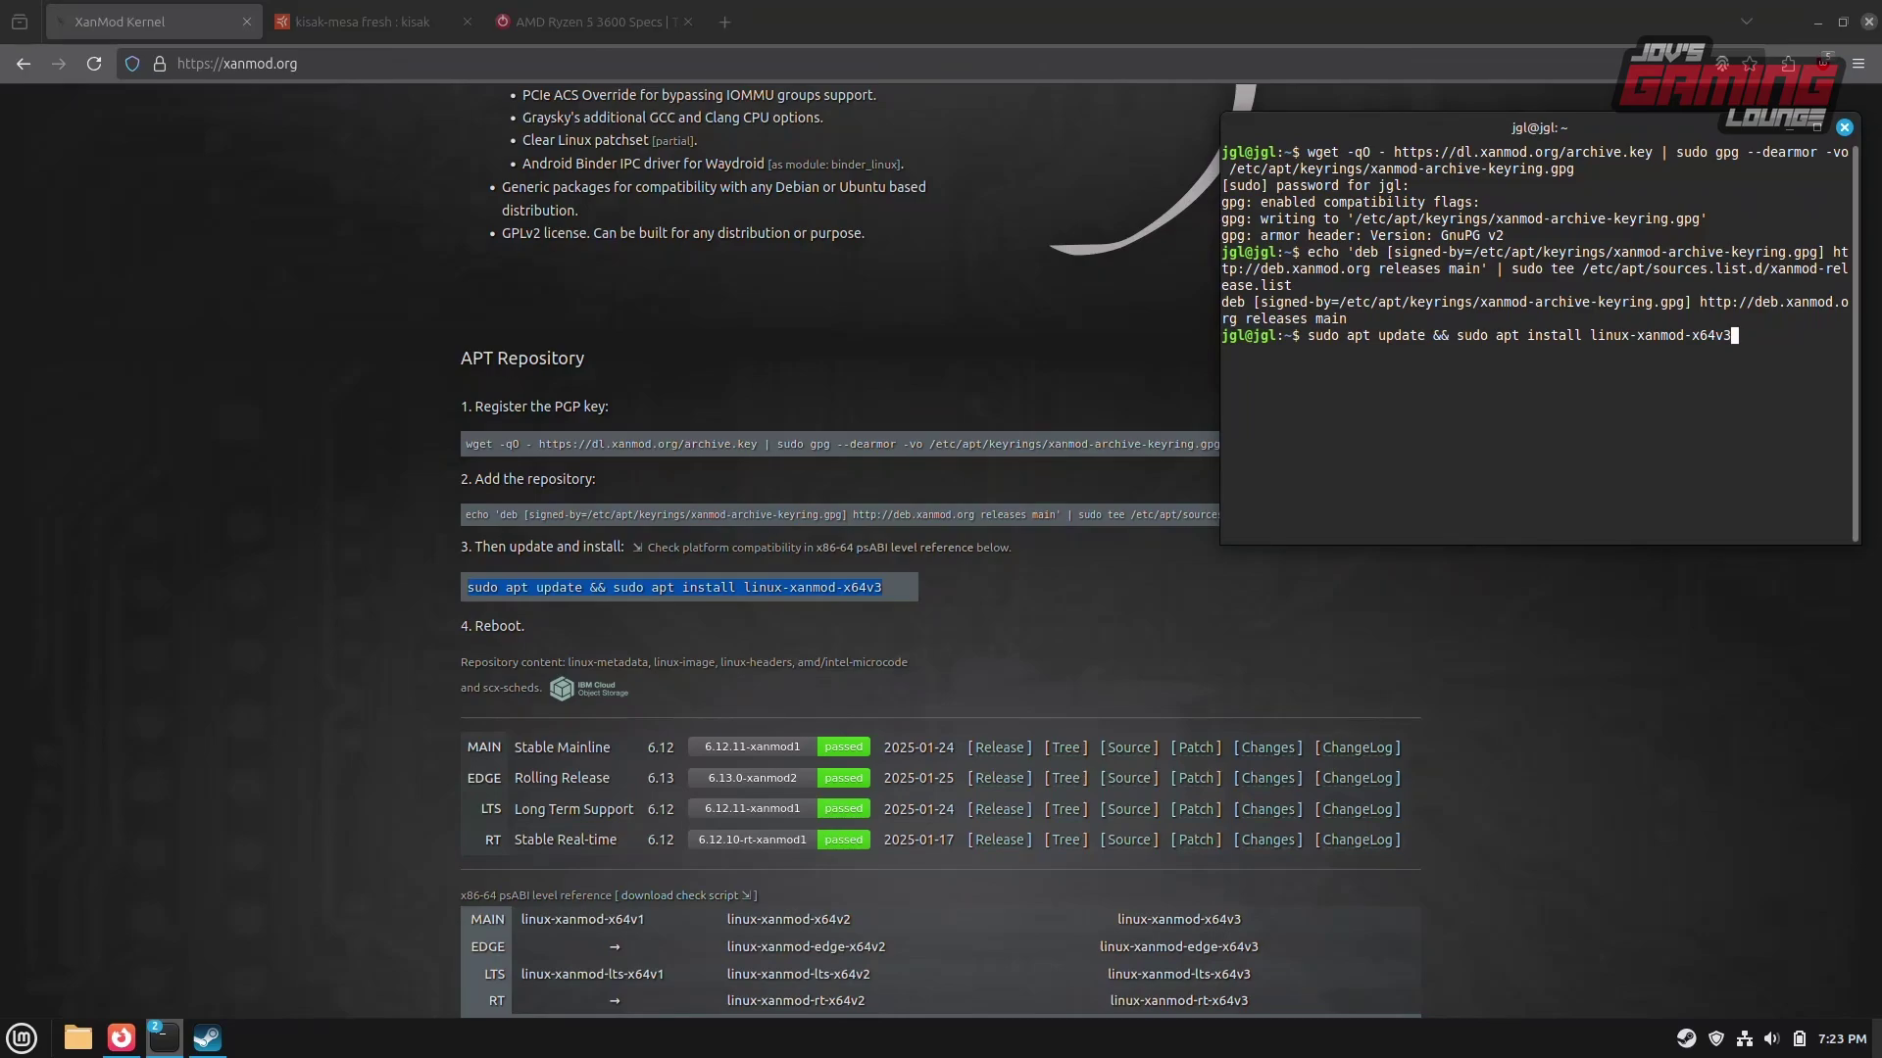
scroll(1069, 584, "down", 6)
scroll(1505, 623, "up", 5)
scroll(1510, 621, "down", 3)
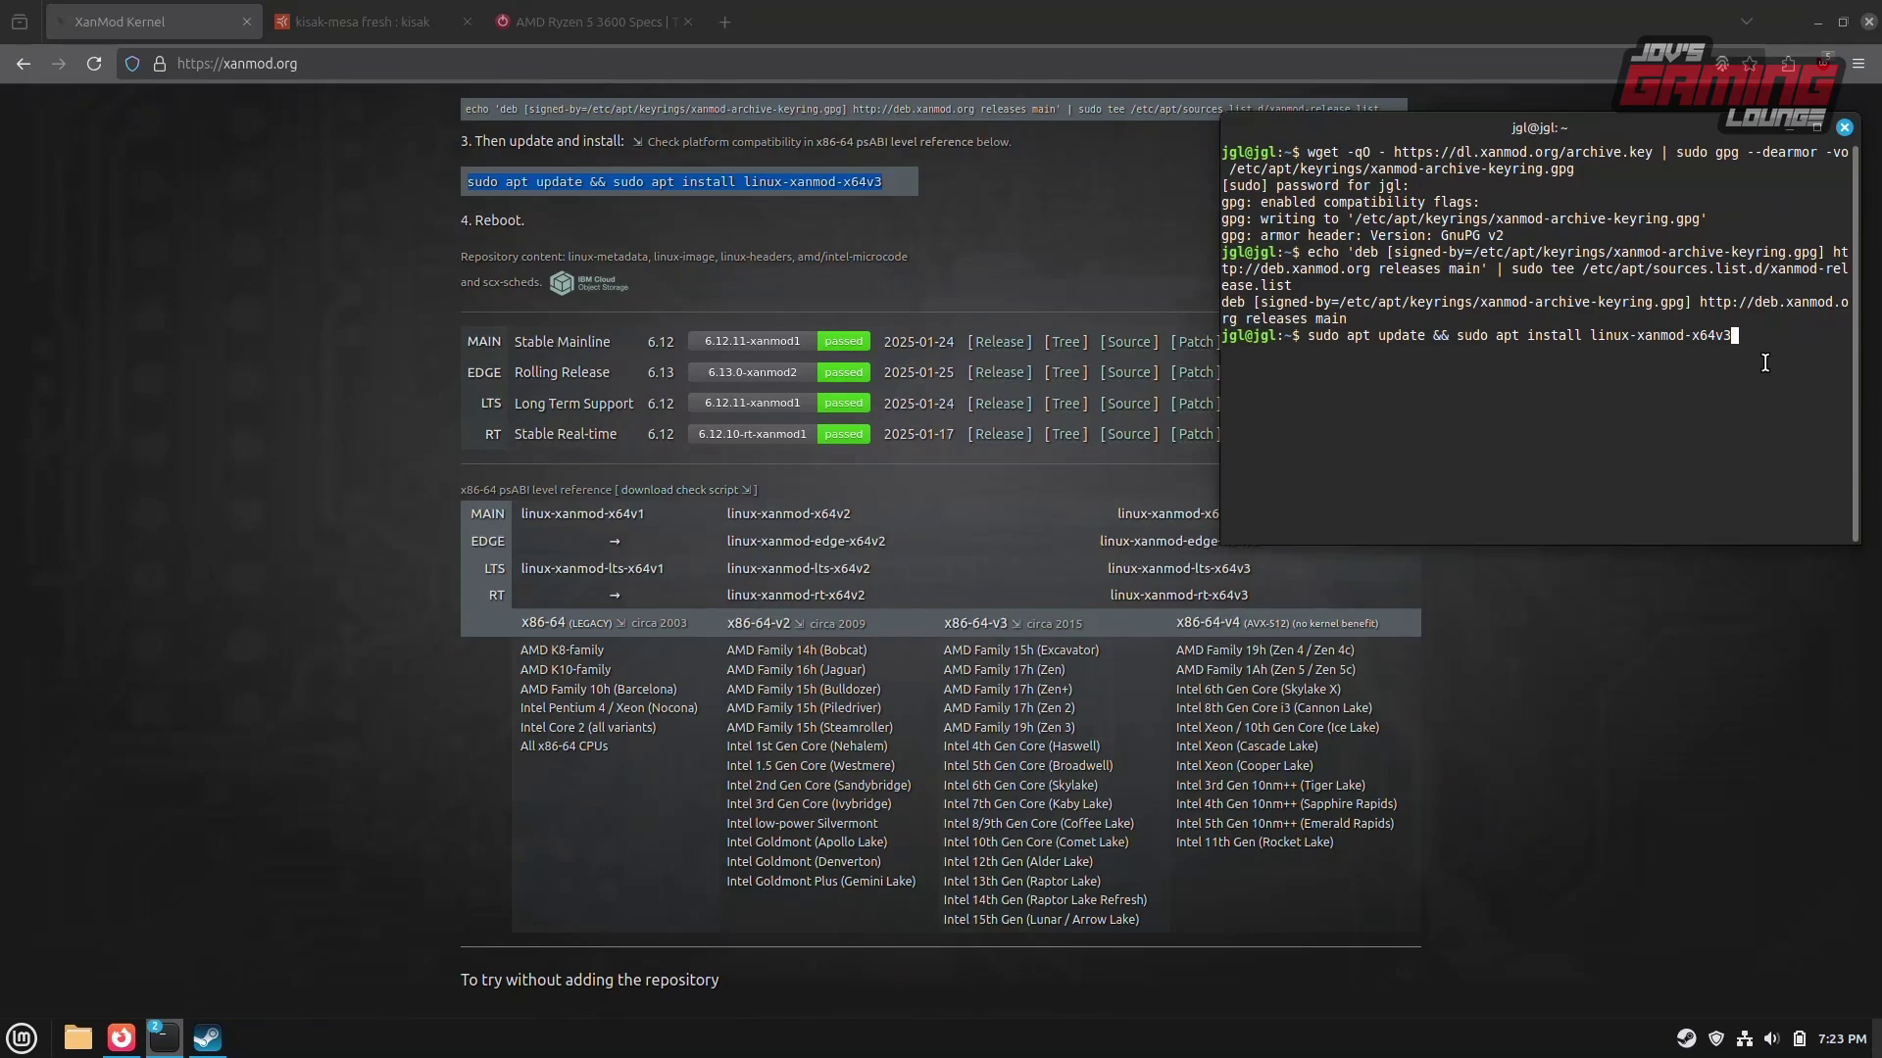
key("BackSpace")
type("2")
key("BackSpace")
type("4")
key("BackSpace")
type("3")
- Run the command and answer y to install the XanMod kernel packages
key("Return")
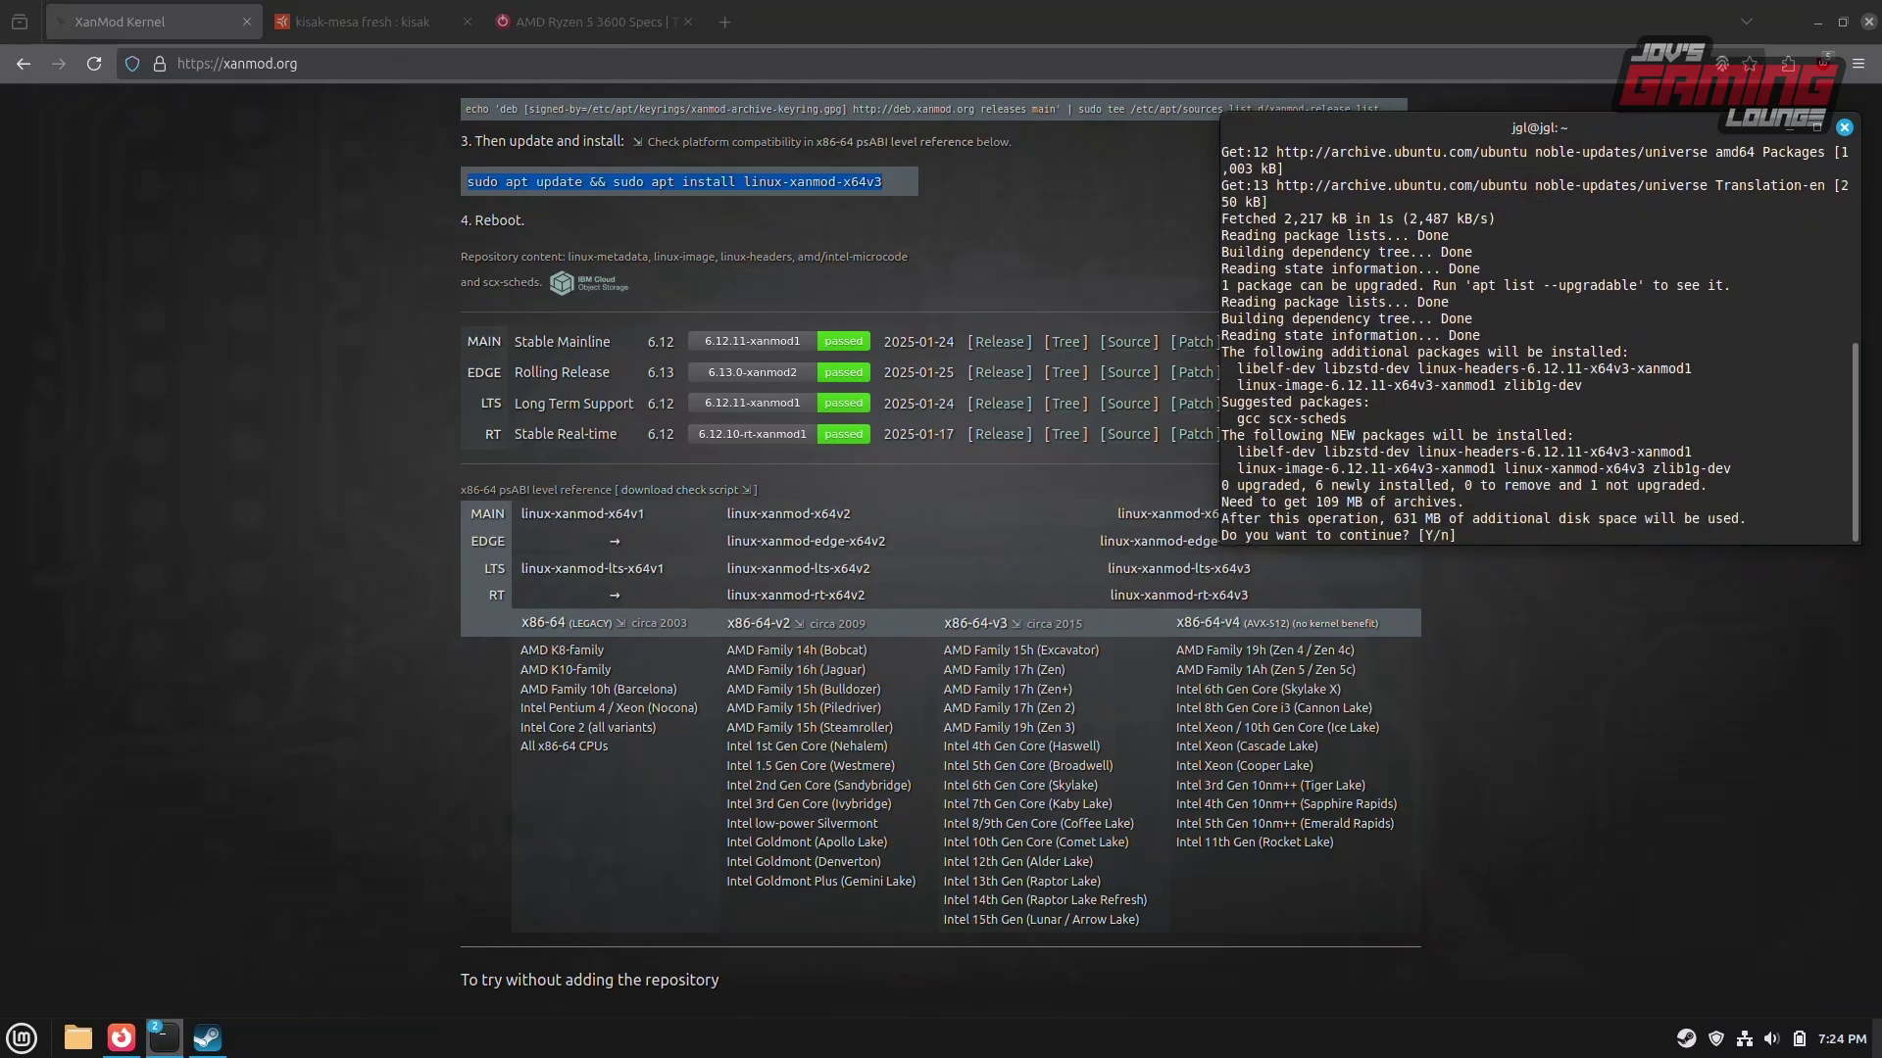
type("y")
key("Return")
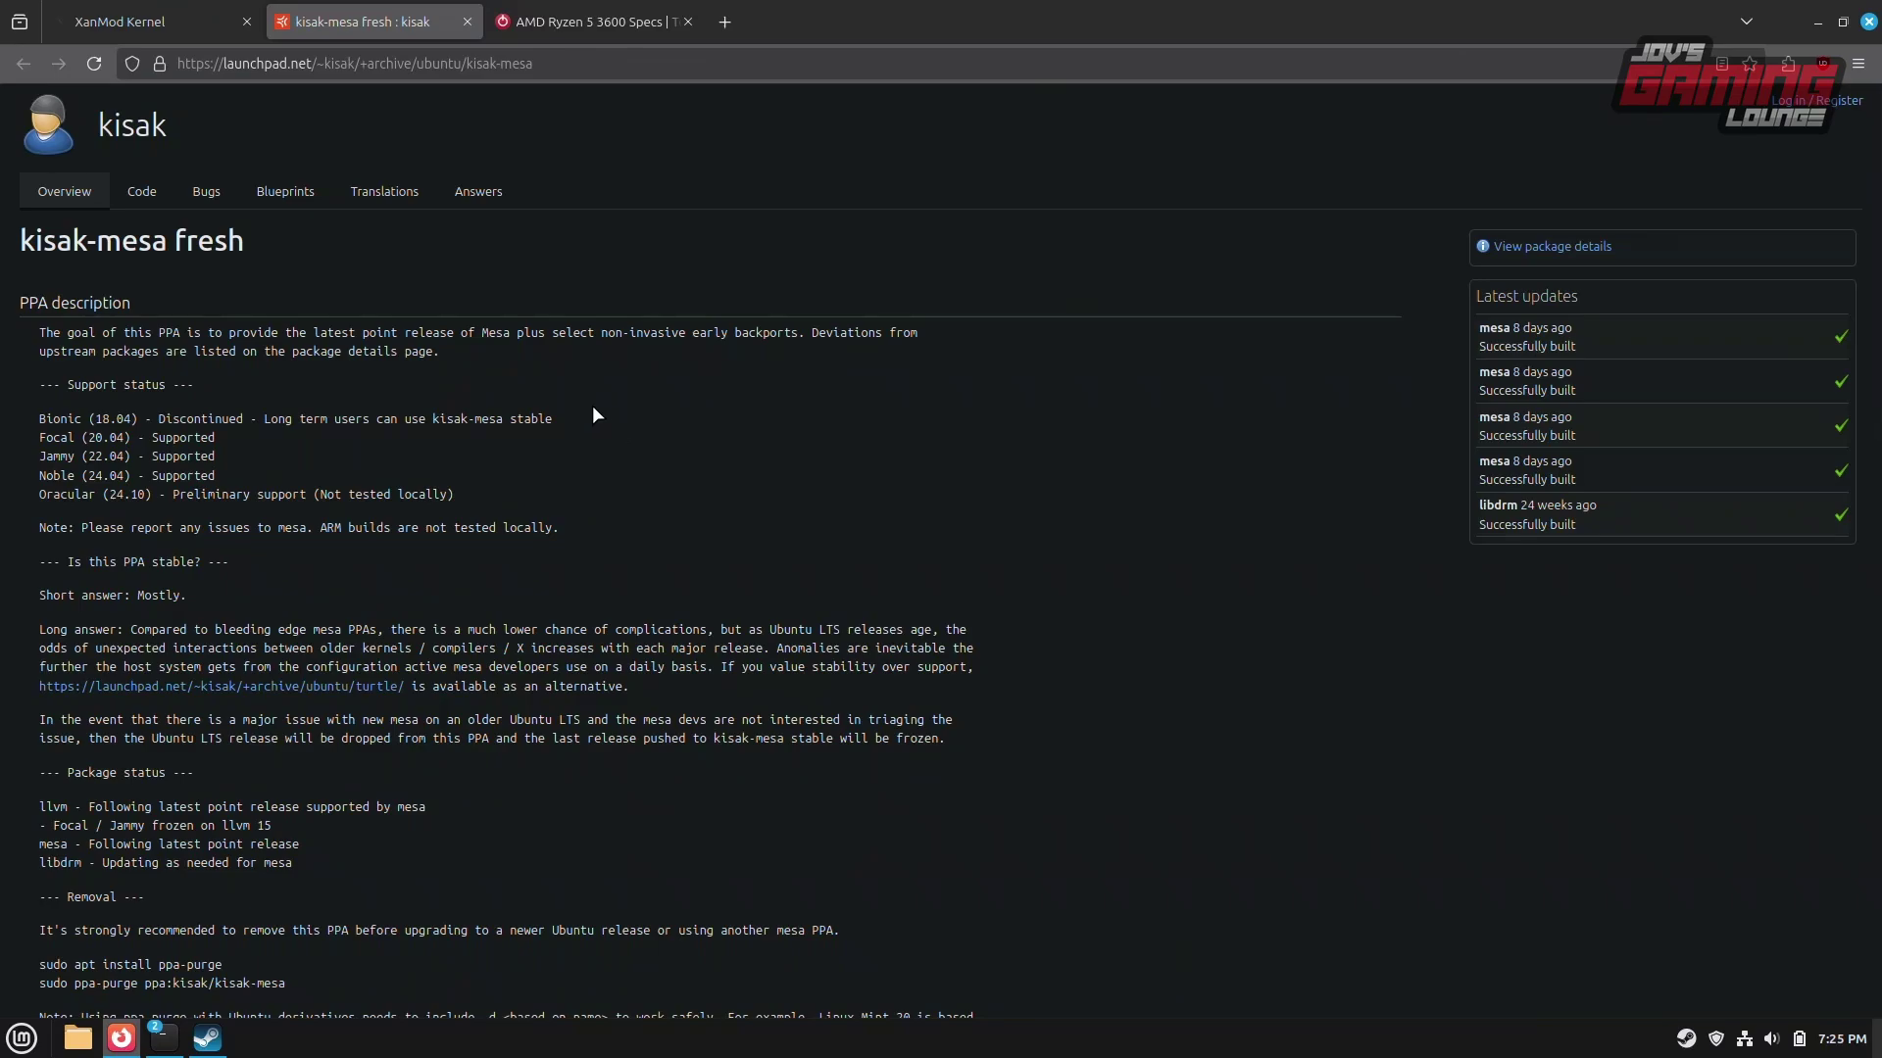
- Copy the kisak-mesa add-apt-repository command into the terminal and run it to add the PPA
scroll(592, 406, "down", 6)
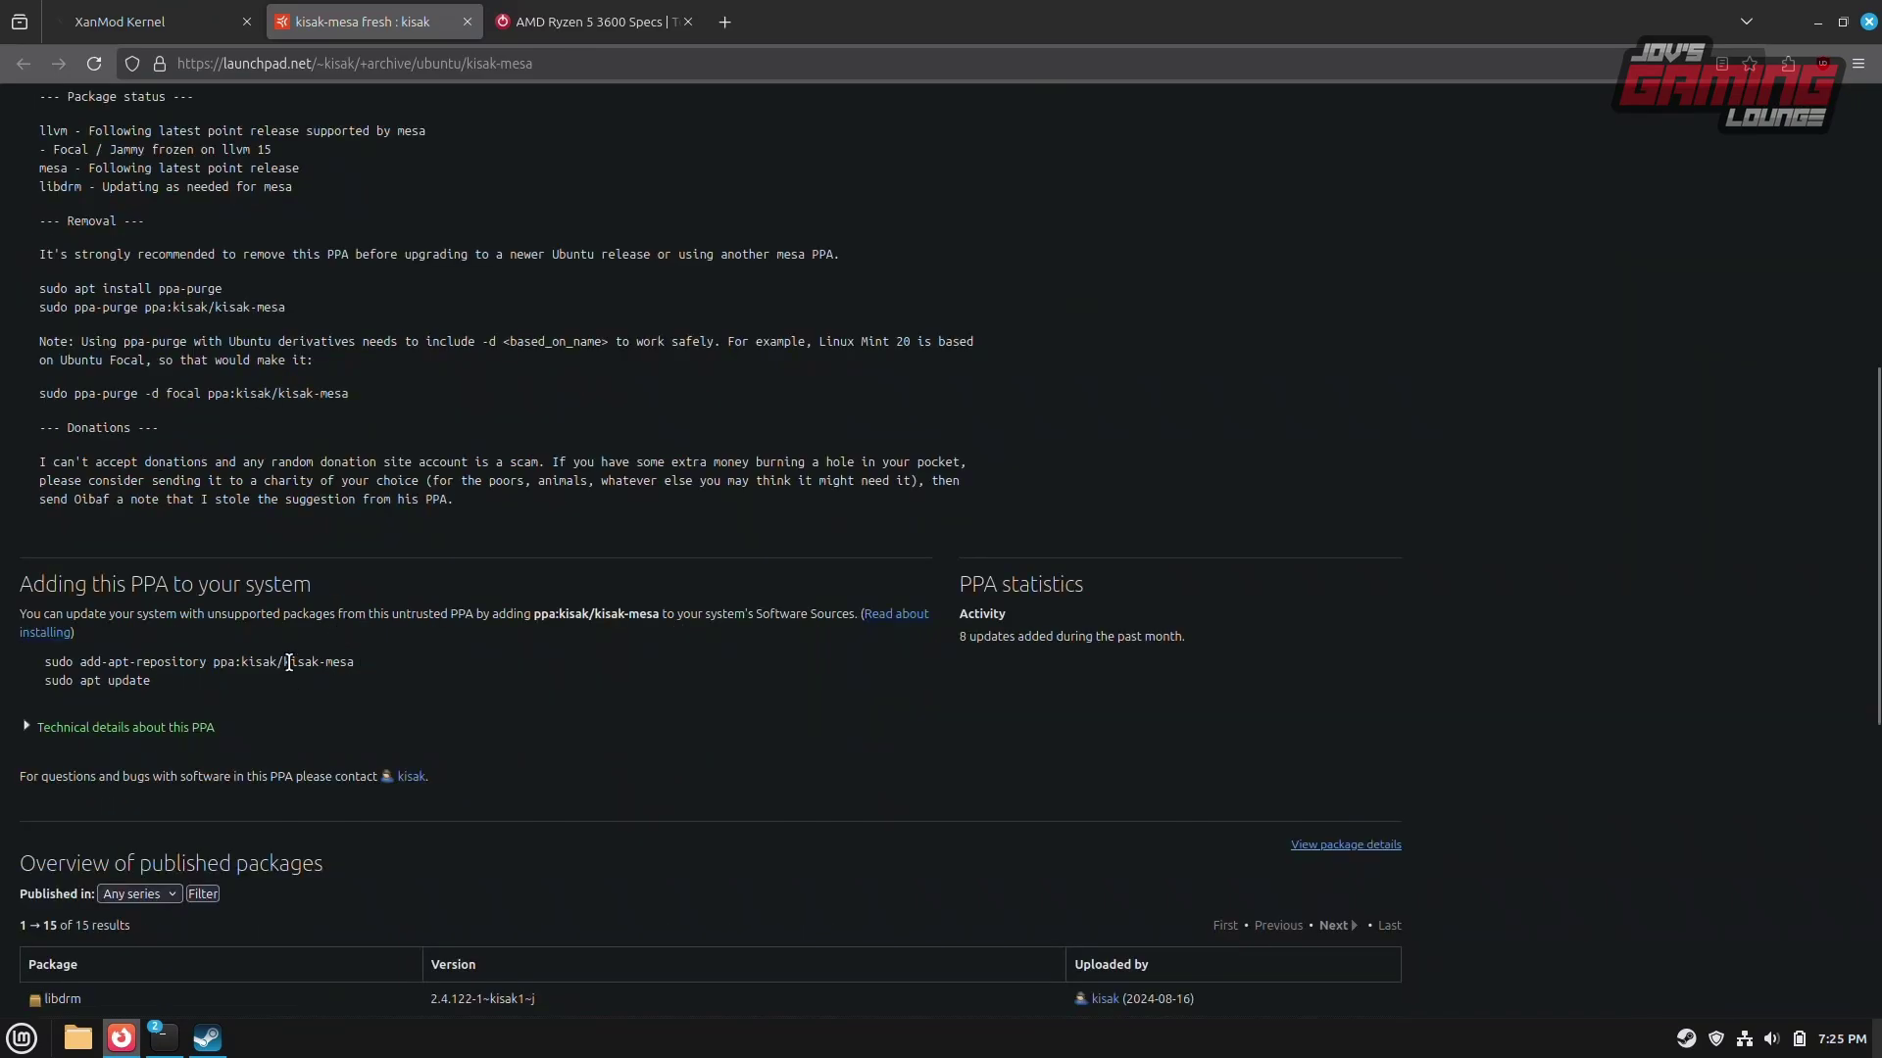
triple_click(290, 662)
right_click(290, 663)
left_click(316, 678)
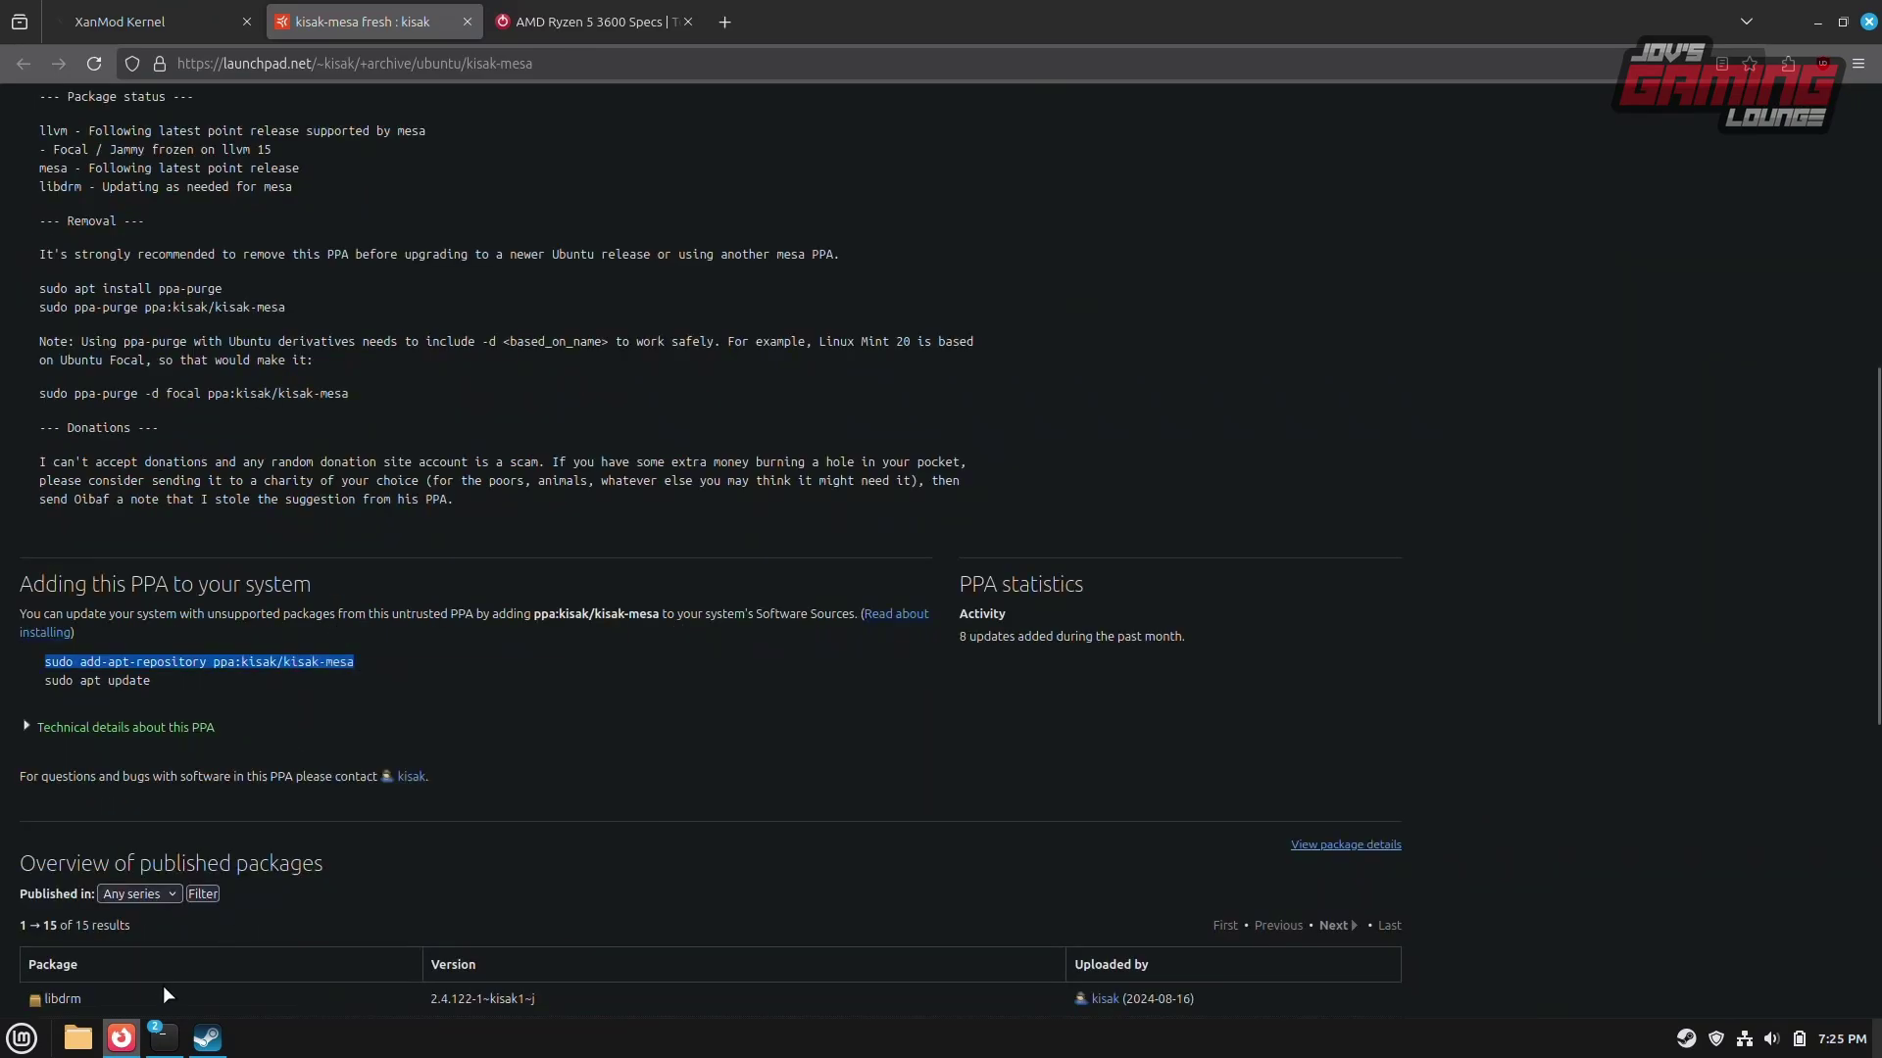
mouse_move(167, 1048)
left_click(340, 952)
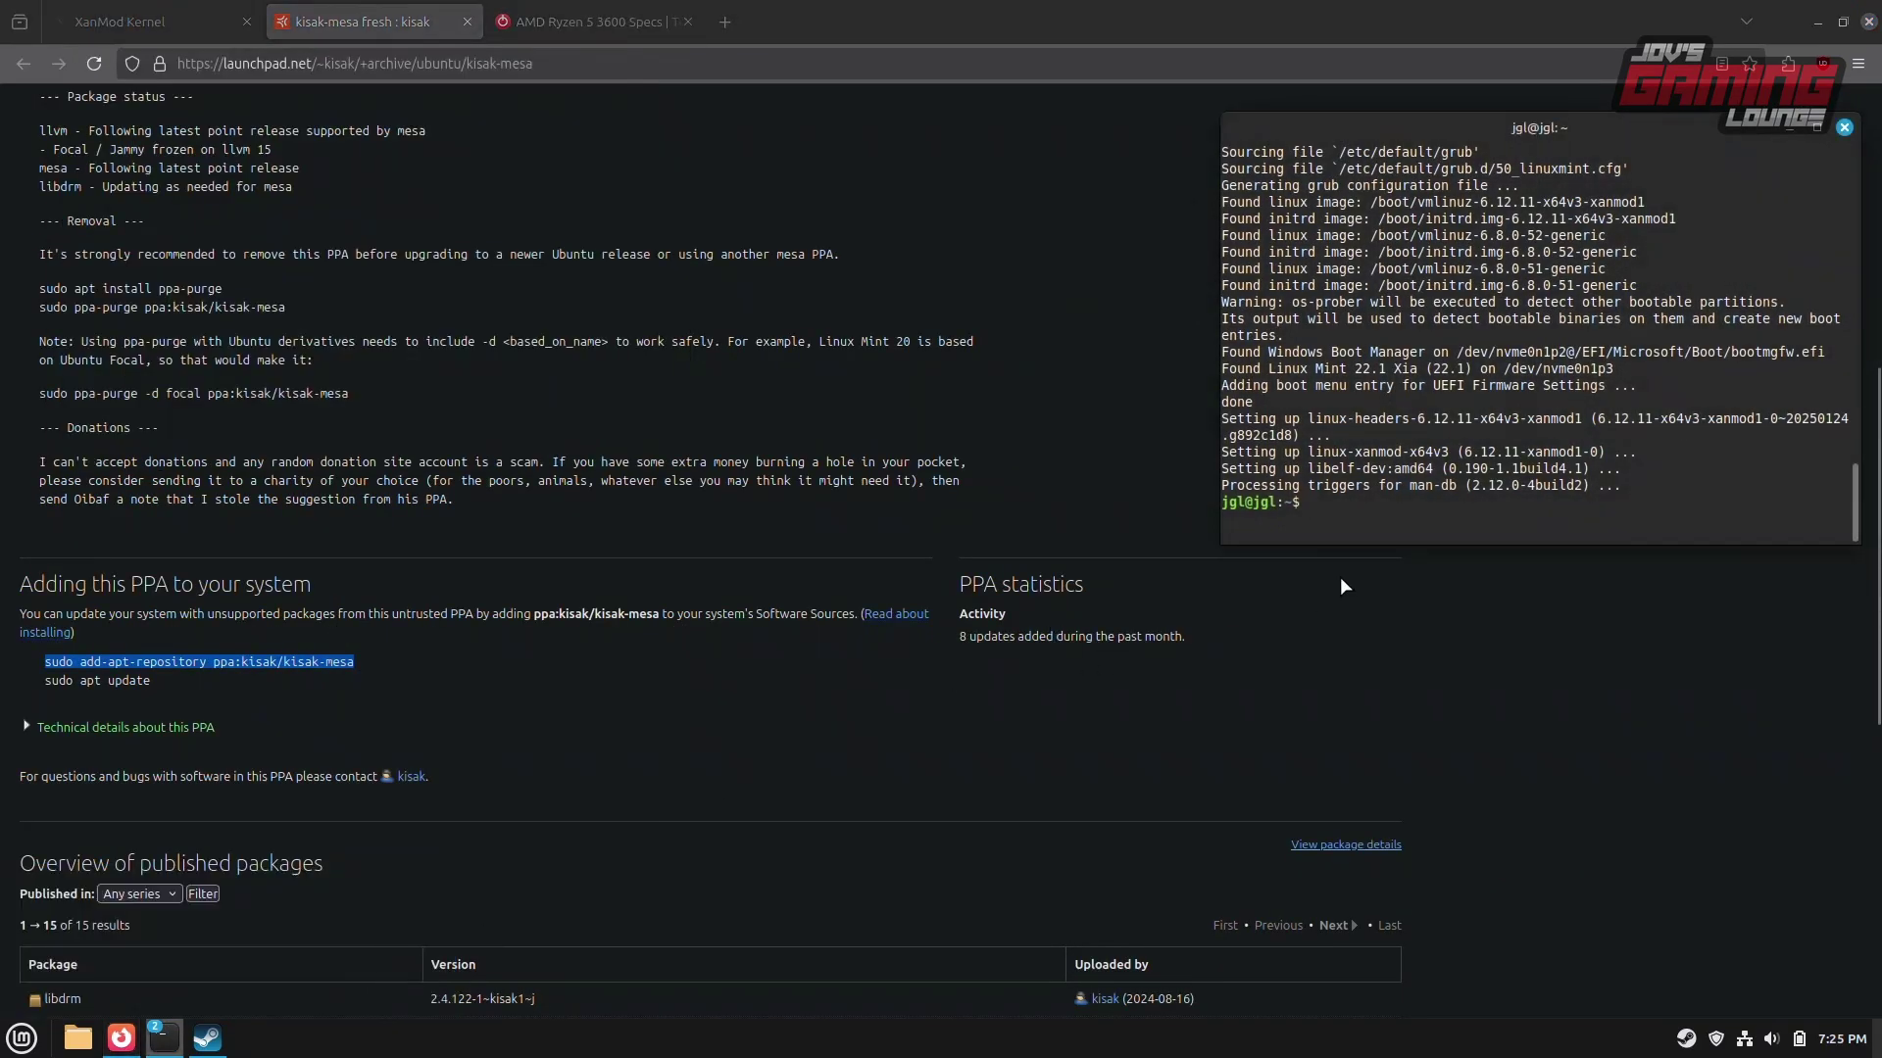
key("ctrl+shift+v")
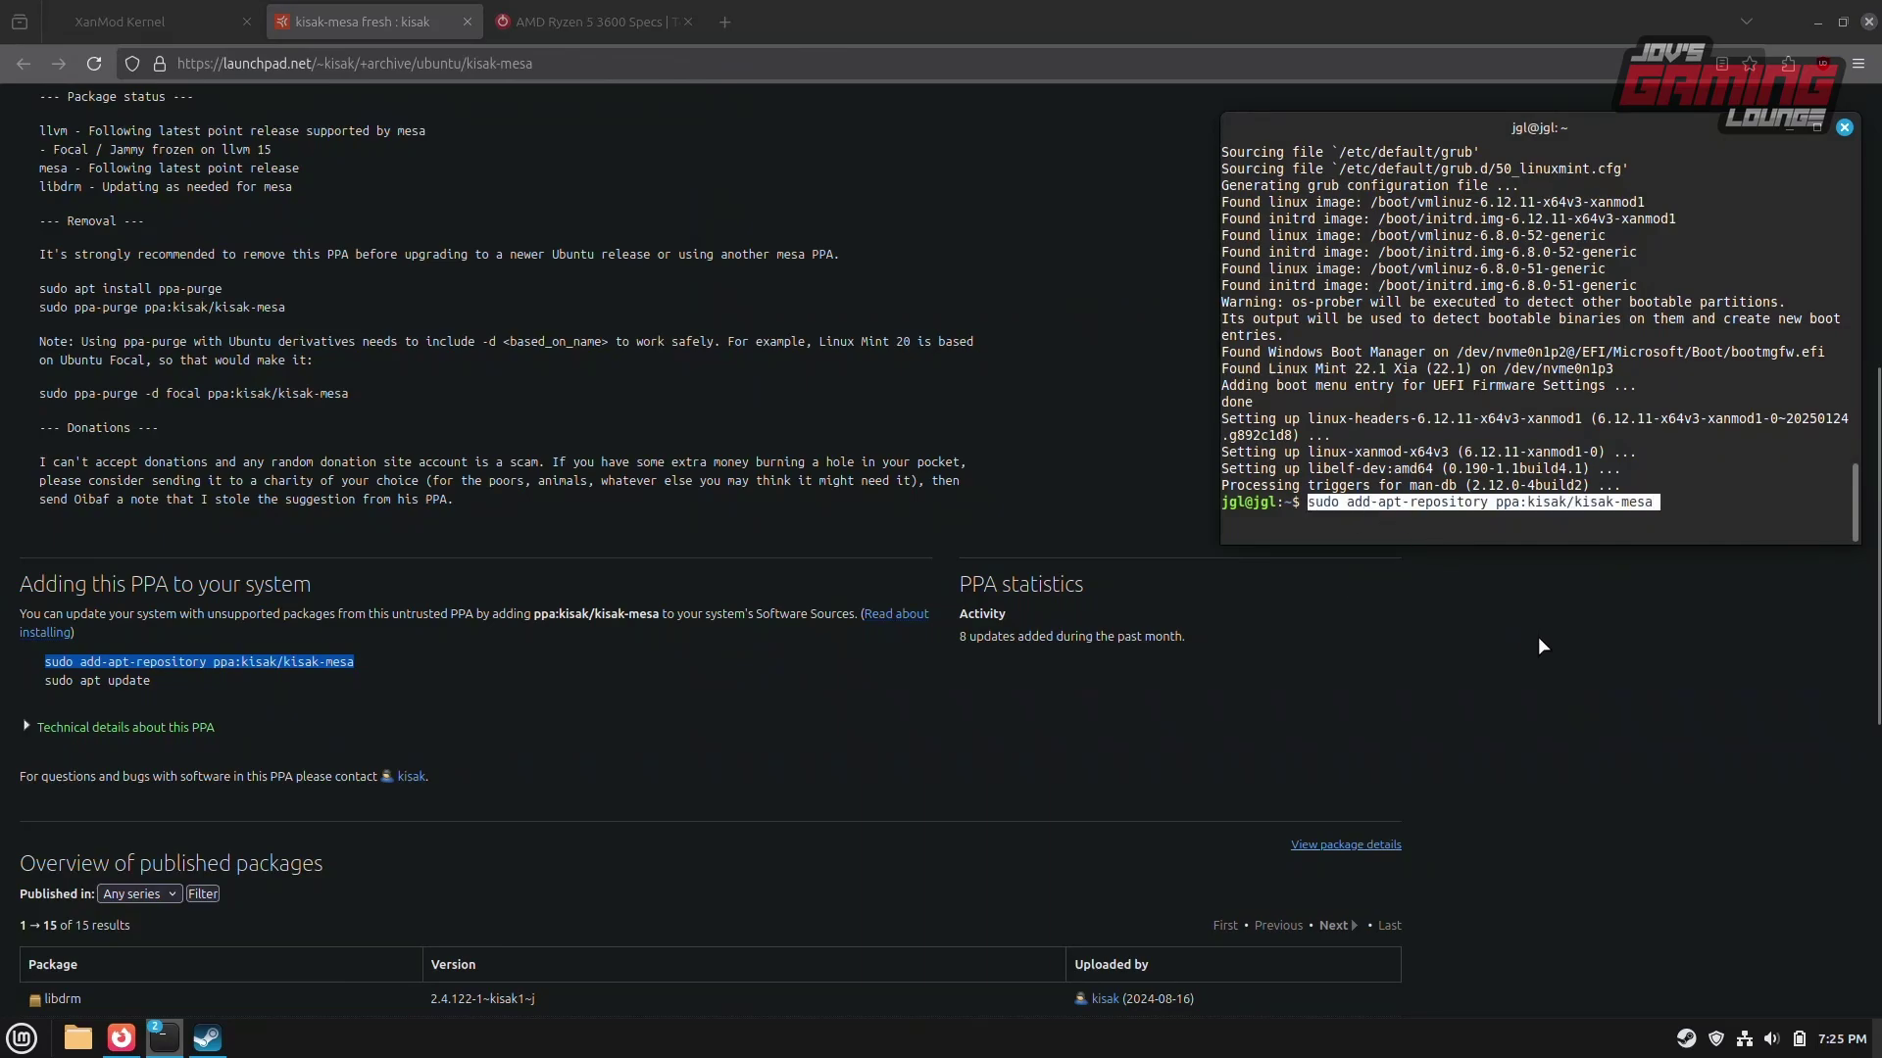
key("Return")
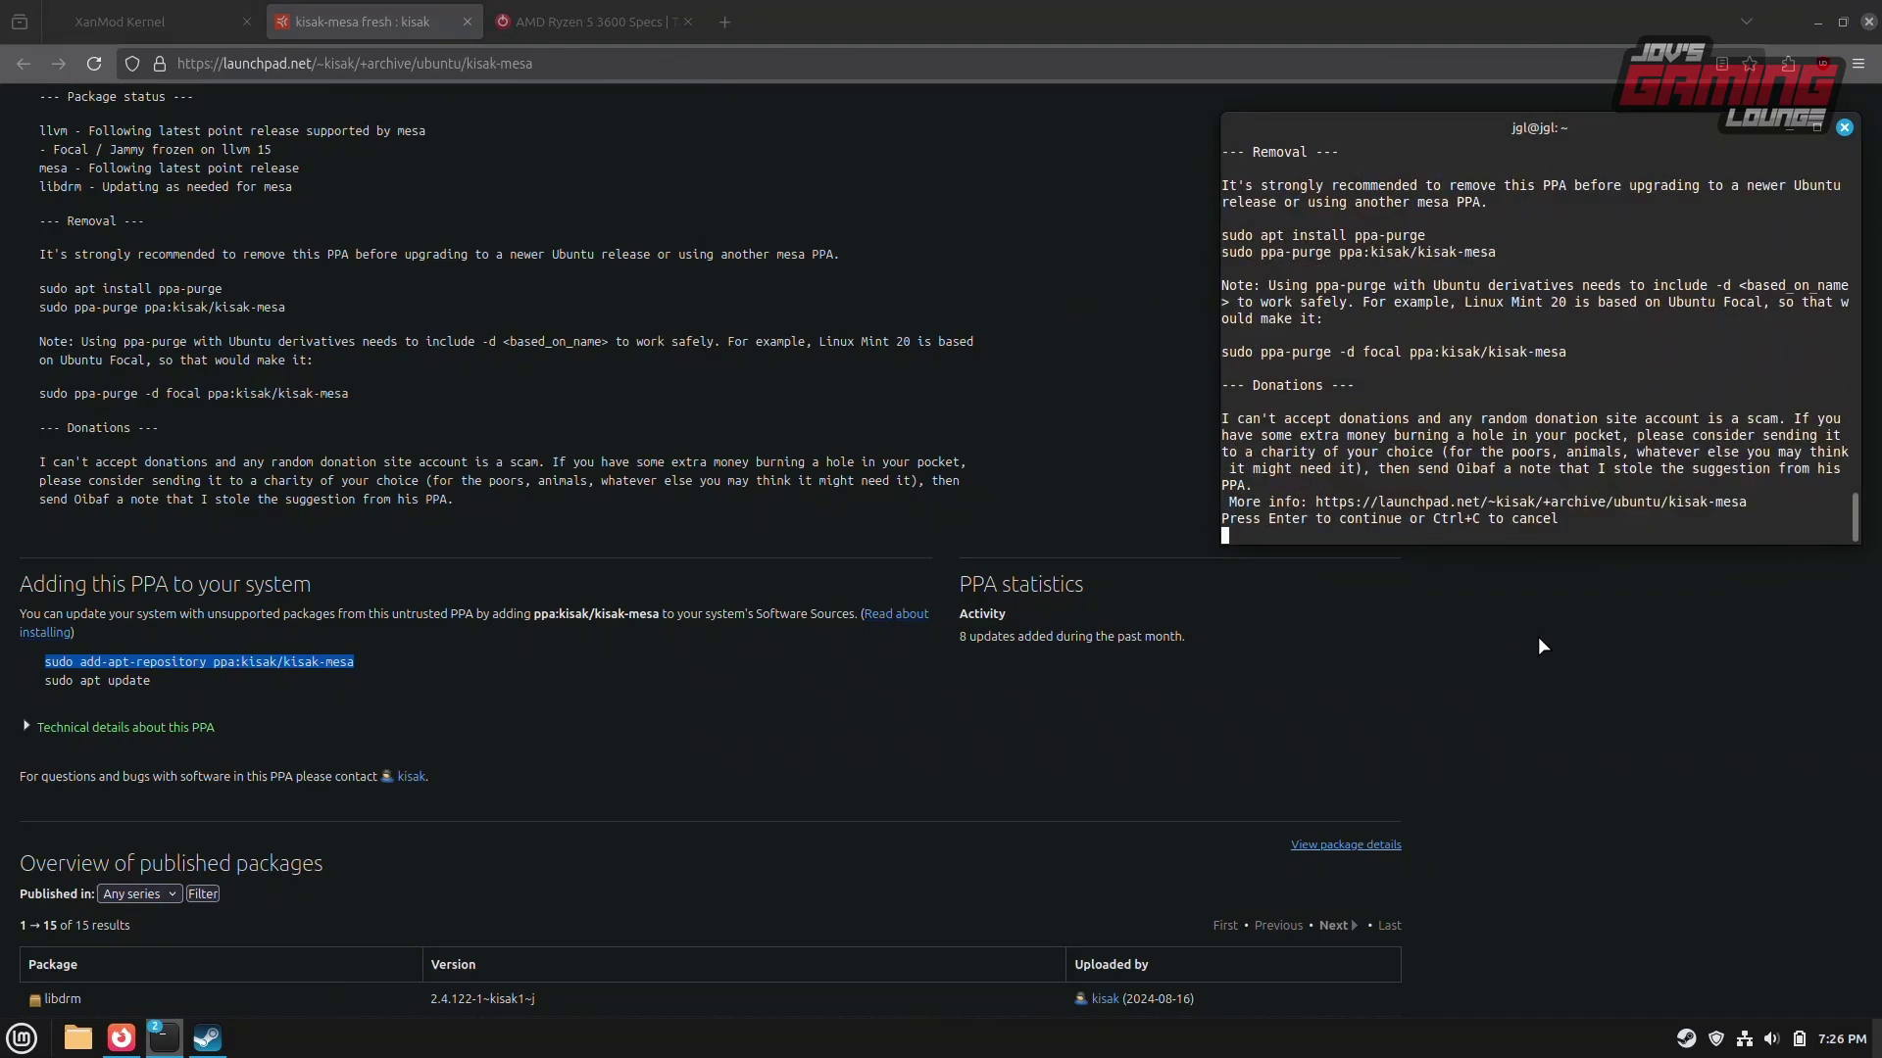
key("Return")
- Run sudo apt update and sudo apt upgrade, confirming with y to install kisak Mesa 24.3.4
type("sudo apt update")
key("Return")
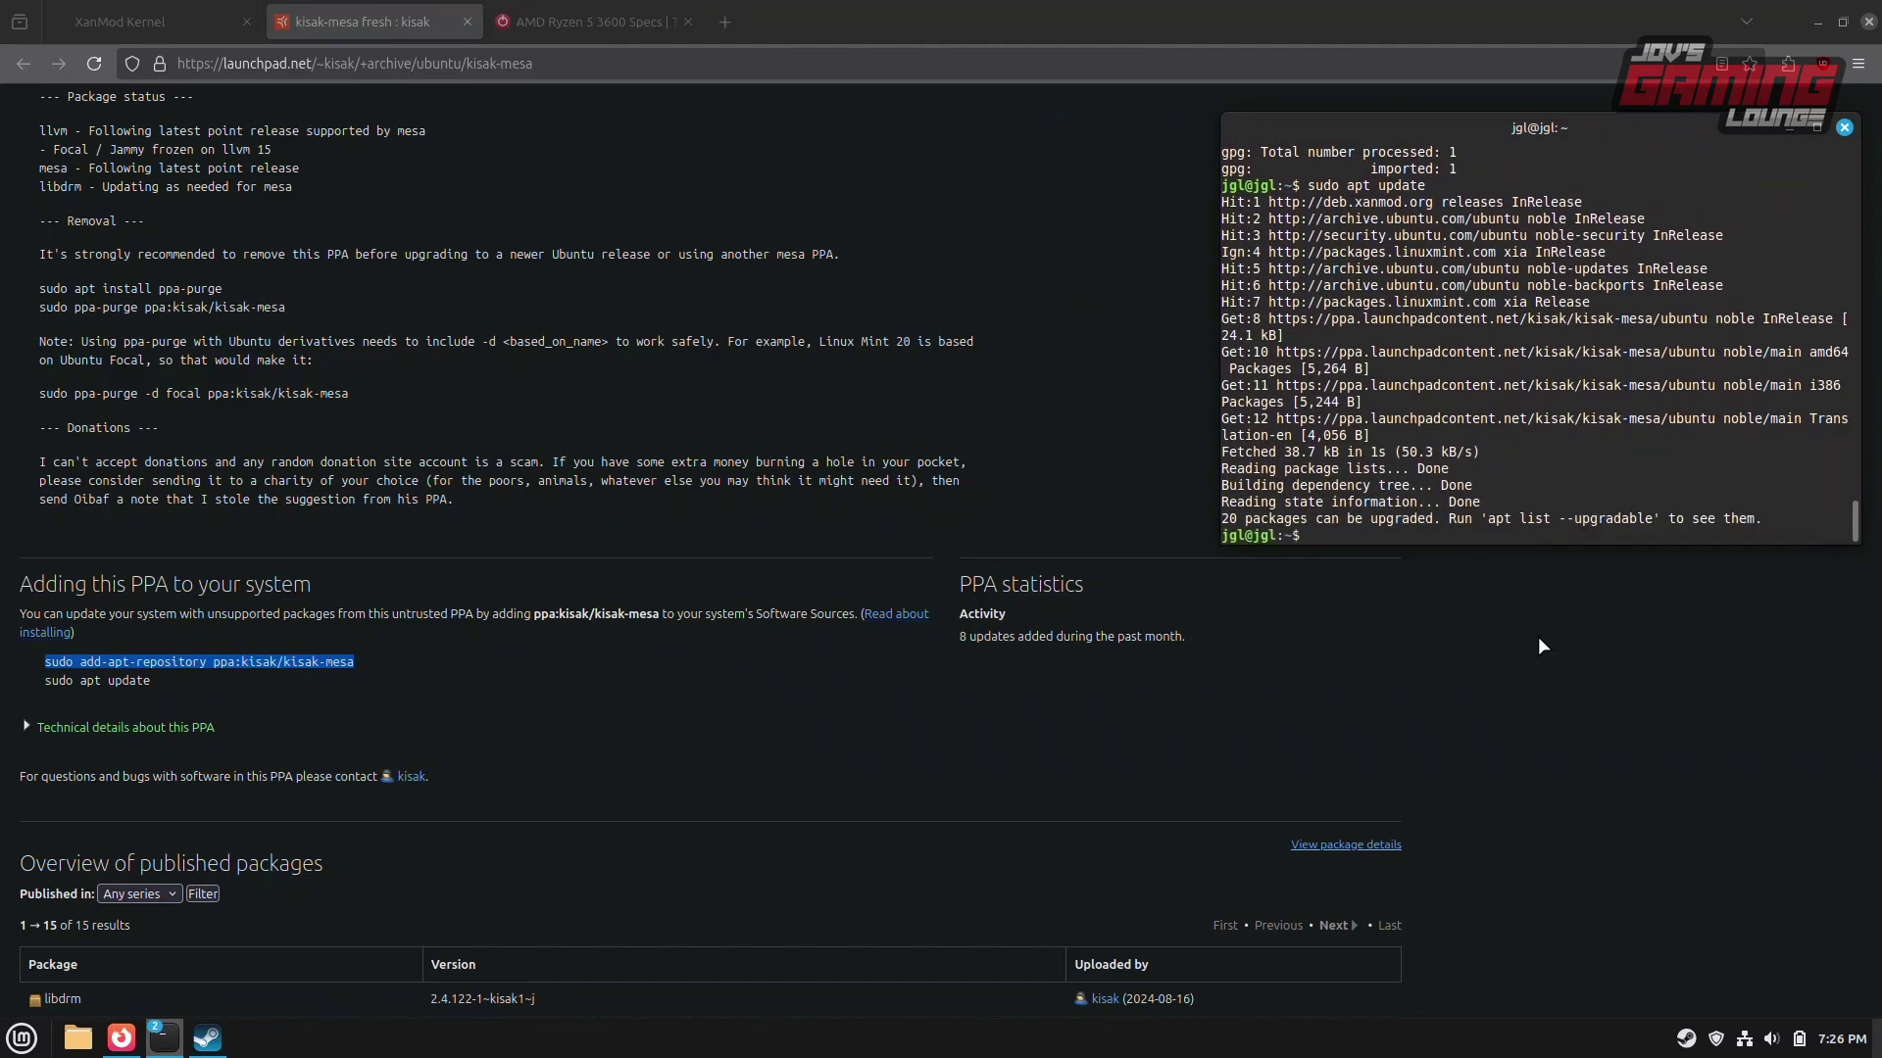
type("sudo apt upgrade")
key("Return")
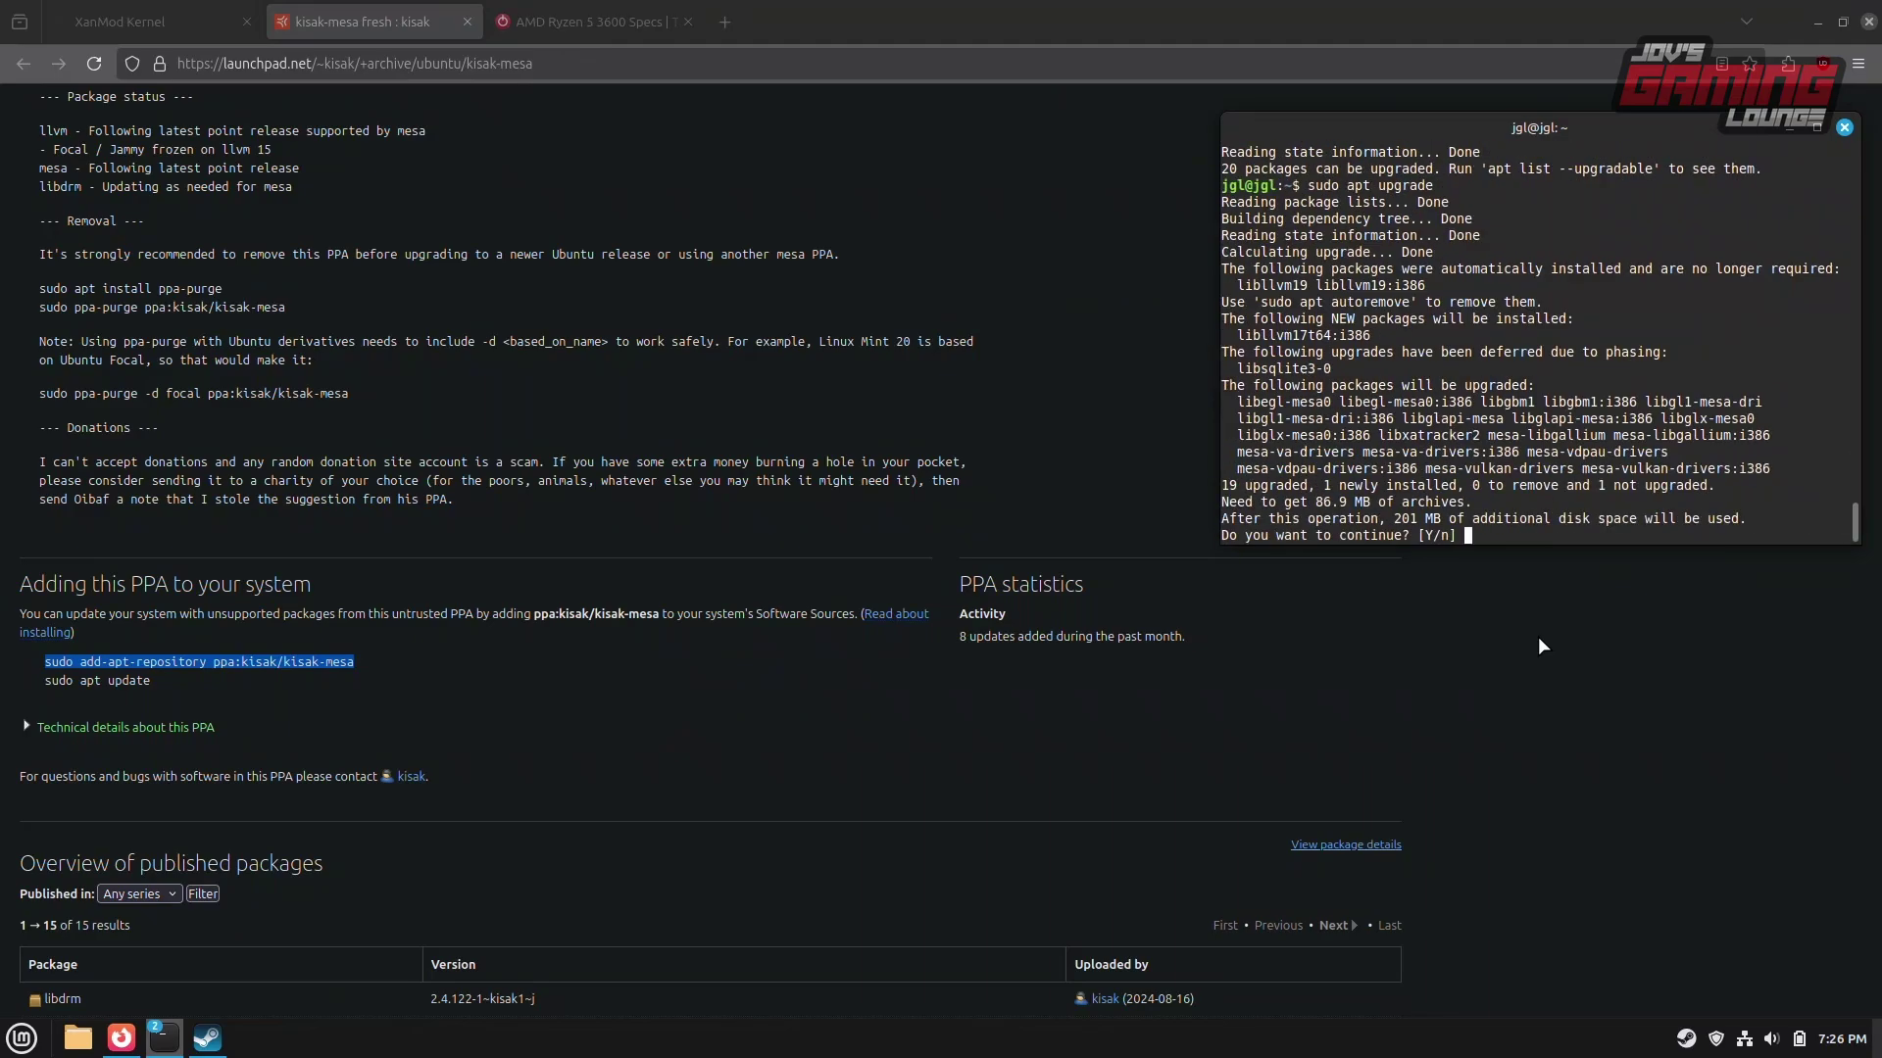
type("y")
key("Return")
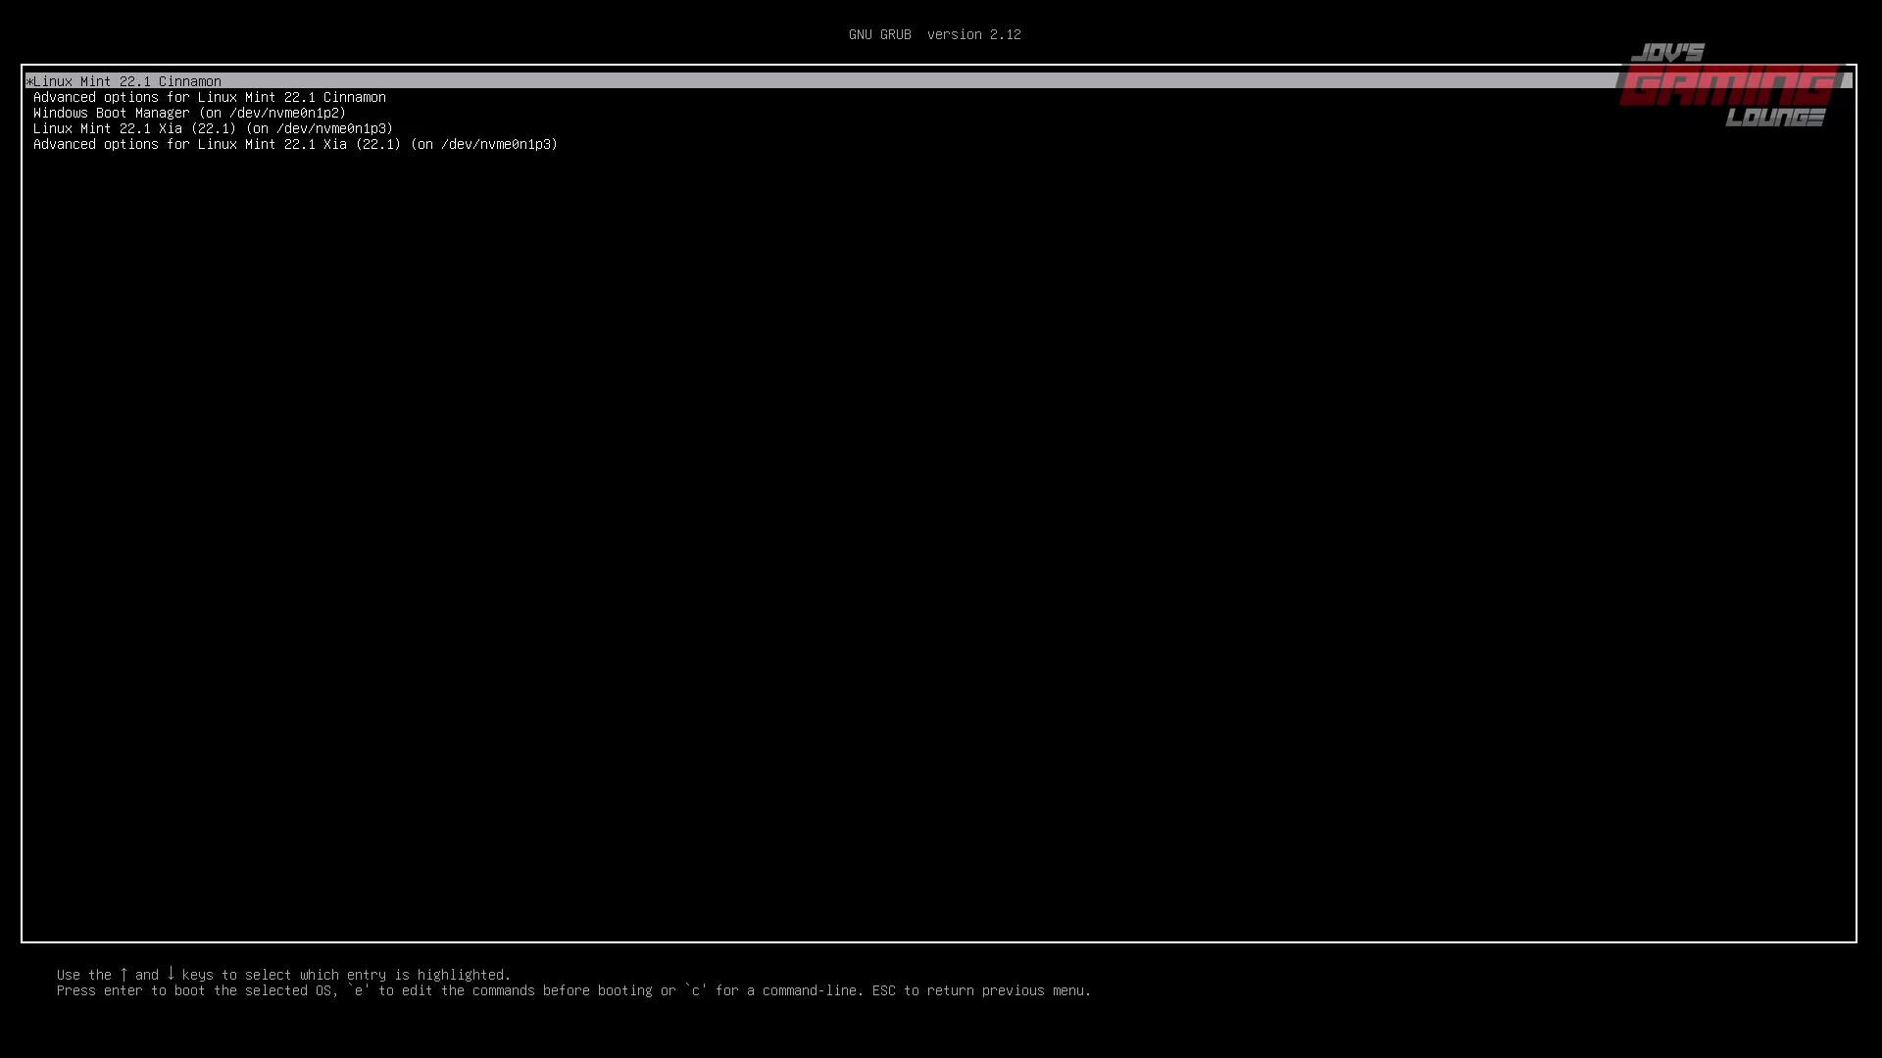
- Enter Advanced options for Linux Mint 22.1 Cinnamon and highlight the 6.8.0-52-generic kernel entry
key("Down")
key("Return")
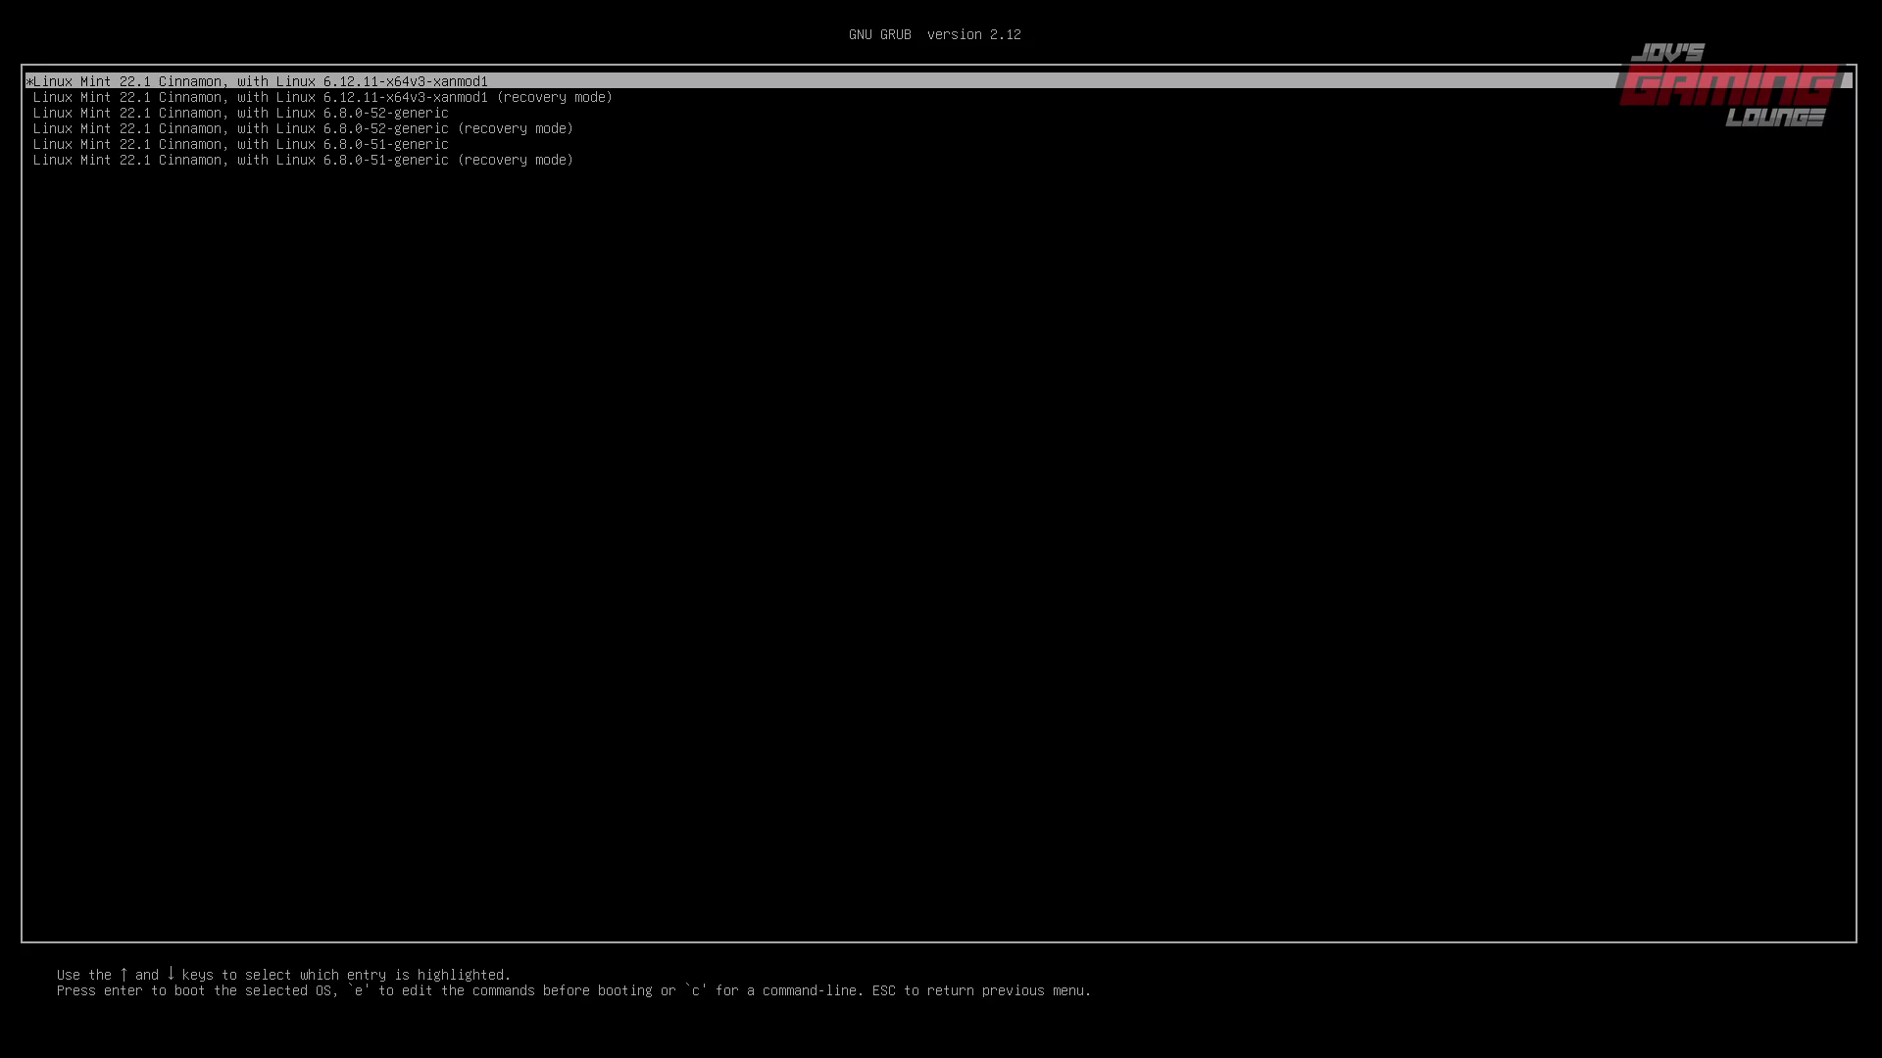
key("Down")
key("Down")
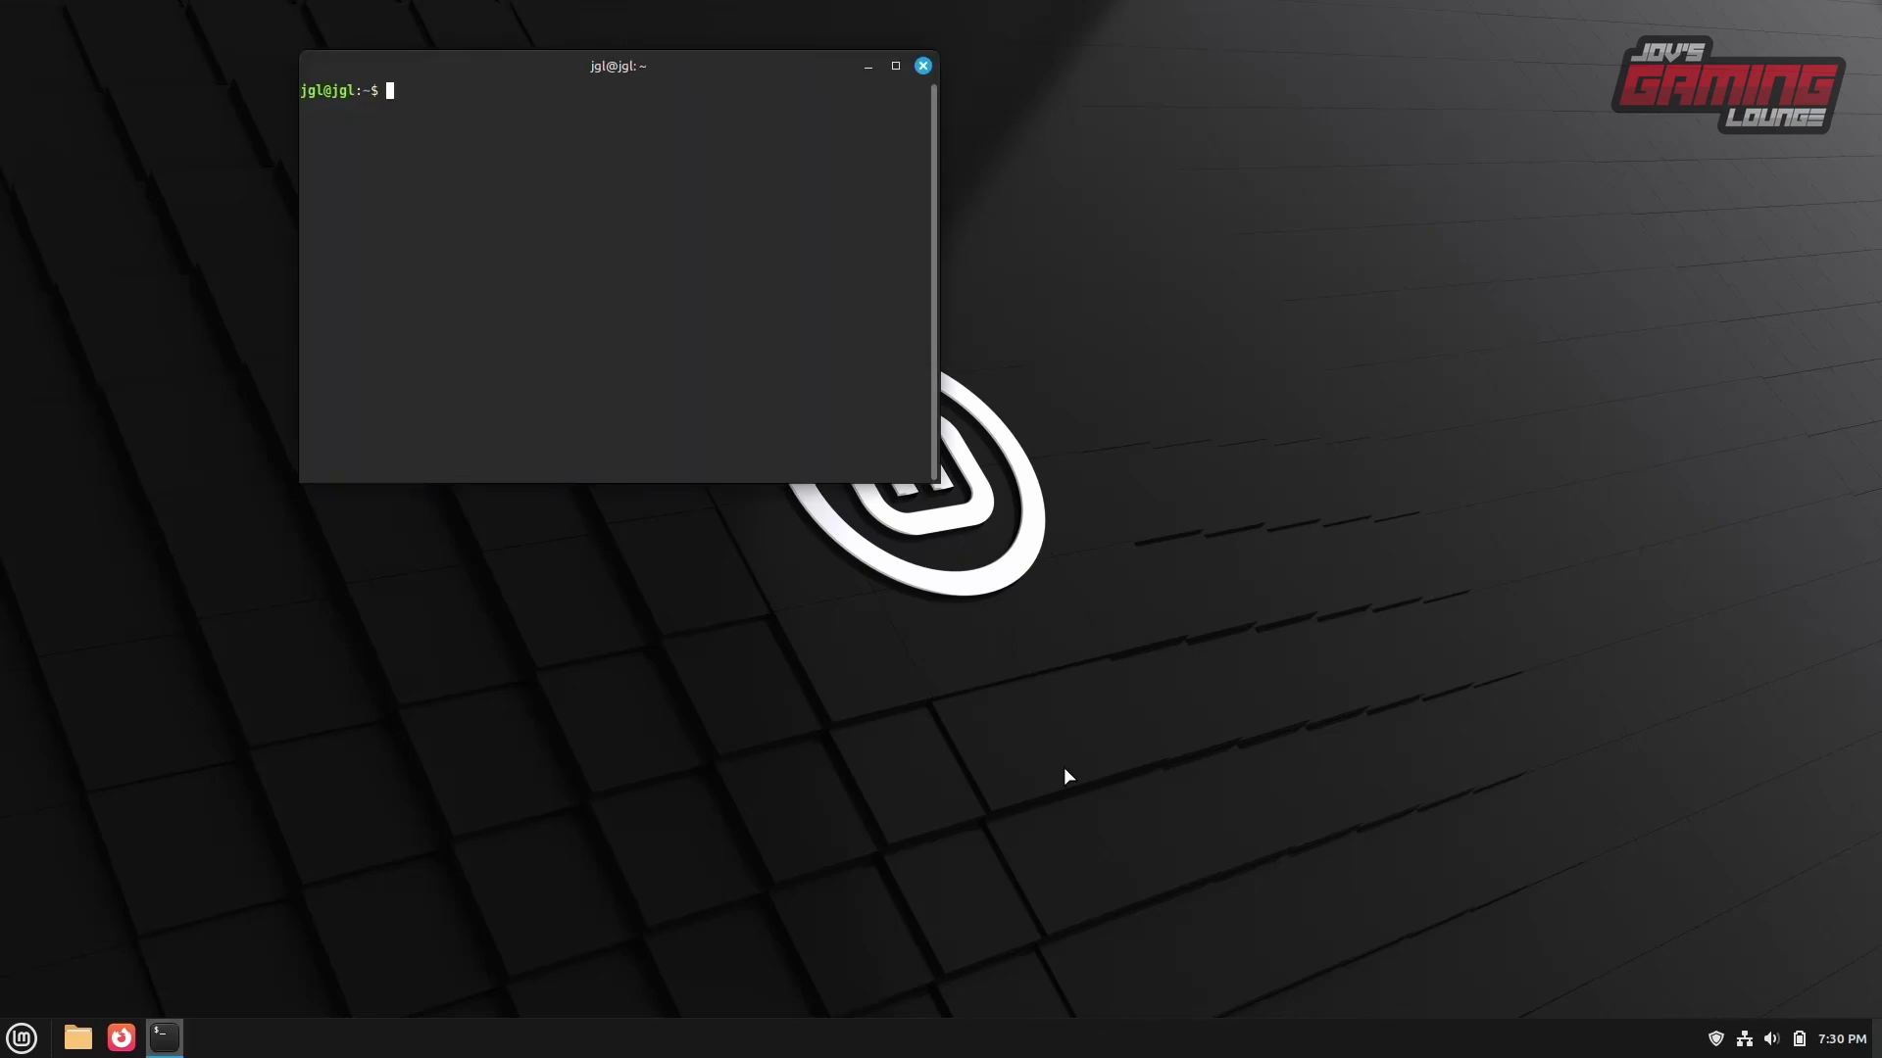
- Run neofetch to confirm the 6.12.11-x64v3-xanmod1 kernel, then glxinfo | grep Mesa for the Mesa version
key("Up")
key("Up")
key("Return")
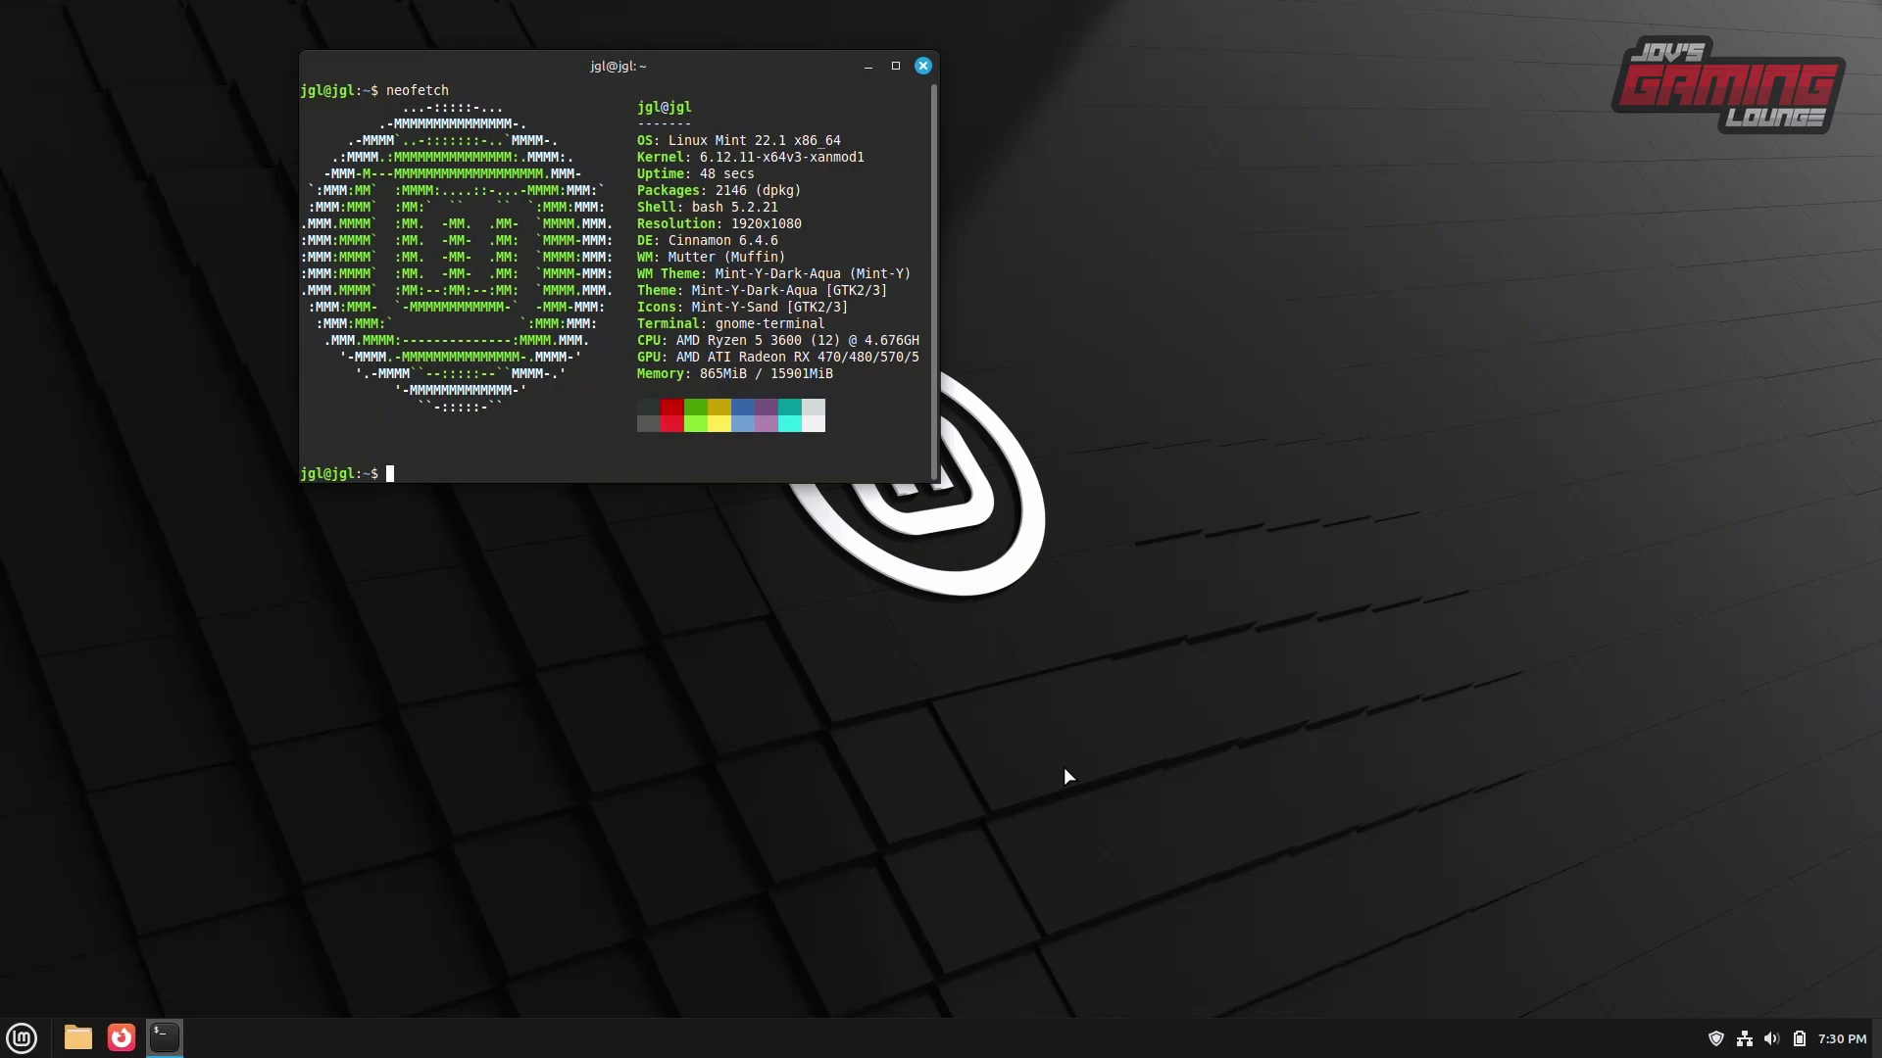
type("glxinfo | grep Mesa")
key("Return")
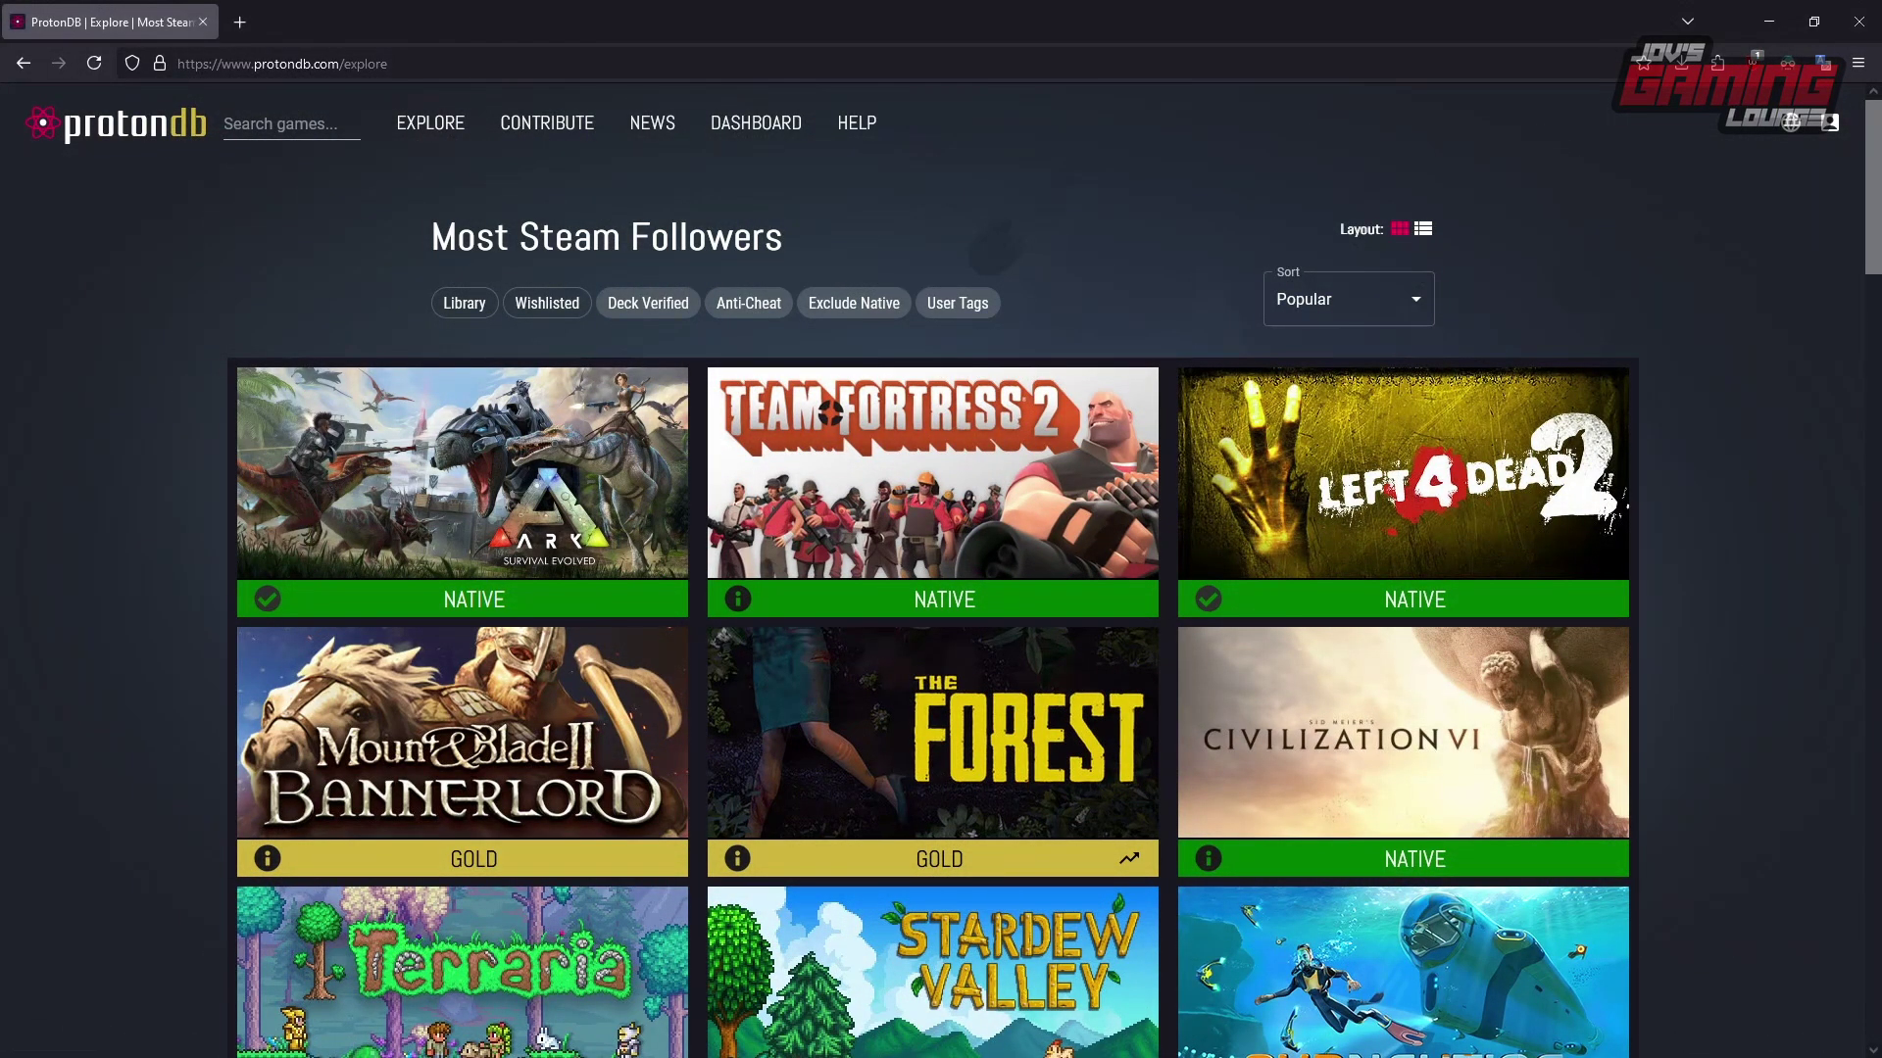
- Scroll through ProtonDB compatibility reports and the Are We Anti-Cheat Yet game status table
scroll(941, 588, "down", 2)
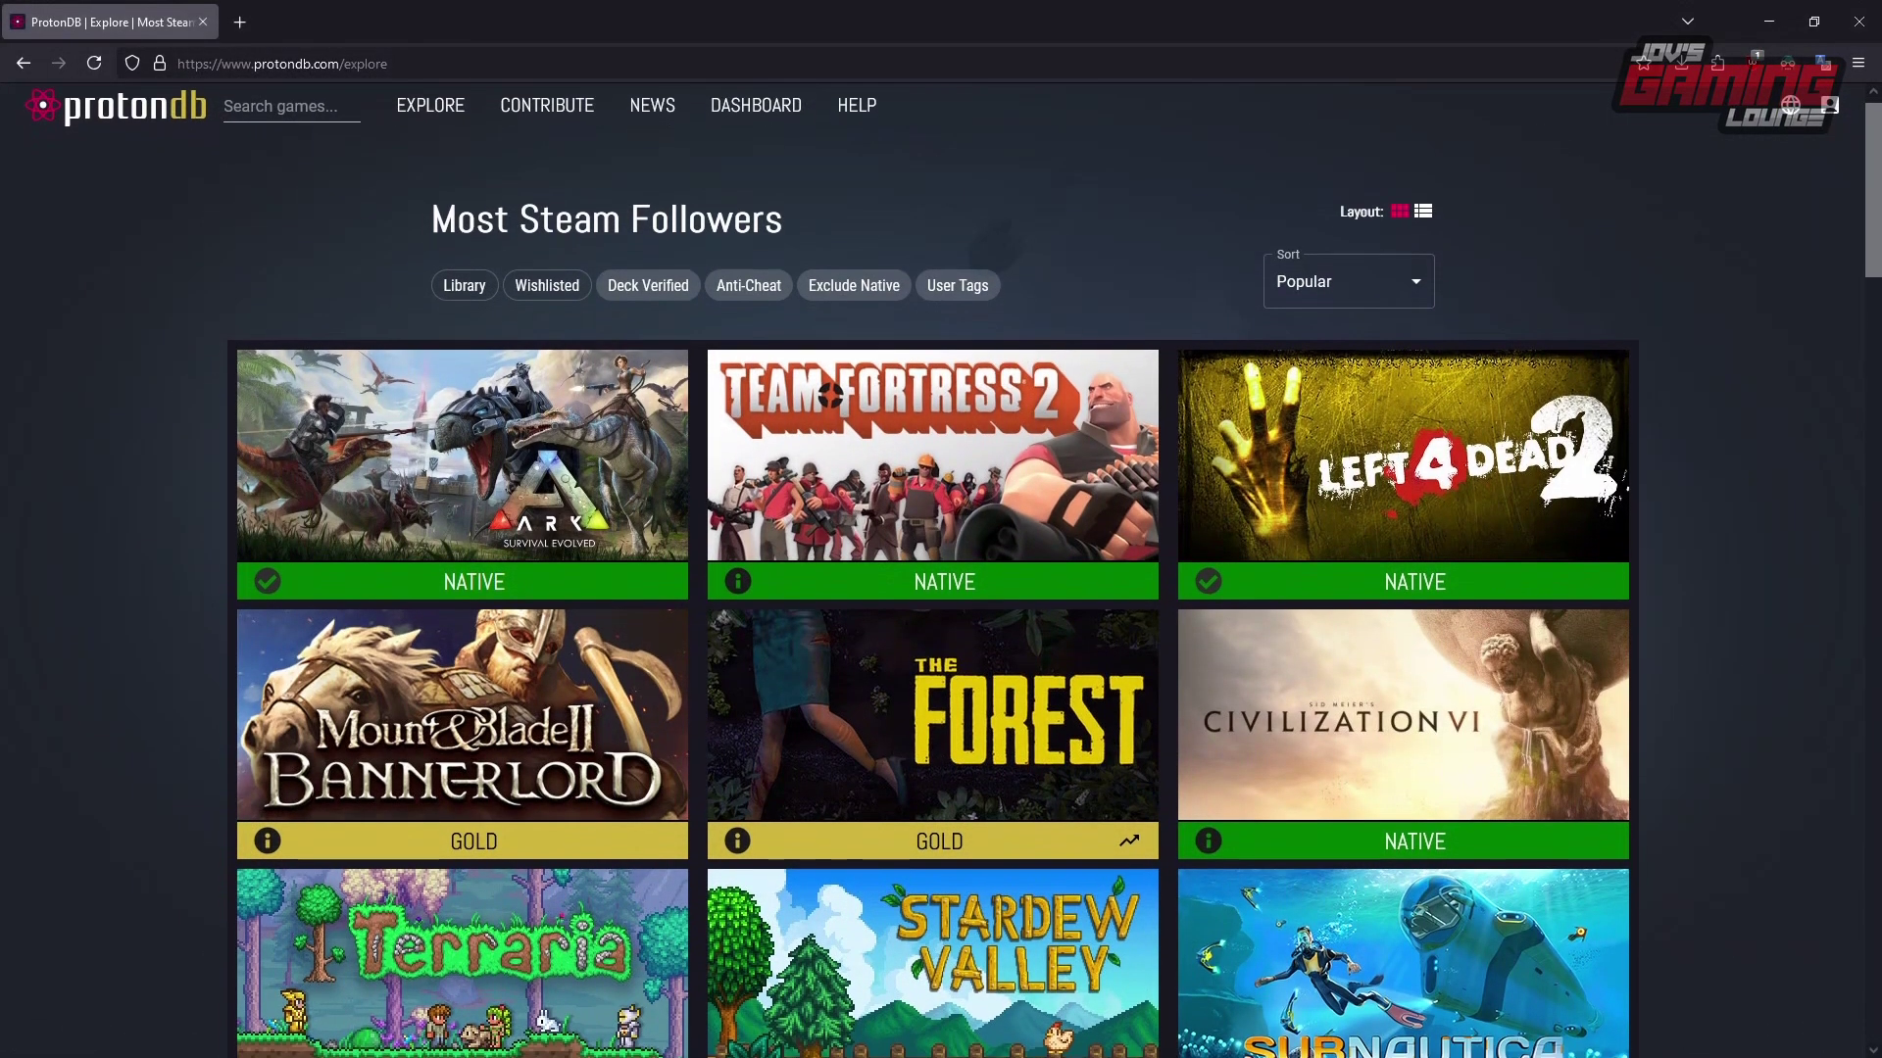
scroll(941, 588, "down", 4)
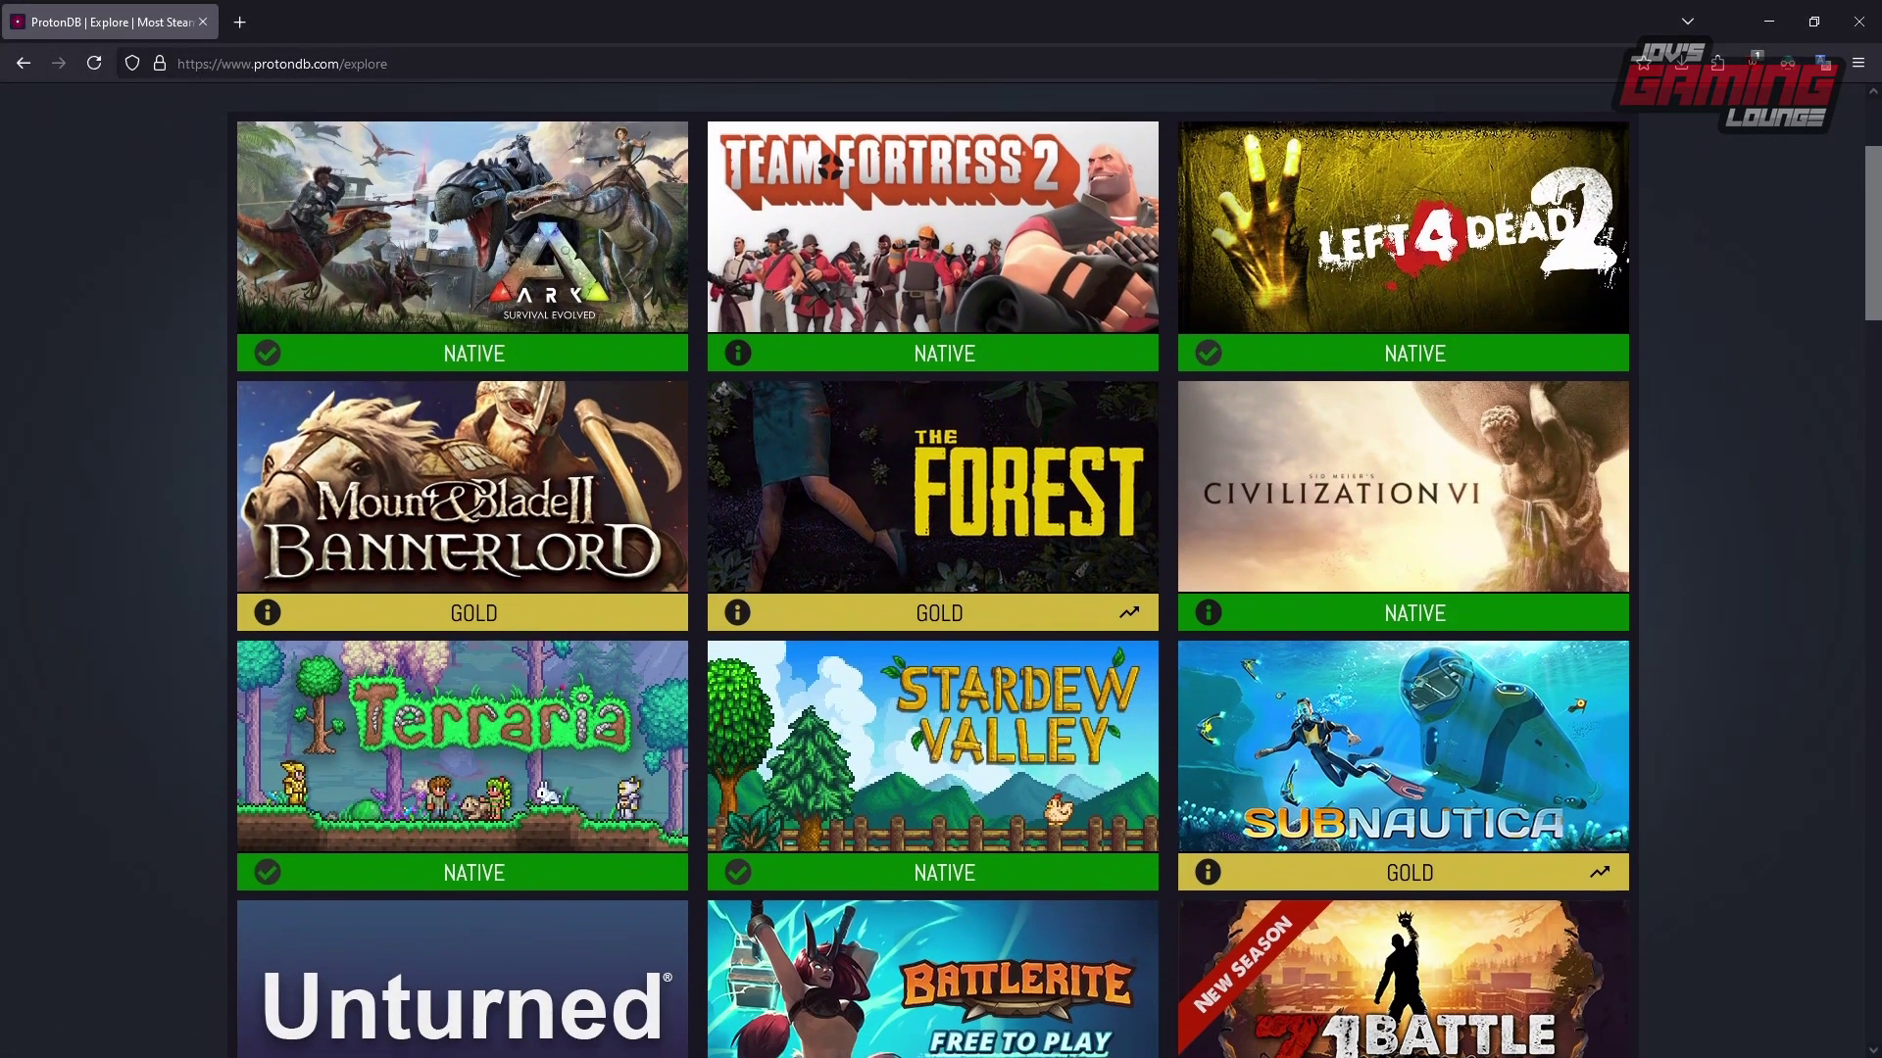
scroll(941, 588, "down", 1)
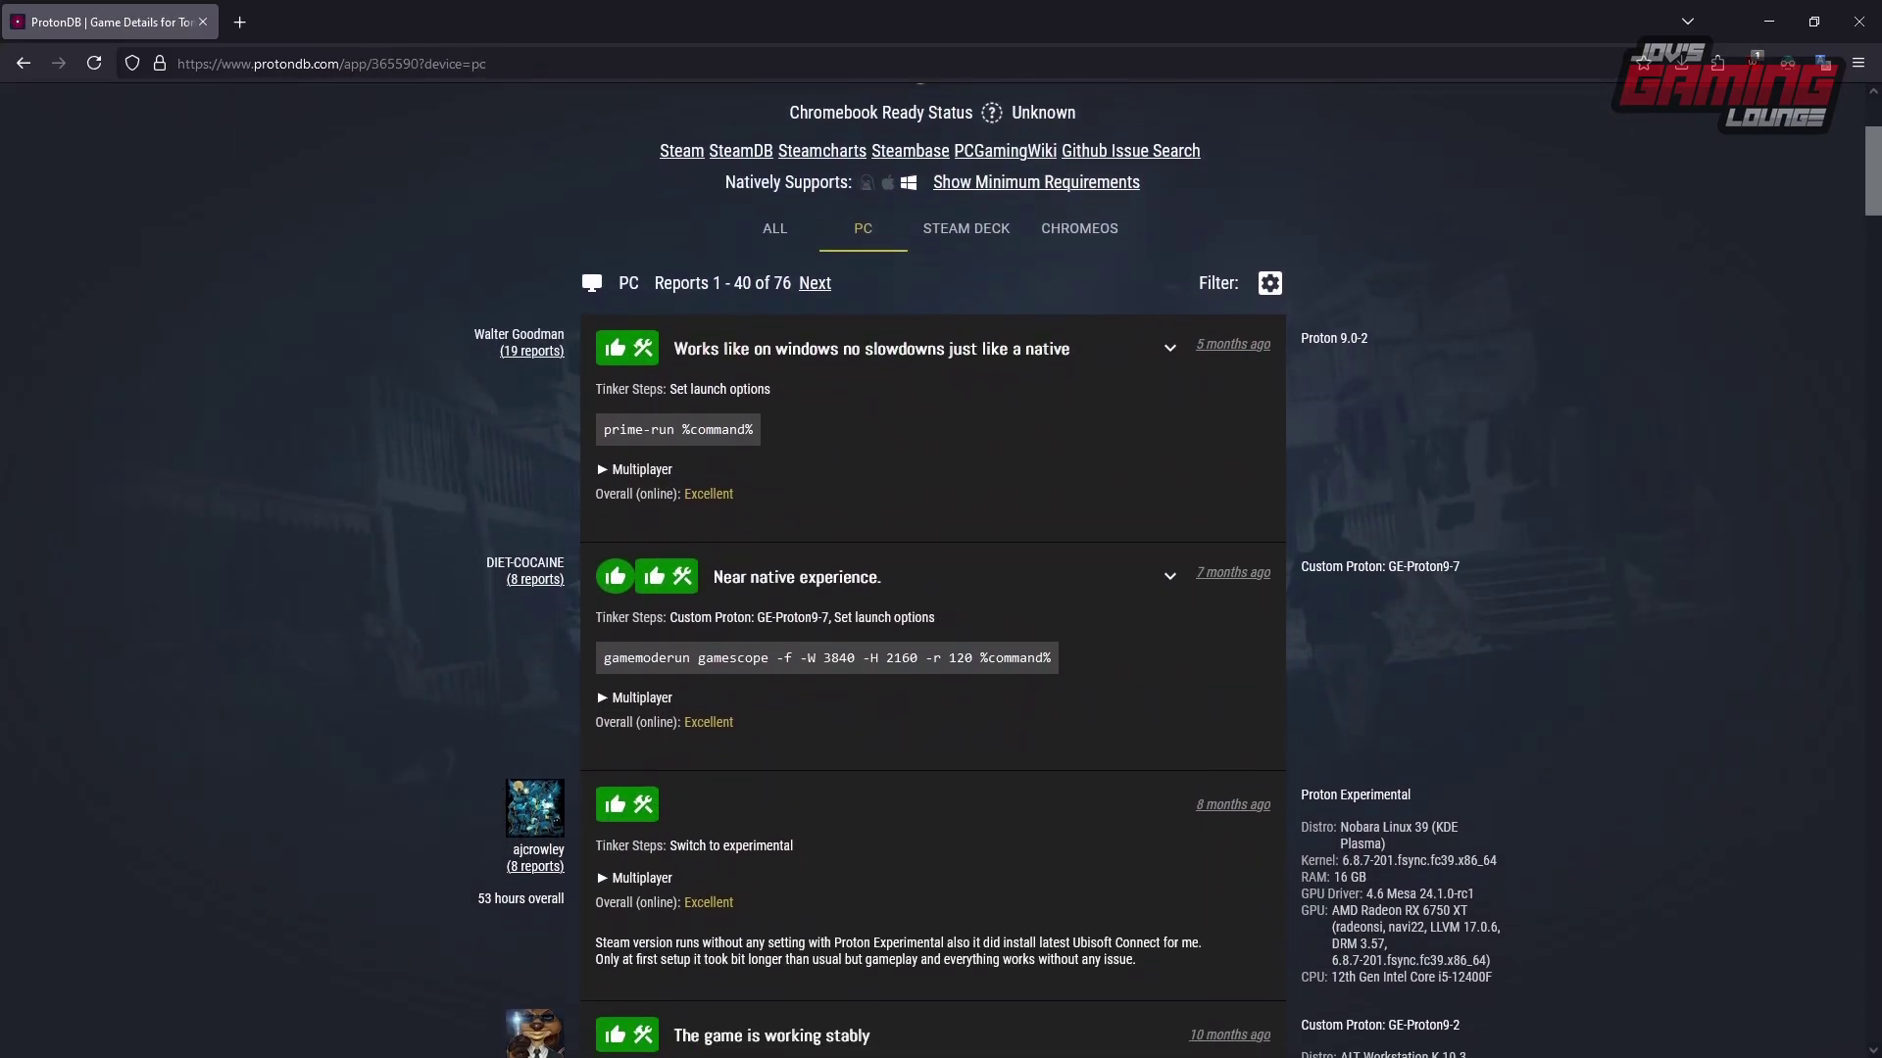
scroll(941, 588, "down", 2)
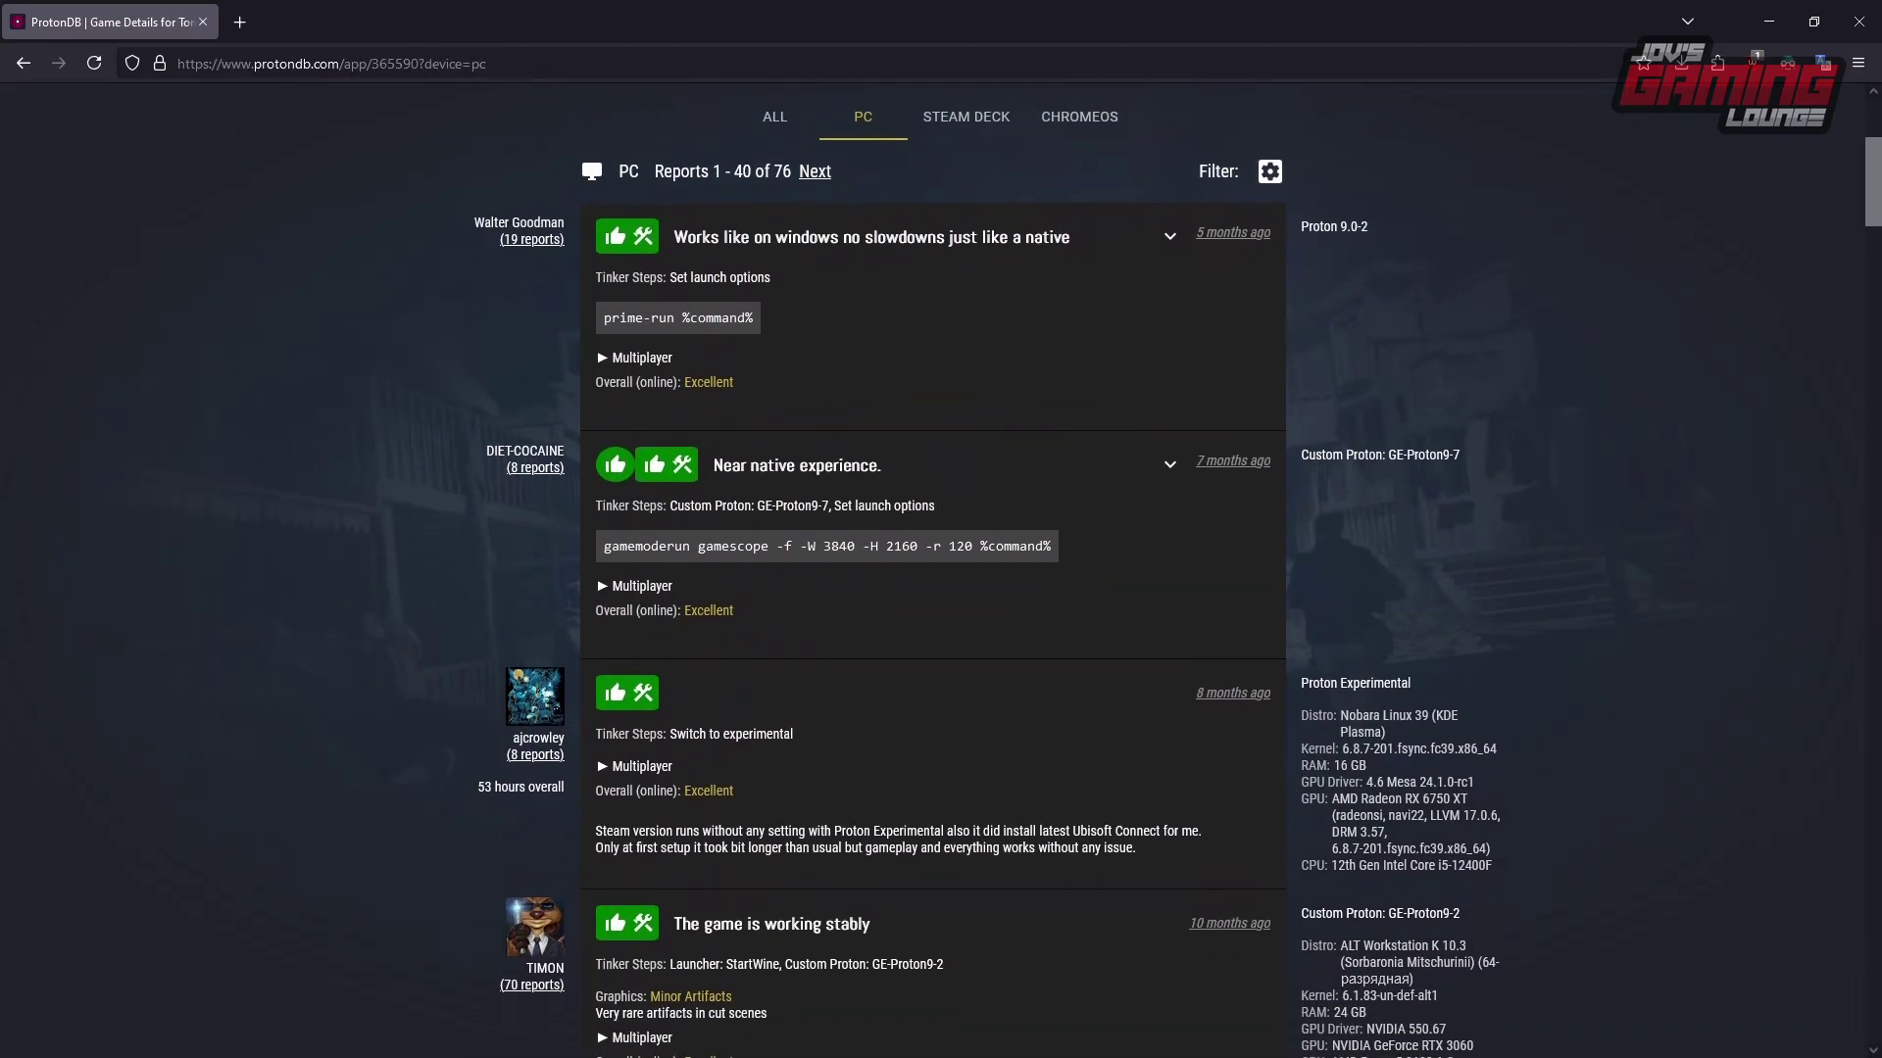
scroll(941, 588, "down", 2)
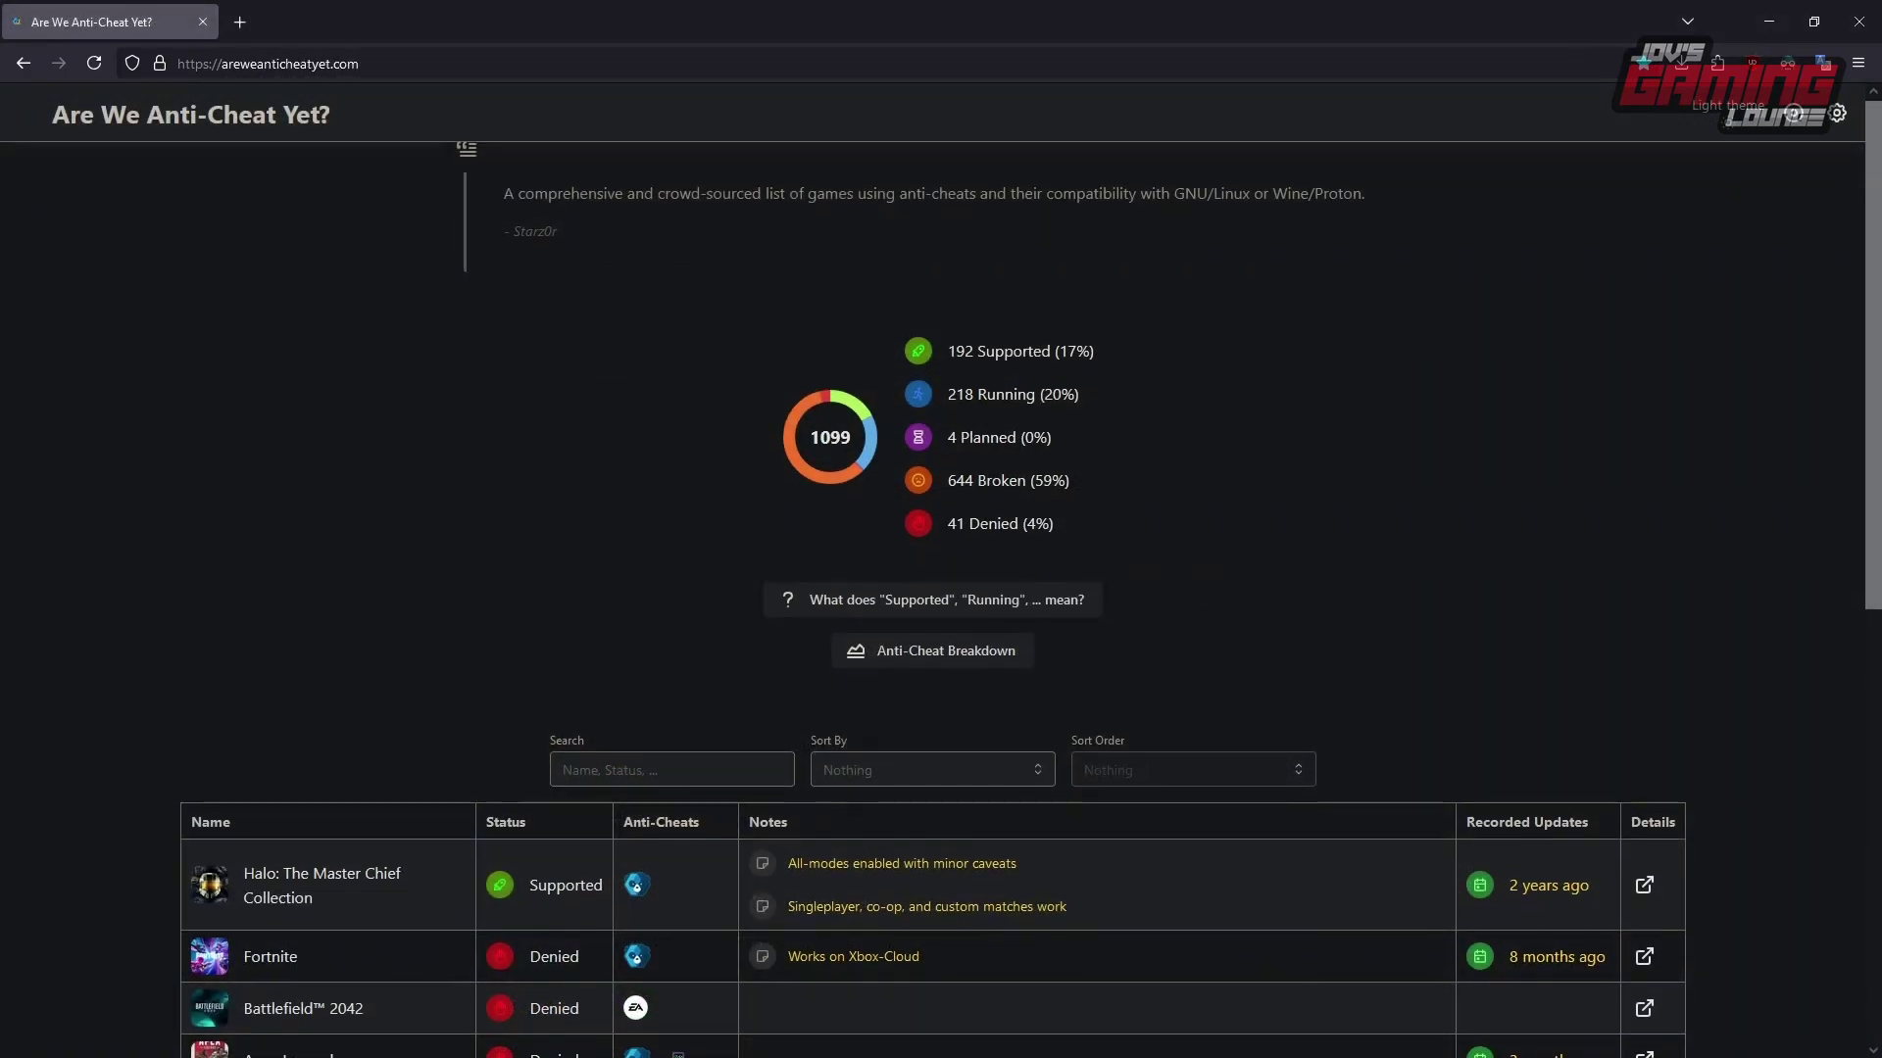
scroll(941, 588, "down", 1)
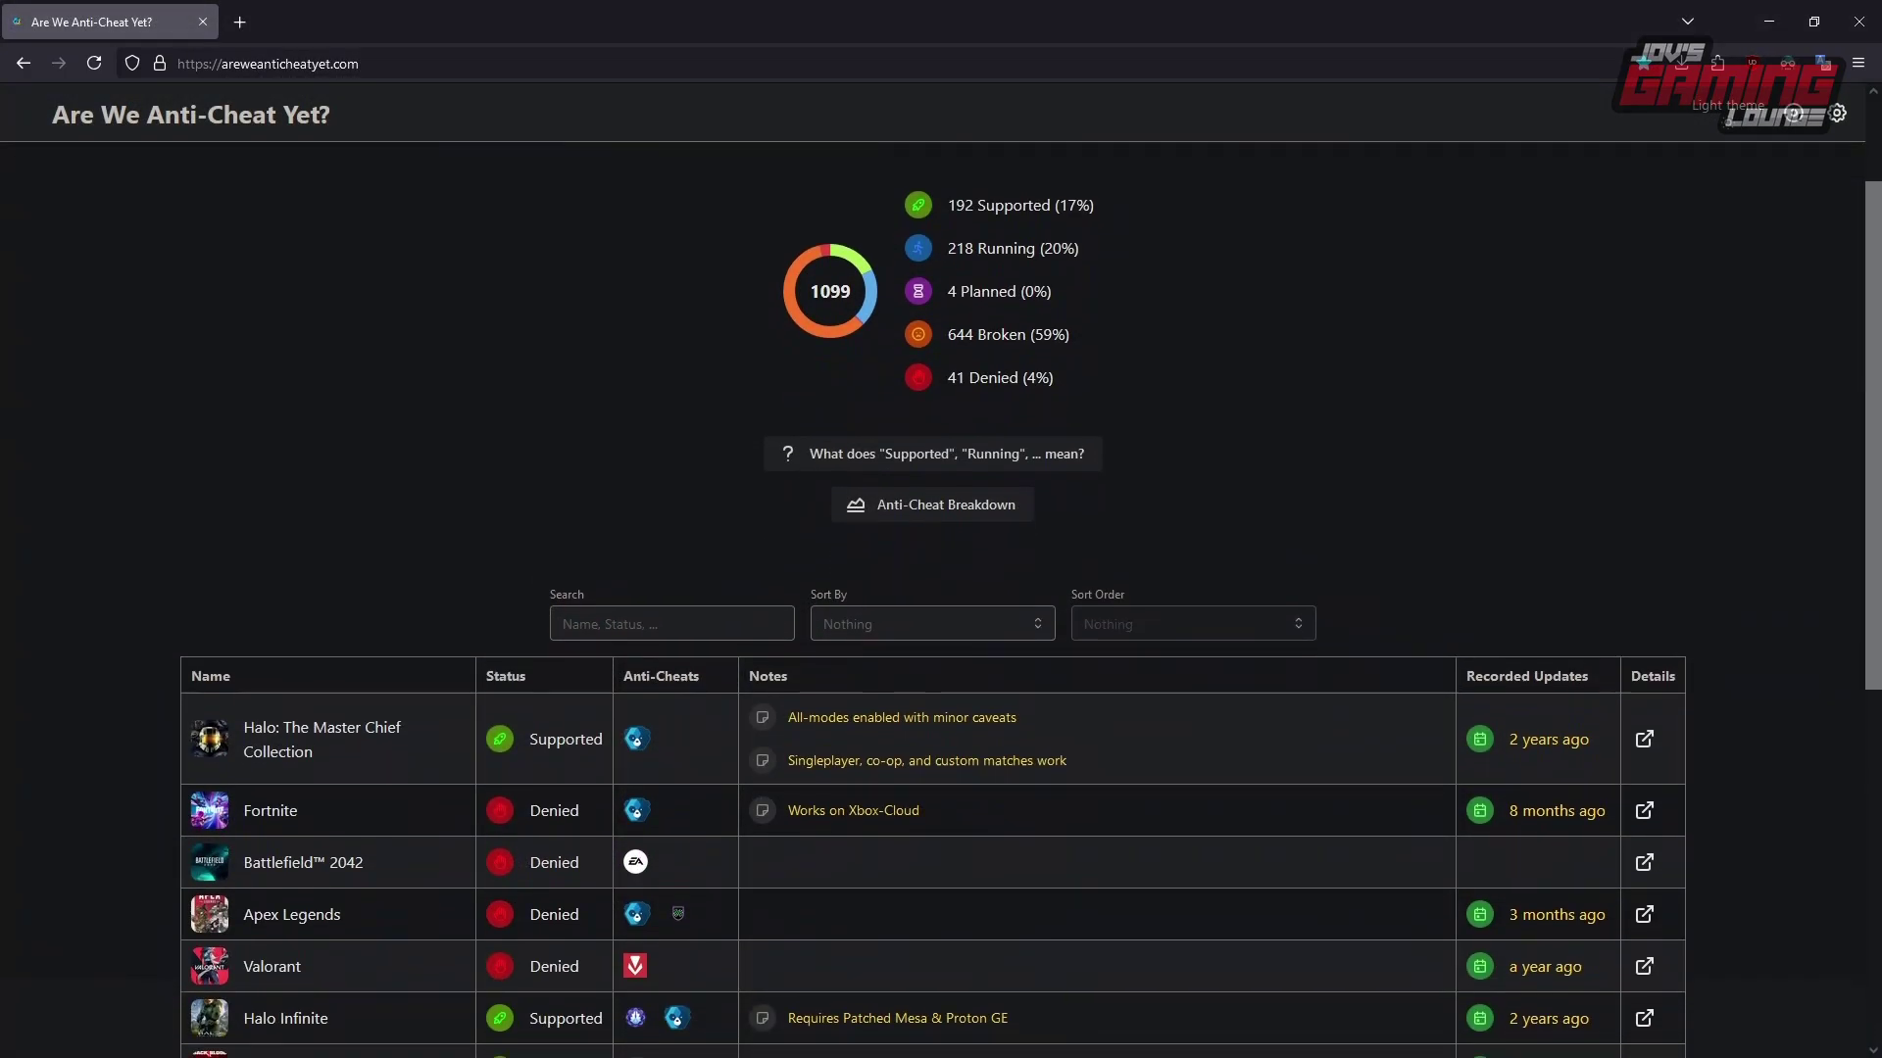
scroll(941, 588, "down", 2)
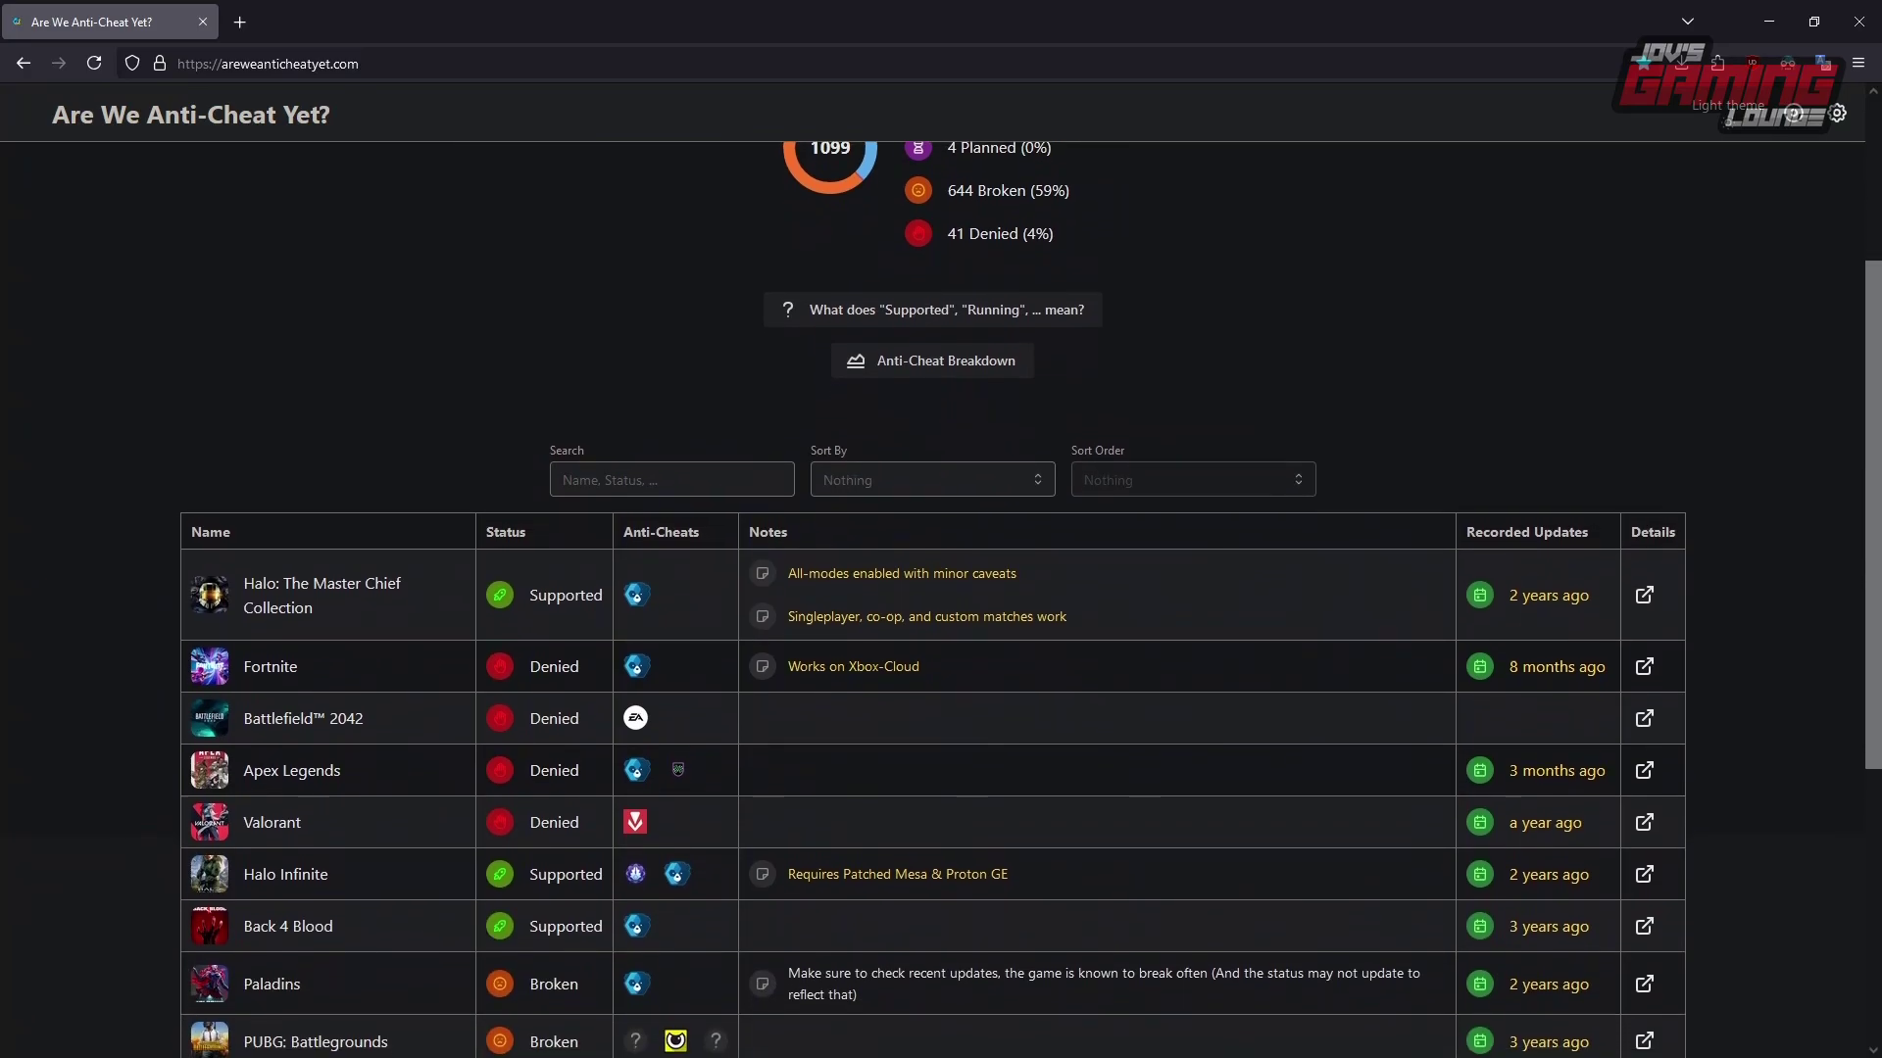
scroll(941, 588, "down", 2)
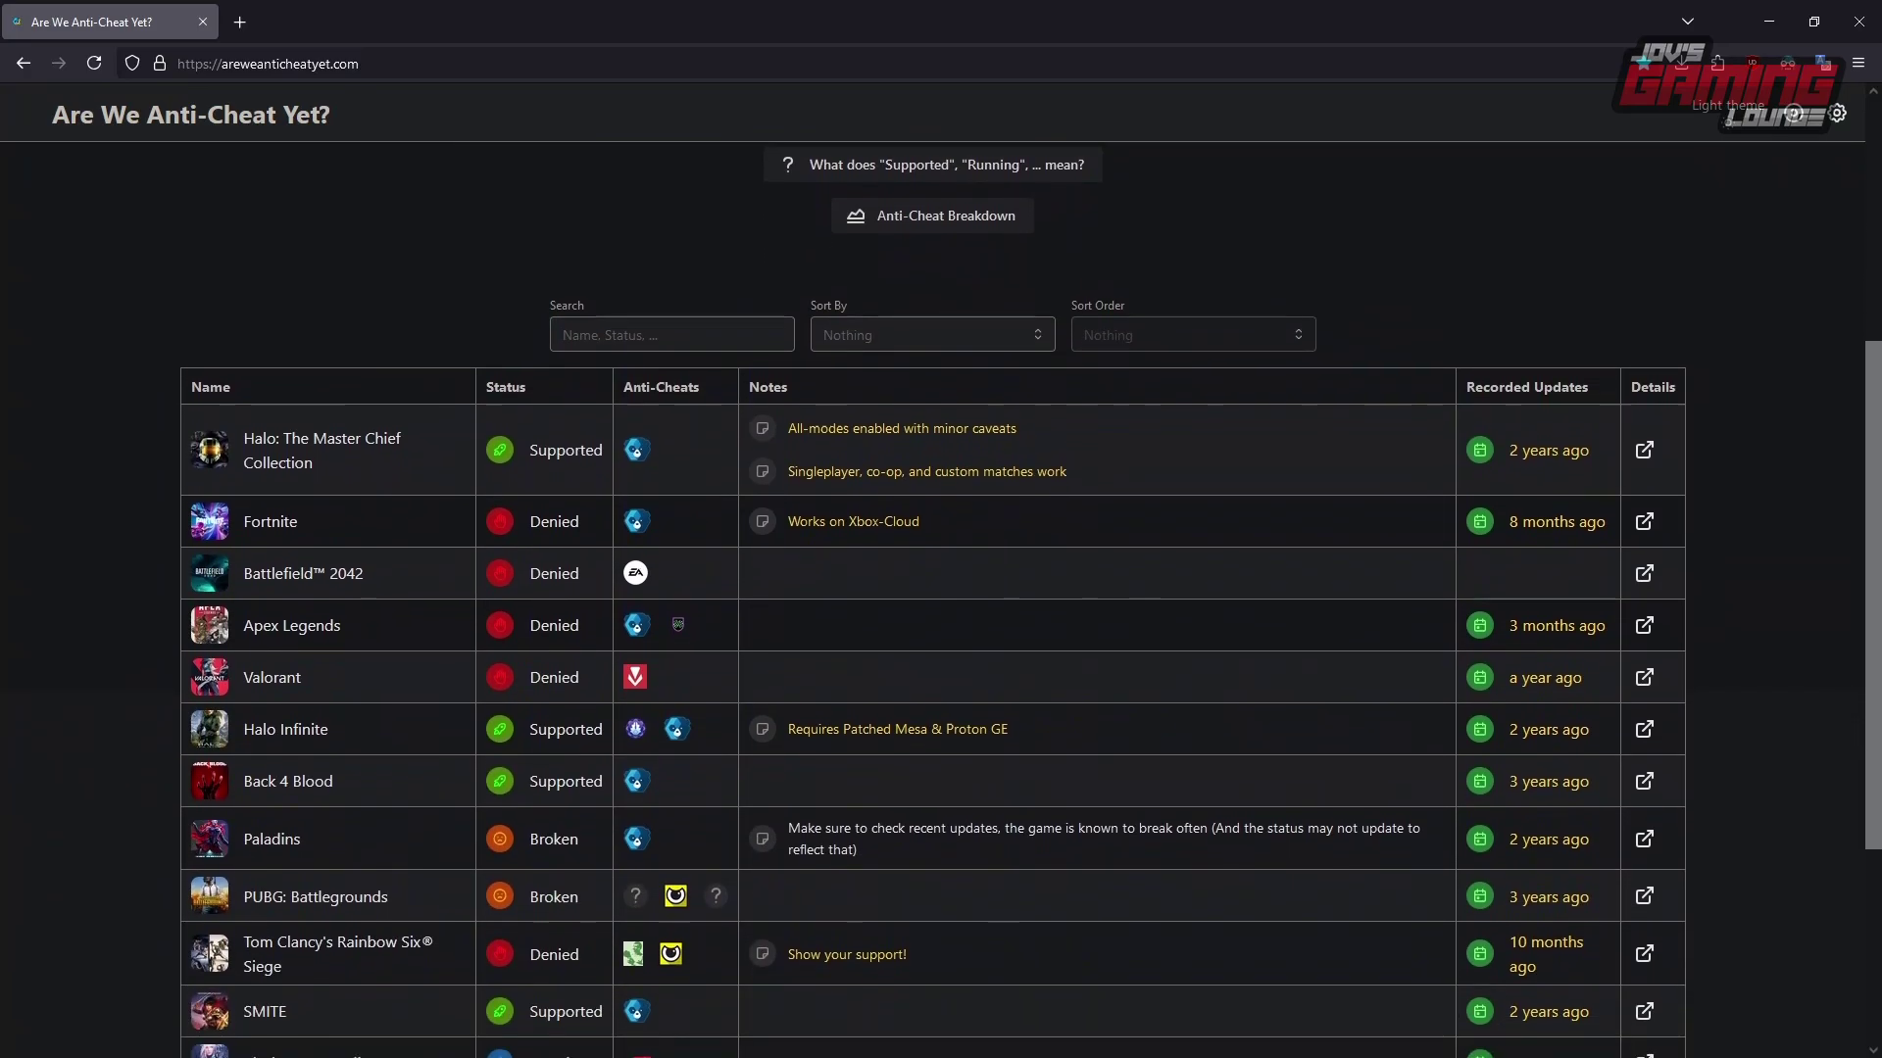
scroll(941, 588, "down", 2)
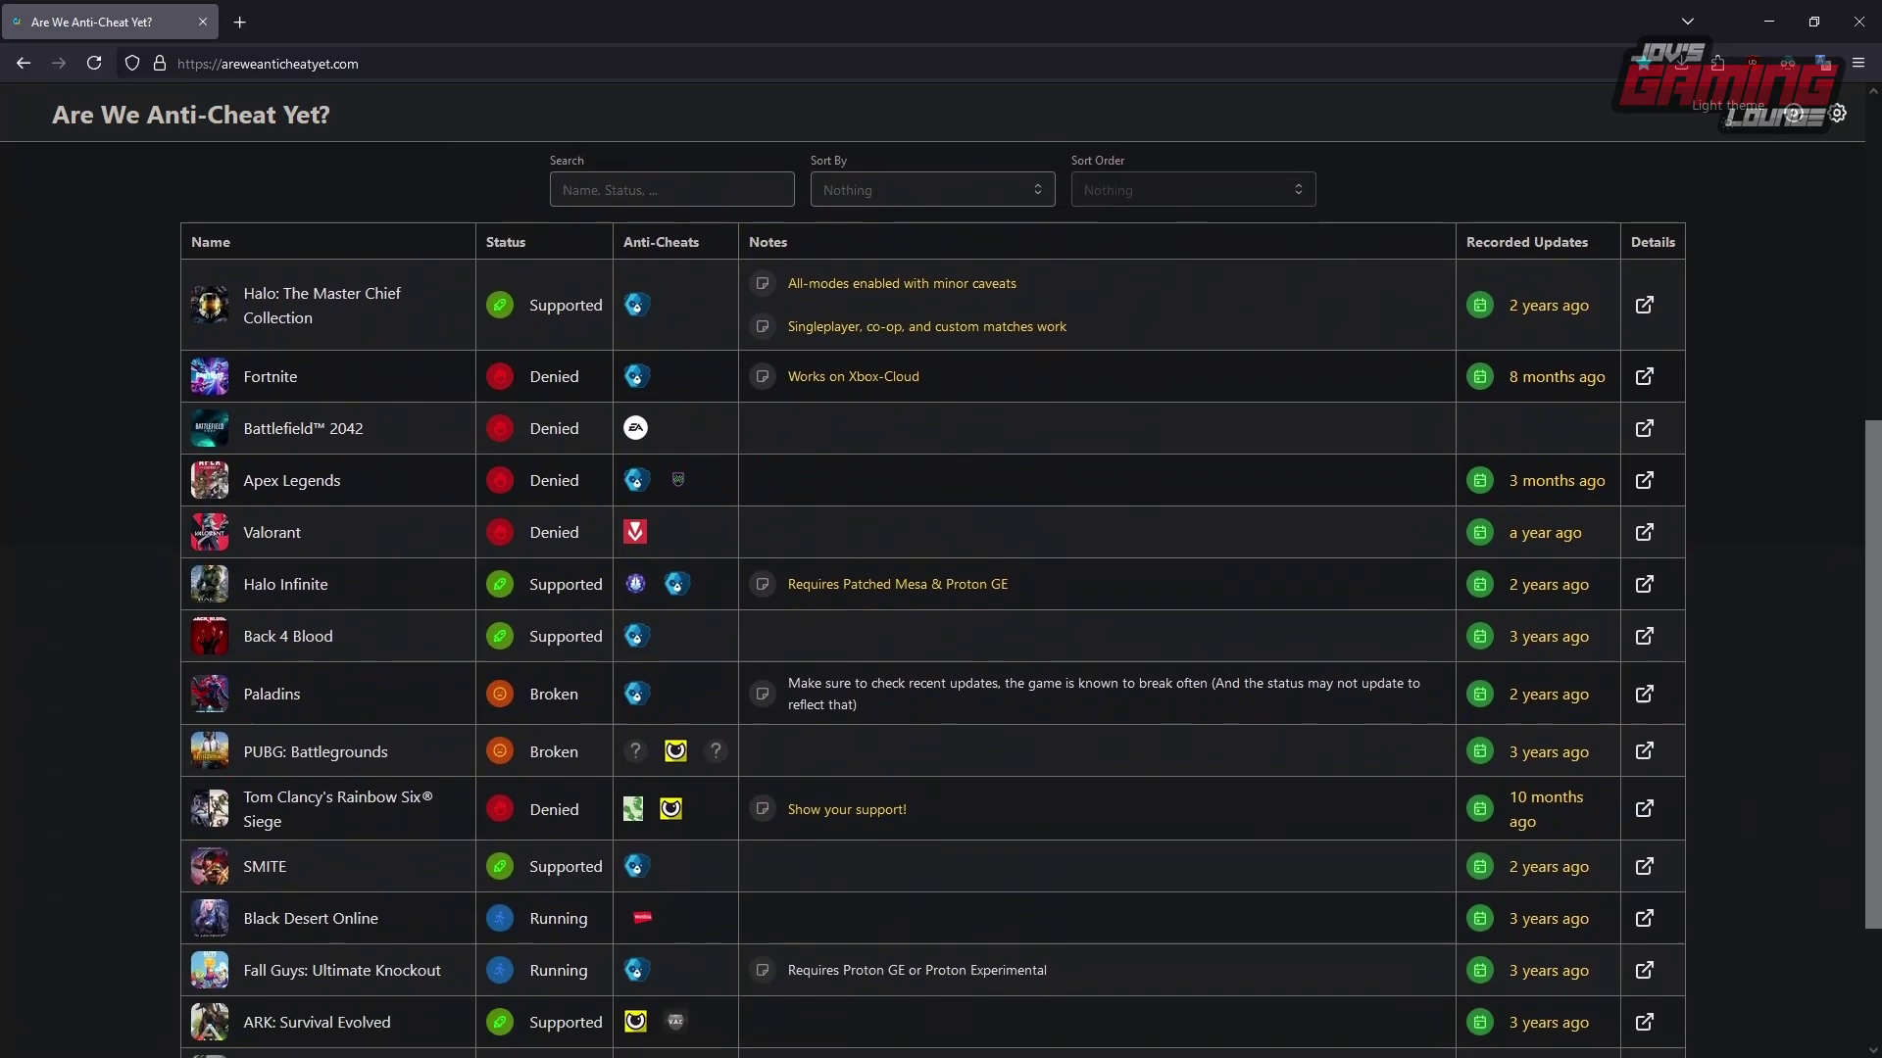
scroll(941, 588, "down", 2)
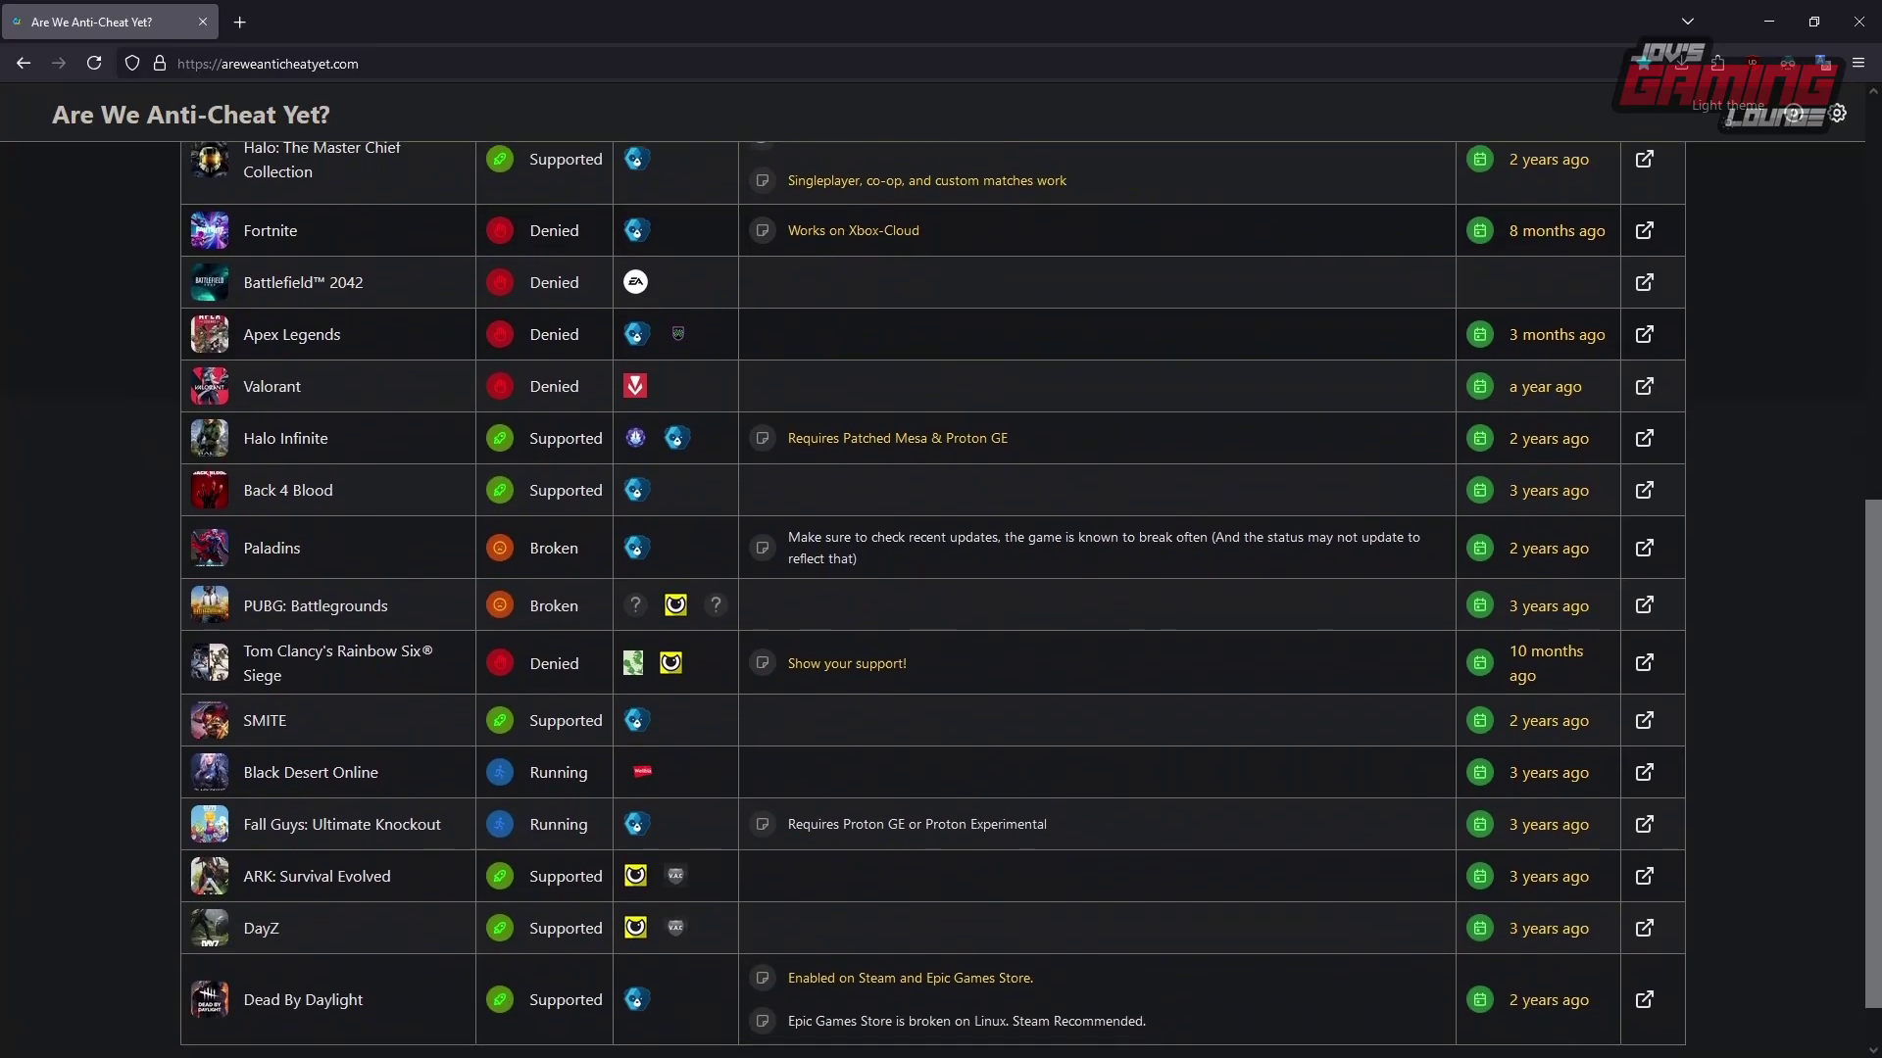
scroll(941, 588, "down", 1)
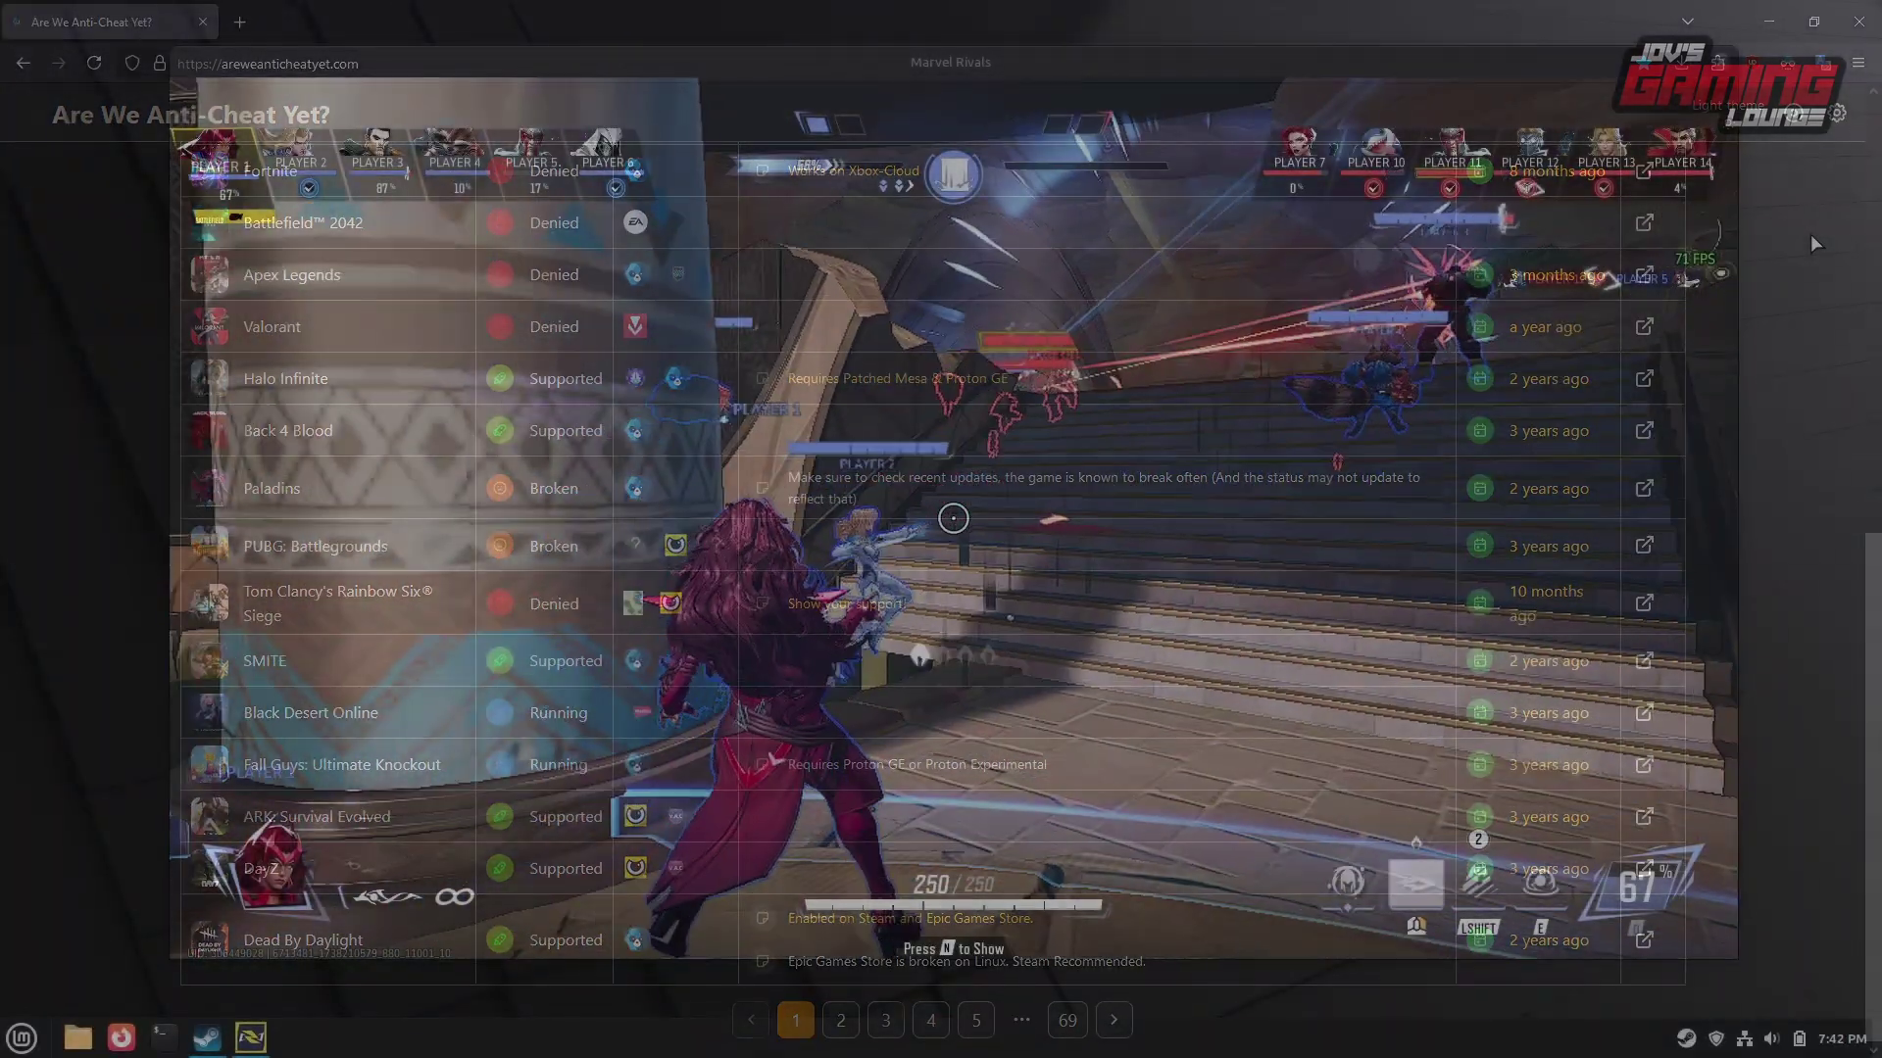